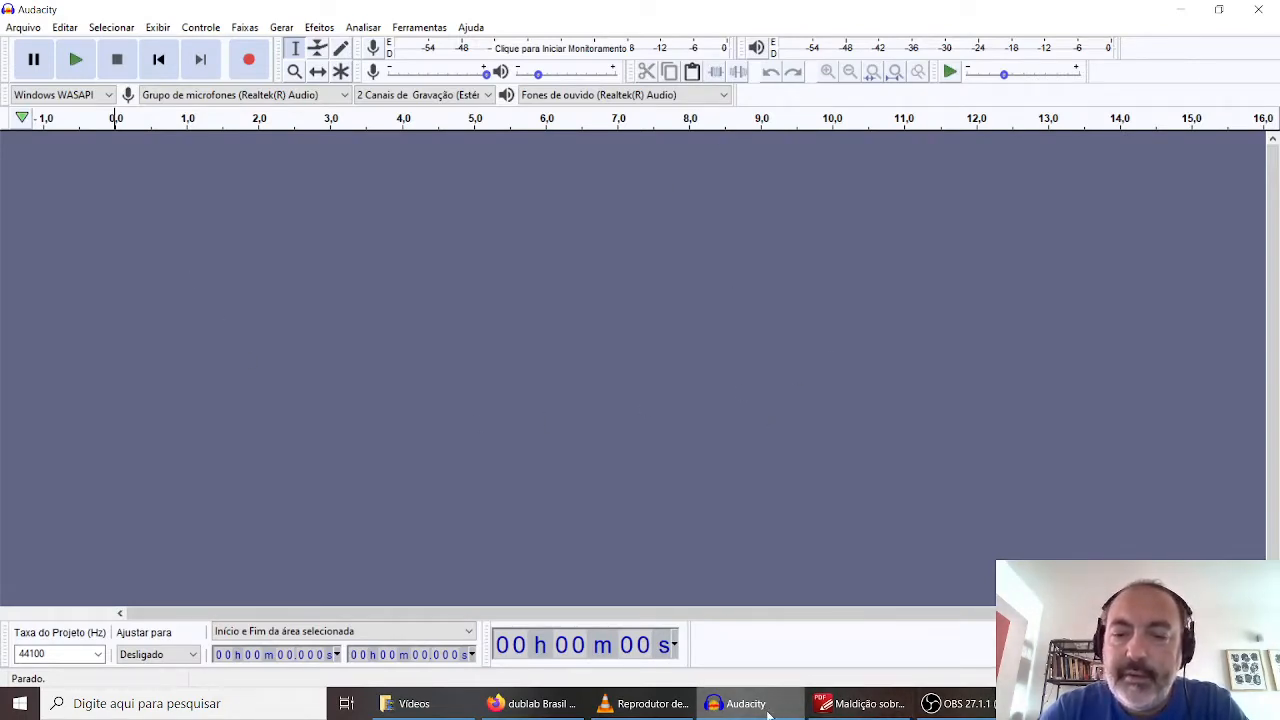
Switch to Firefox and open the home page of the Audacity website
{"action": "left_click", "coordinate": [955, 708]}
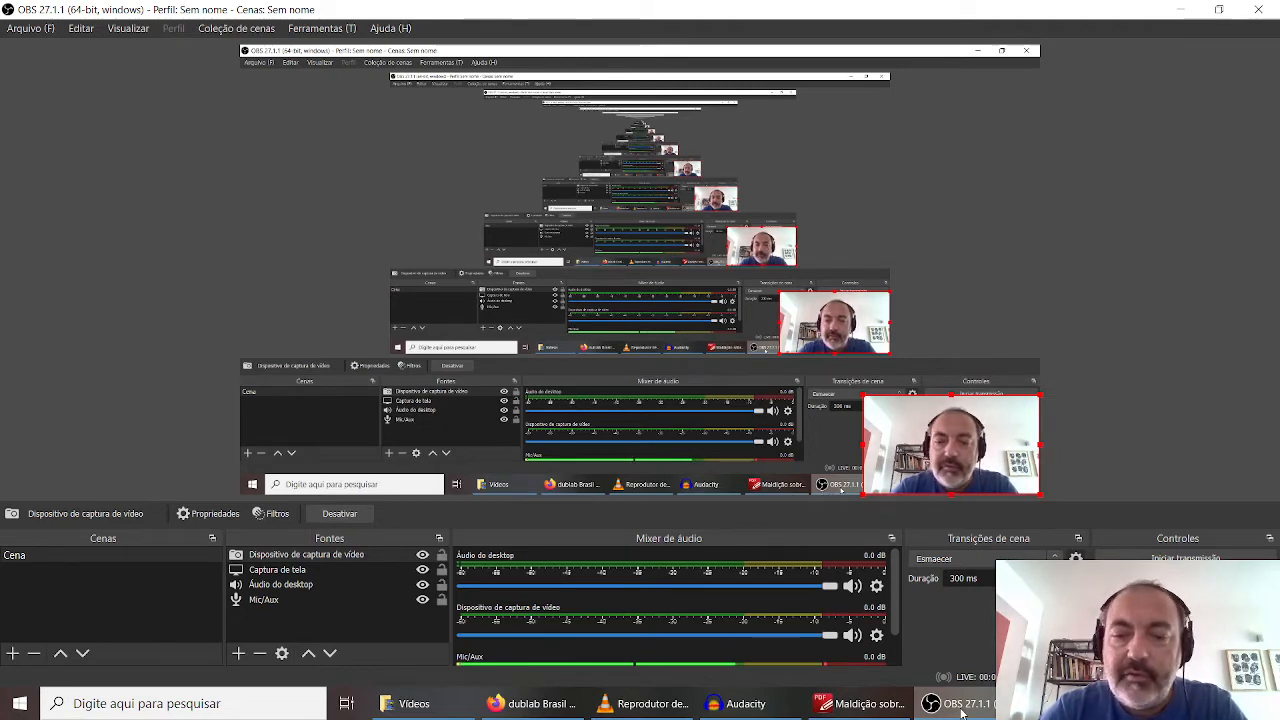
{"action": "left_click", "coordinate": [532, 703]}
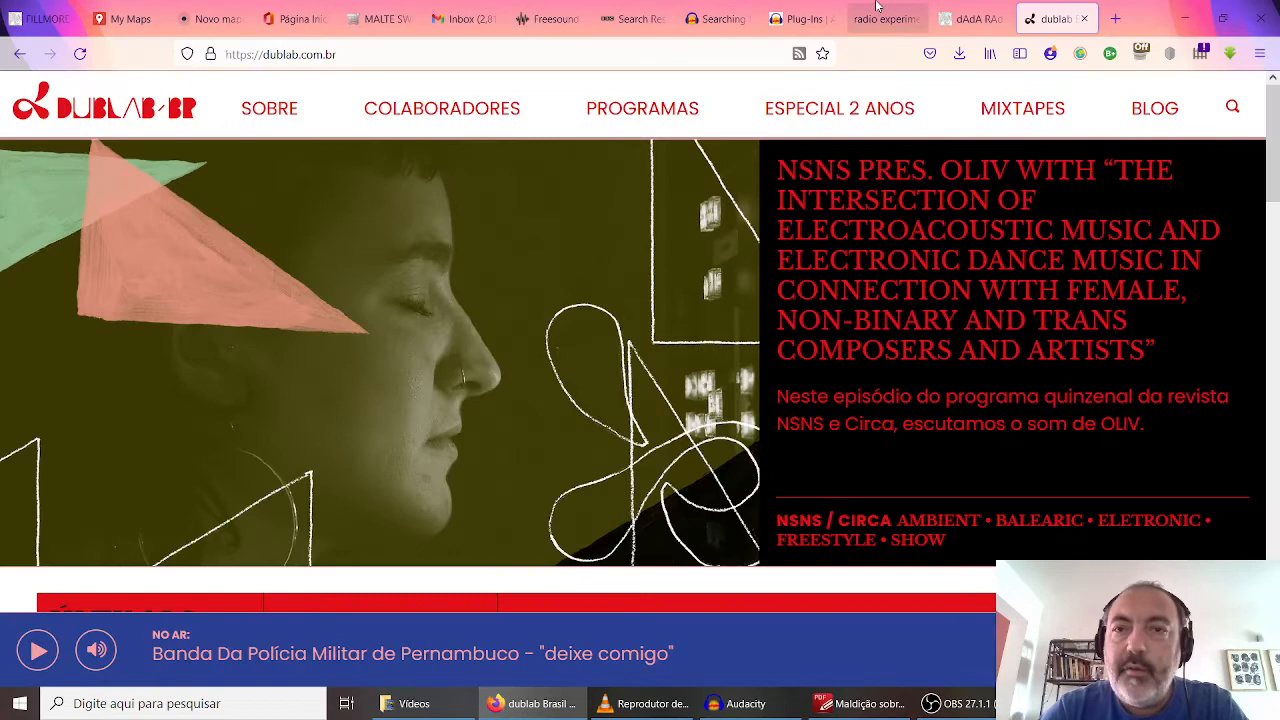
{"action": "left_click", "coordinate": [725, 22]}
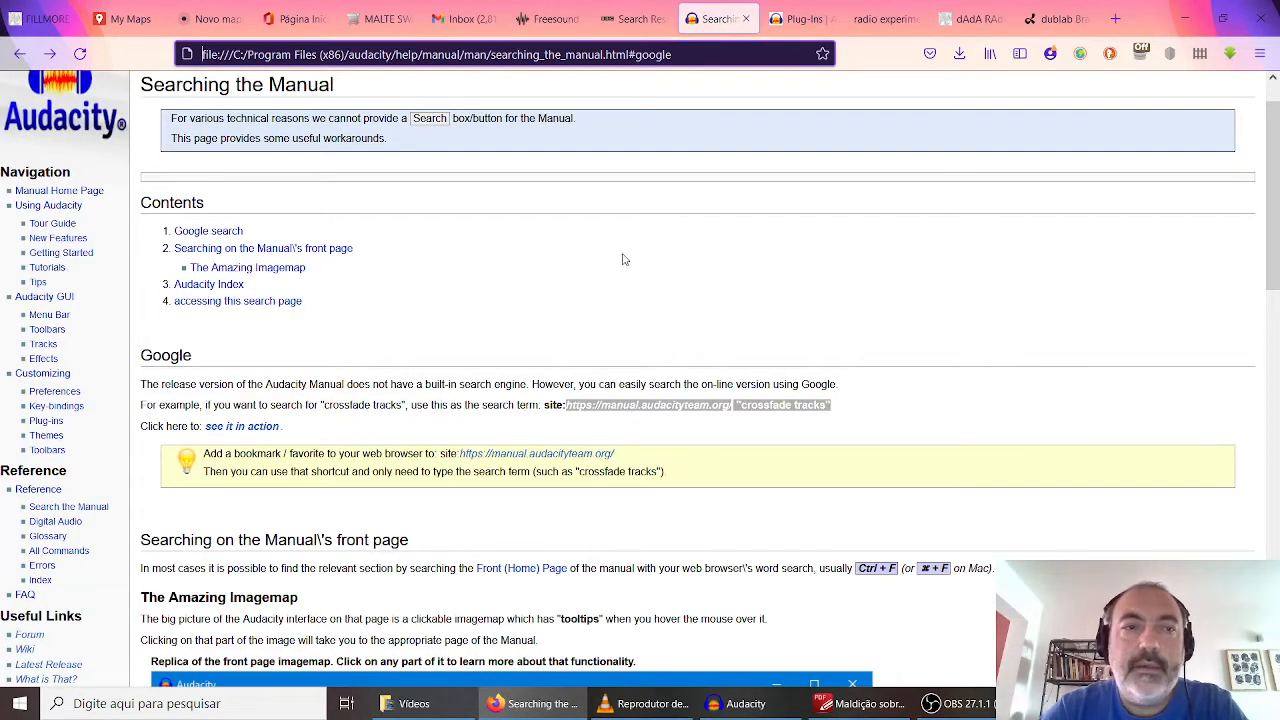
{"action": "left_click", "coordinate": [805, 19]}
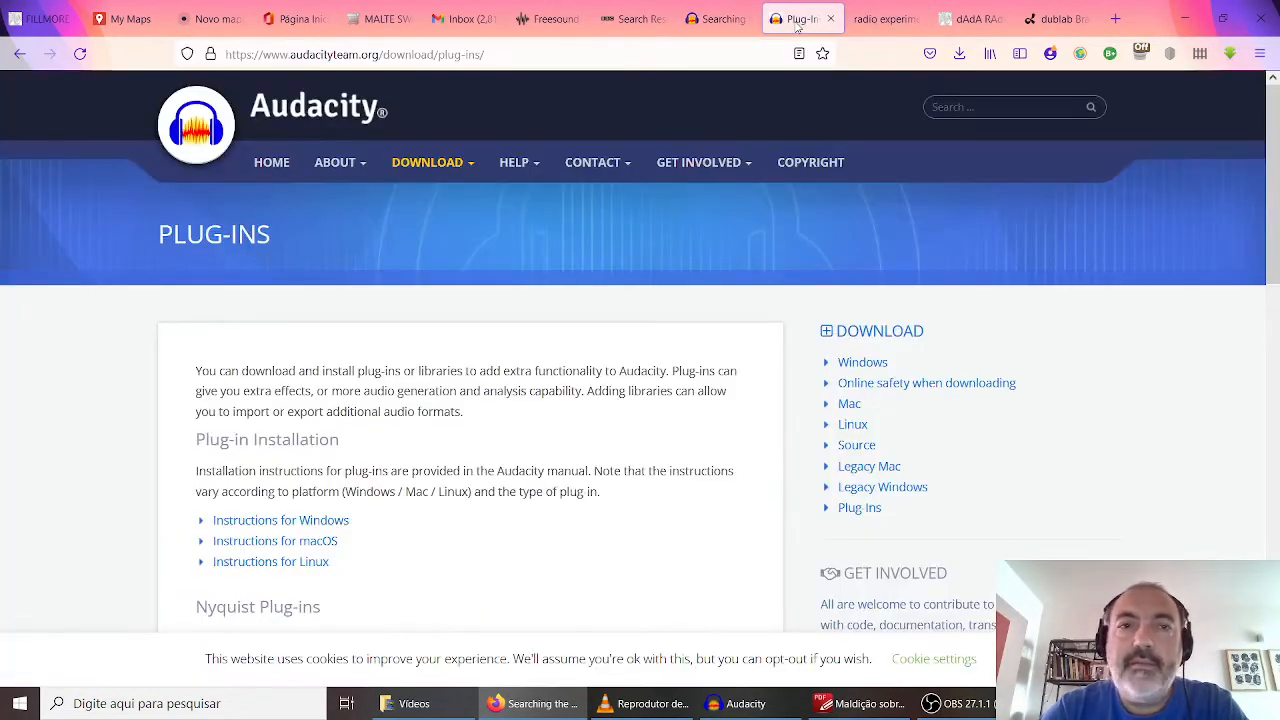
{"action": "mouse_move", "coordinate": [380, 178]}
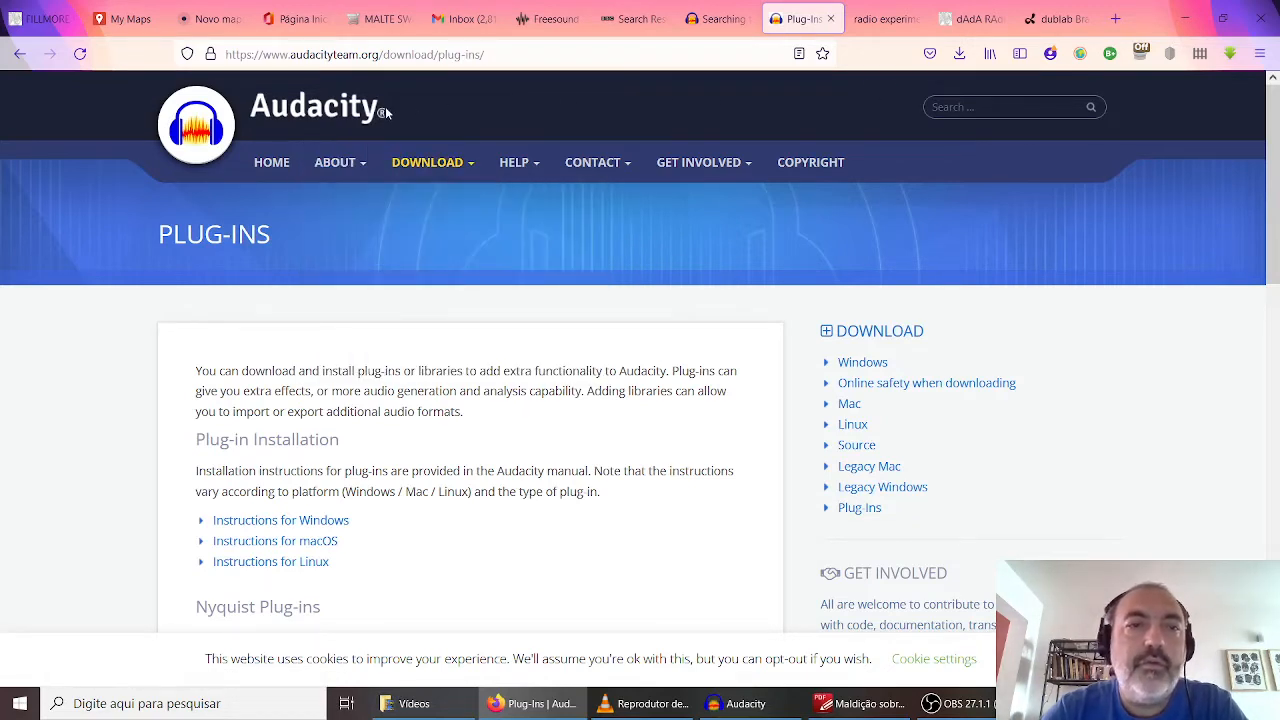
{"action": "left_click", "coordinate": [271, 165]}
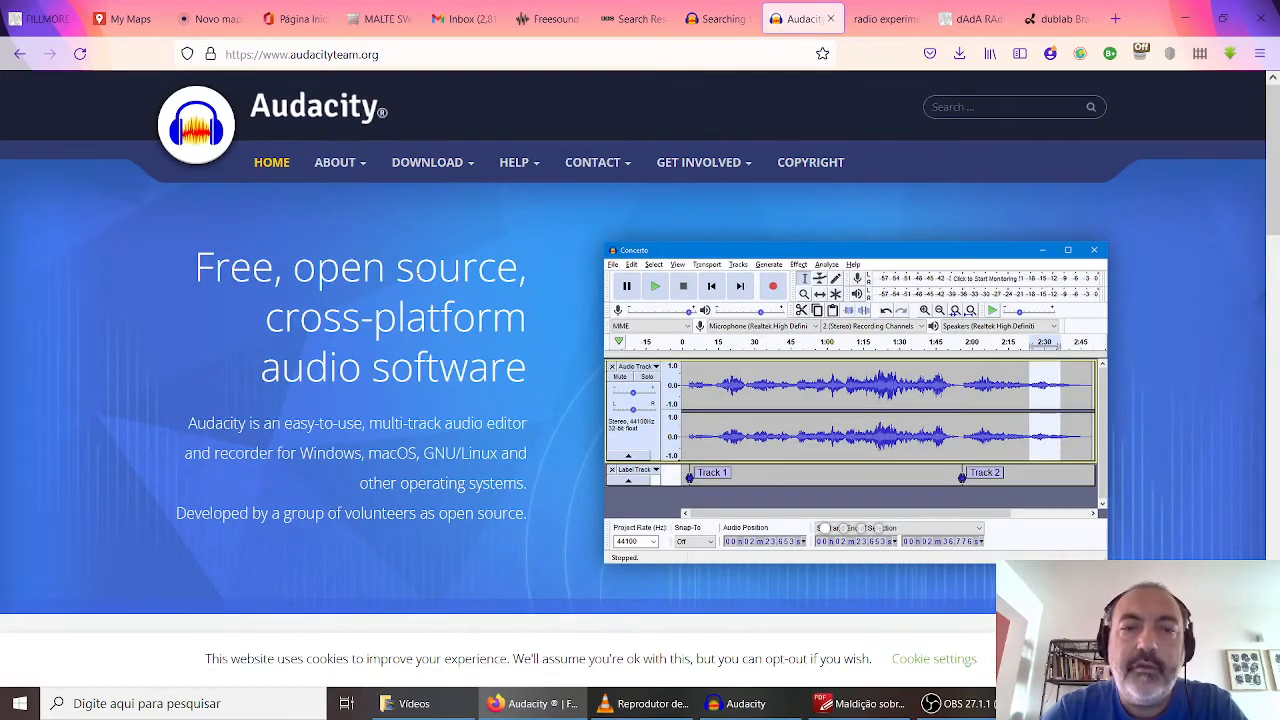
Open the website's Windows download page, look through it and cancel the download of audacity-win-3.0.5-64bit.exe
{"action": "mouse_move", "coordinate": [466, 171]}
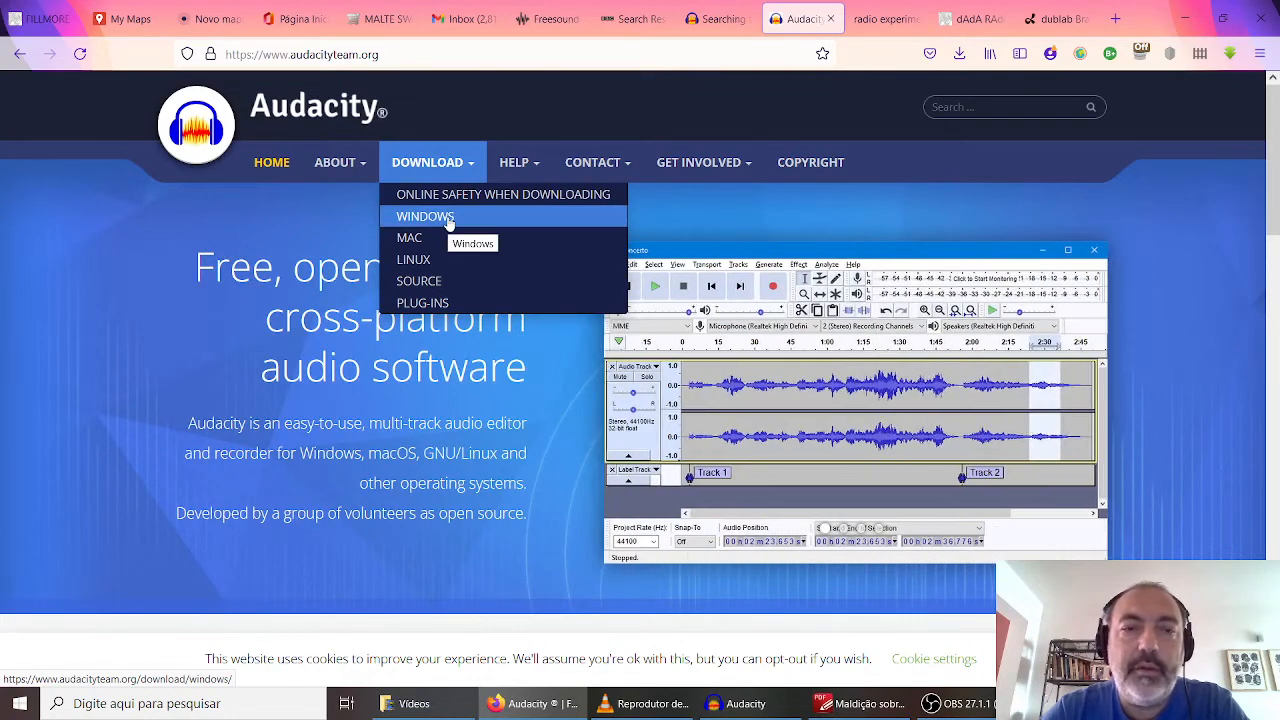
{"action": "left_click", "coordinate": [447, 219]}
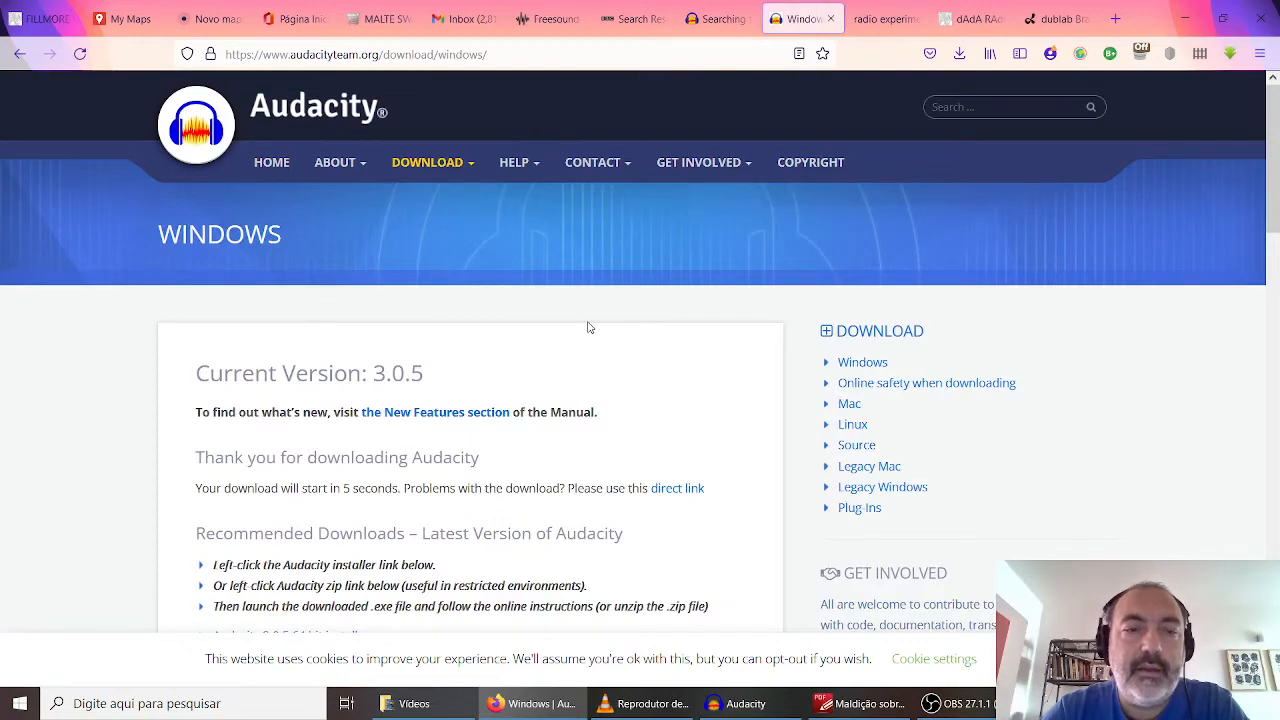
{"action": "scroll", "coordinate": [590, 327], "scroll_direction": "down", "scroll_amount": 3}
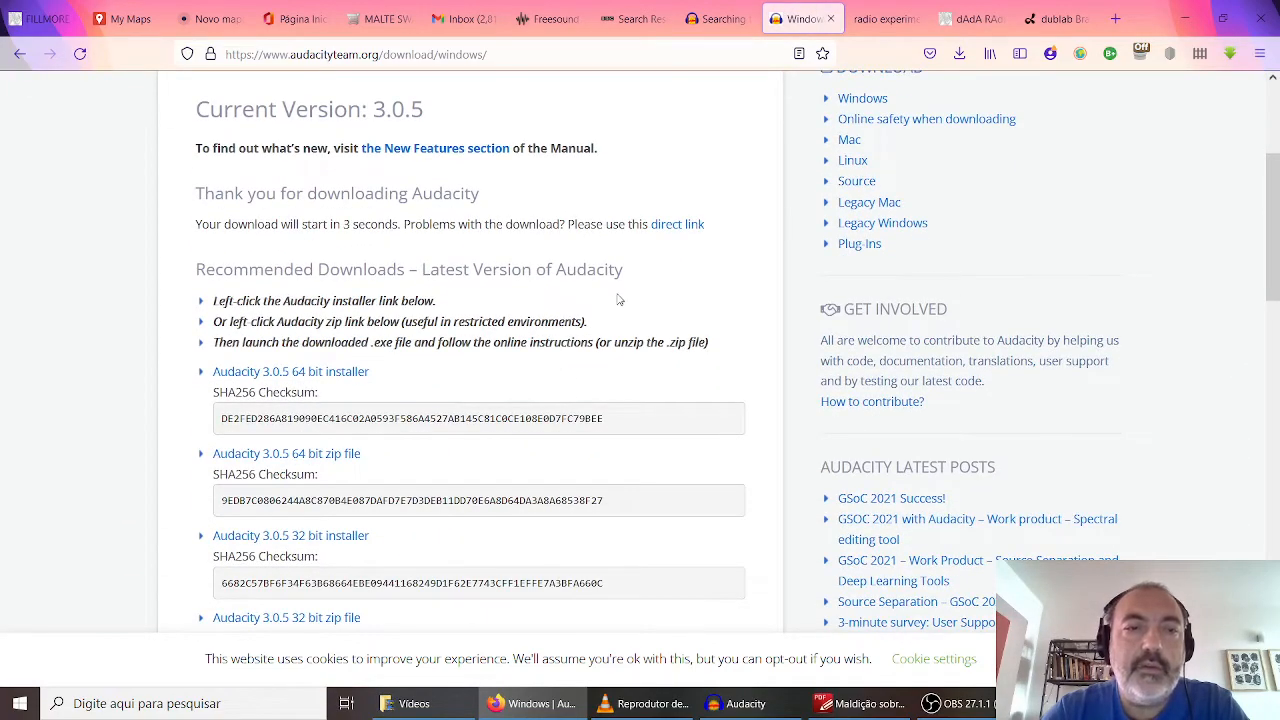
{"action": "scroll", "coordinate": [619, 299], "scroll_direction": "down", "scroll_amount": 8}
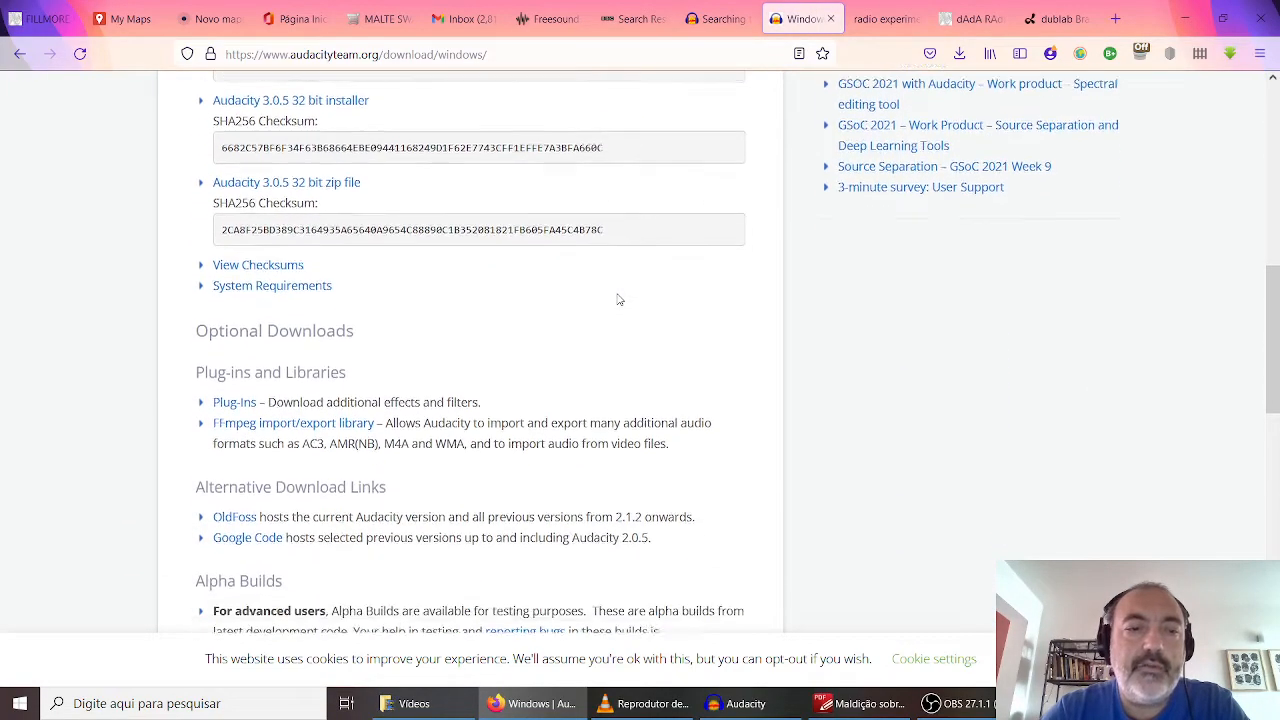
{"action": "scroll", "coordinate": [619, 299], "scroll_direction": "down", "scroll_amount": 5}
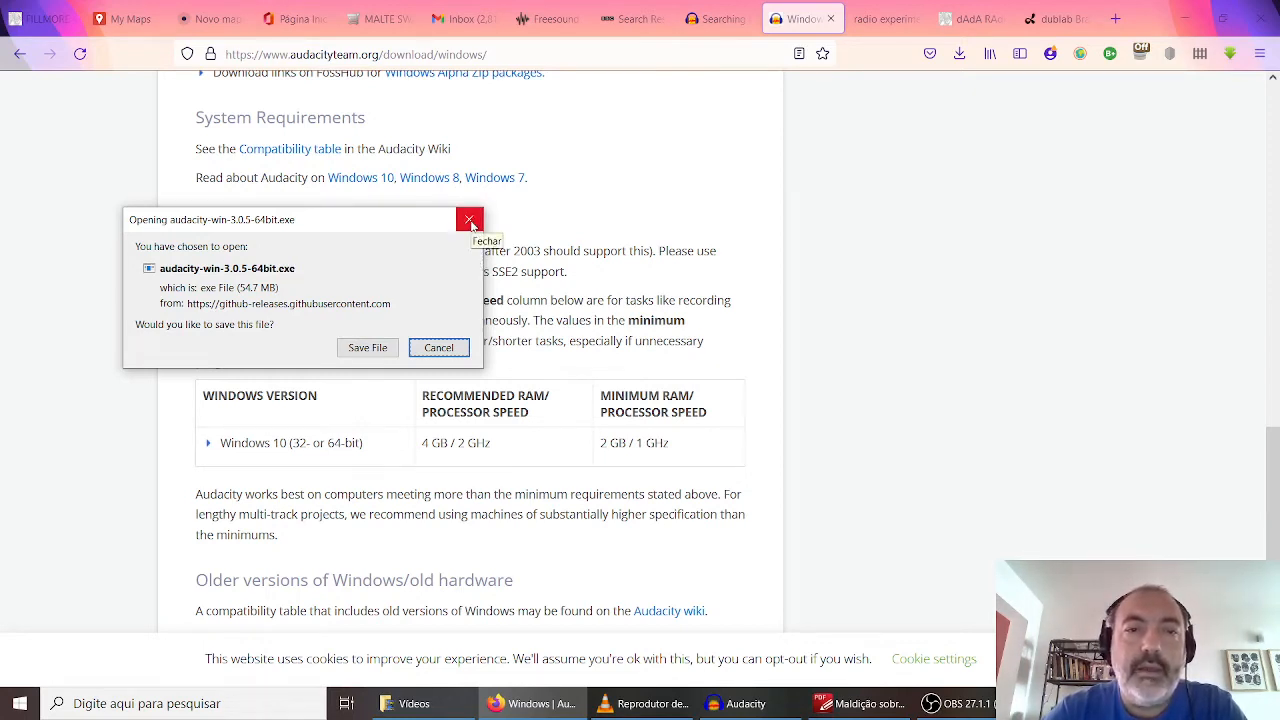
{"action": "left_click", "coordinate": [438, 348]}
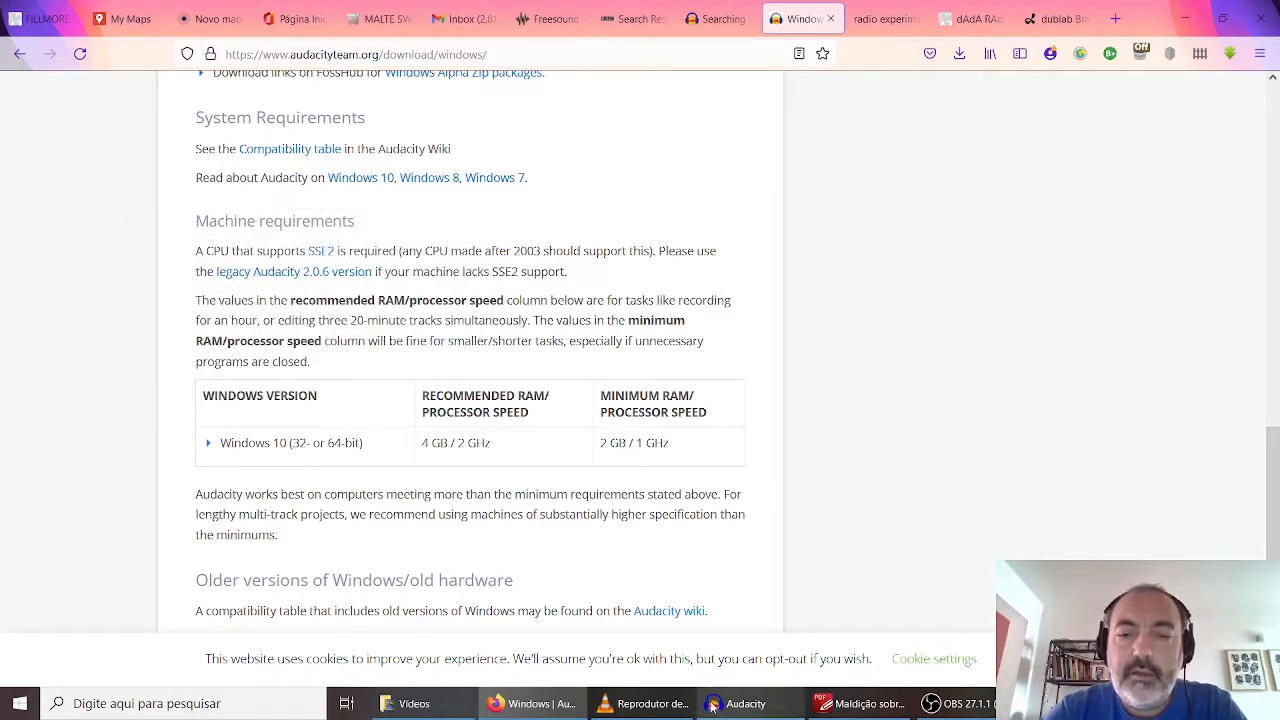
Examine the recommended installers and the optional plug-in and library downloads on the Windows download page
{"action": "mouse_move", "coordinate": [717, 708]}
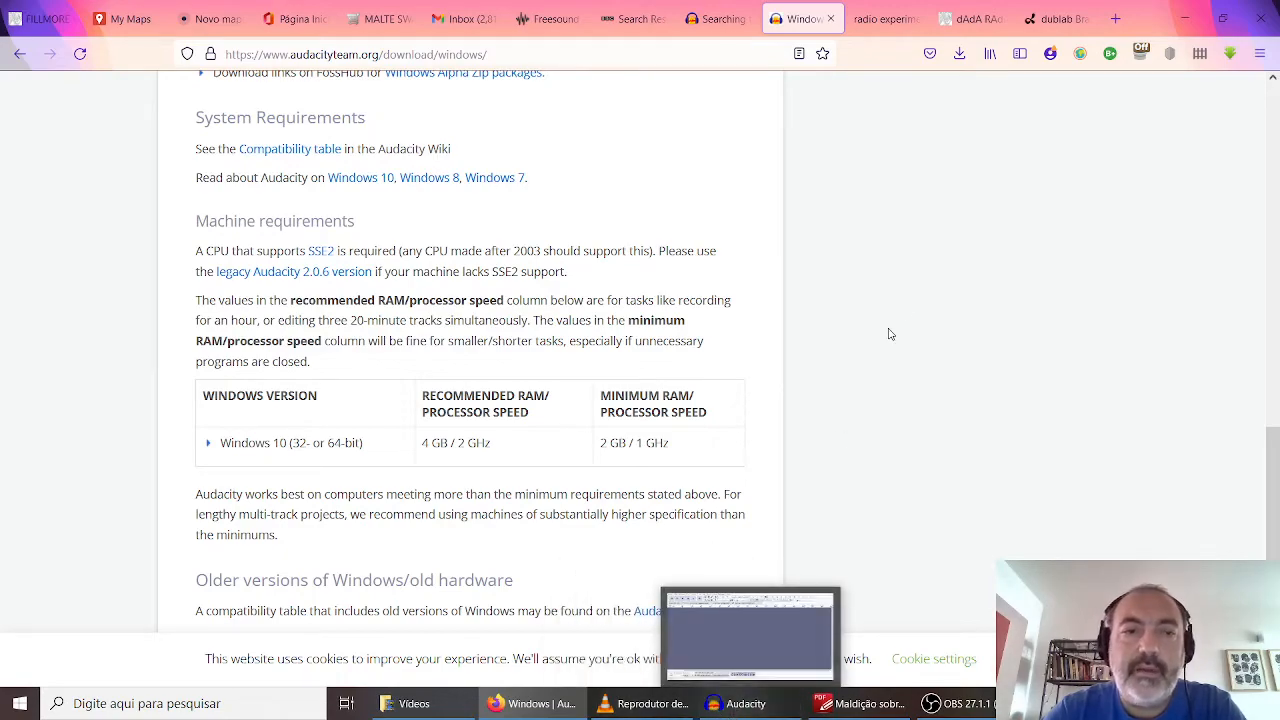
{"action": "scroll", "coordinate": [884, 315], "scroll_direction": "up", "scroll_amount": 10}
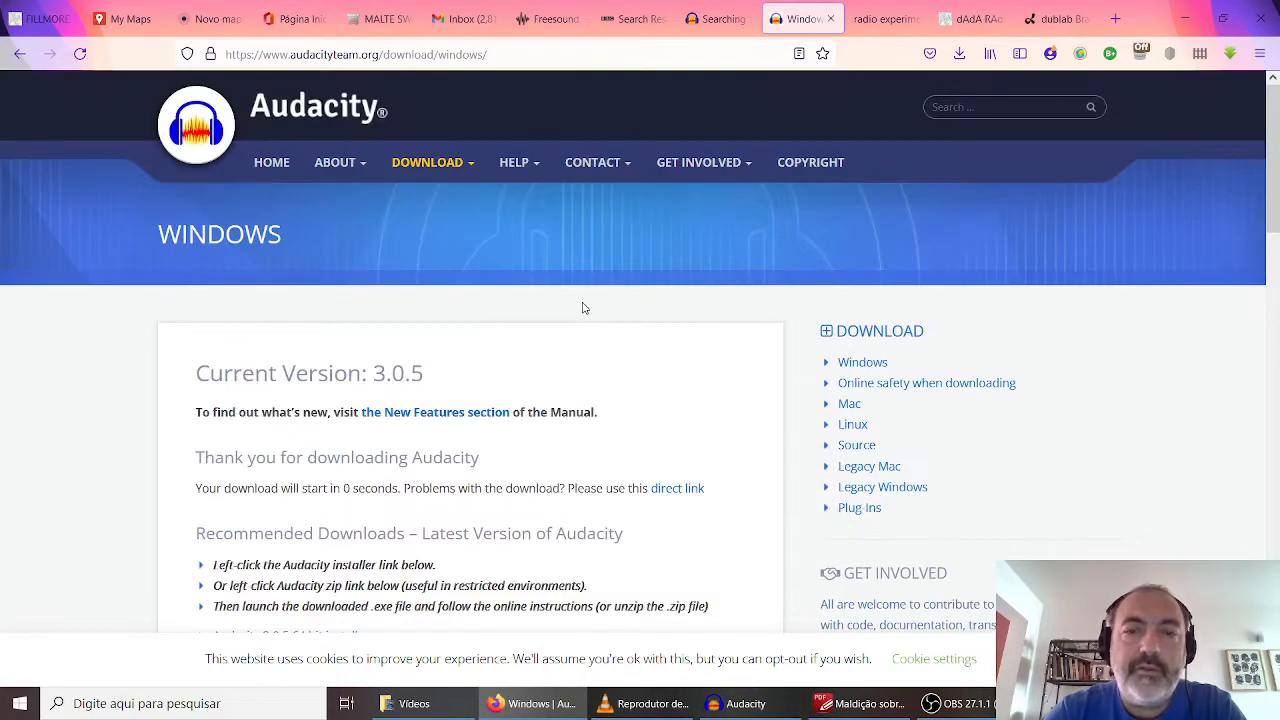
{"action": "scroll", "coordinate": [584, 308], "scroll_direction": "down", "scroll_amount": 3}
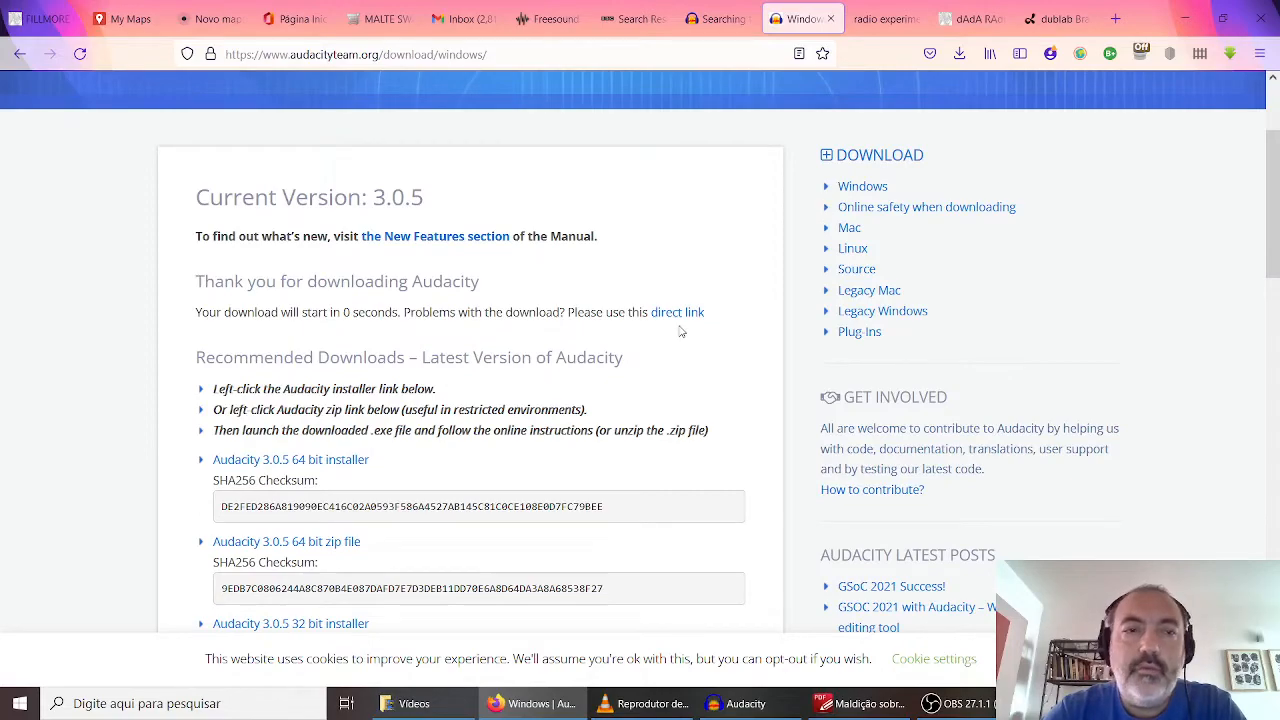
{"action": "scroll", "coordinate": [684, 345], "scroll_direction": "down", "scroll_amount": 8}
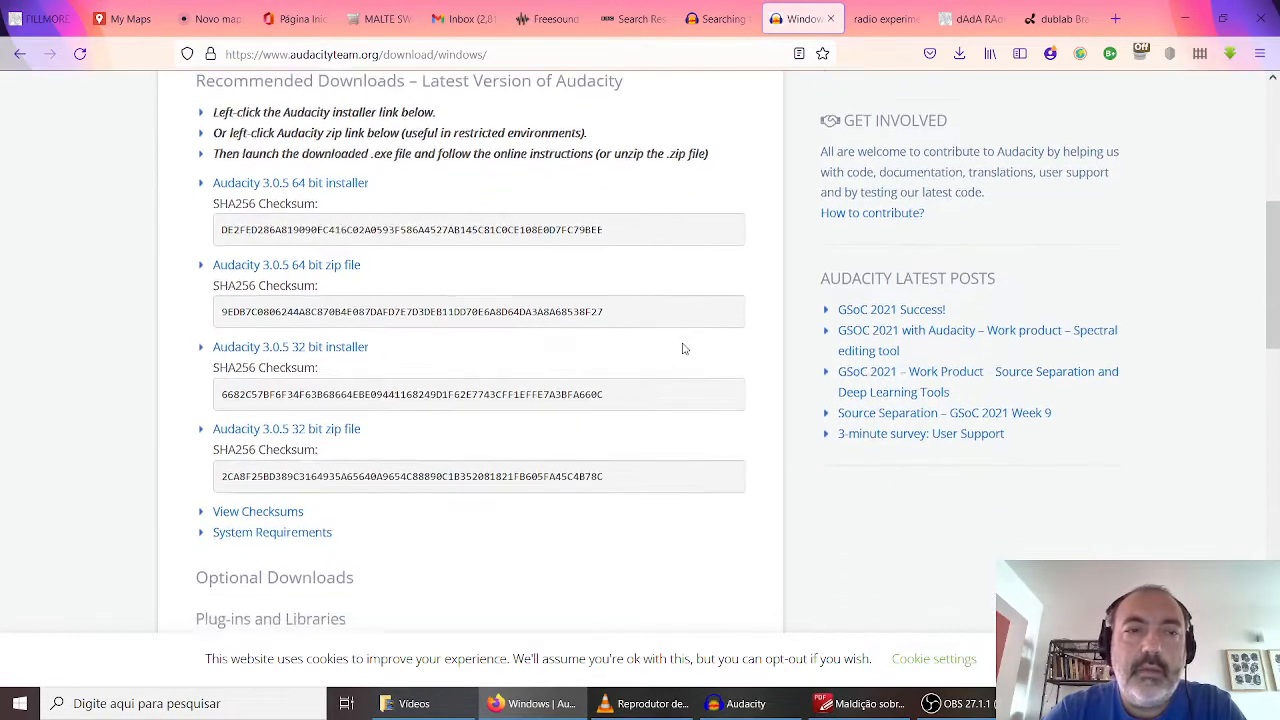
{"action": "scroll", "coordinate": [684, 348], "scroll_direction": "down", "scroll_amount": 4}
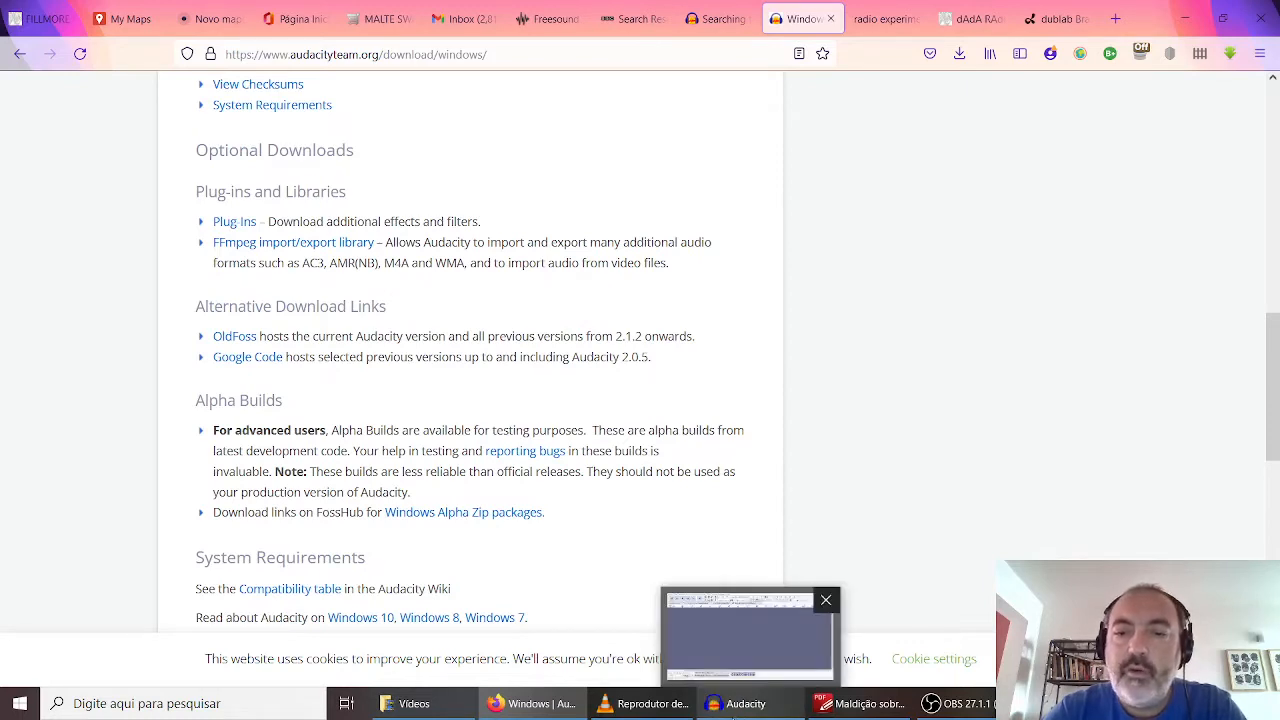
Switch to Audacity and review the language choices in the Interface preferences, picking Português (Brasil) and cancelling the dialog
{"action": "left_click", "coordinate": [740, 703]}
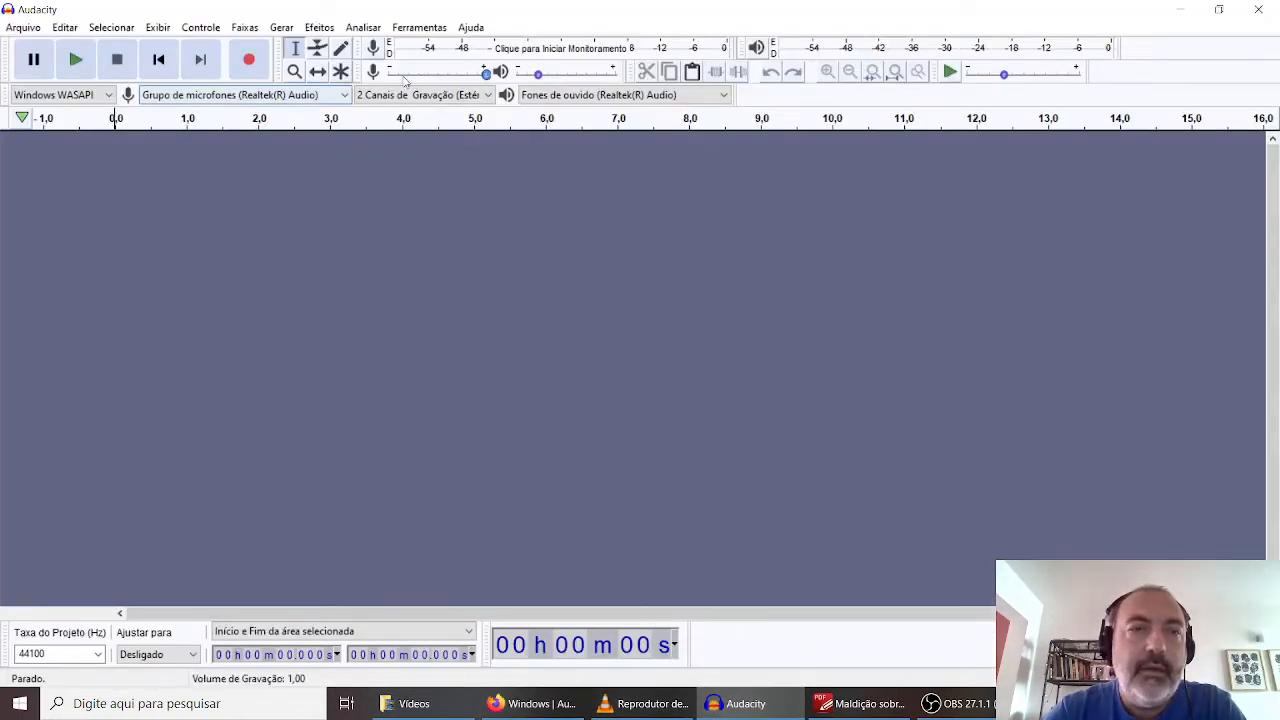
{"action": "left_click", "coordinate": [66, 28]}
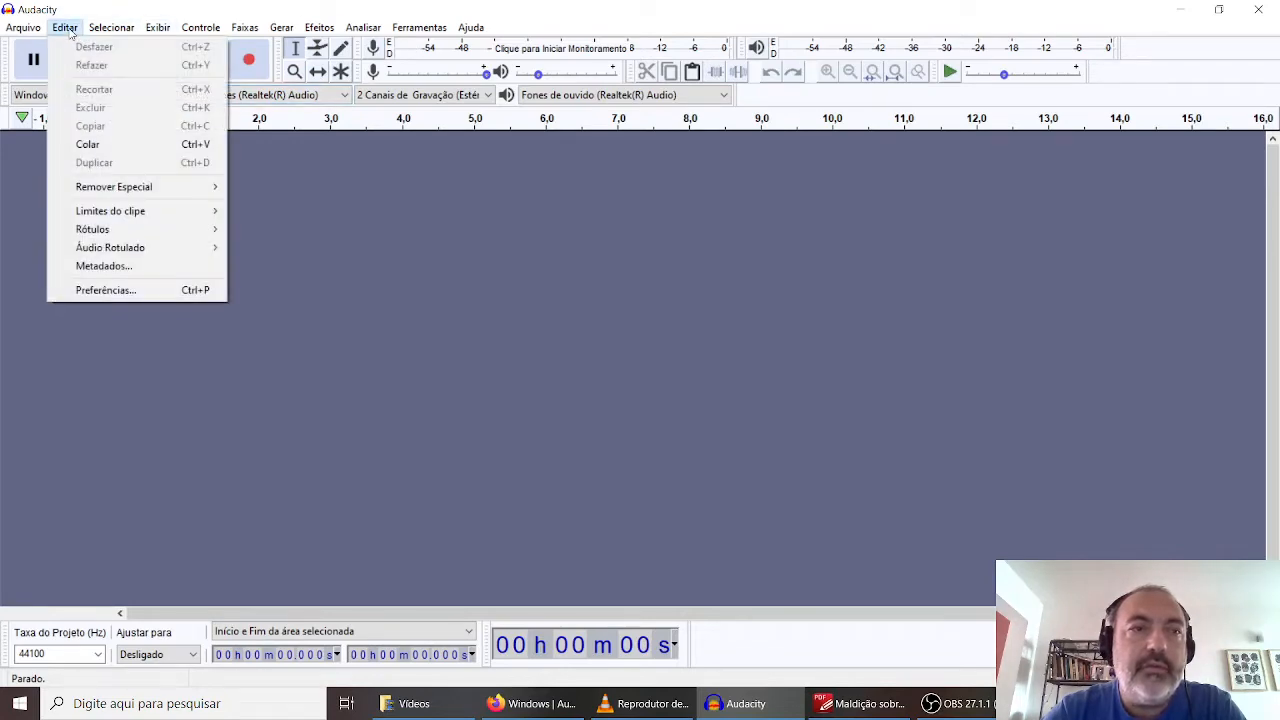
{"action": "left_click", "coordinate": [92, 292]}
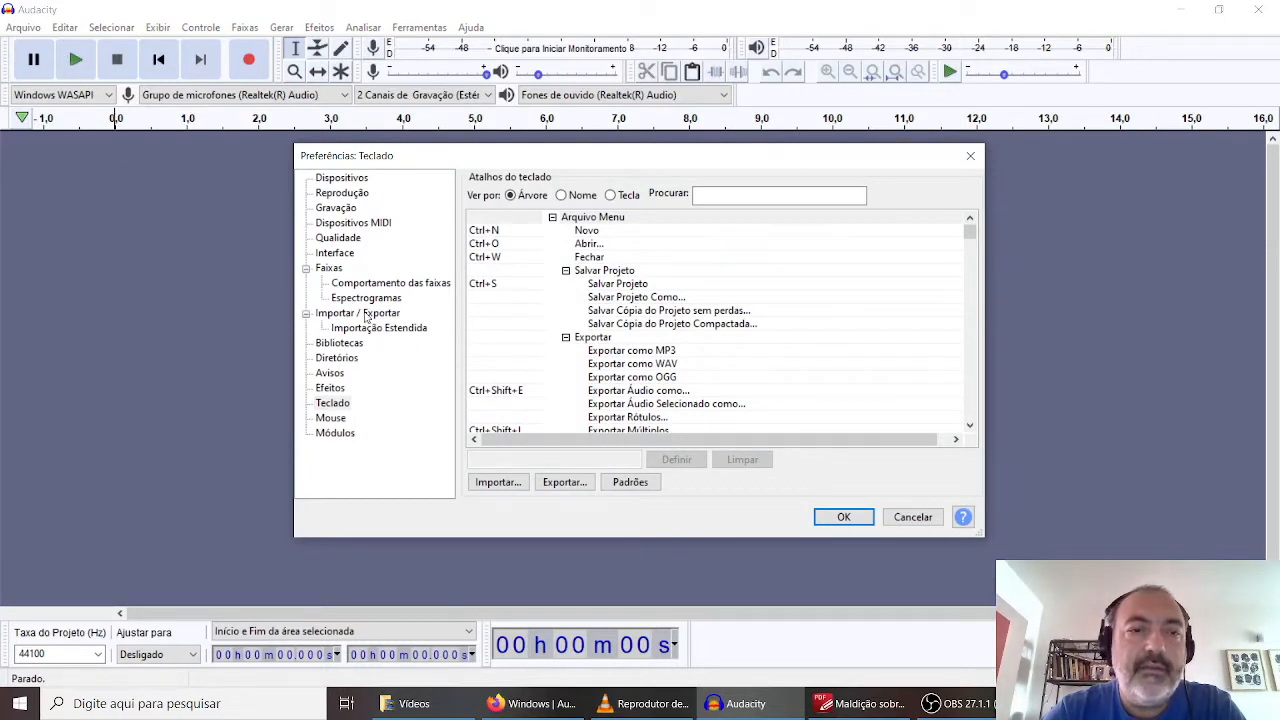
{"action": "left_click", "coordinate": [337, 257]}
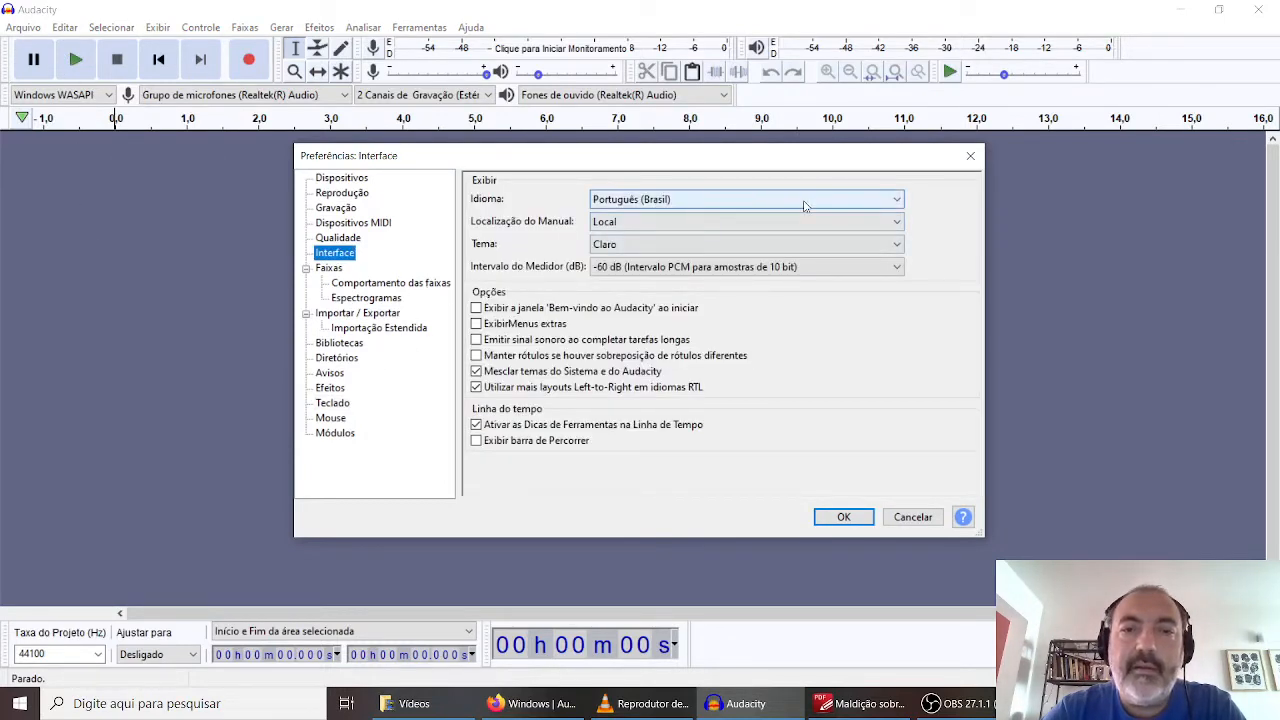
{"action": "left_click", "coordinate": [757, 205]}
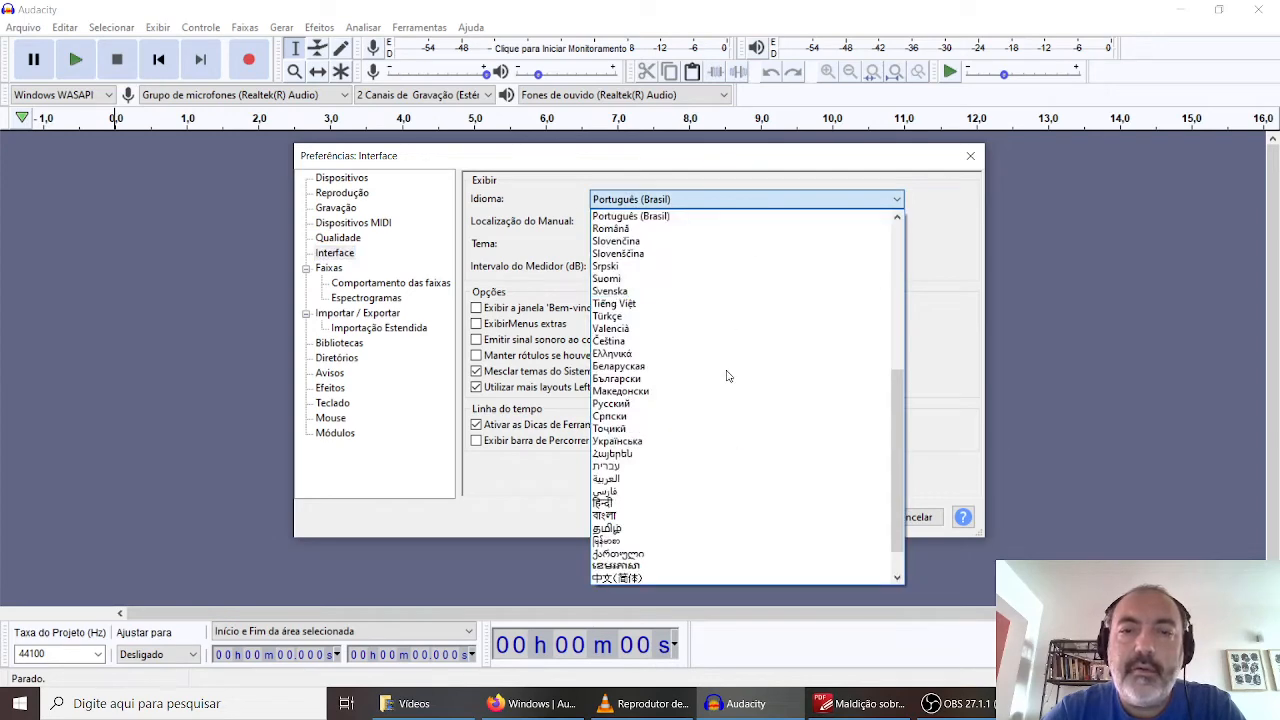
{"action": "left_click", "coordinate": [716, 216]}
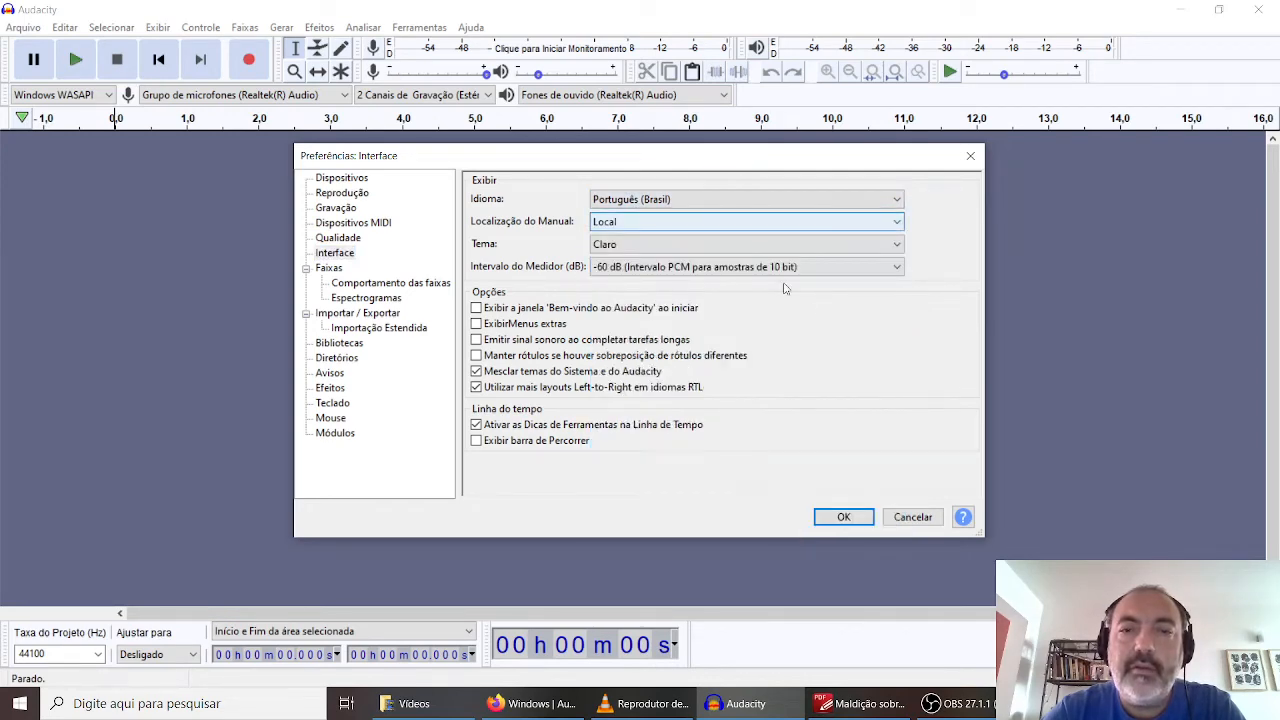
{"action": "left_click", "coordinate": [886, 518]}
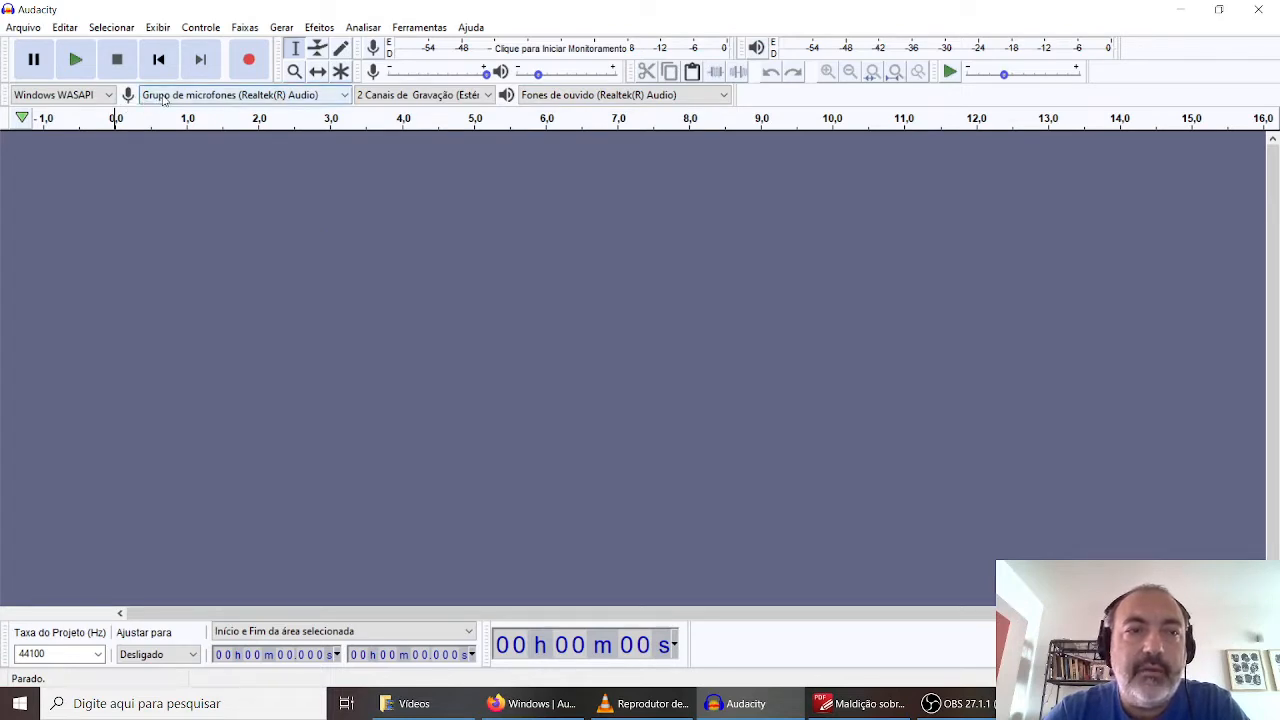
Set the recording device to Grupo de microfones (Realtek(R) Audio) with 2 Canais de Gravação (Estéreo)
{"action": "left_click", "coordinate": [257, 96]}
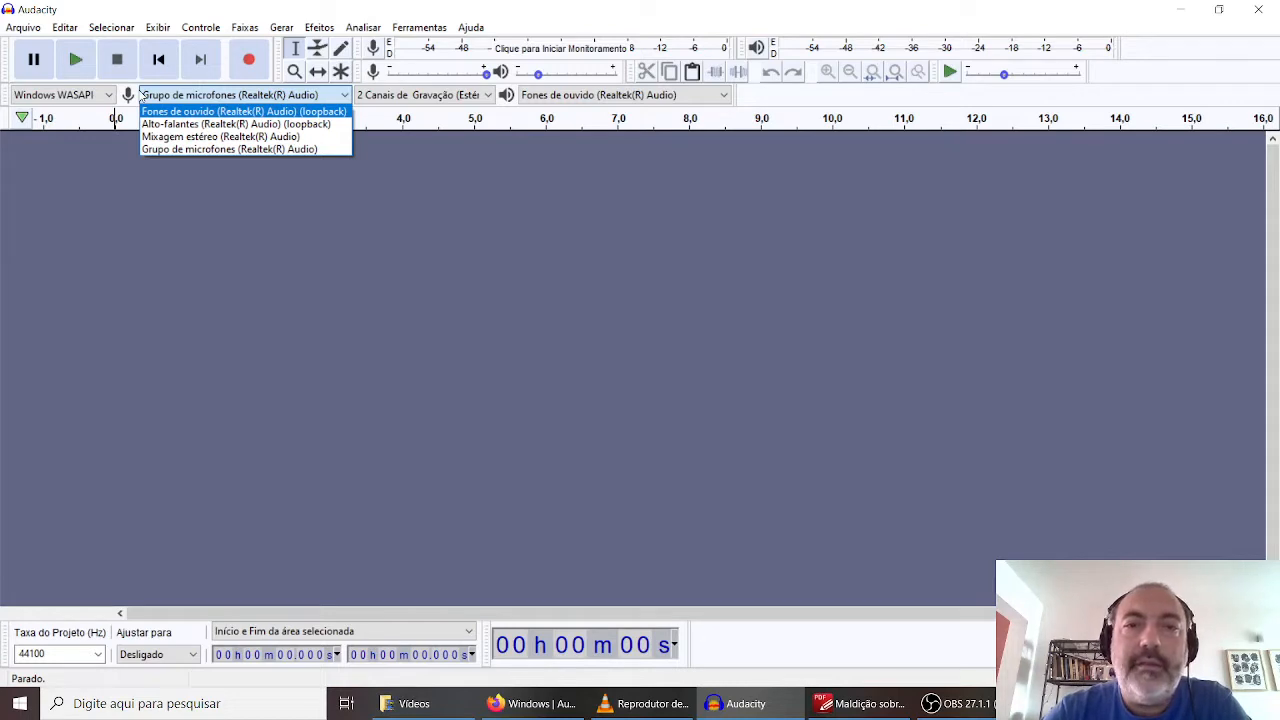
{"action": "left_click", "coordinate": [160, 148]}
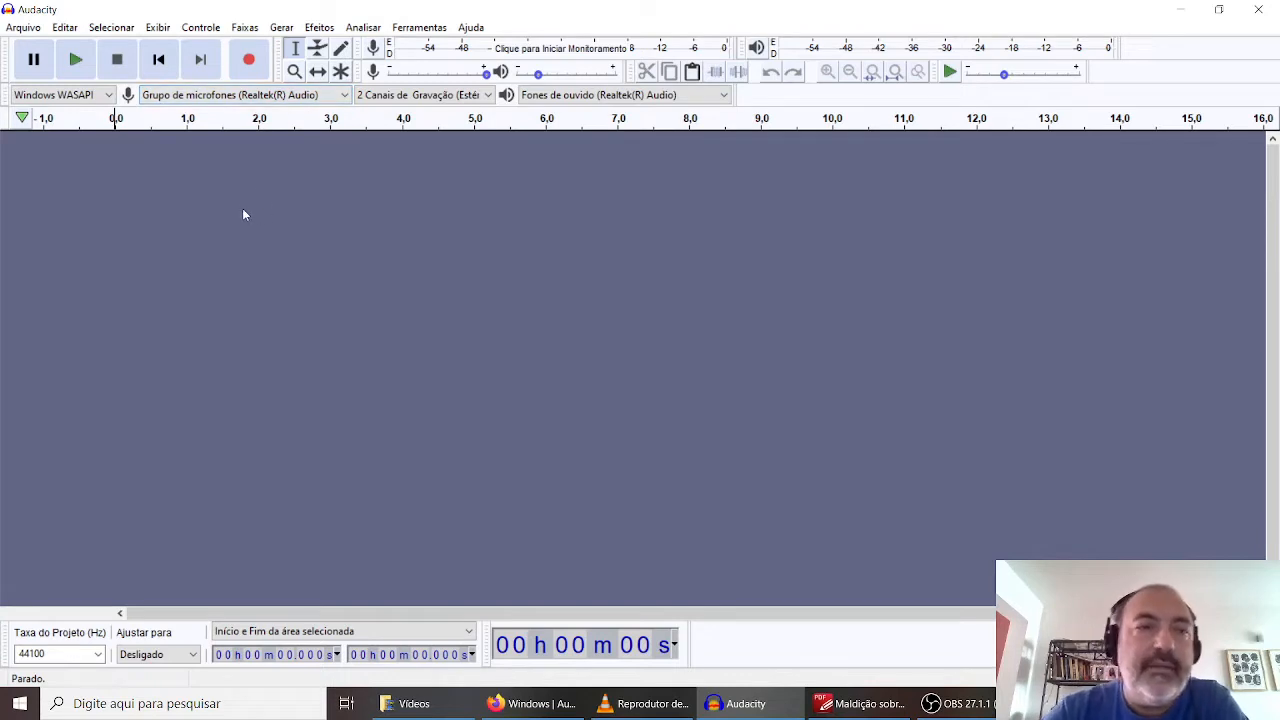
{"action": "left_click", "coordinate": [446, 100]}
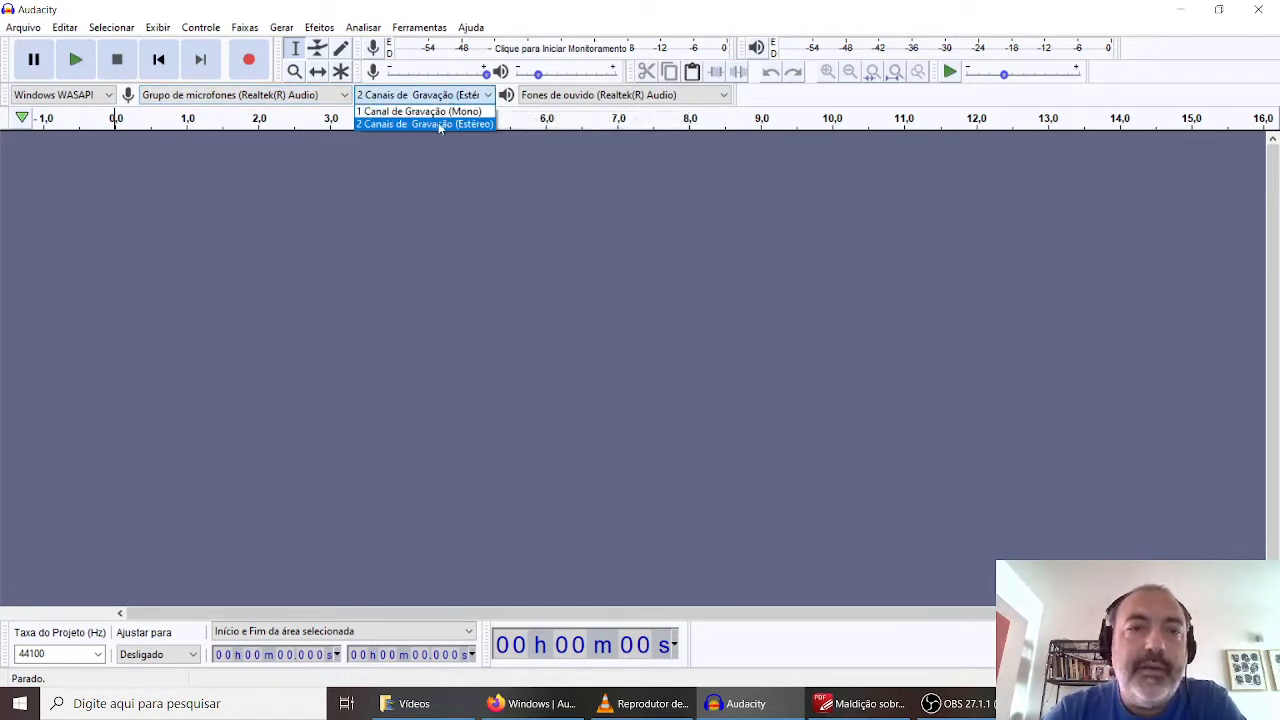
{"action": "left_click", "coordinate": [446, 124]}
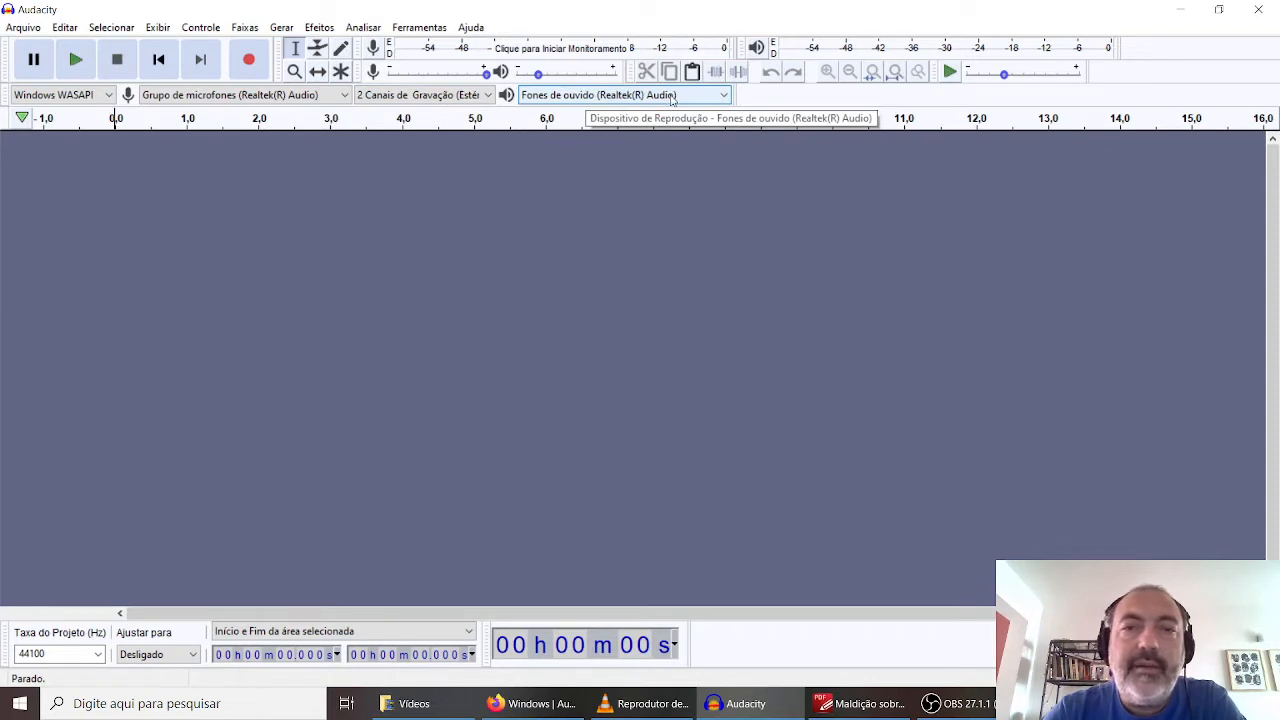
Review the available playback devices and audio hosts without choosing a different one
{"action": "left_click", "coordinate": [719, 96]}
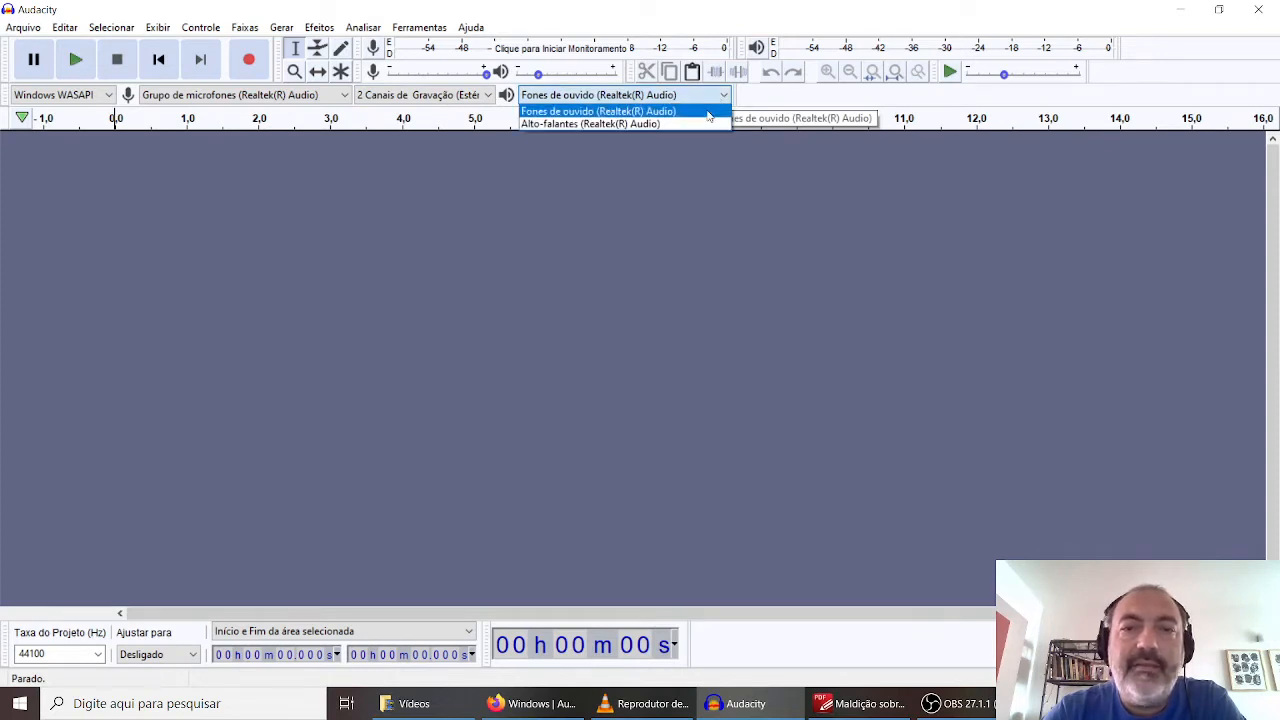
{"action": "key", "text": "Escape"}
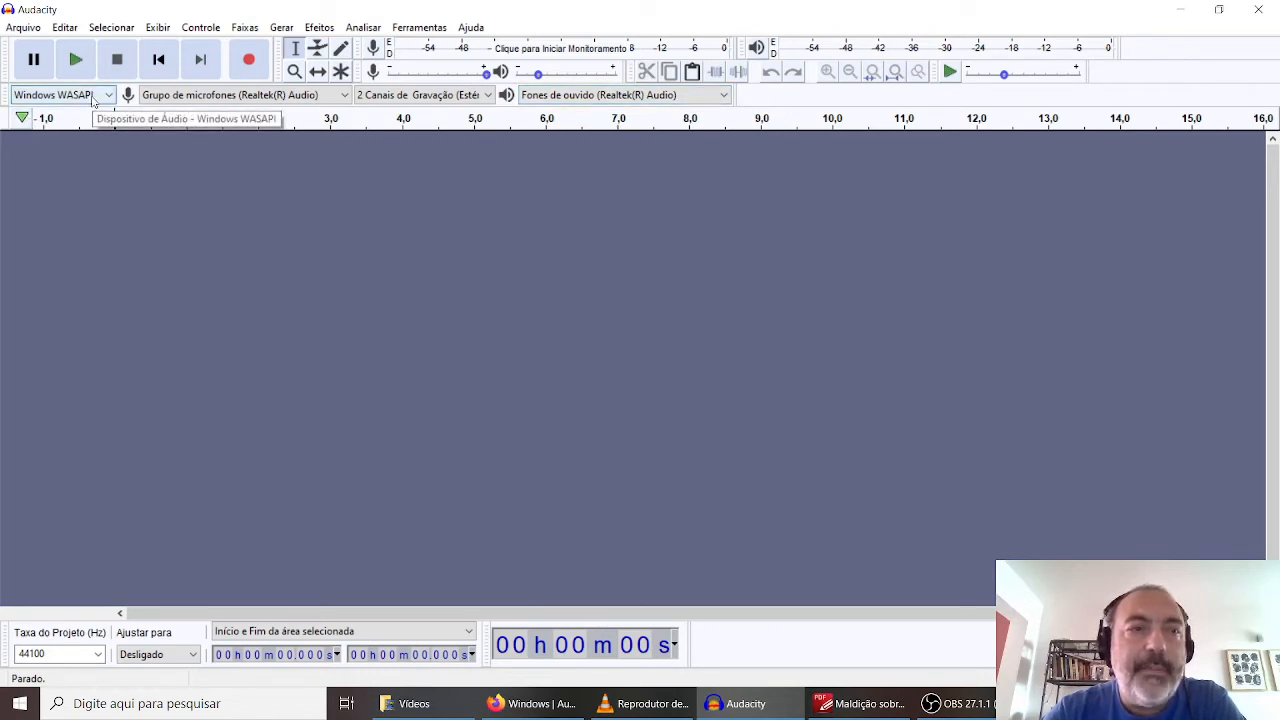
{"action": "left_click", "coordinate": [94, 96]}
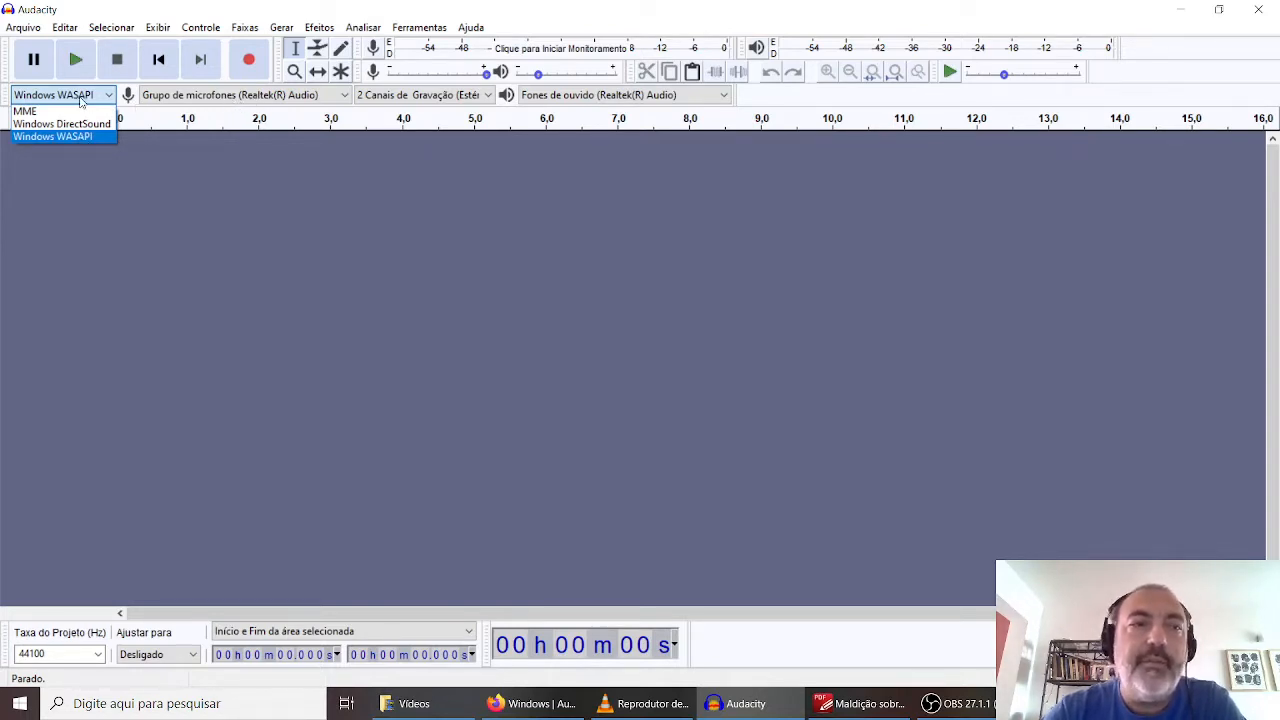
{"action": "left_click", "coordinate": [82, 99]}
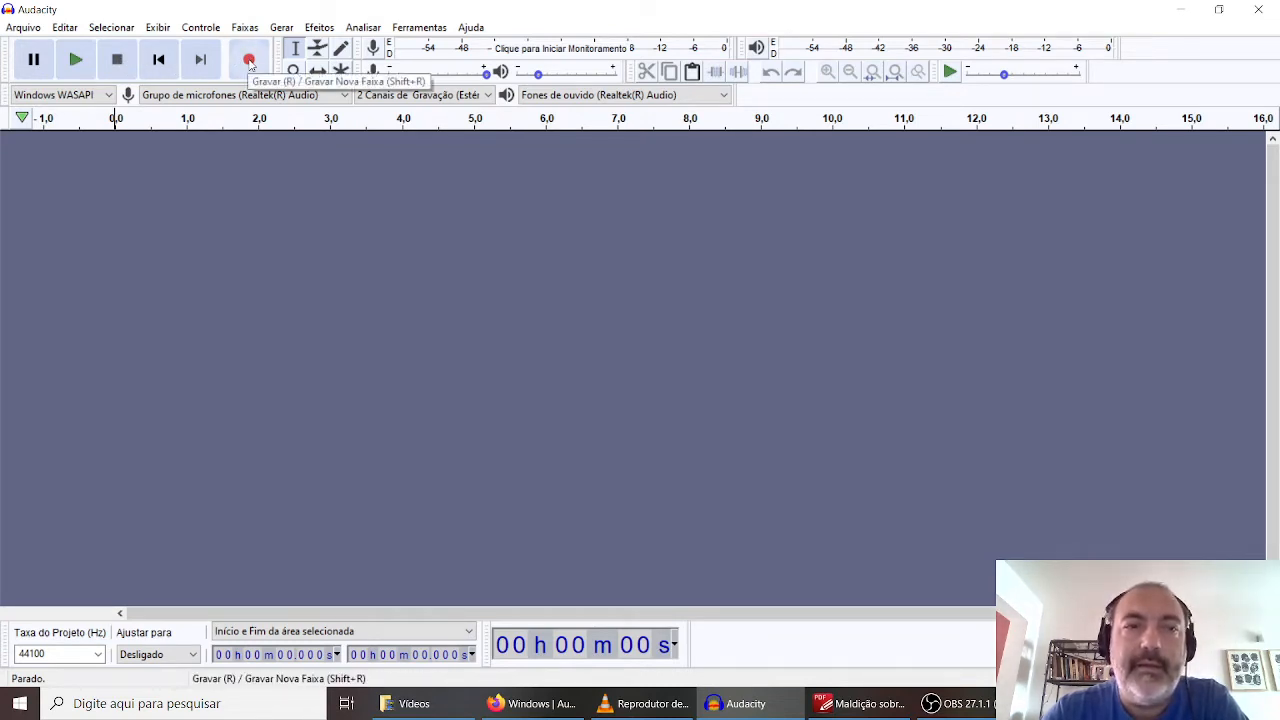
Open Gio_Cidreira.mp3 from the Músicas folder, play a short stretch near its beginning and stop playback
{"action": "left_click", "coordinate": [25, 31]}
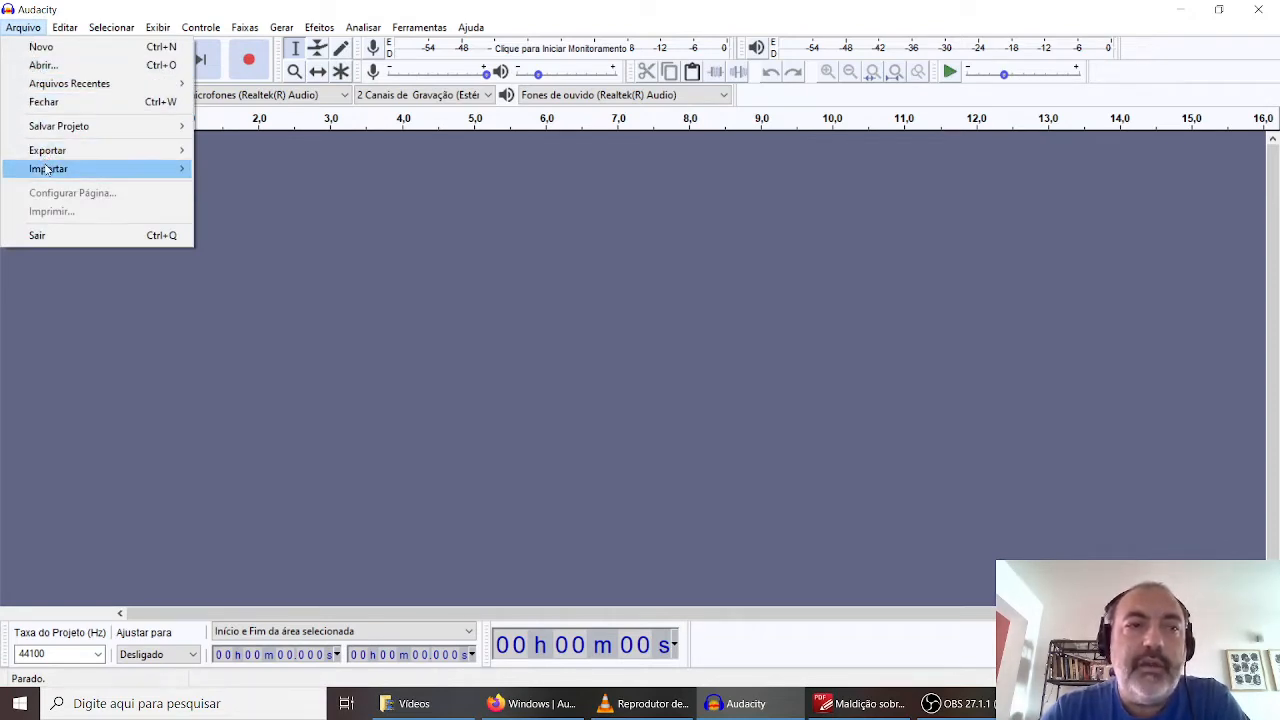
{"action": "mouse_move", "coordinate": [46, 170]}
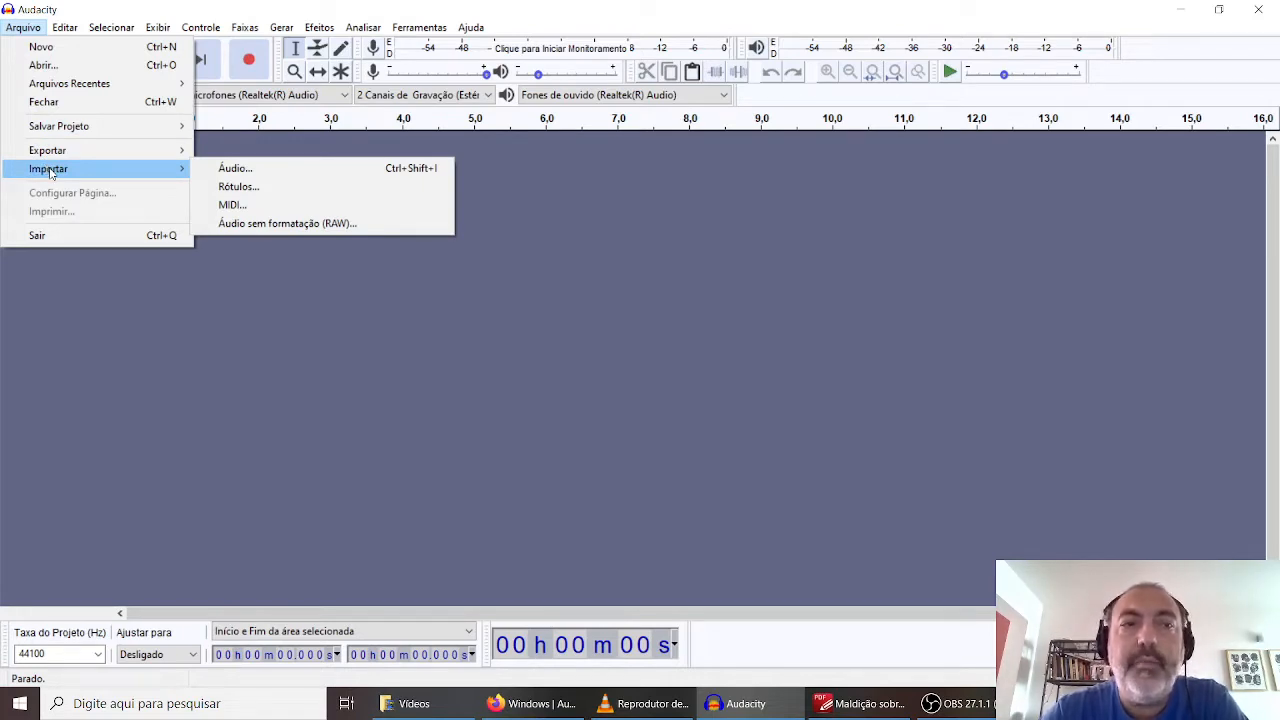
{"action": "left_click", "coordinate": [44, 66]}
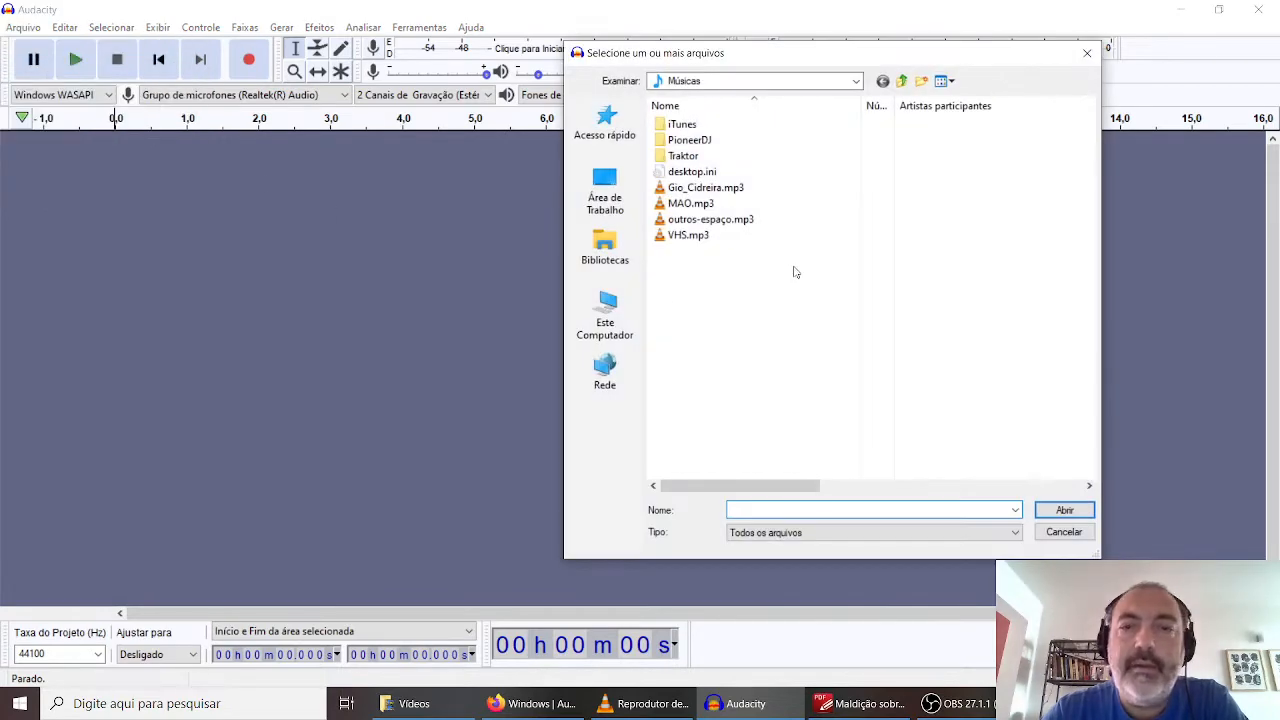
{"action": "left_click", "coordinate": [720, 188]}
{"action": "left_click", "coordinate": [1065, 511]}
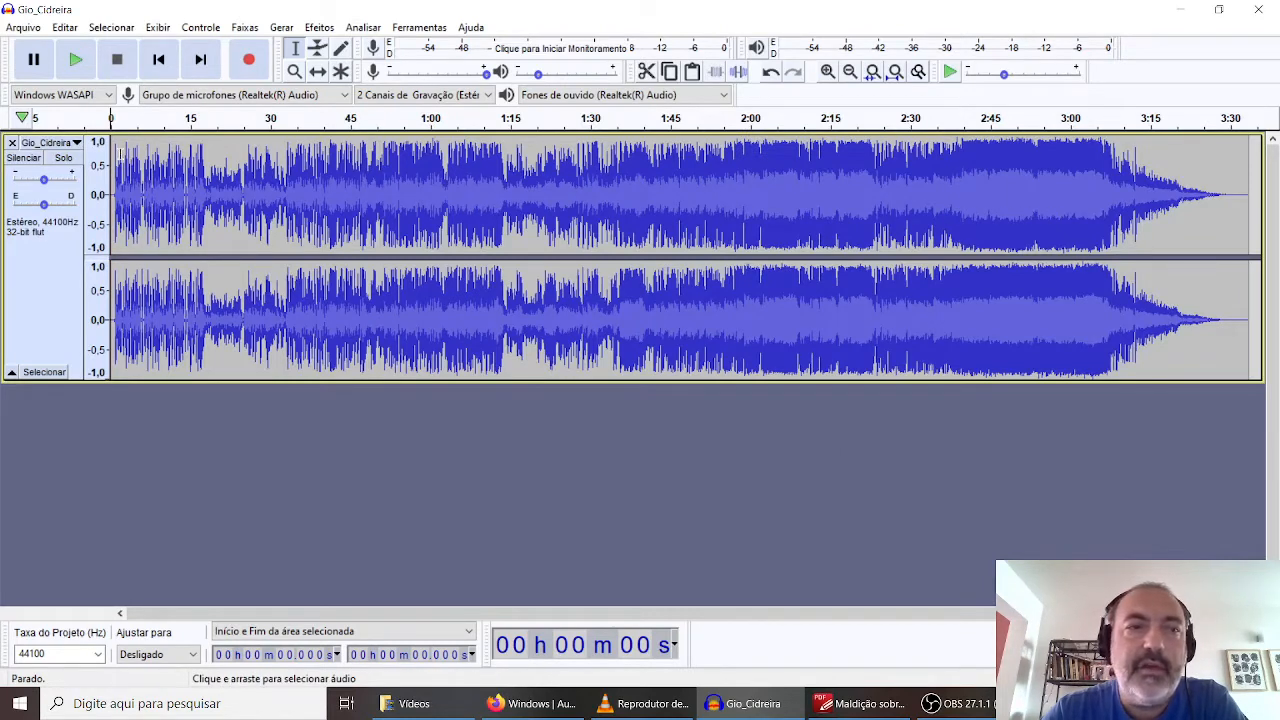
{"action": "left_click", "coordinate": [128, 120]}
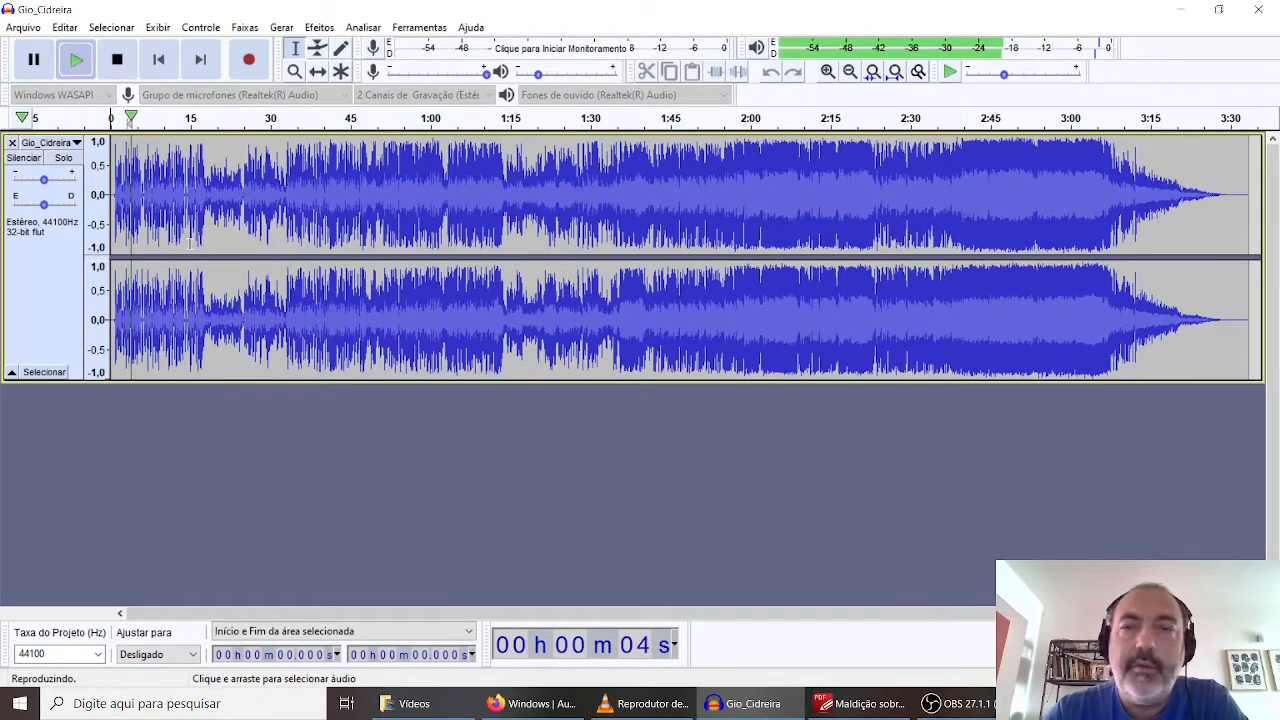
{"action": "left_click", "coordinate": [117, 60]}
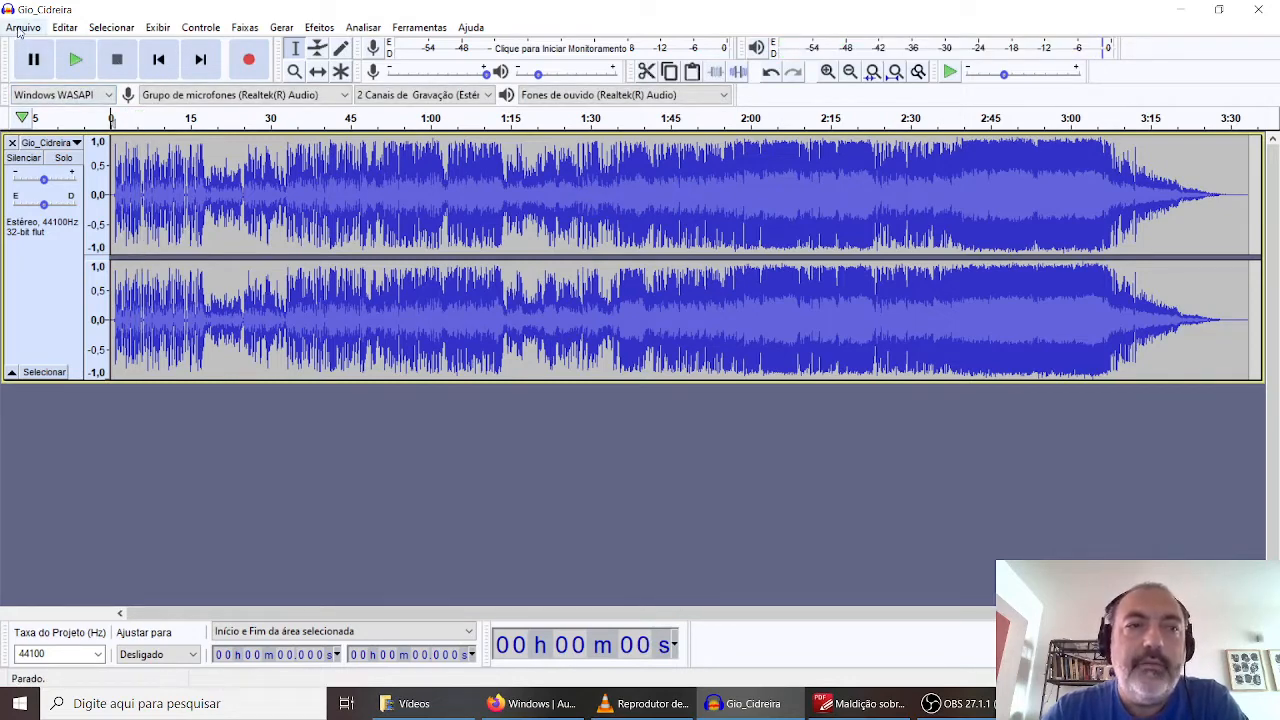
Open outros-espaço.mp3 from the Músicas folder in its own project window
{"action": "left_click", "coordinate": [22, 28]}
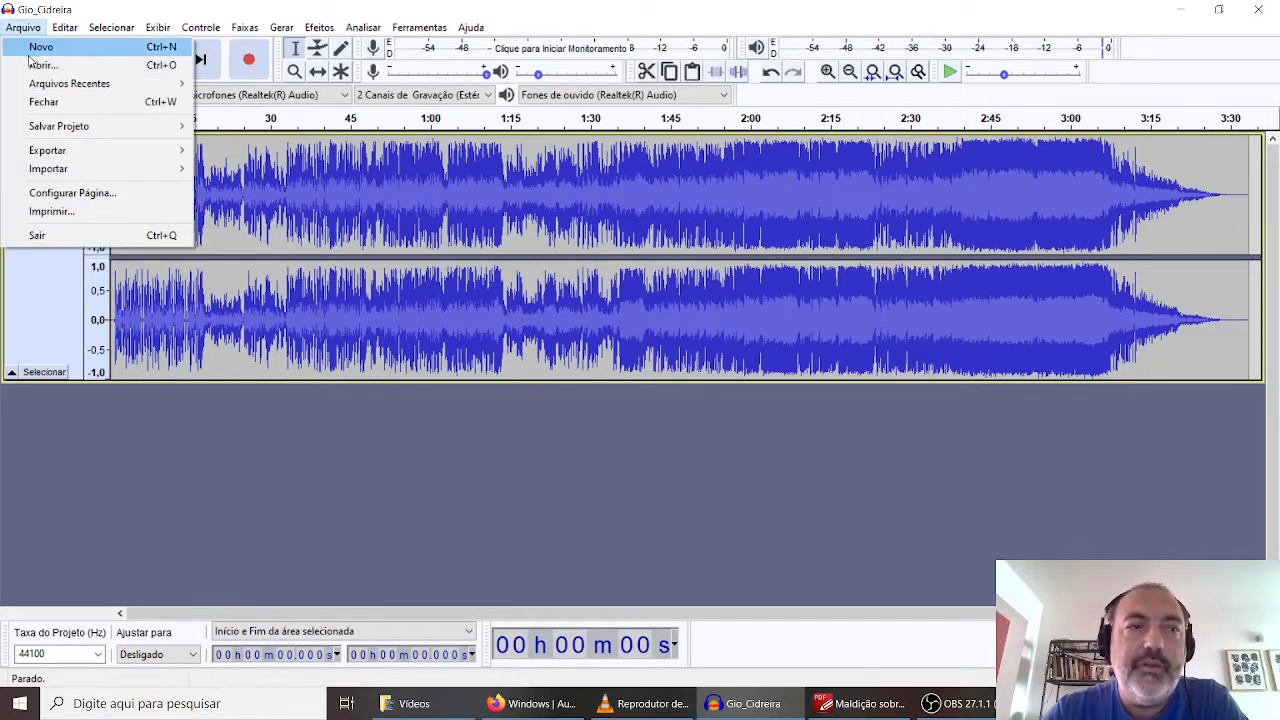
{"action": "left_click", "coordinate": [40, 65]}
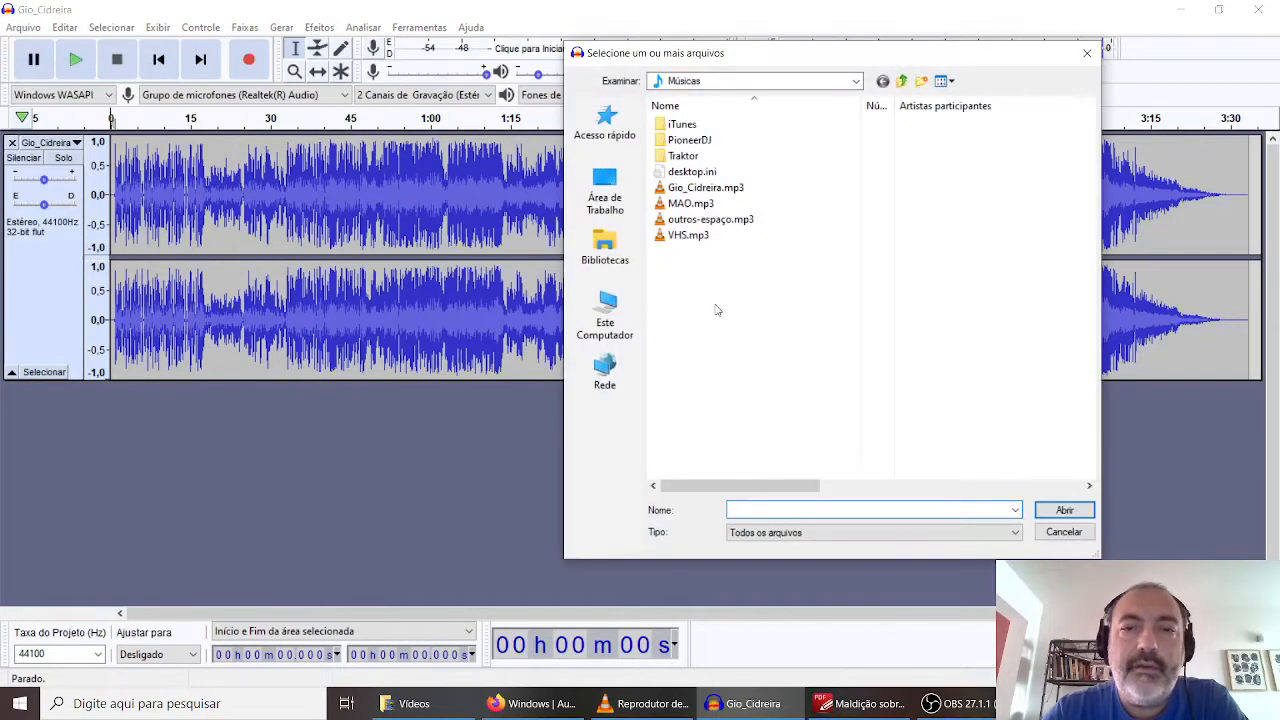
{"action": "left_click", "coordinate": [710, 219]}
{"action": "left_click", "coordinate": [1090, 510]}
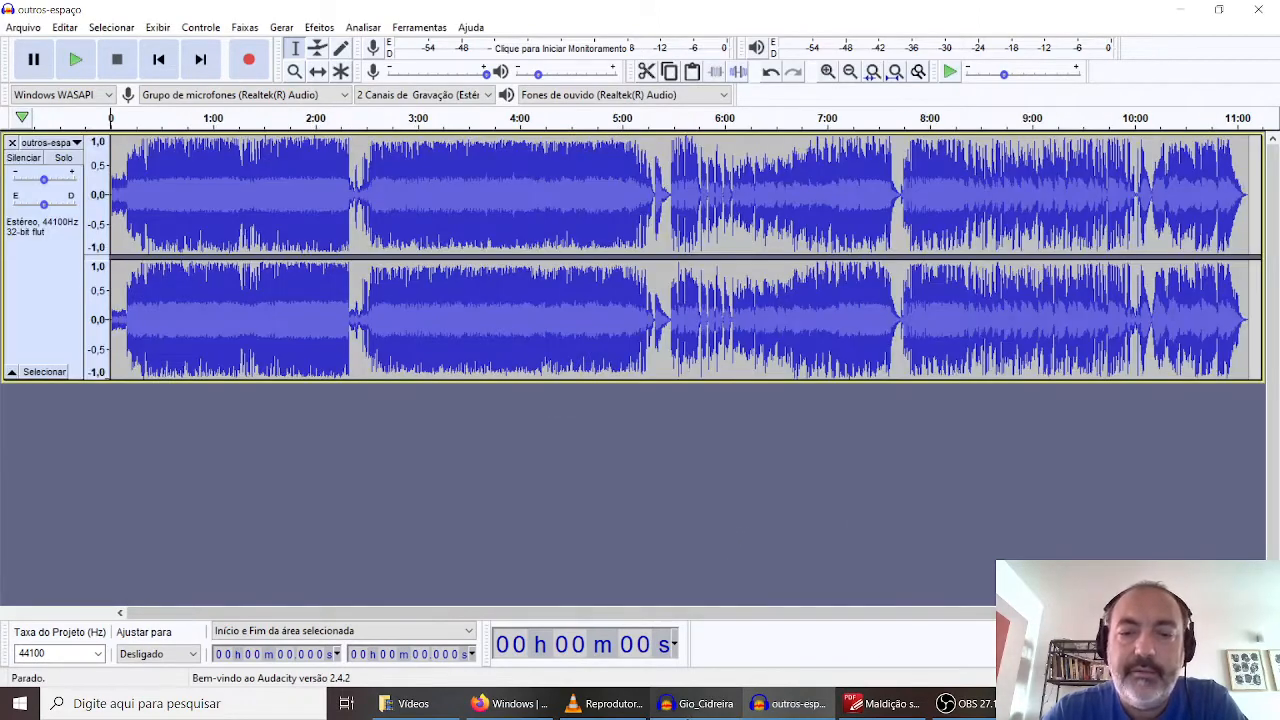
Bring the Gio_Cidreira project window back to the front
{"action": "left_click", "coordinate": [683, 710]}
{"action": "left_click", "coordinate": [683, 710]}
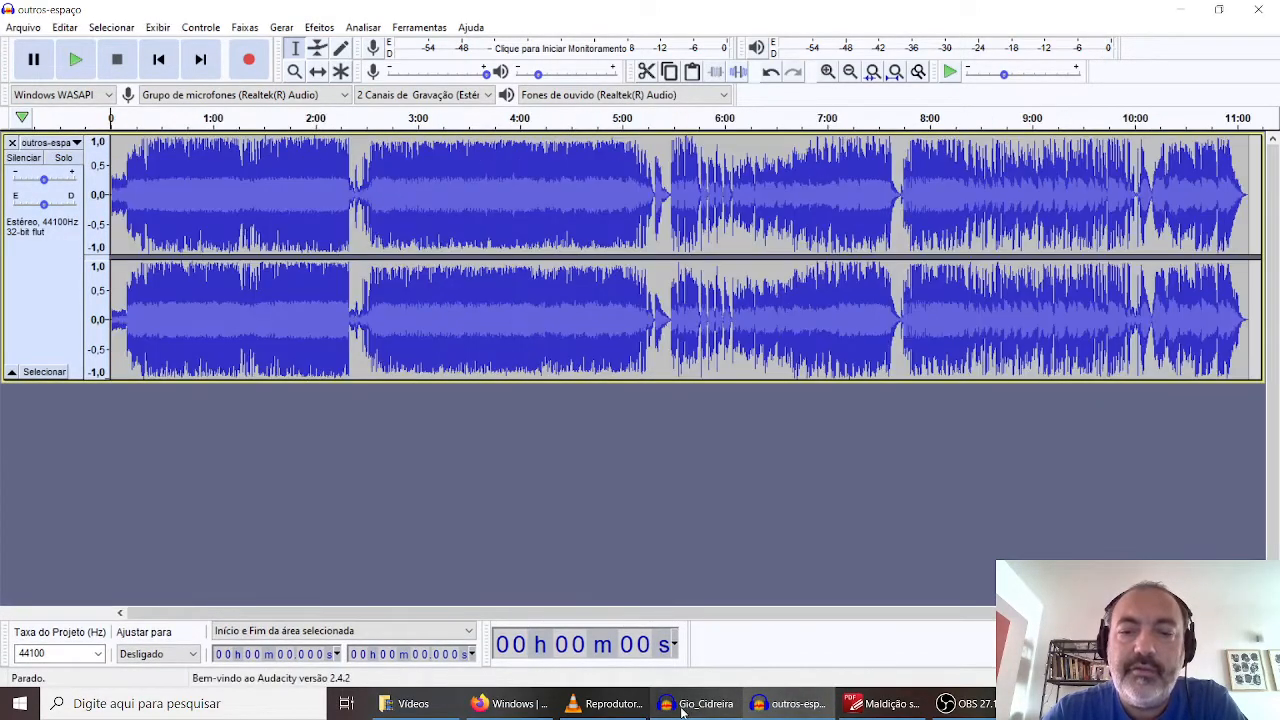
{"action": "left_click", "coordinate": [684, 710]}
{"action": "left_click", "coordinate": [685, 711]}
{"action": "left_click", "coordinate": [686, 712]}
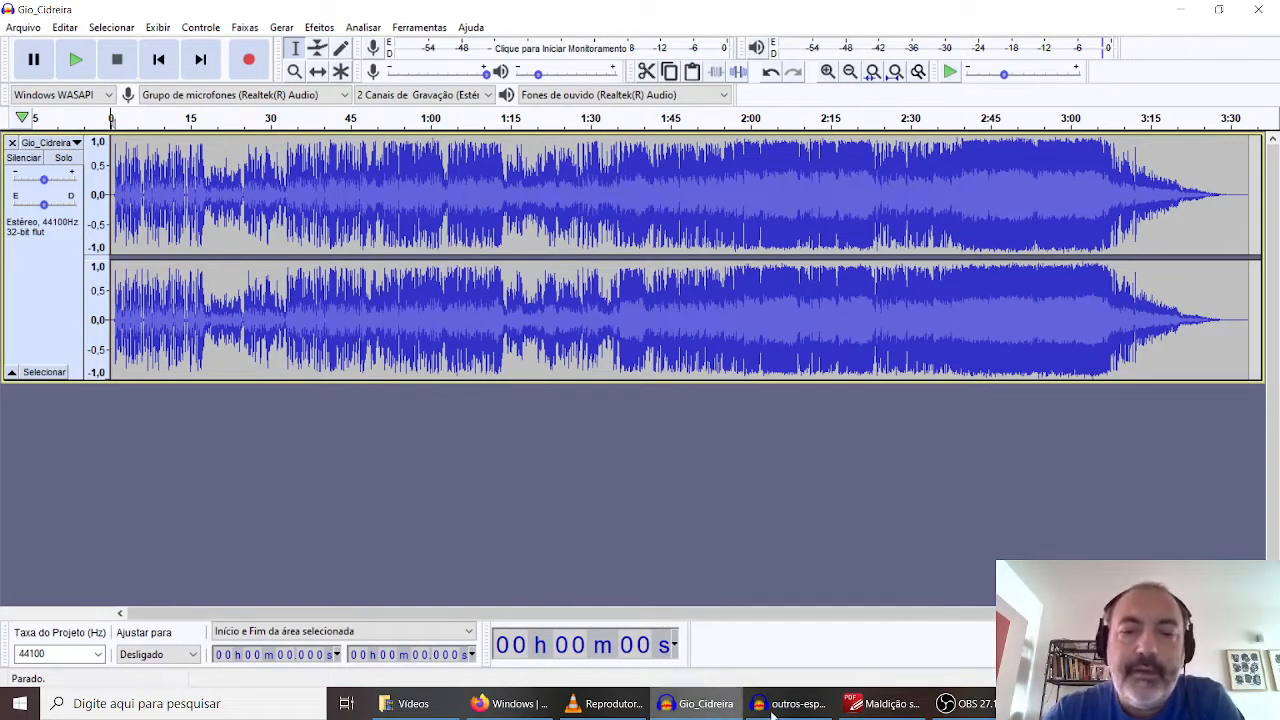
{"action": "mouse_move", "coordinate": [798, 709]}
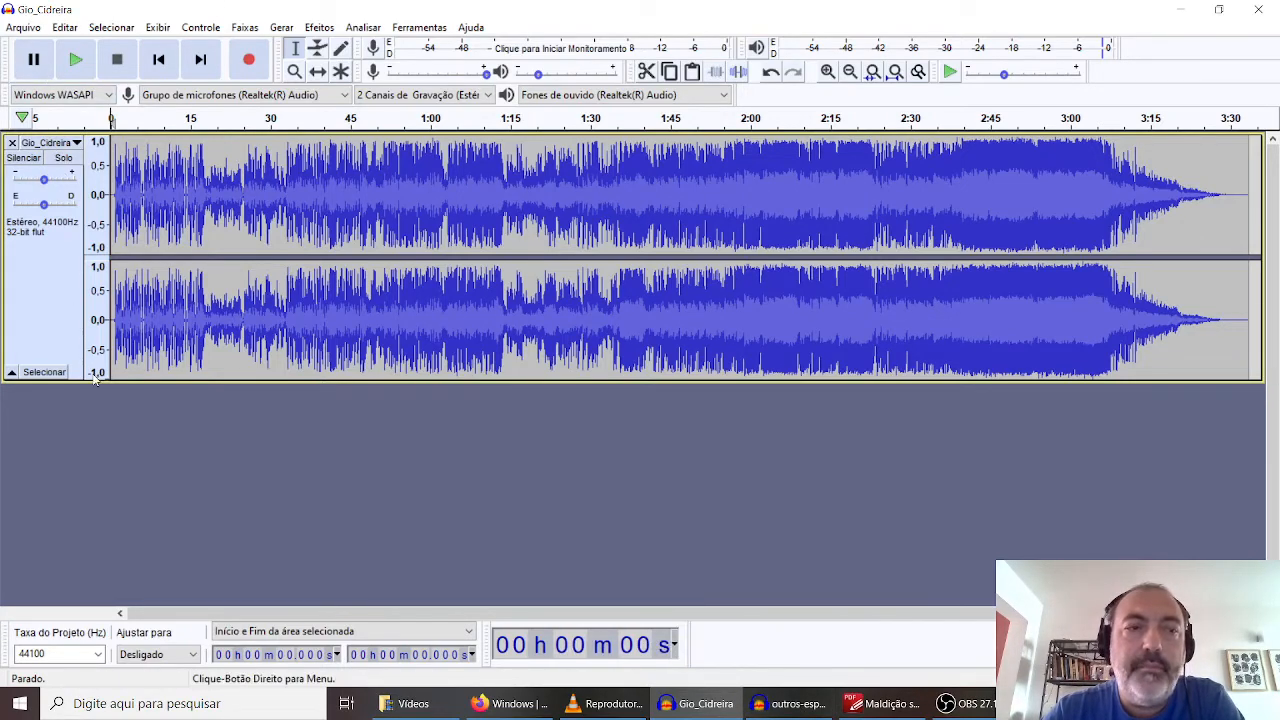
Import outros-espaço.mp3 as an additional audio track in the Gio_Cidreira project
{"action": "left_click", "coordinate": [23, 27]}
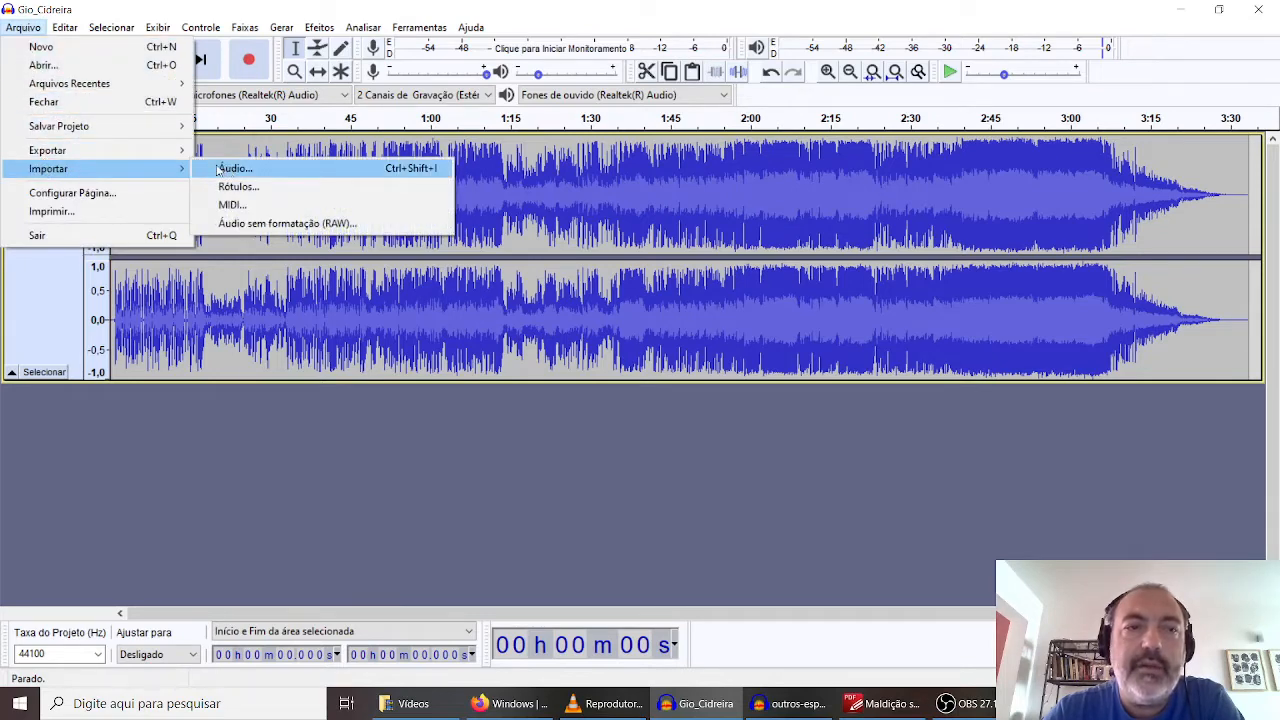
{"action": "left_click", "coordinate": [234, 168]}
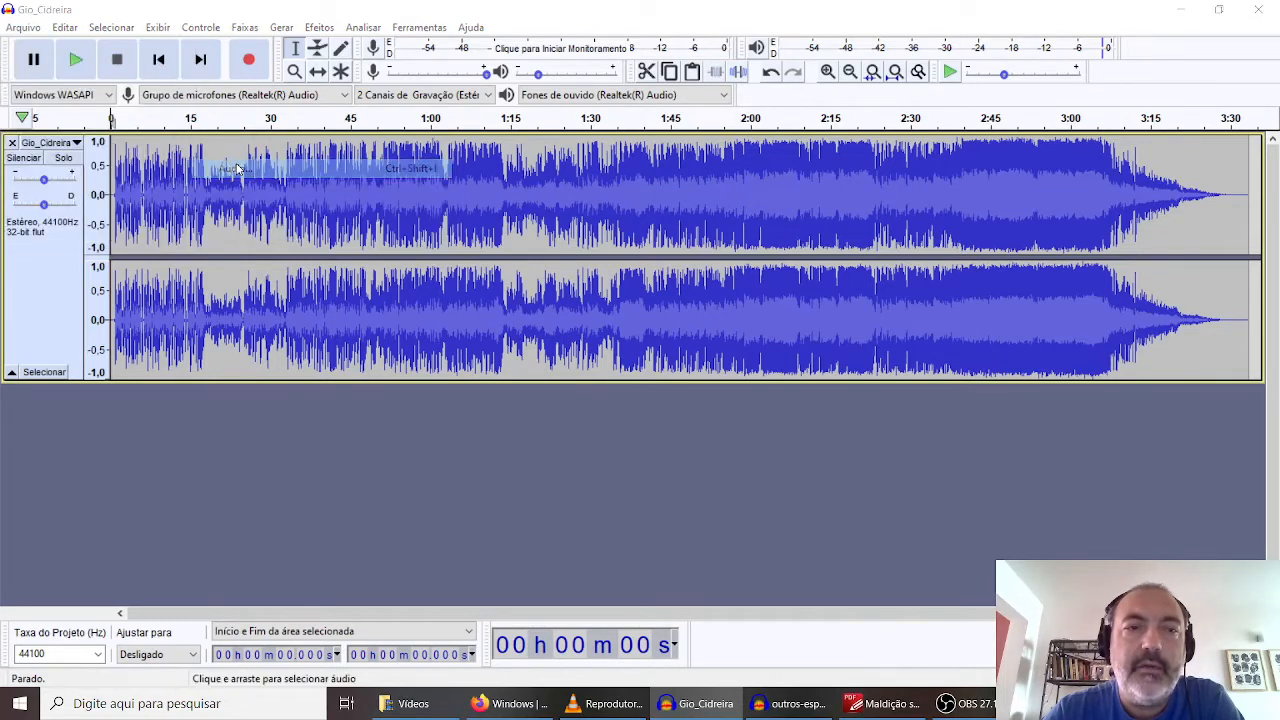
{"action": "left_click", "coordinate": [705, 219]}
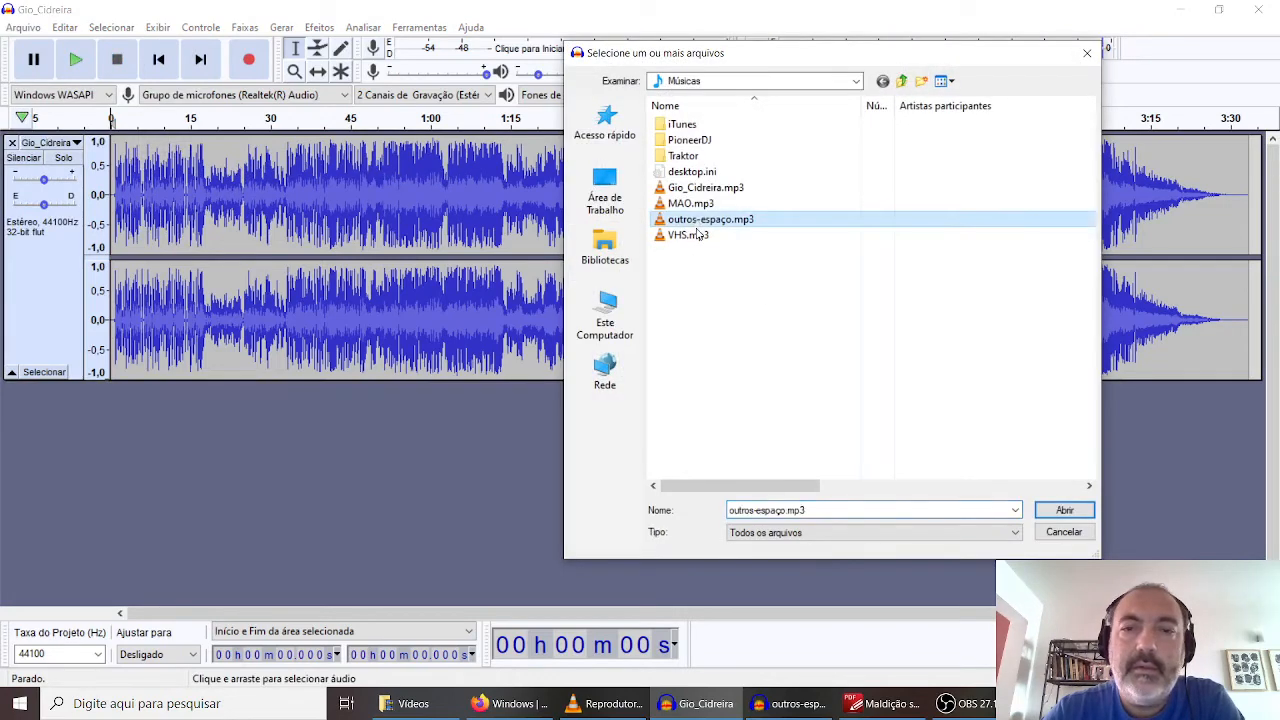
{"action": "left_click", "coordinate": [1064, 511]}
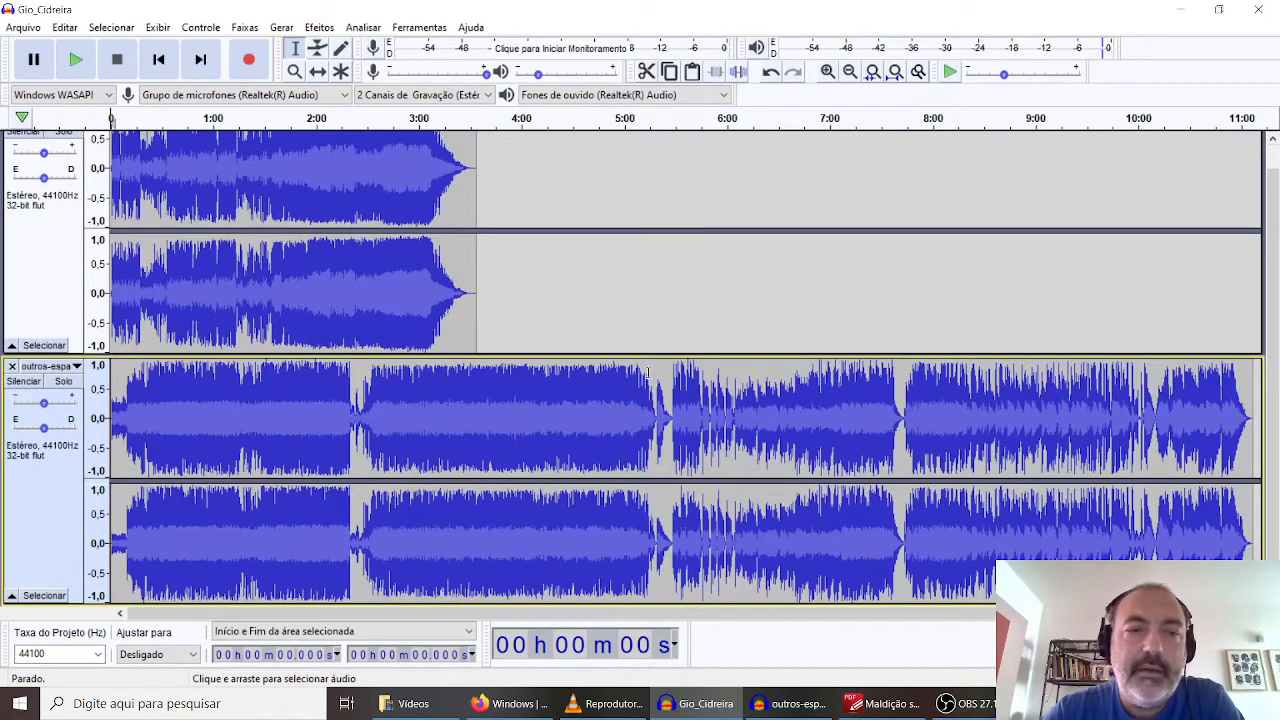
Reduce the height of the Gio_Cidreira and outros-espaço tracks so both fit in view
{"action": "left_click_drag", "start_coordinate": [652, 352], "coordinate": [656, 274]}
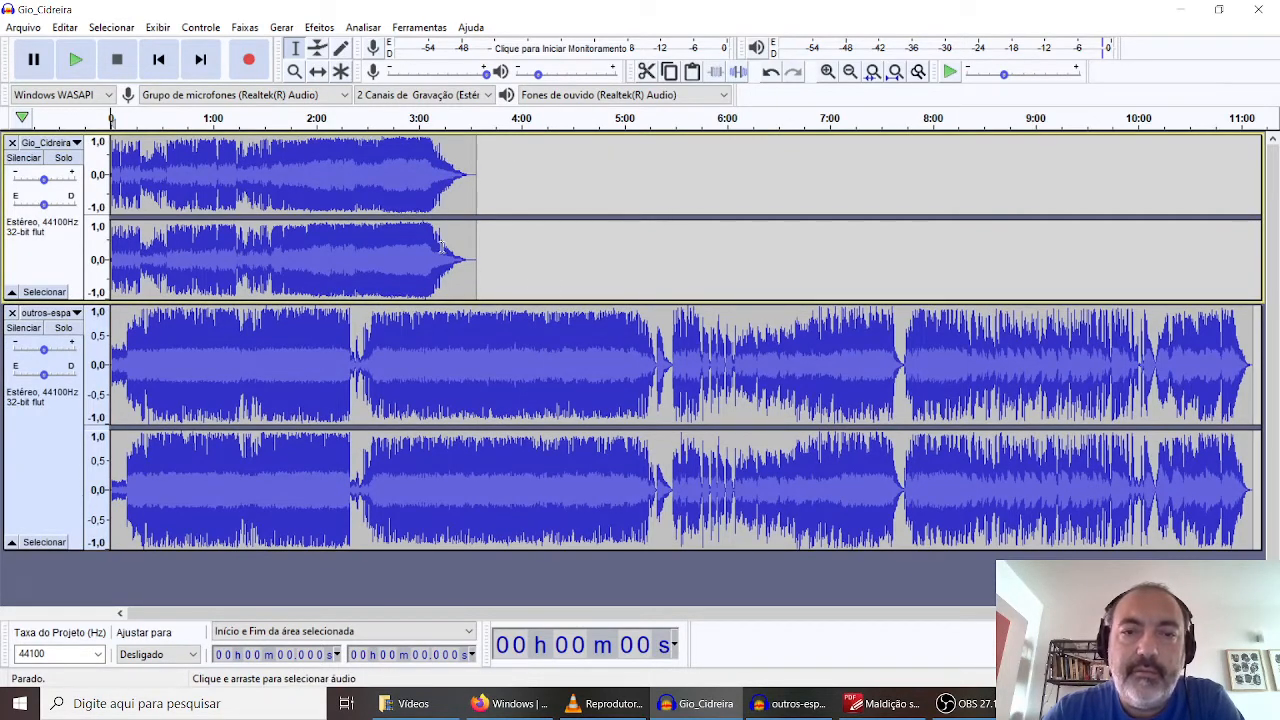
{"action": "left_click_drag", "start_coordinate": [666, 300], "coordinate": [663, 272]}
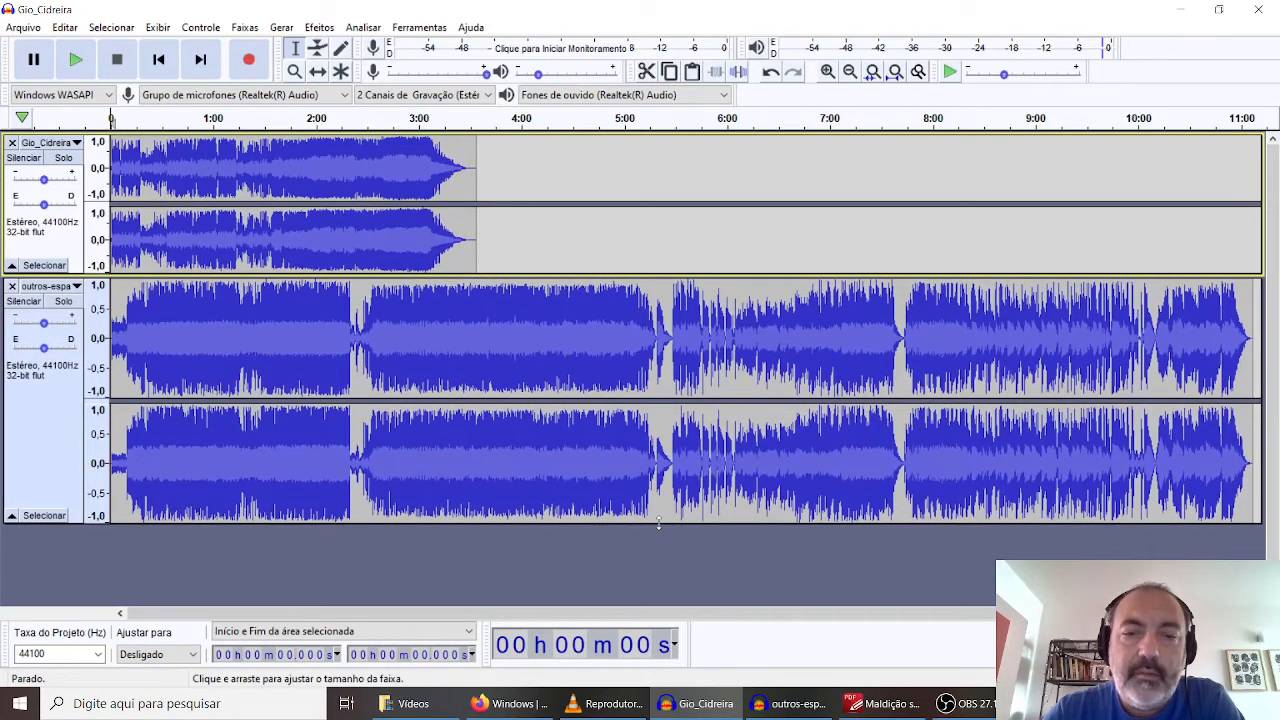
{"action": "left_click_drag", "start_coordinate": [657, 522], "coordinate": [658, 418]}
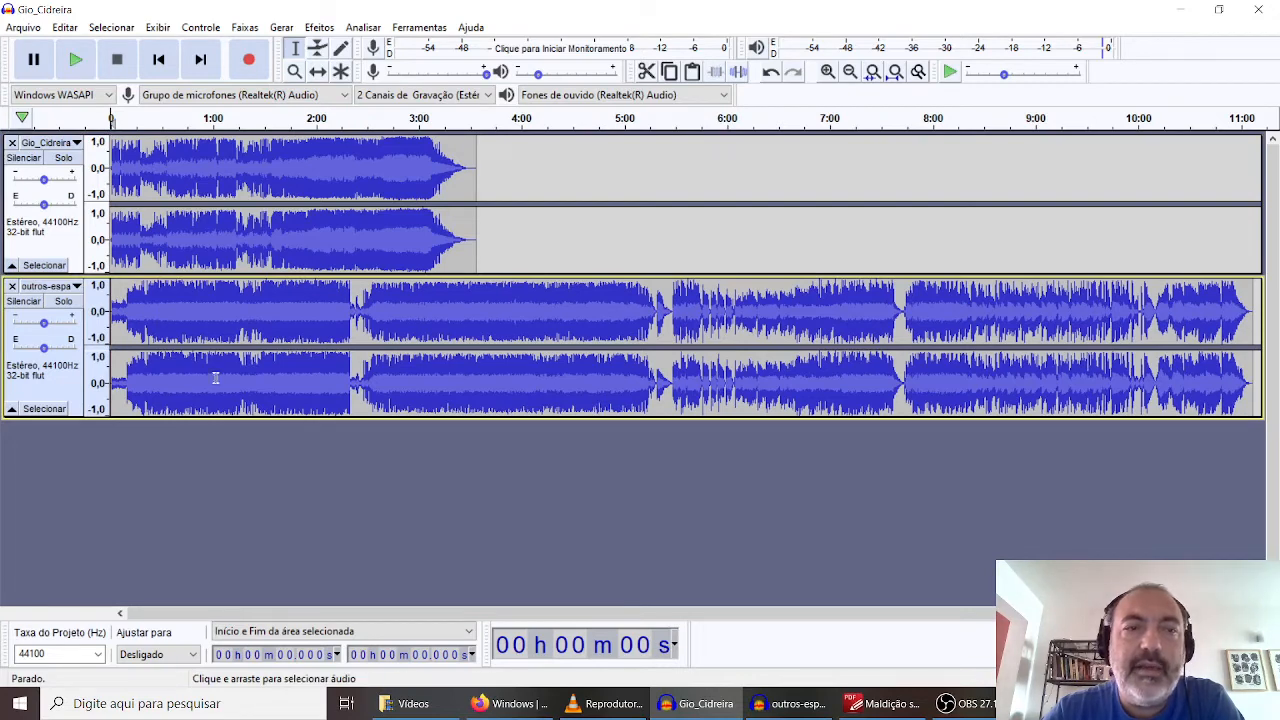
Import gobbet-leituras_8.mp3, manhas32.mp3 and manhas33.mp3 together from the Captures folder inside Vídeos and look over the stacked tracks
{"action": "left_click", "coordinate": [22, 27]}
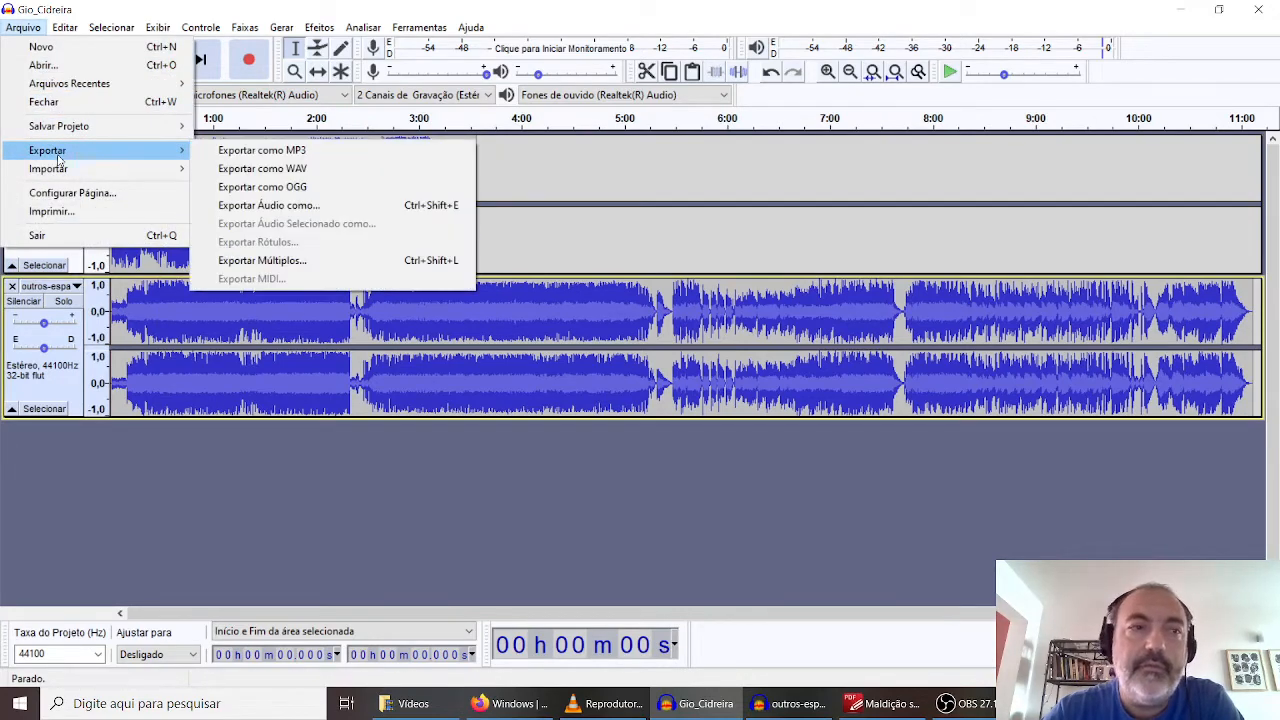
{"action": "mouse_move", "coordinate": [63, 169]}
{"action": "left_click", "coordinate": [230, 170]}
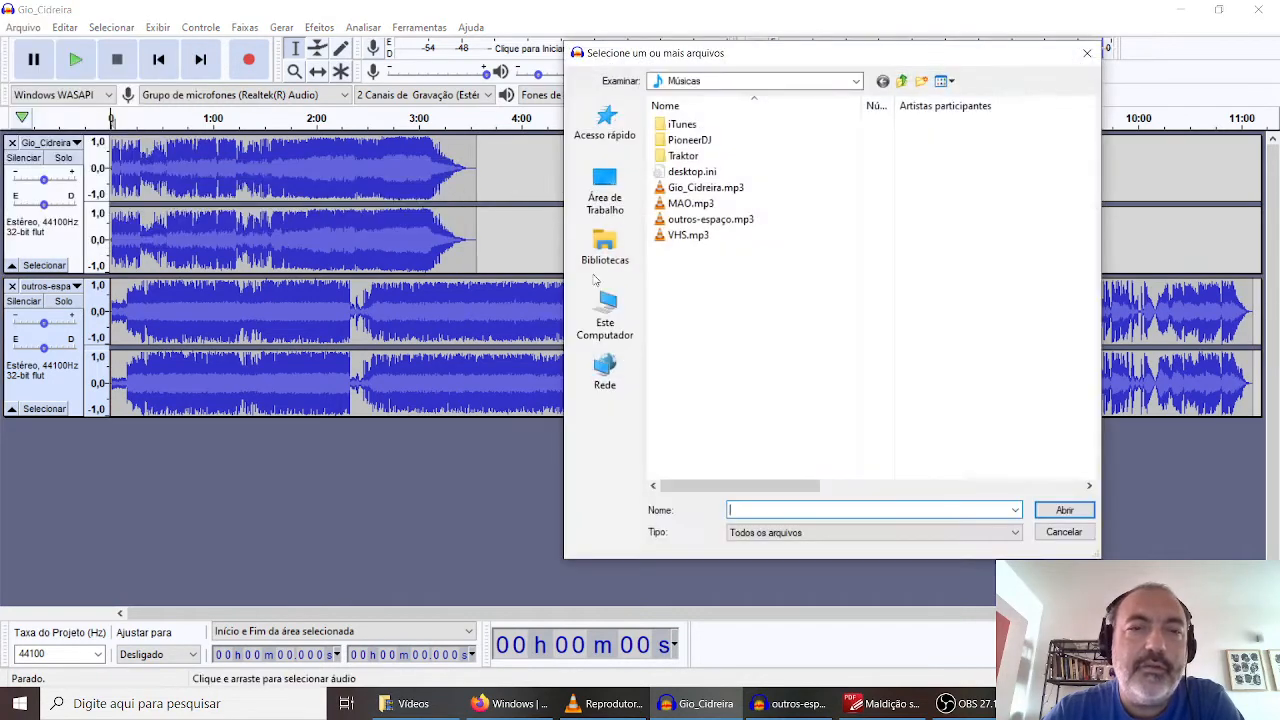
{"action": "left_click", "coordinate": [826, 82]}
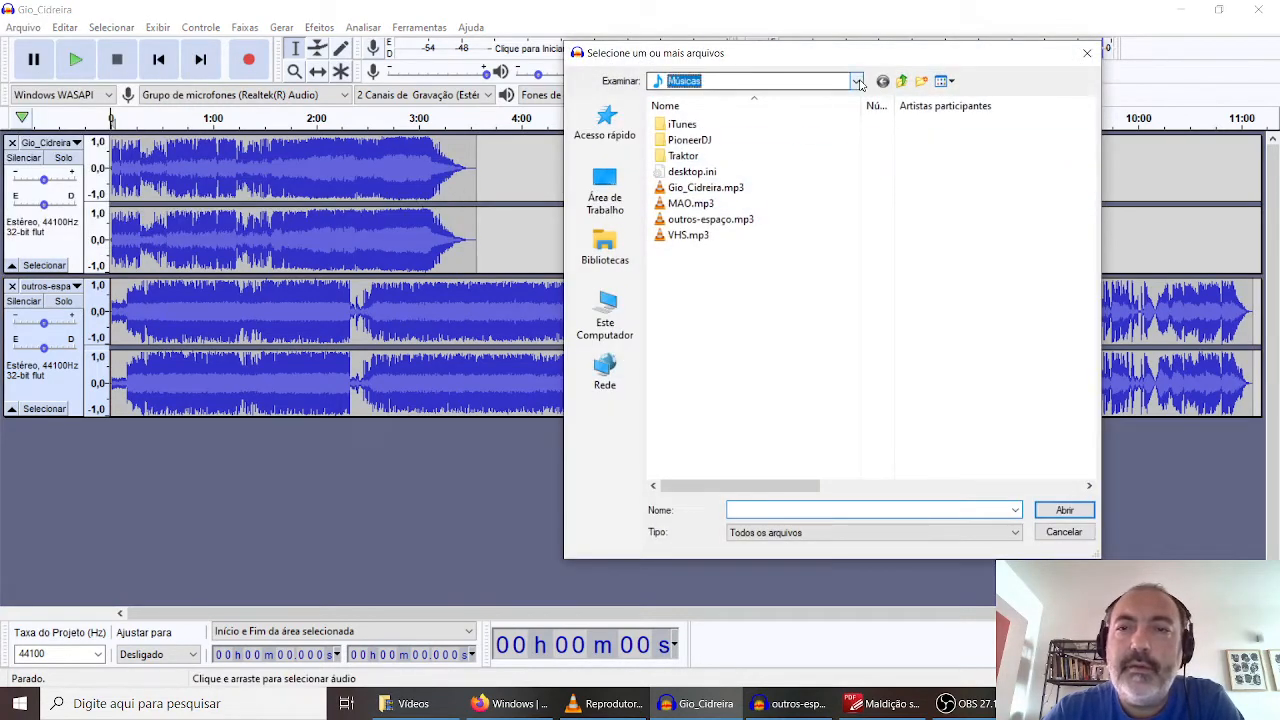
{"action": "left_click", "coordinate": [796, 247]}
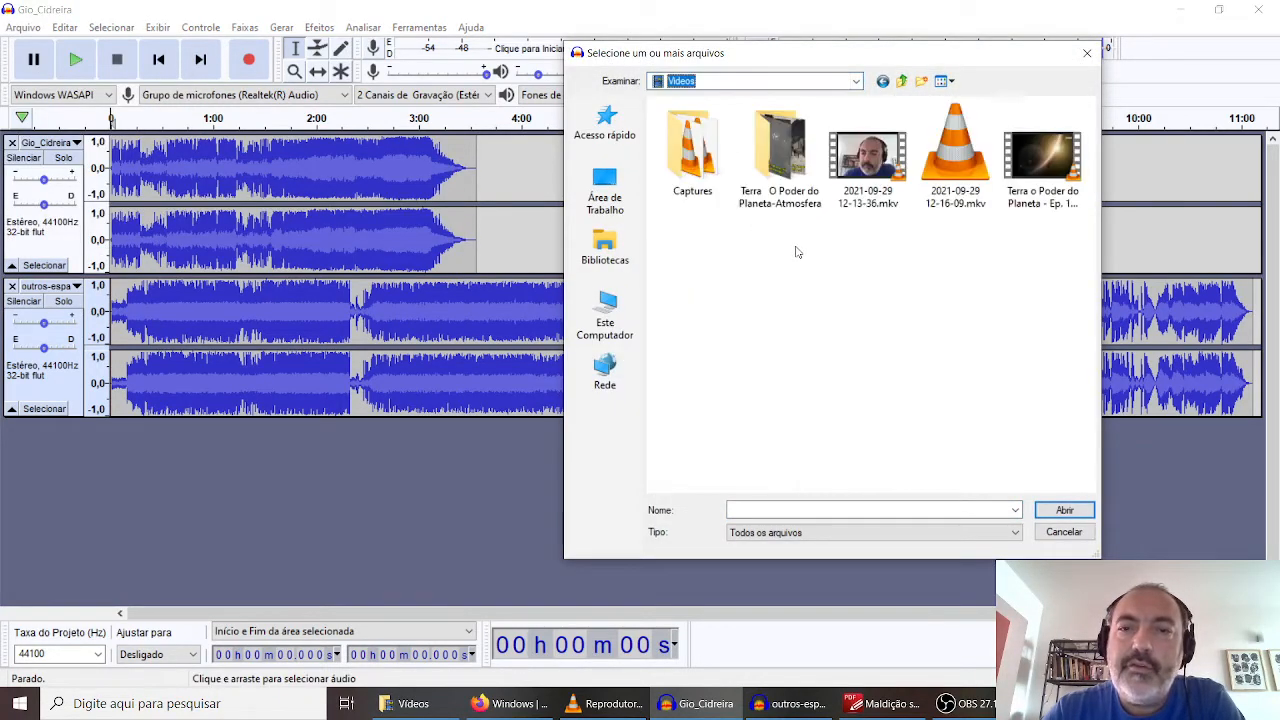
{"action": "double_click", "coordinate": [692, 150]}
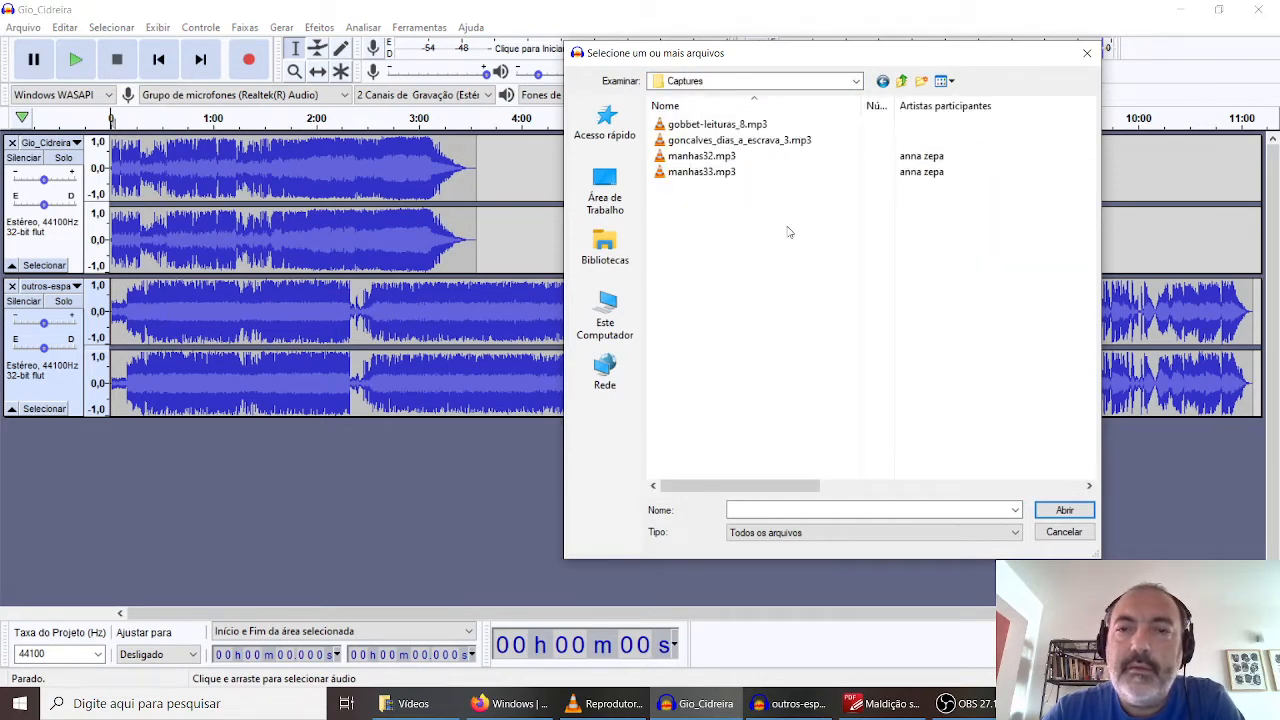
{"action": "left_click_drag", "start_coordinate": [729, 211], "coordinate": [686, 154]}
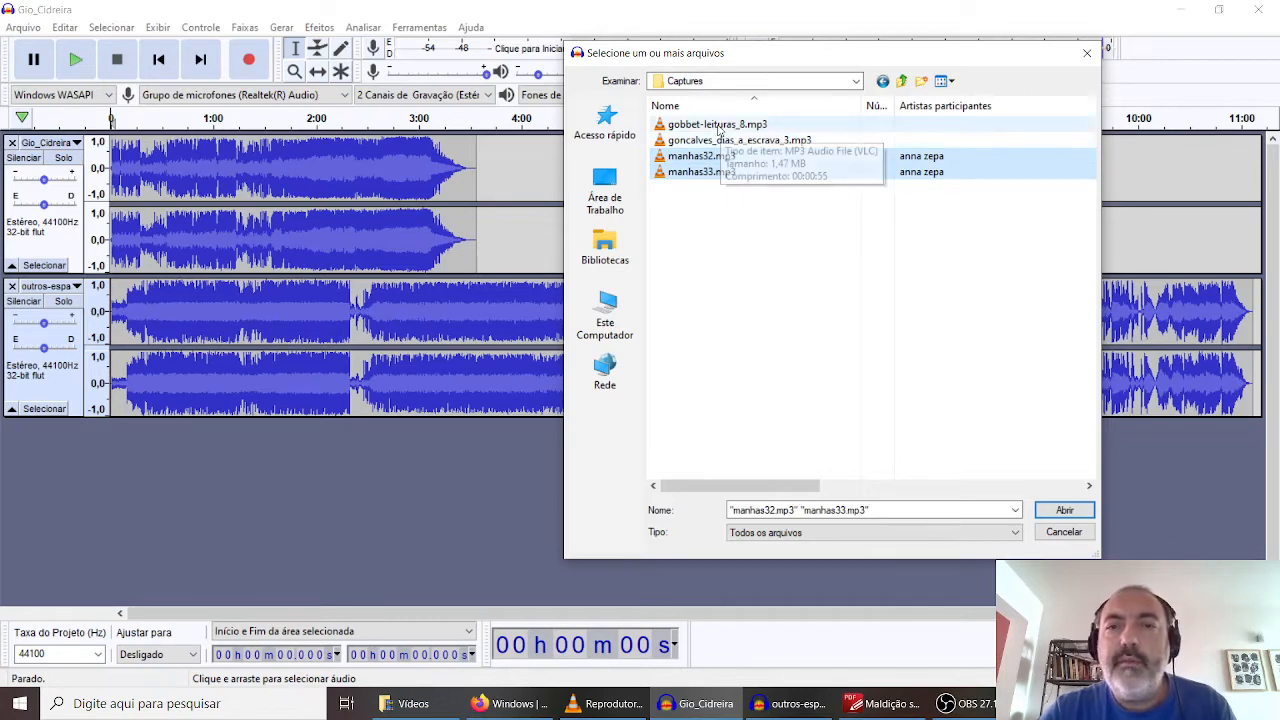
{"action": "left_click", "coordinate": [718, 125], "text": "ctrl"}
{"action": "left_click", "coordinate": [1058, 508]}
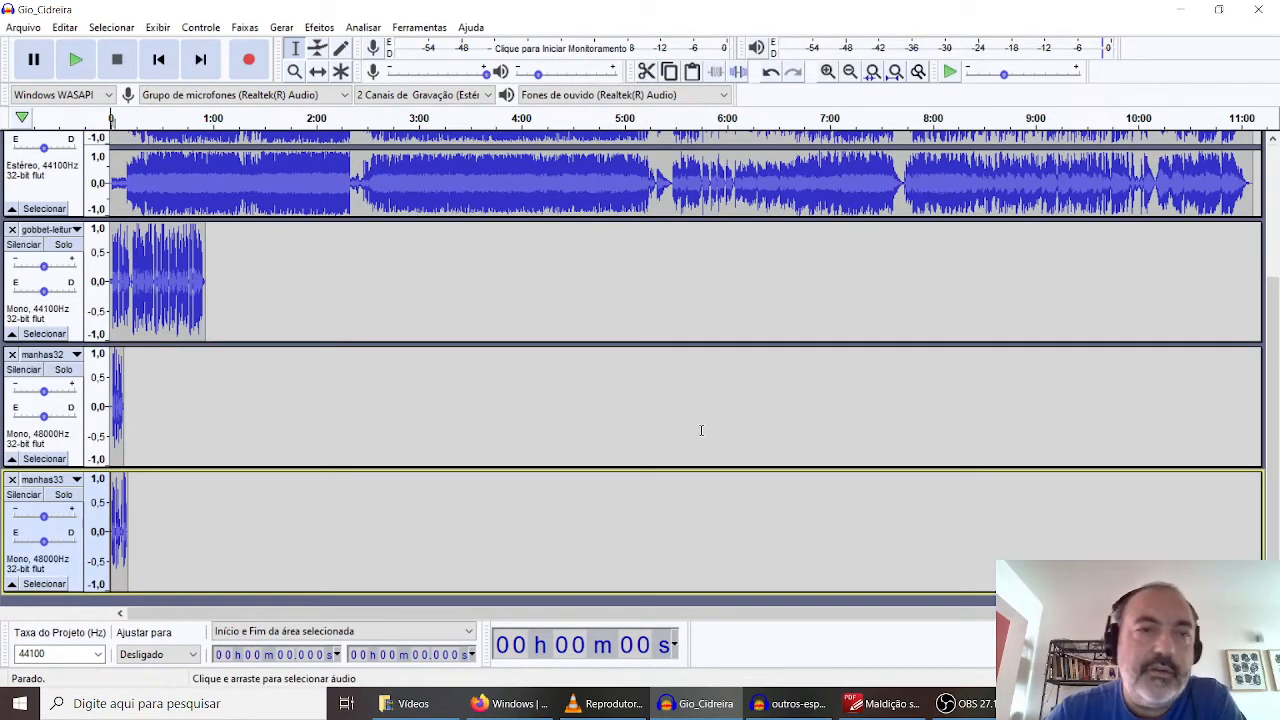
{"action": "scroll", "coordinate": [701, 430], "scroll_direction": "up", "scroll_amount": 3}
{"action": "scroll", "coordinate": [622, 256], "scroll_direction": "down", "scroll_amount": 2}
{"action": "scroll", "coordinate": [615, 271], "scroll_direction": "up", "scroll_amount": 2}
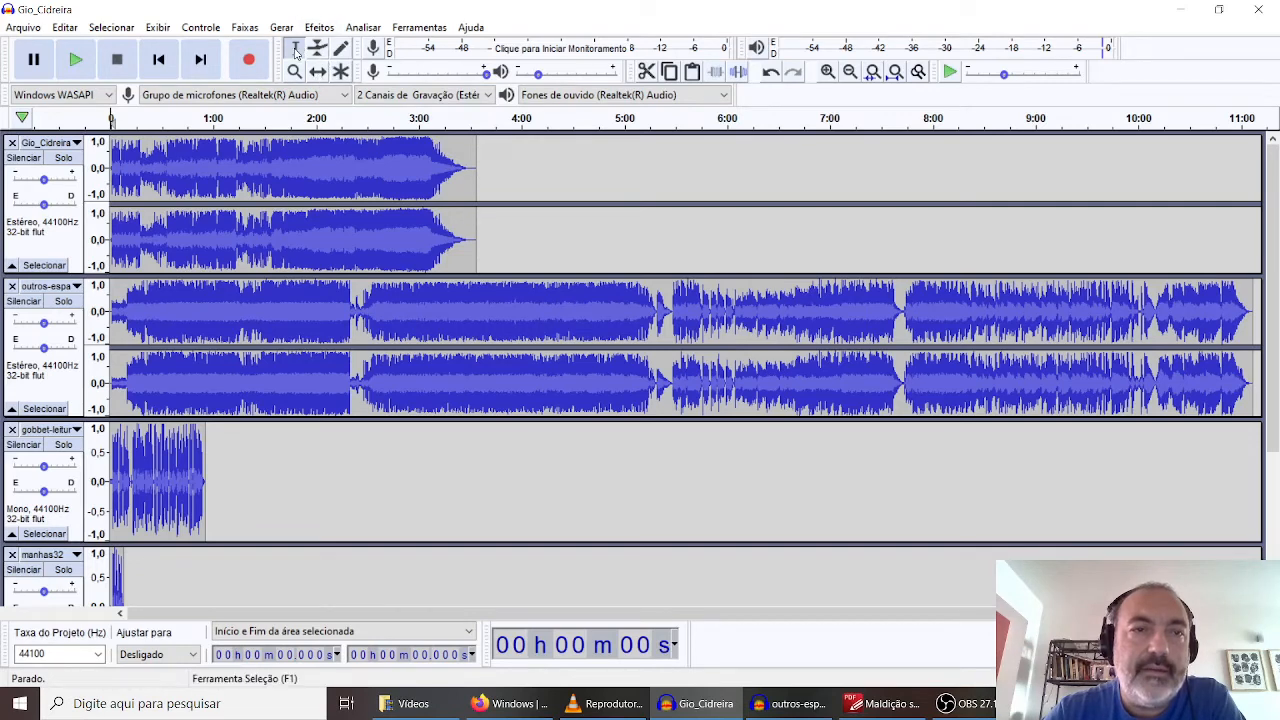
Demonstrate the Selection tool by marking several time ranges across the tracks, and clear the selection by placing the cursor near 4:00 on Gio_Cidreira
{"action": "left_click_drag", "start_coordinate": [482, 165], "coordinate": [327, 192]}
{"action": "left_click_drag", "start_coordinate": [510, 246], "coordinate": [702, 378]}
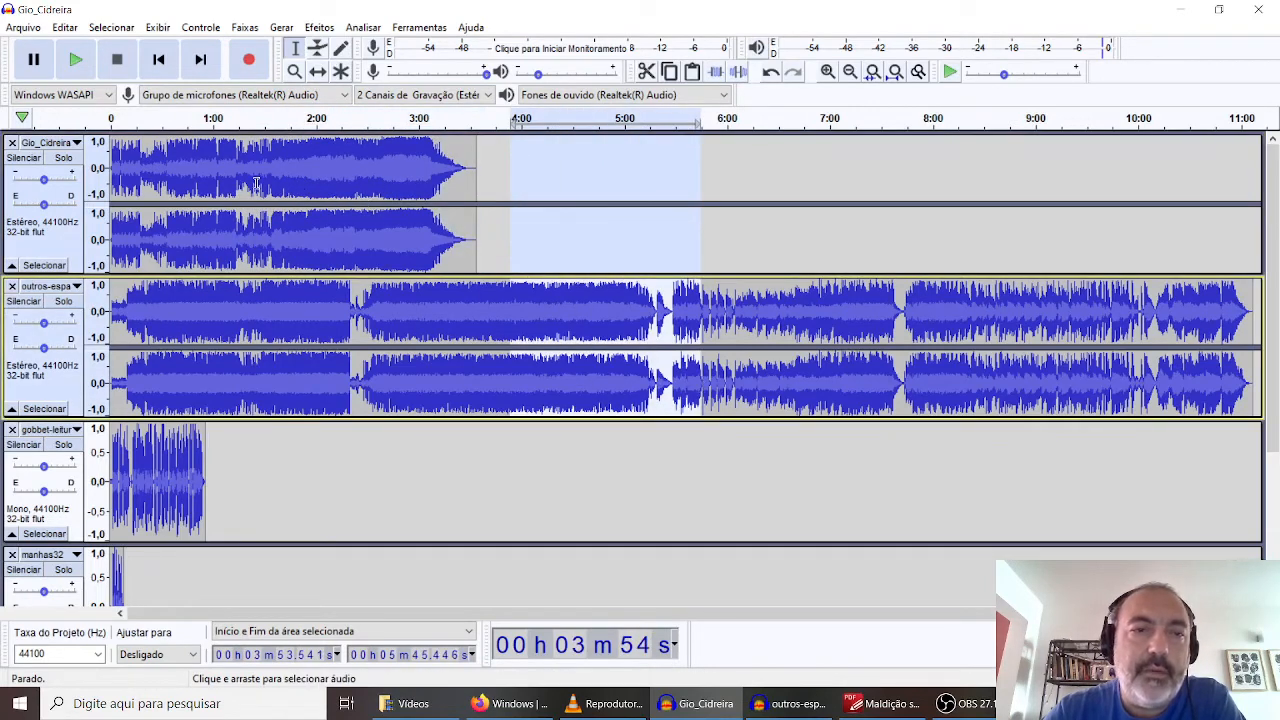
{"action": "left_click_drag", "start_coordinate": [230, 175], "coordinate": [781, 471]}
{"action": "left_click_drag", "start_coordinate": [869, 495], "coordinate": [341, 400]}
{"action": "left_click_drag", "start_coordinate": [334, 337], "coordinate": [336, 335]}
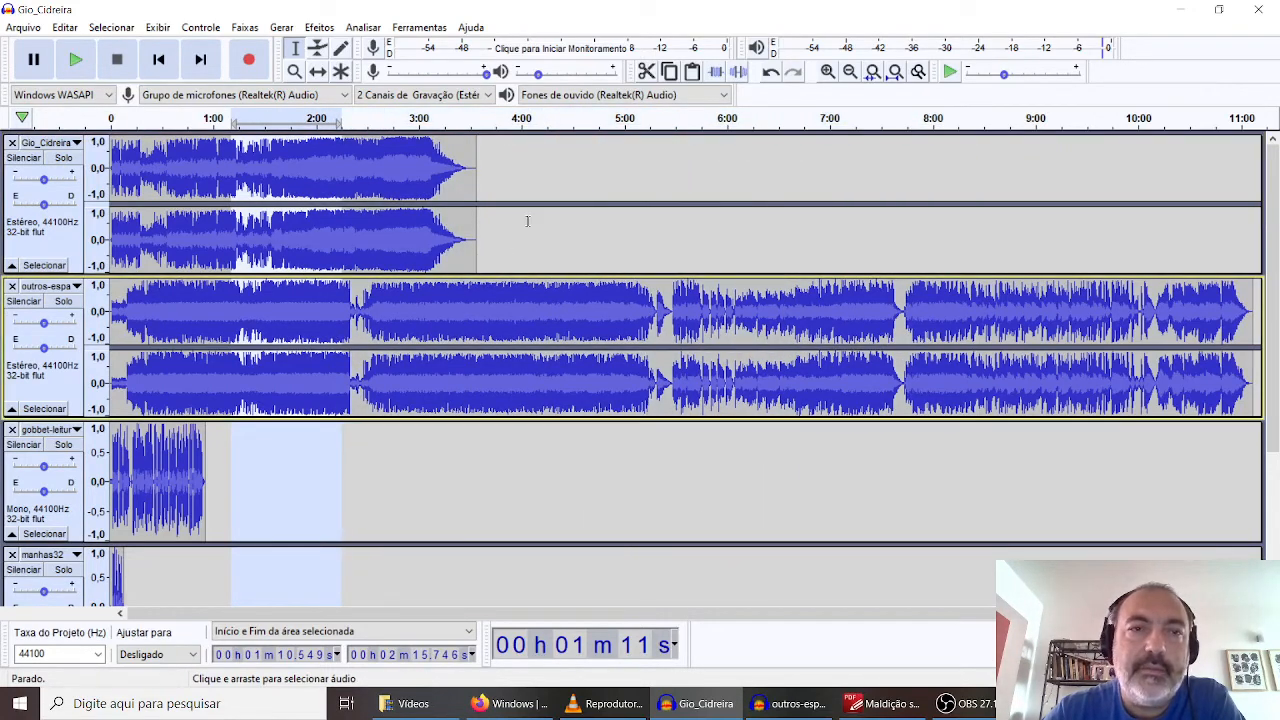
{"action": "left_click", "coordinate": [522, 167]}
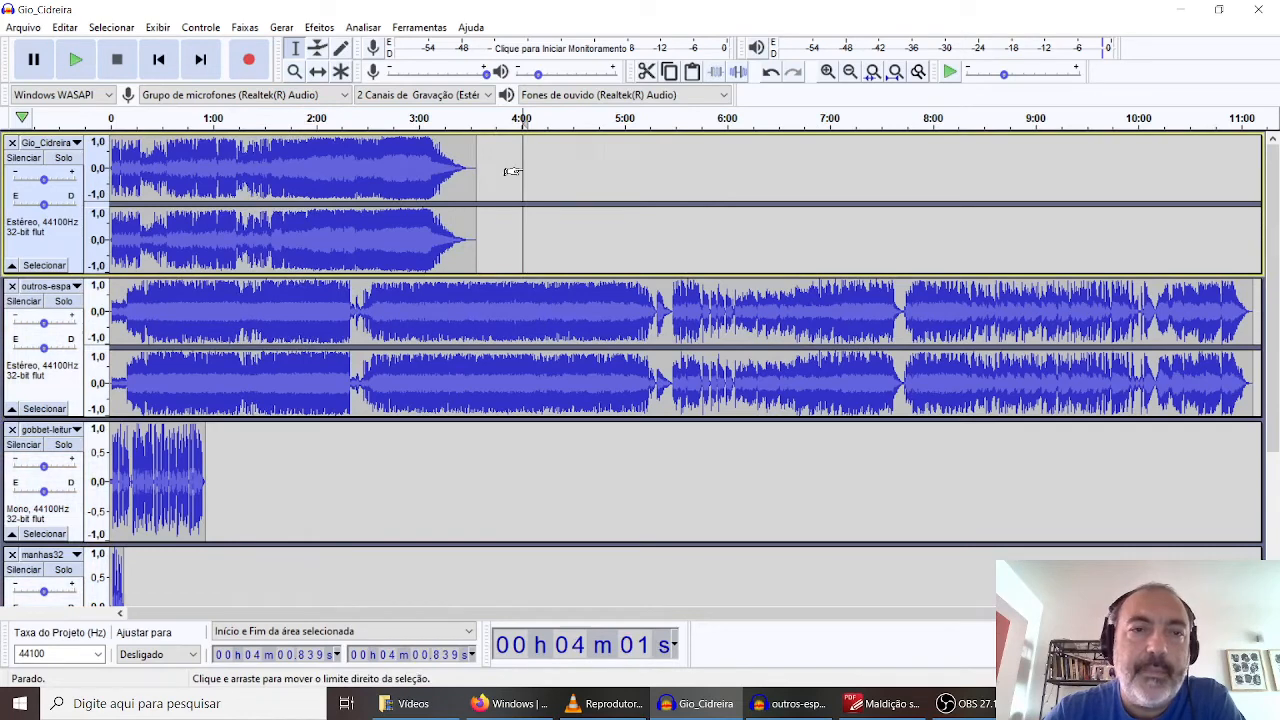
Shift the clips in time so Gio_Cidreira starts at about 2:15, gobbet-leituras starts where it ends, and manhas32 follows gobbet-leituras
{"action": "left_click", "coordinate": [317, 72]}
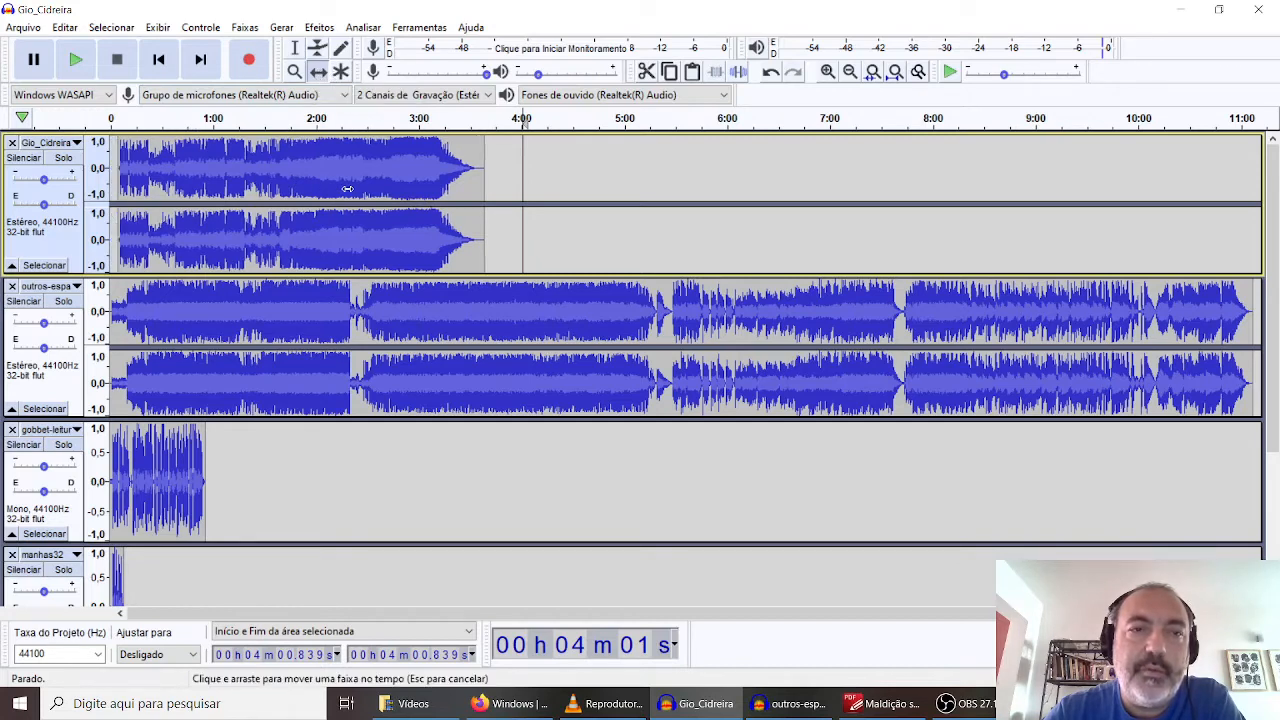
{"action": "left_click_drag", "start_coordinate": [292, 182], "coordinate": [524, 242]}
{"action": "left_click_drag", "start_coordinate": [167, 513], "coordinate": [768, 537]}
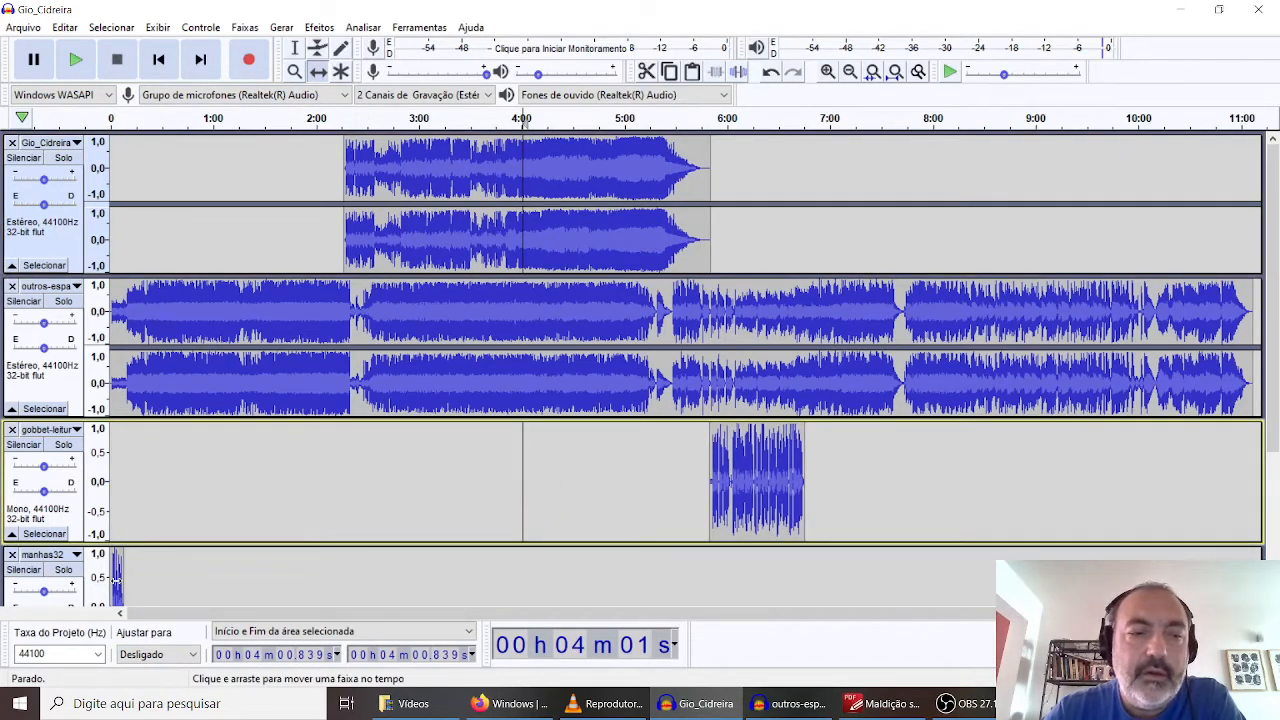
{"action": "left_click_drag", "start_coordinate": [116, 578], "coordinate": [811, 613]}
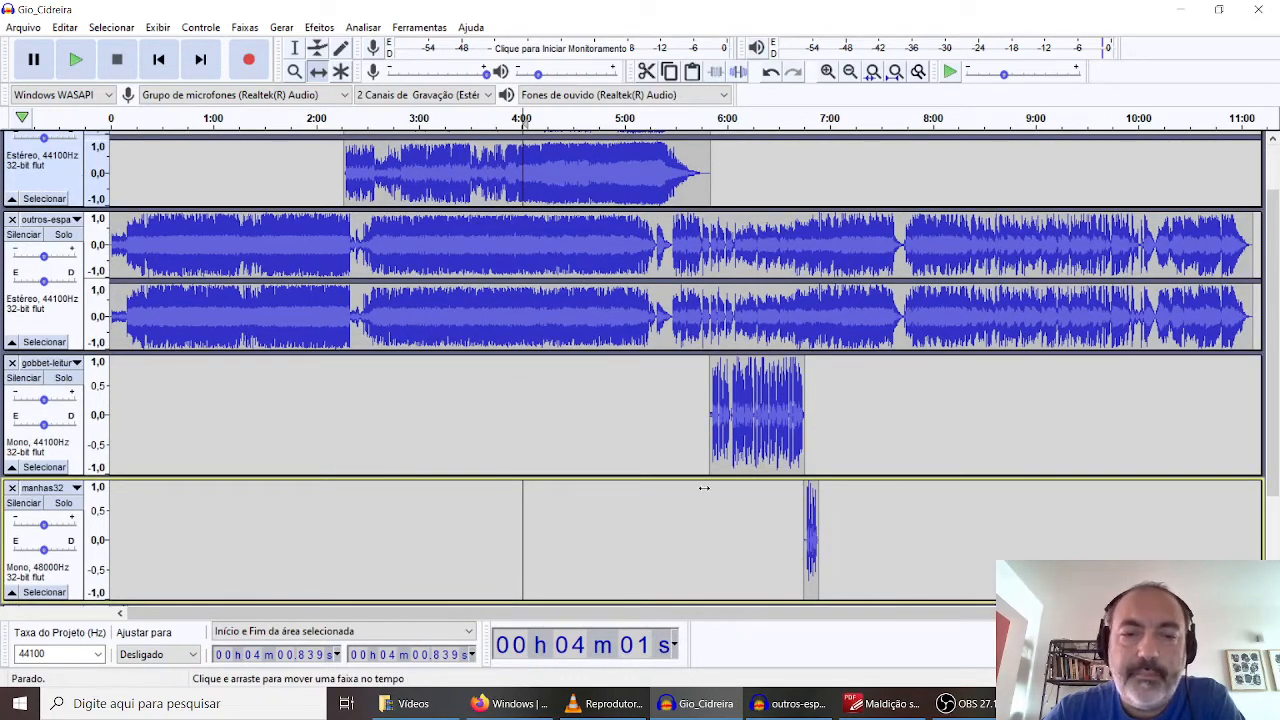
Reduce the height of the gobbet-leituras and manhas32 tracks so the manhas33 track fits in view
{"action": "left_click_drag", "start_coordinate": [673, 476], "coordinate": [672, 428]}
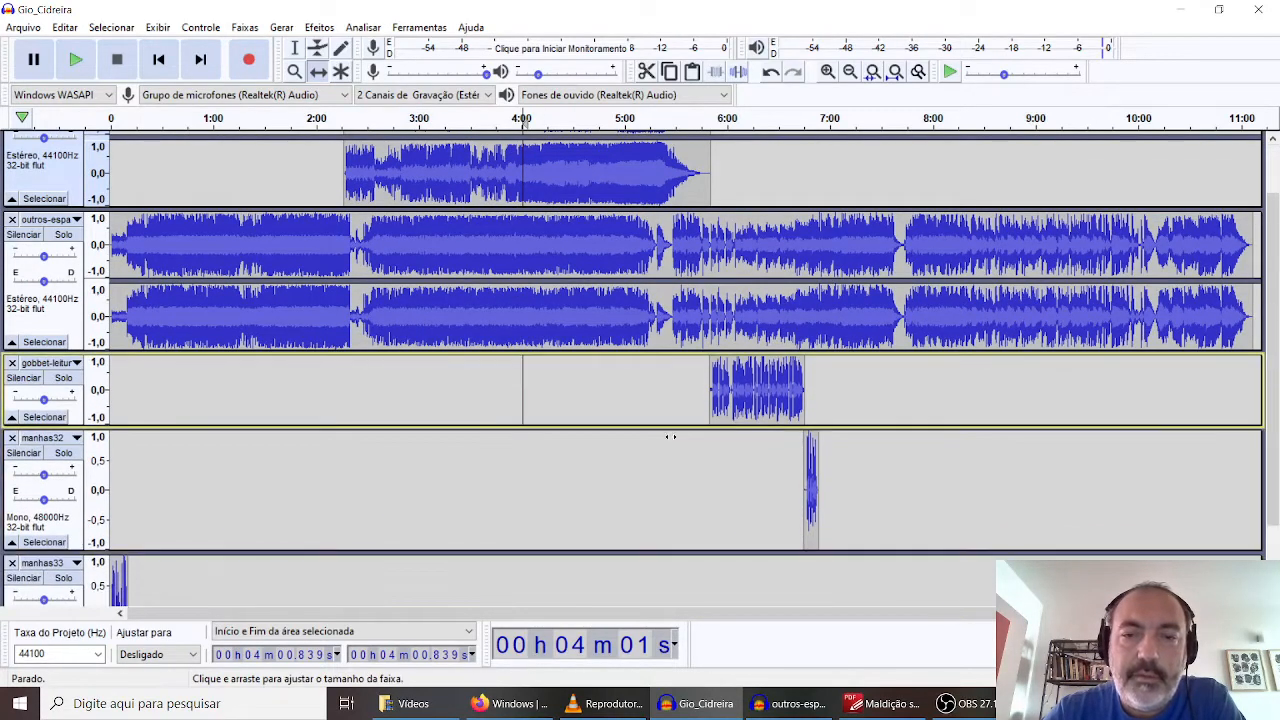
{"action": "left_click_drag", "start_coordinate": [660, 557], "coordinate": [658, 492]}
{"action": "scroll", "coordinate": [675, 600], "scroll_direction": "down", "scroll_amount": 1}
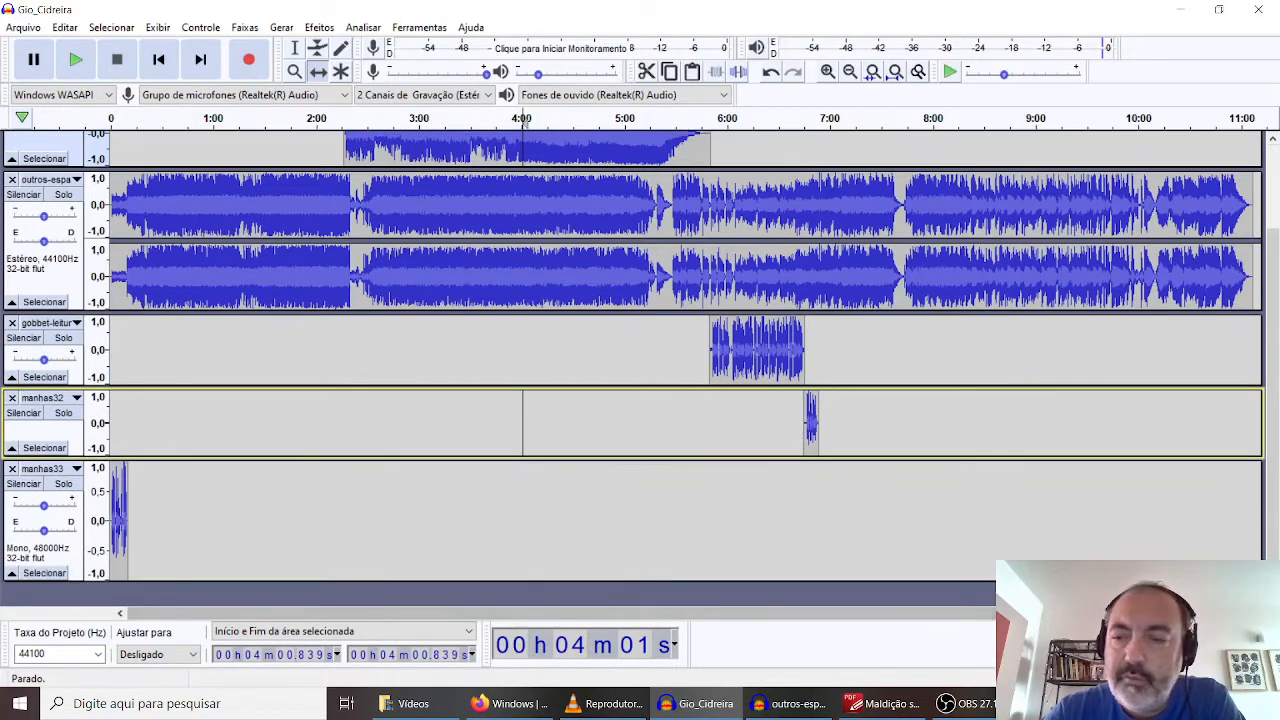
{"action": "left_click_drag", "start_coordinate": [939, 582], "coordinate": [939, 533]}
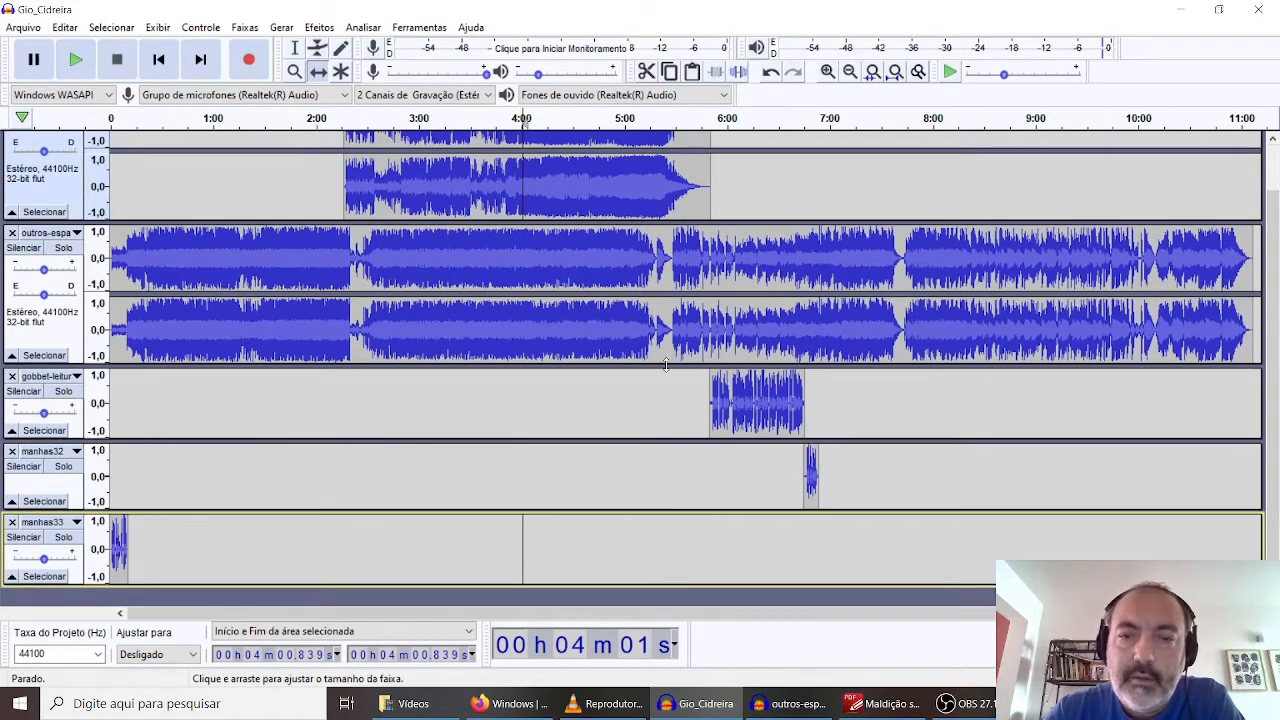
{"action": "left_click_drag", "start_coordinate": [664, 368], "coordinate": [675, 388]}
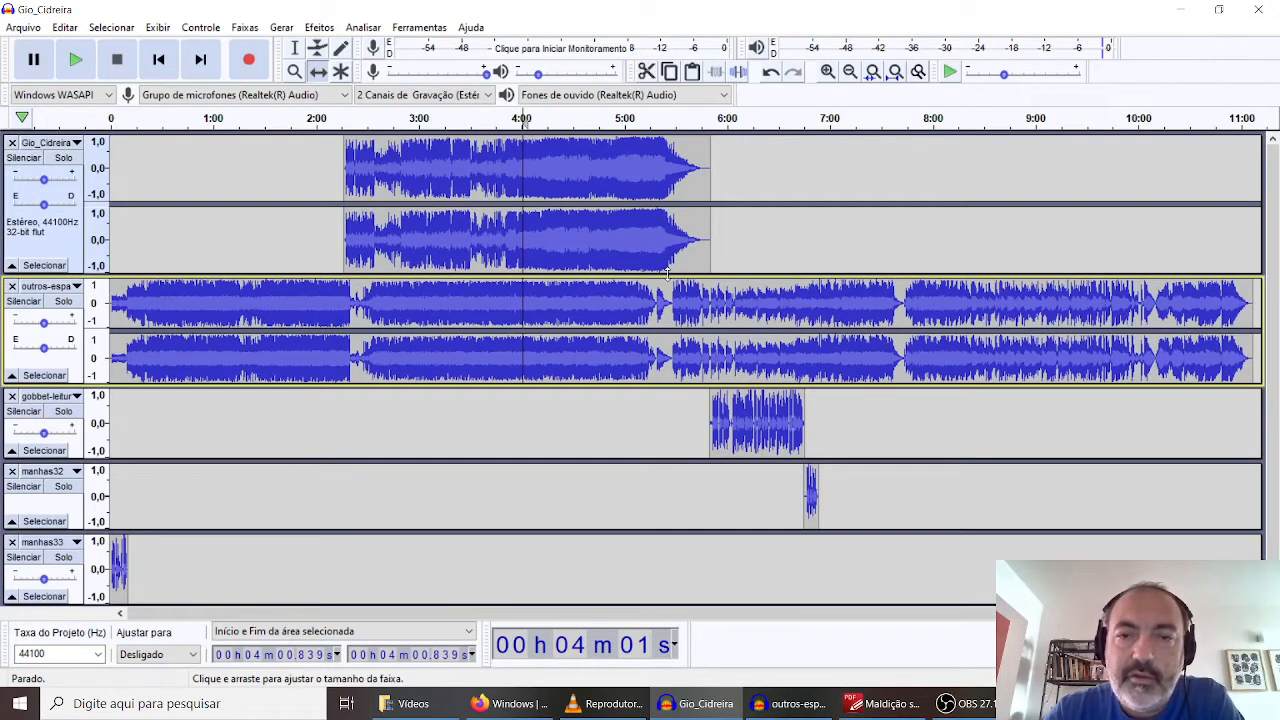
{"action": "left_click_drag", "start_coordinate": [669, 267], "coordinate": [668, 244]}
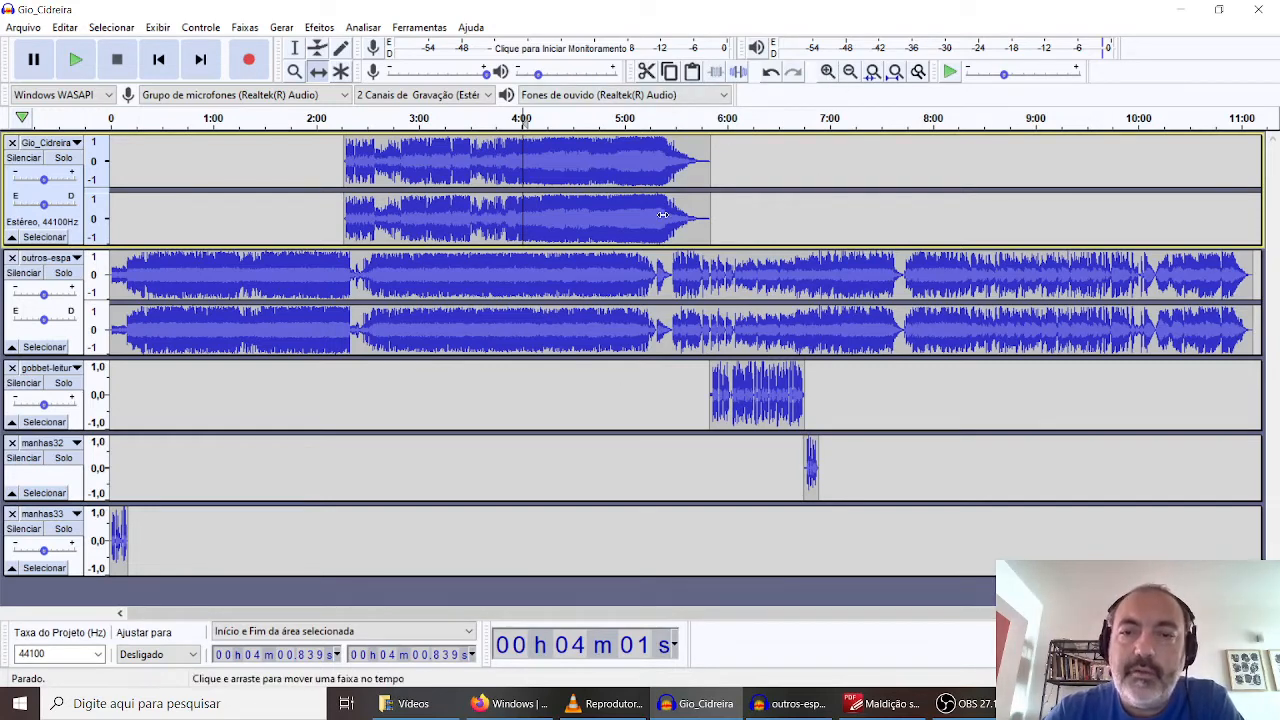
{"action": "left_click_drag", "start_coordinate": [642, 244], "coordinate": [640, 226]}
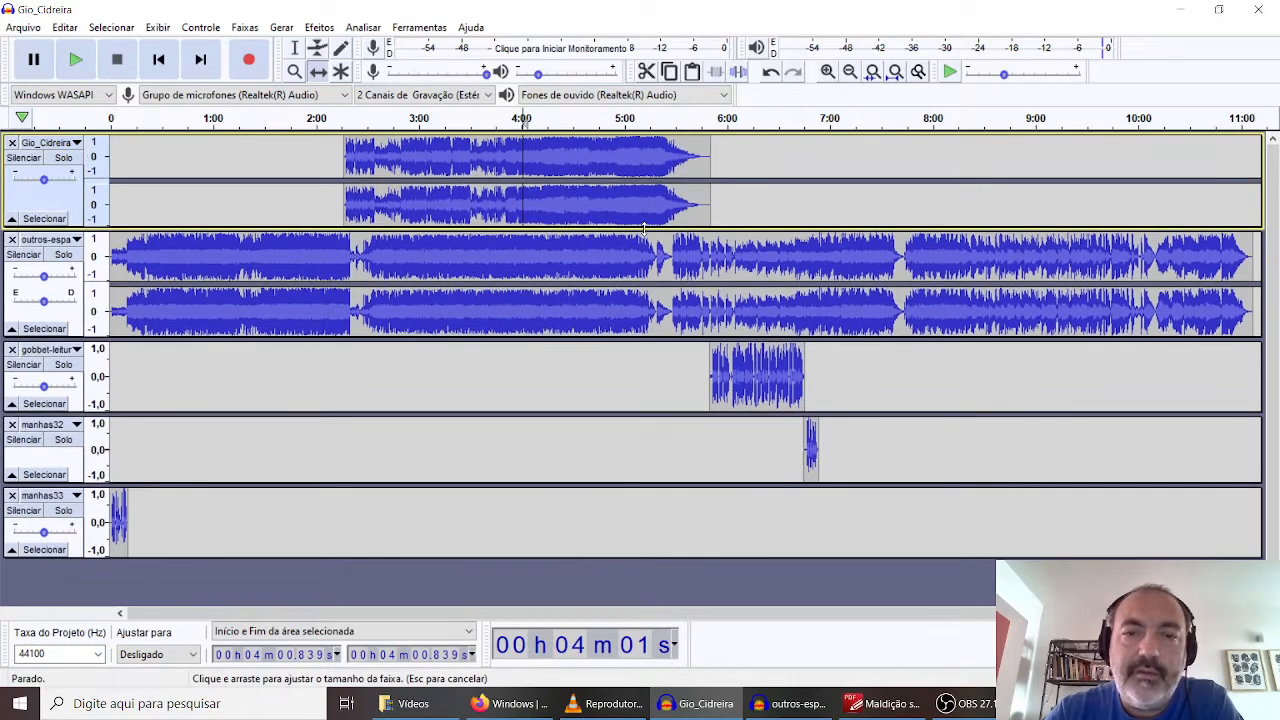
{"action": "left_click", "coordinate": [611, 341]}
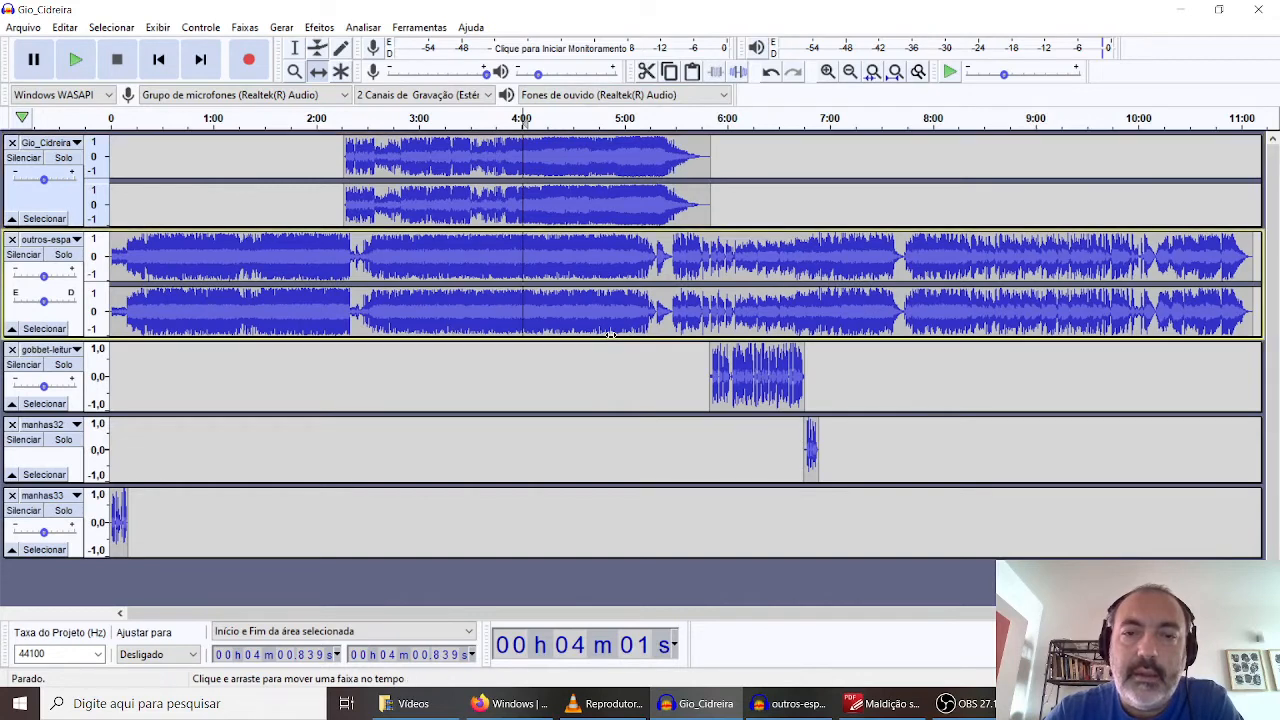
{"action": "left_click_drag", "start_coordinate": [611, 341], "coordinate": [611, 326]}
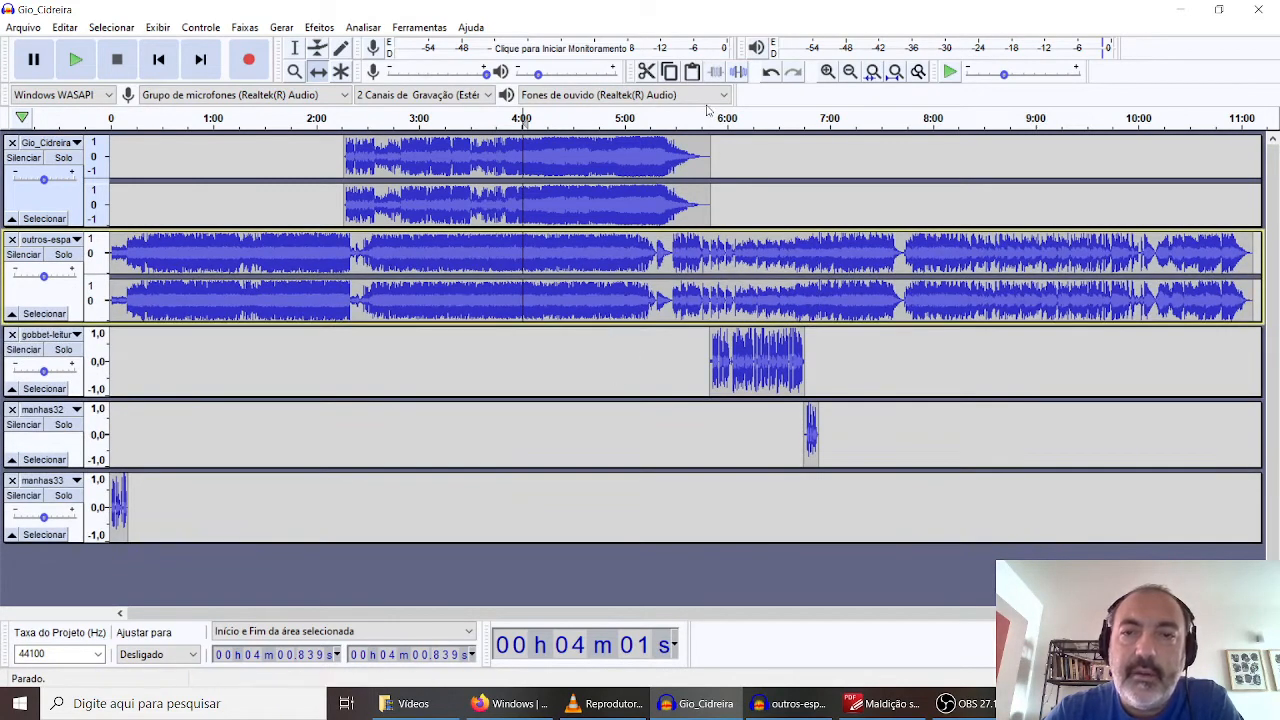
Magnify the timeline around the cursor at about 4:01 until the individual sound waves can be examined
{"action": "left_click", "coordinate": [827, 72]}
{"action": "left_click", "coordinate": [827, 72]}
{"action": "left_click", "coordinate": [827, 72]}
{"action": "left_click", "coordinate": [828, 72]}
{"action": "left_click", "coordinate": [828, 72]}
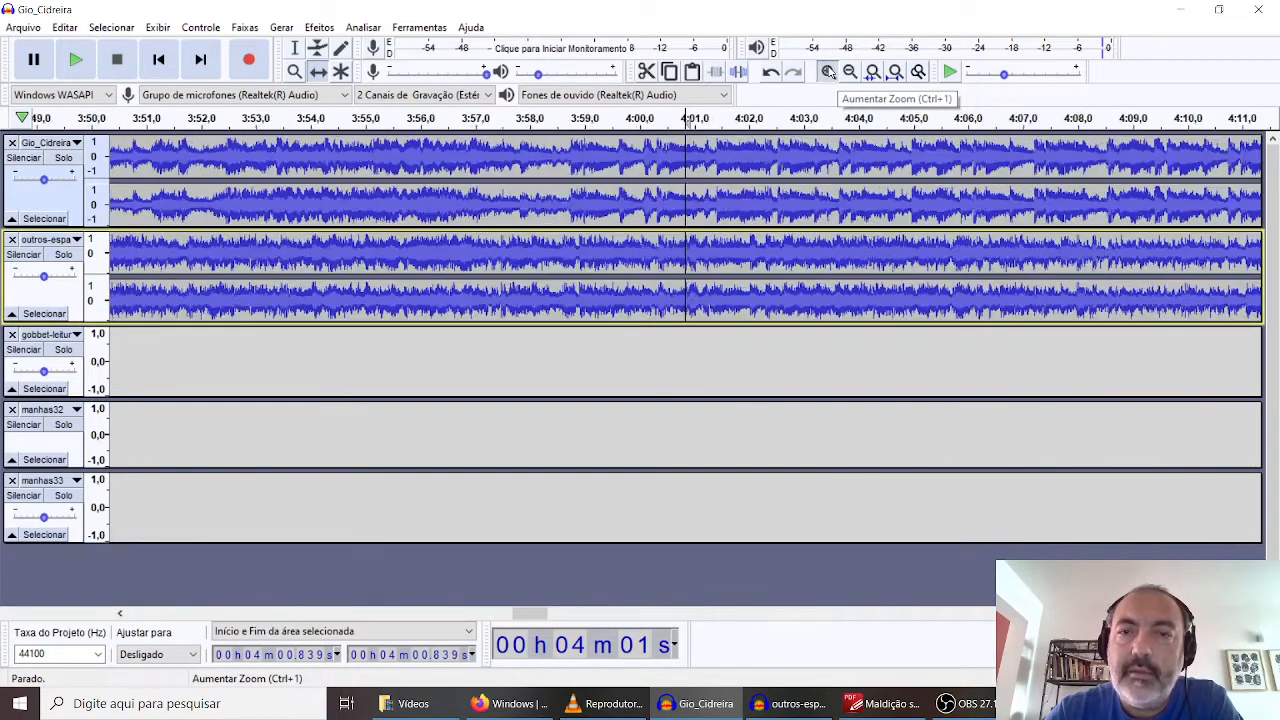
{"action": "left_click", "coordinate": [828, 72]}
{"action": "left_click", "coordinate": [828, 72]}
{"action": "left_click", "coordinate": [828, 72]}
{"action": "left_click", "coordinate": [828, 72]}
{"action": "left_click", "coordinate": [828, 72]}
{"action": "left_click", "coordinate": [828, 72]}
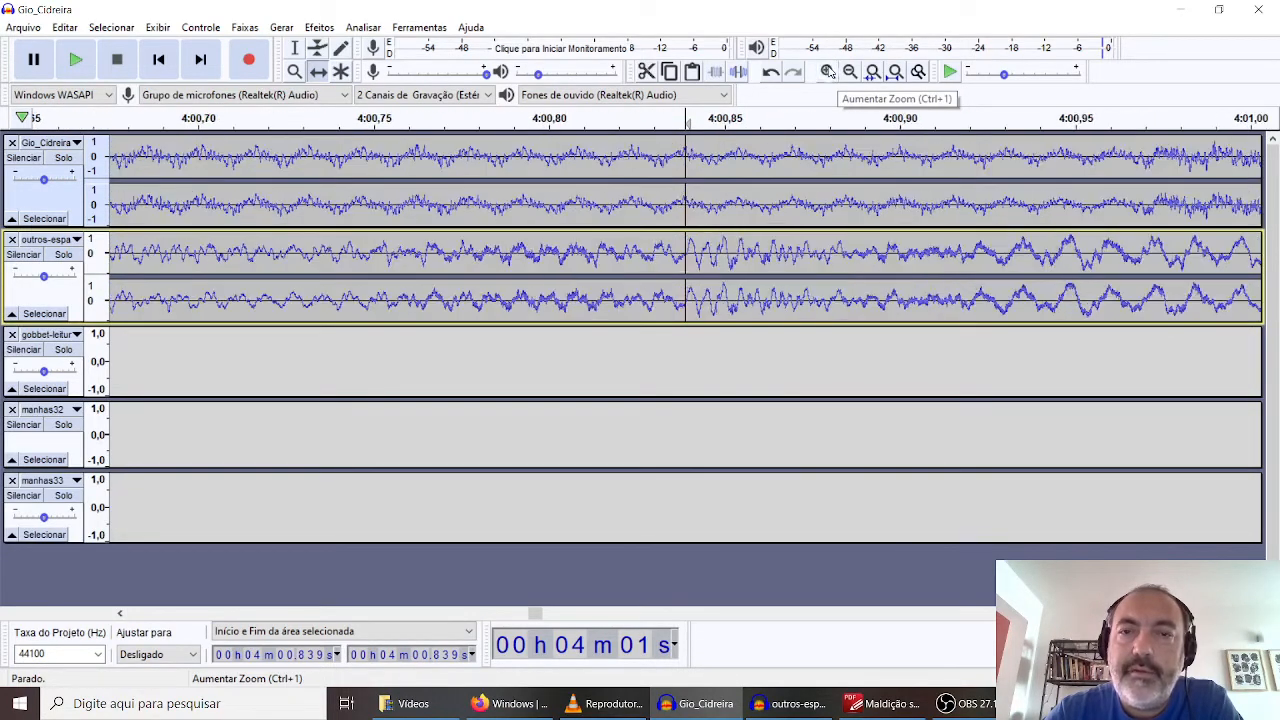
{"action": "left_click", "coordinate": [828, 72]}
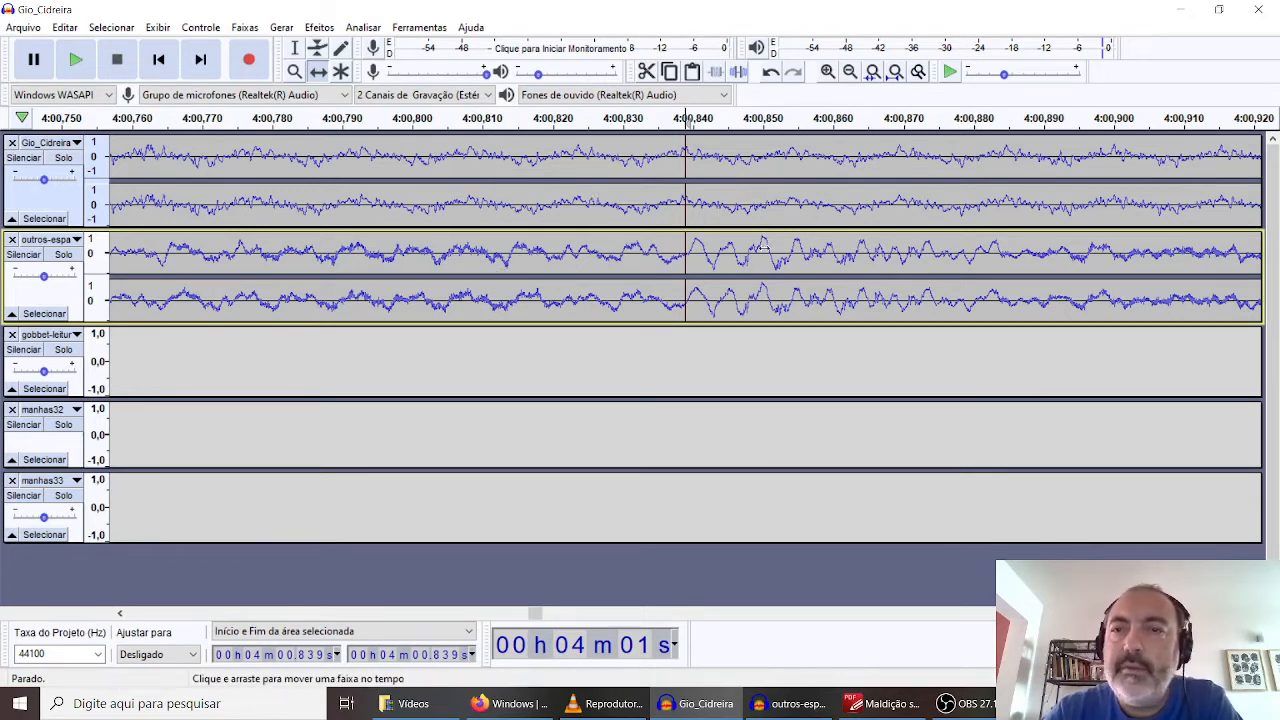
Zoom back out gradually, try fitting the selection to the width with no audio selected, and fit the whole project to the width
{"action": "left_click", "coordinate": [849, 72]}
{"action": "left_click", "coordinate": [849, 72]}
{"action": "left_click", "coordinate": [849, 72]}
{"action": "left_click", "coordinate": [849, 72]}
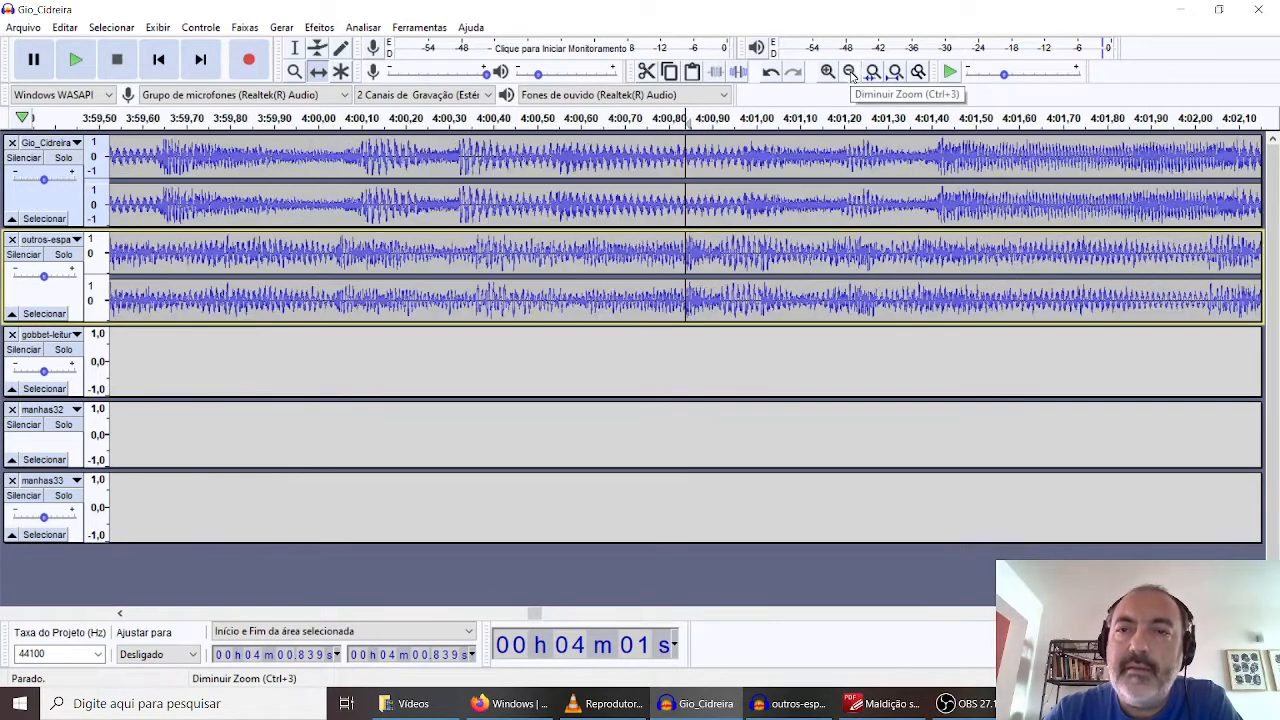
{"action": "left_click", "coordinate": [849, 72]}
{"action": "left_click", "coordinate": [849, 72]}
{"action": "left_click", "coordinate": [849, 72]}
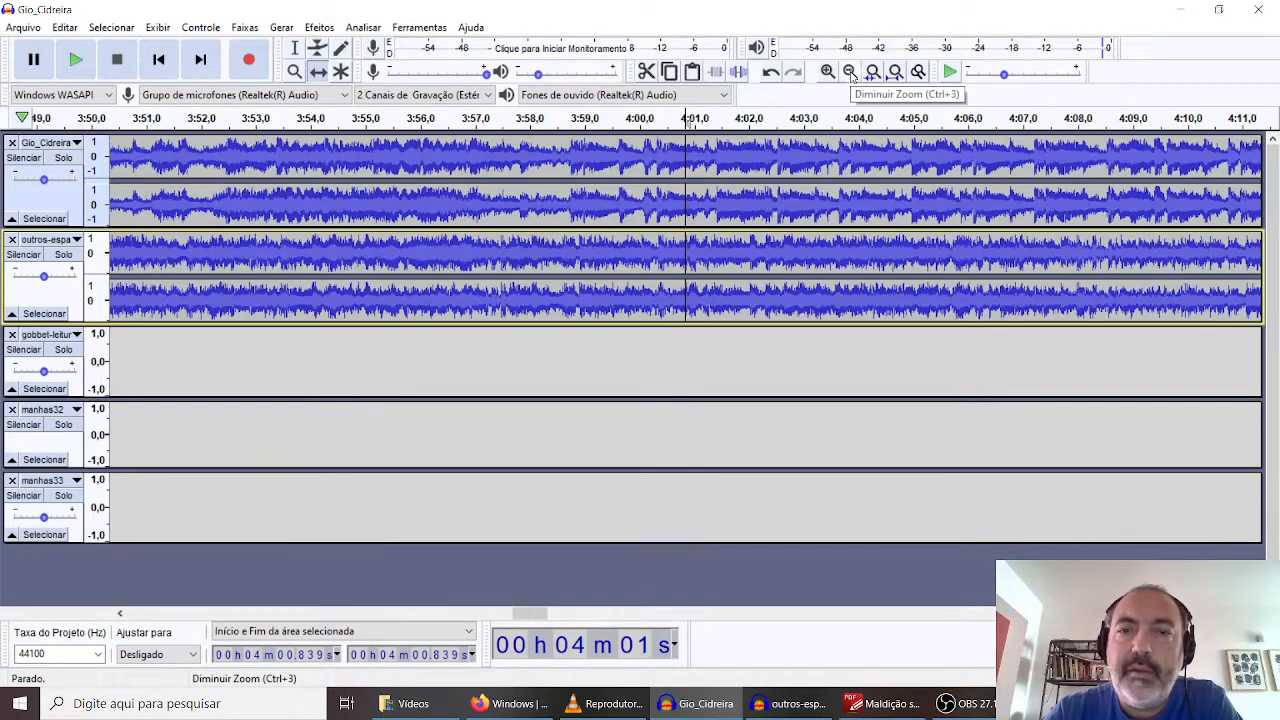
{"action": "left_click", "coordinate": [849, 72]}
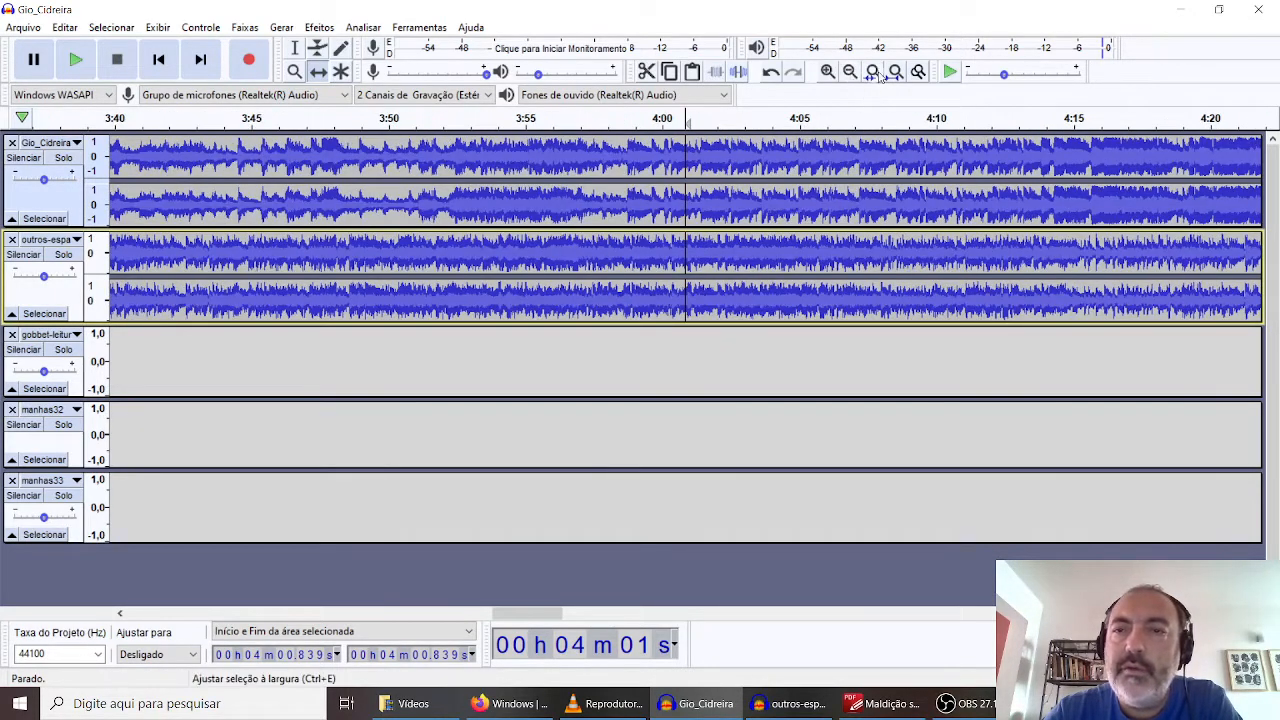
{"action": "left_click", "coordinate": [872, 72]}
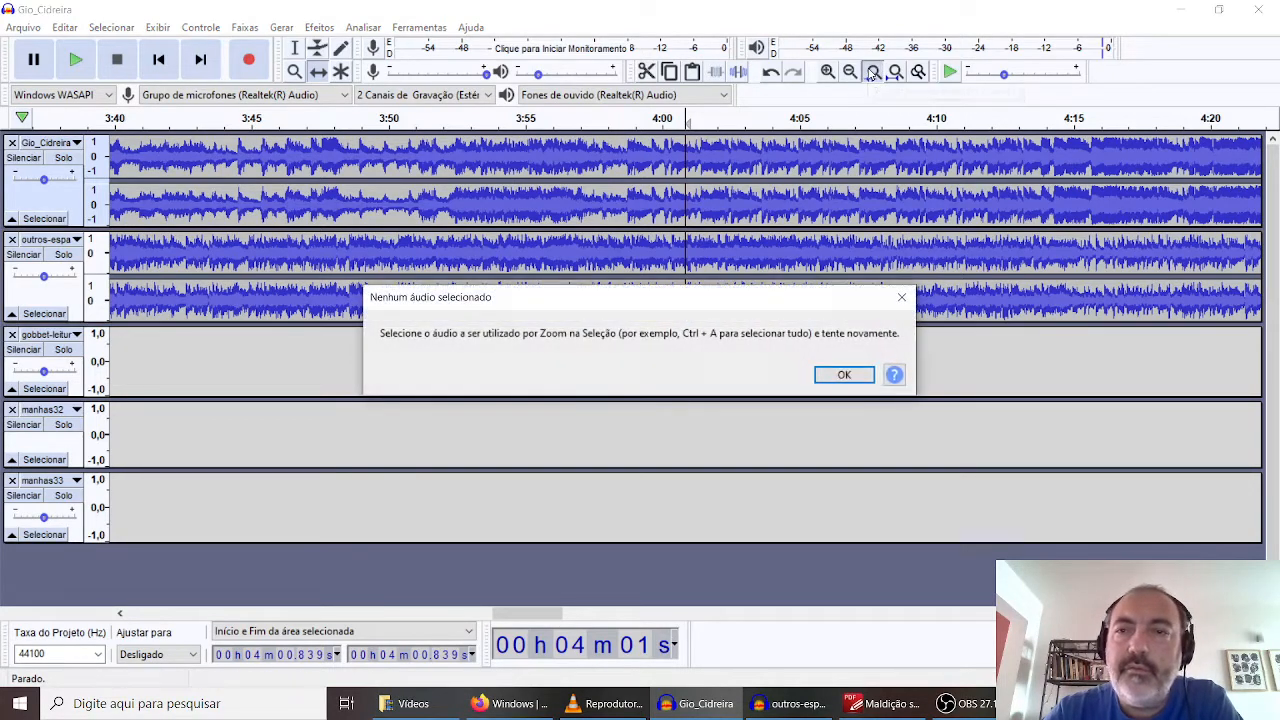
{"action": "left_click", "coordinate": [846, 375]}
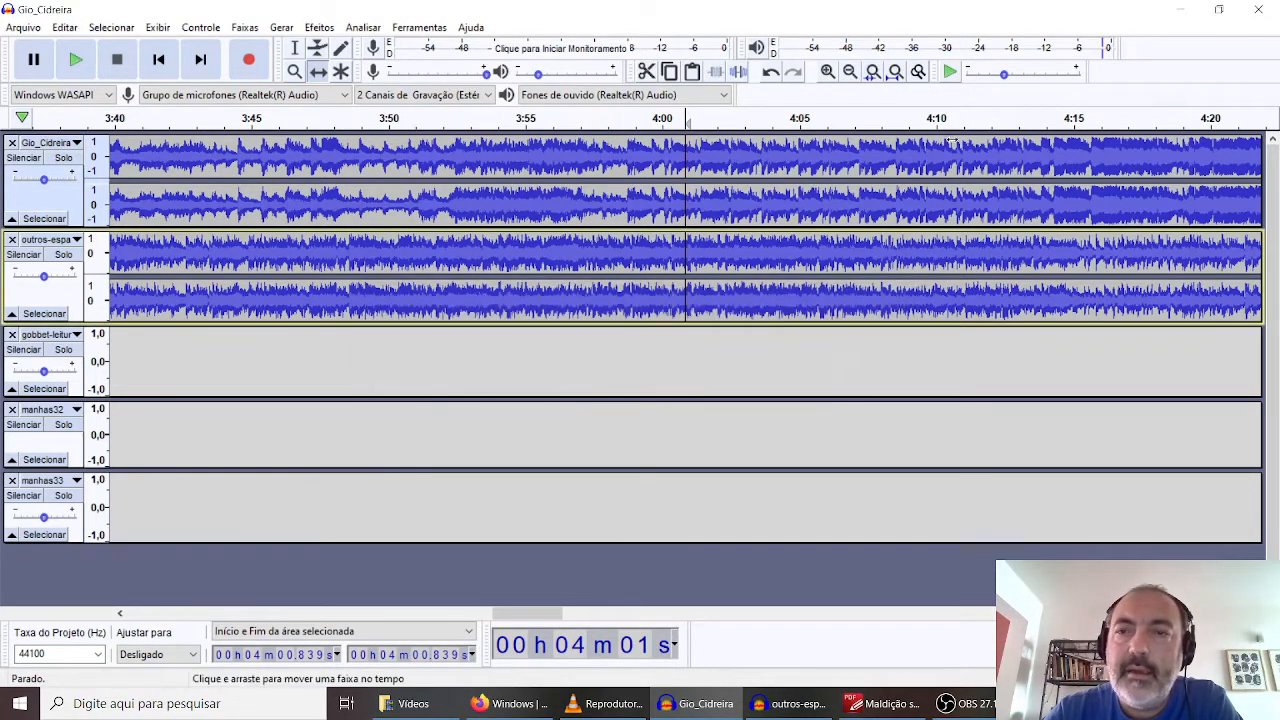
{"action": "left_click", "coordinate": [896, 73]}
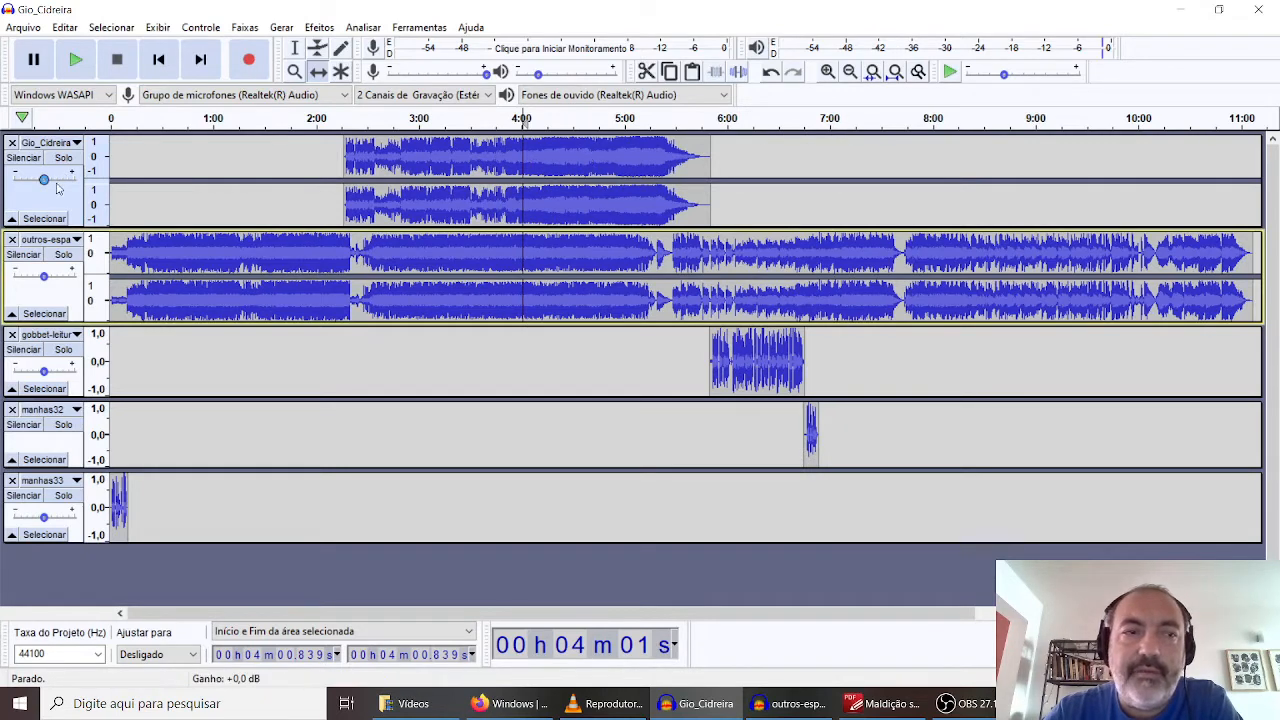
Select the whole Gio_Cidreira clip, the outros-espa track and the gobbet-leituras track one after another
{"action": "double_click", "coordinate": [534, 165]}
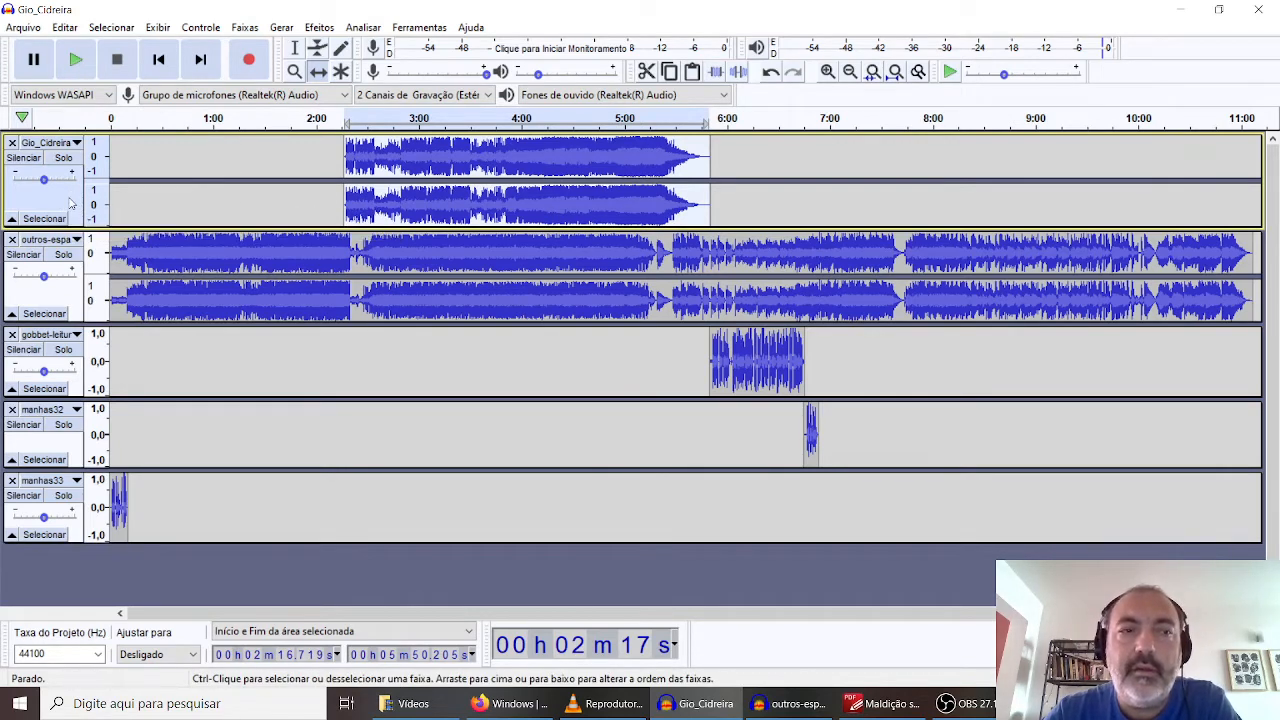
{"action": "left_click", "coordinate": [73, 303]}
{"action": "left_click", "coordinate": [77, 390]}
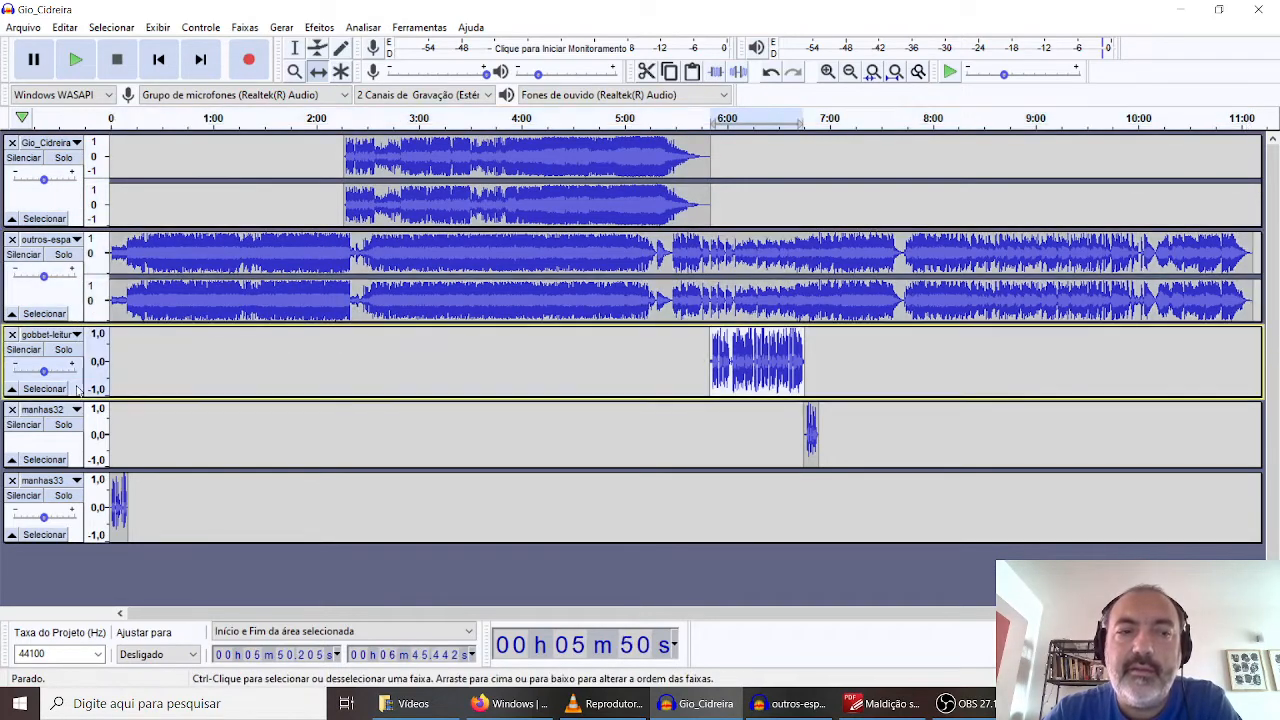
Extend the track selection to Gio_Cidreira, outros-espa and manhas32, toggle manhas33, and clear it by placing the cursor at about 1:46 on gobbet-leituras
{"action": "left_click", "coordinate": [72, 204]}
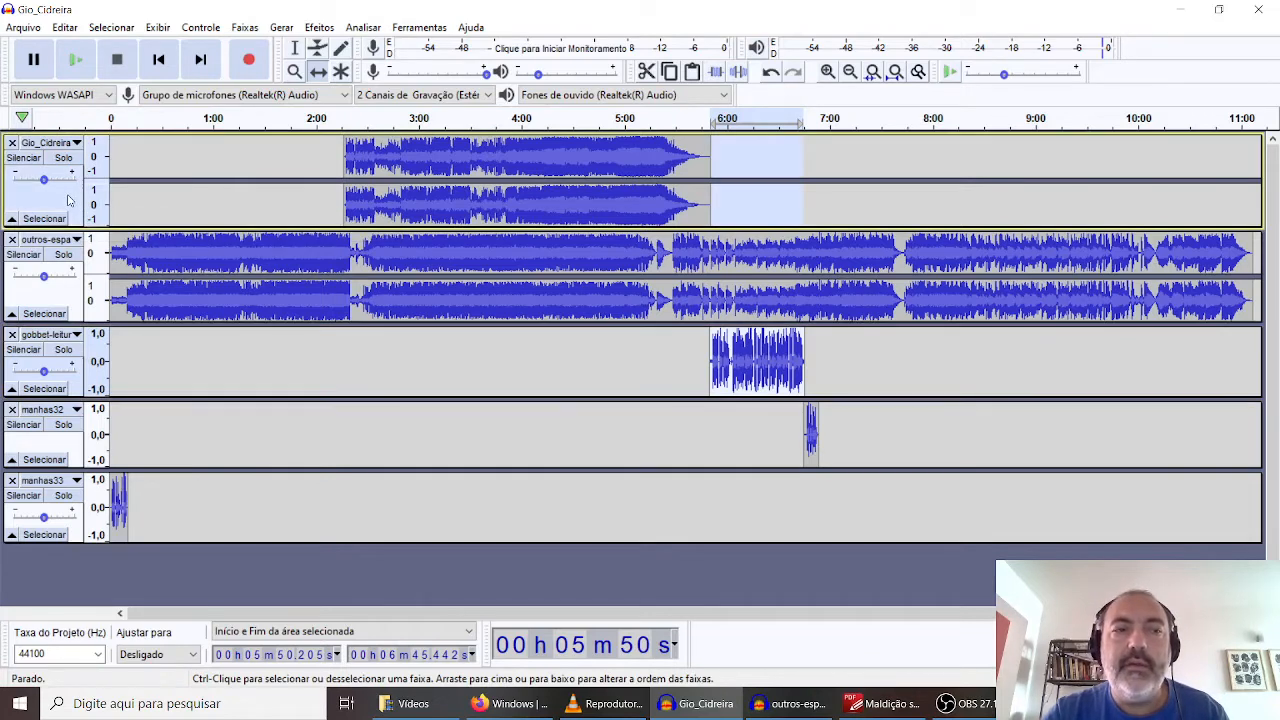
{"action": "left_click", "coordinate": [75, 297], "text": "ctrl"}
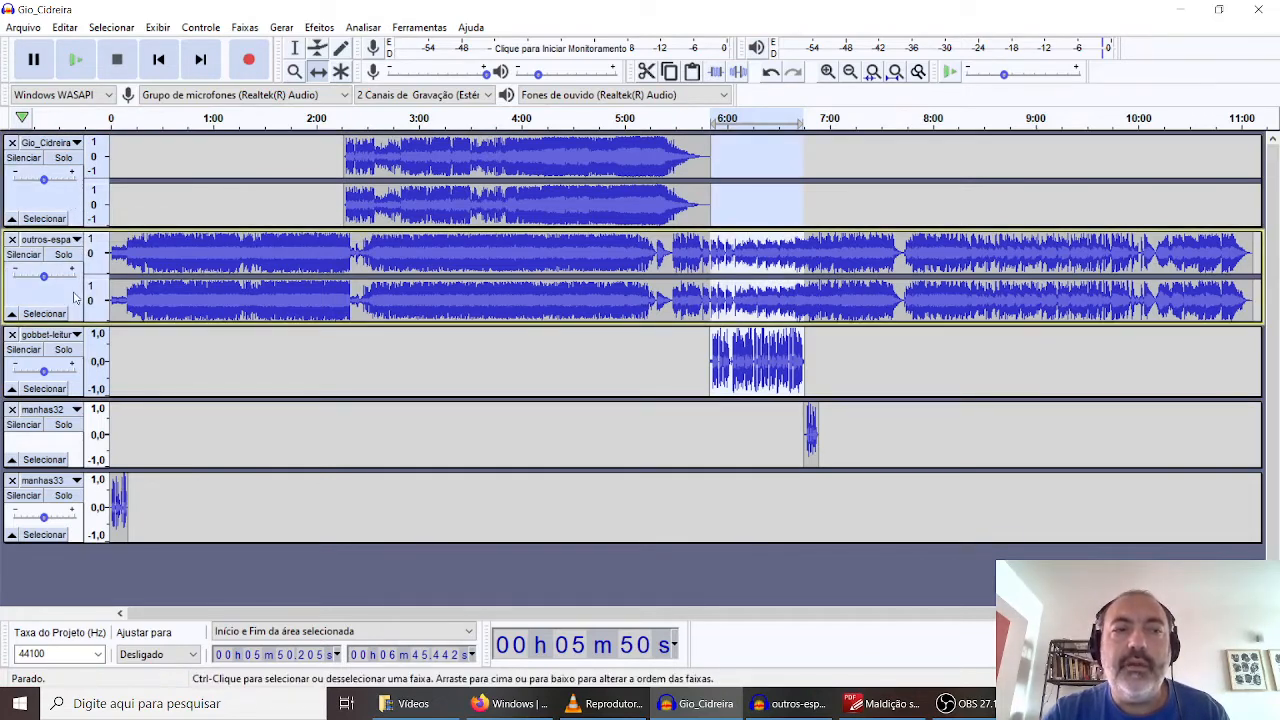
{"action": "left_click", "coordinate": [72, 450], "text": "ctrl"}
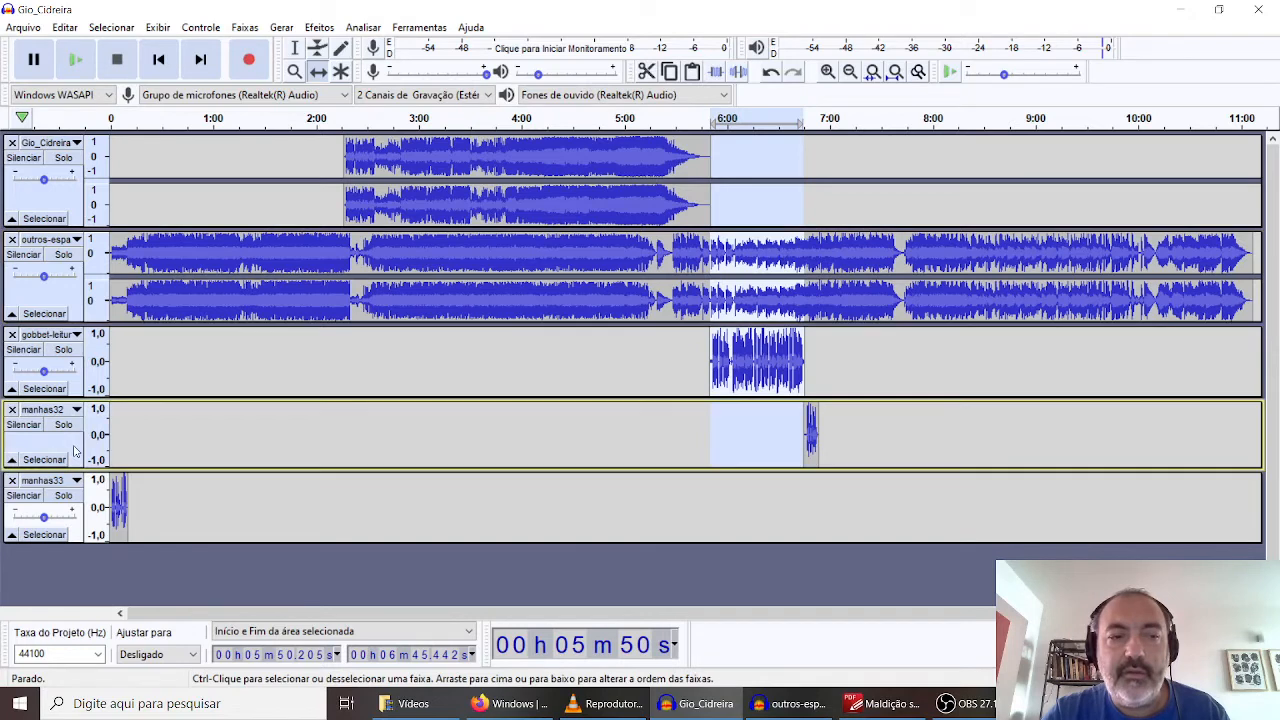
{"action": "left_click", "coordinate": [80, 535], "text": "ctrl"}
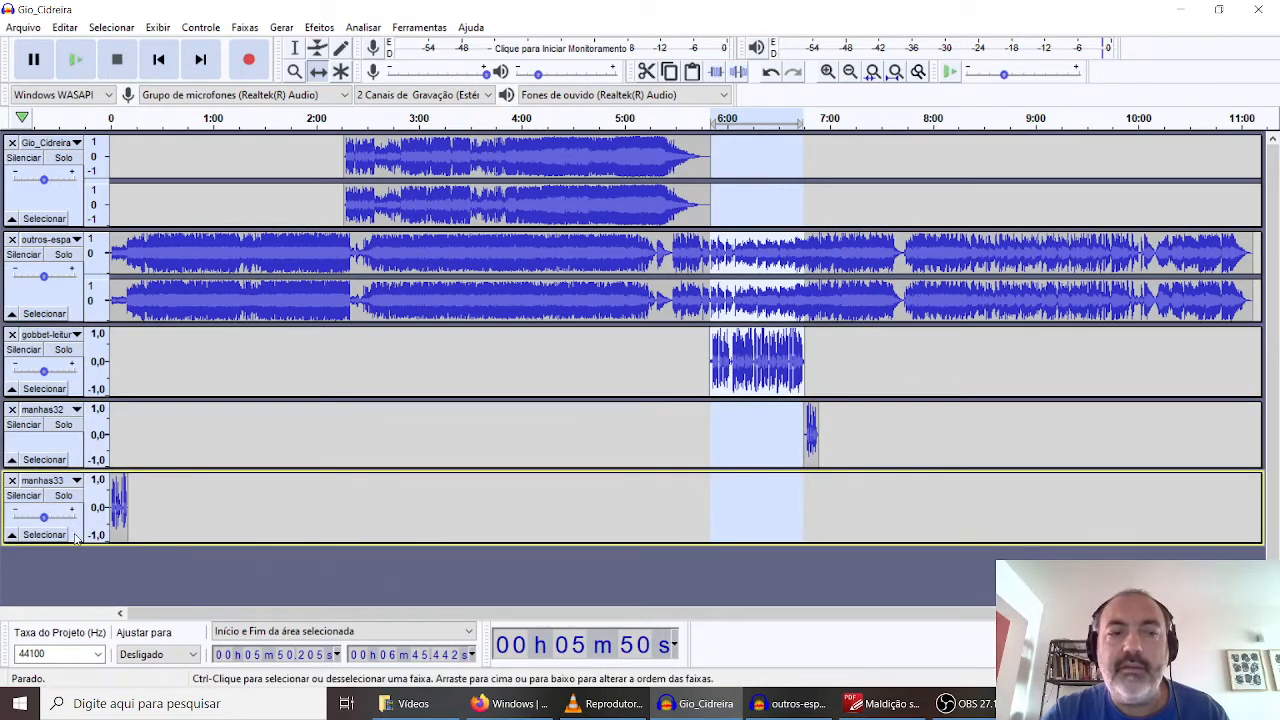
{"action": "left_click", "coordinate": [80, 535], "text": "ctrl"}
{"action": "key", "text": "Up"}
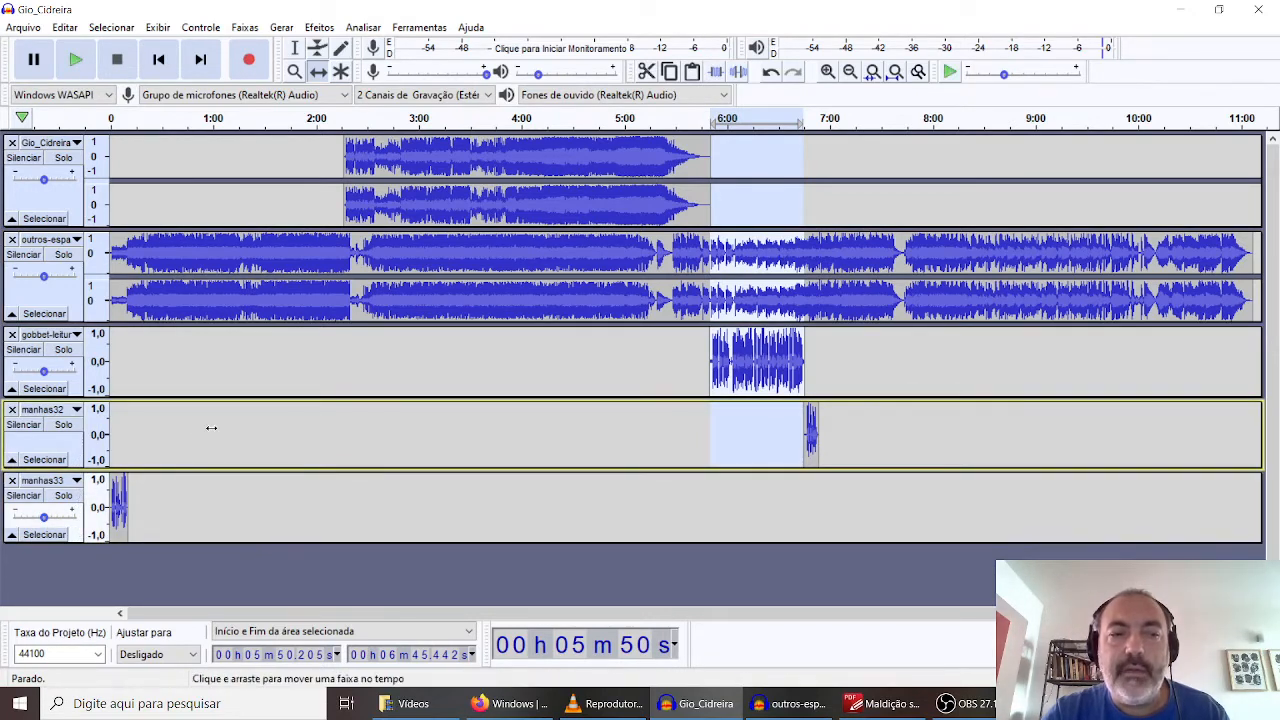
{"action": "left_click", "coordinate": [295, 48]}
{"action": "left_click", "coordinate": [297, 369]}
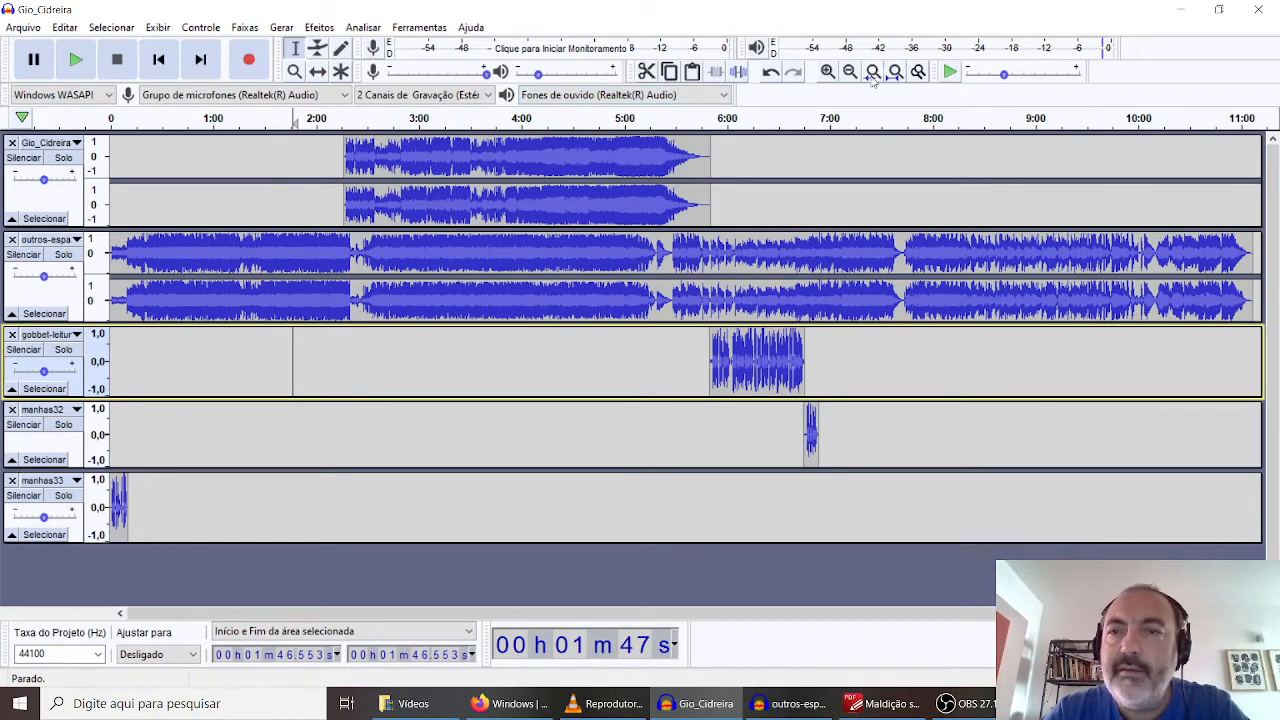
Select the whole Gio_Cidreira track, fit that selection to the width, and return to the full project view
{"action": "left_click", "coordinate": [62, 203]}
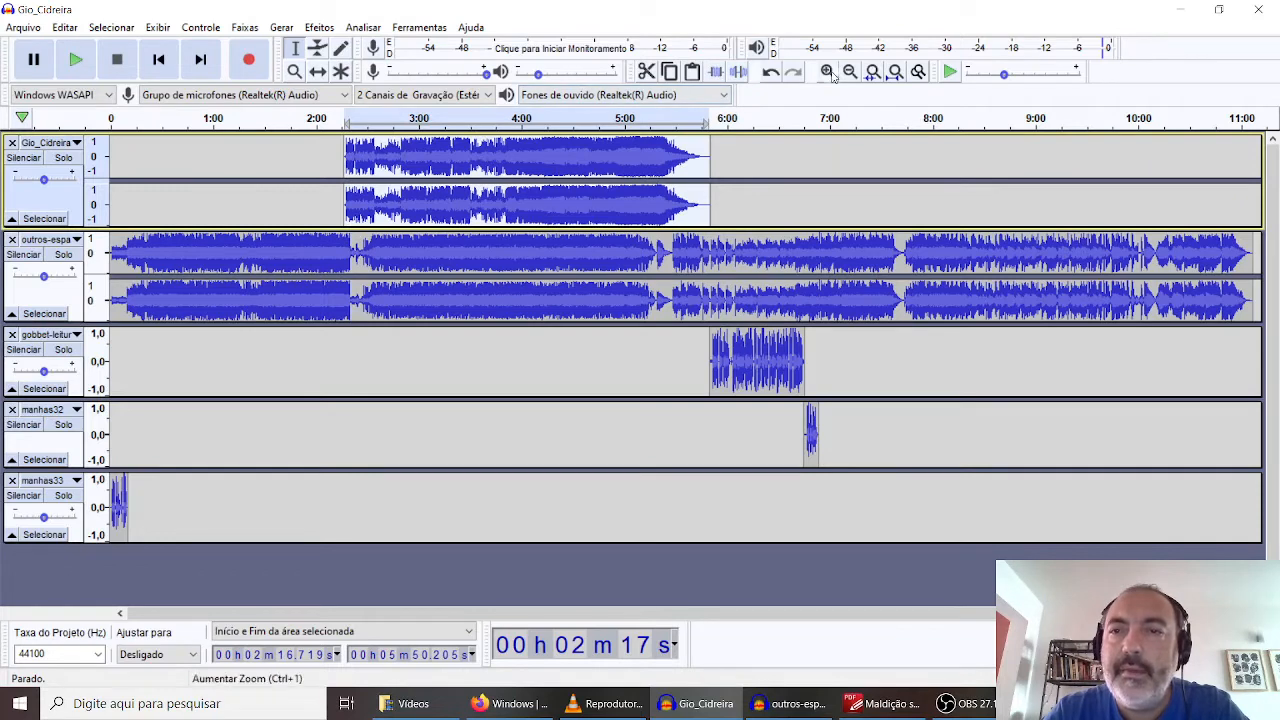
{"action": "left_click", "coordinate": [873, 72]}
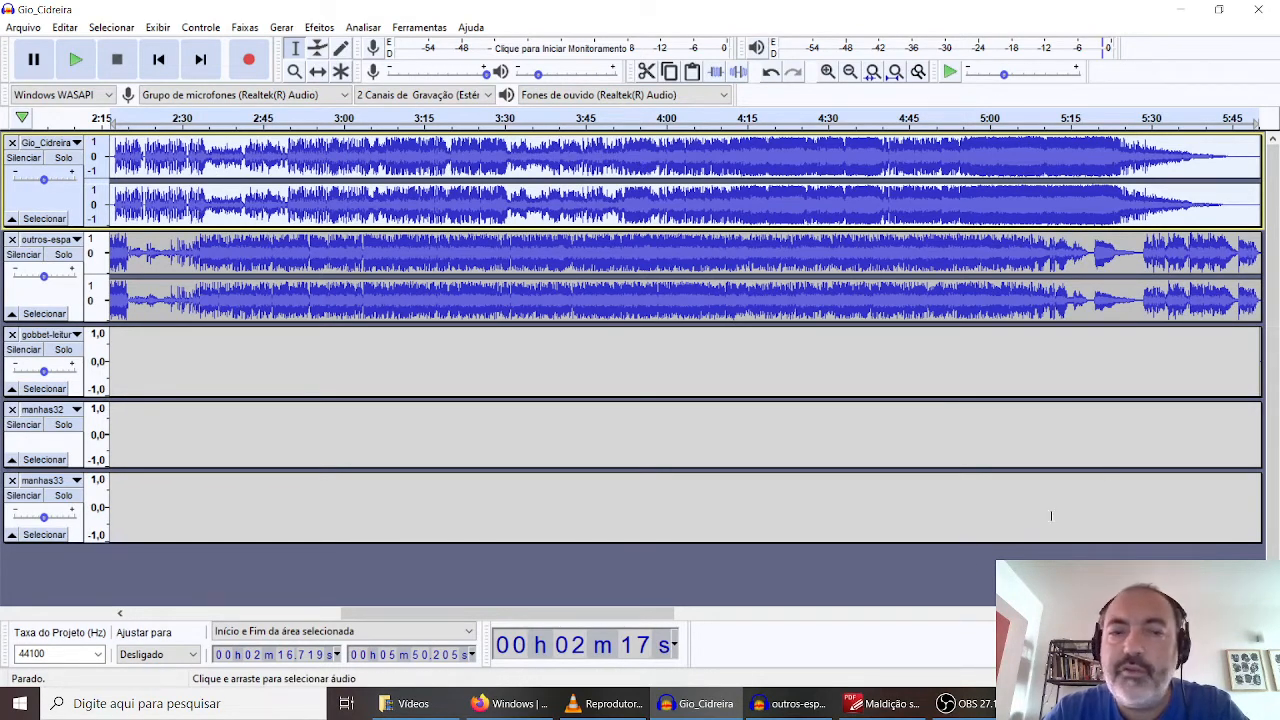
{"action": "left_click", "coordinate": [895, 72]}
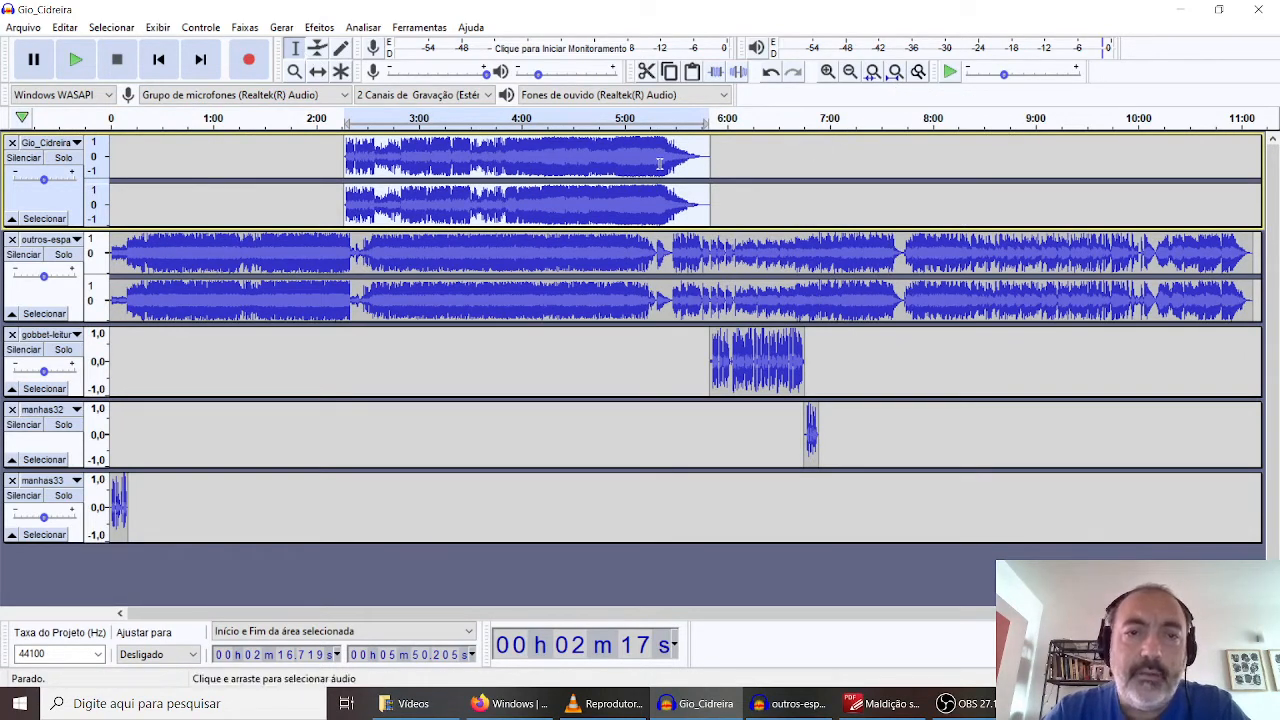
Select the range from about 3:31 to 5:54 on the Gio_Cidreira track, and play part of it
{"action": "left_click", "coordinate": [754, 160]}
{"action": "left_click_drag", "start_coordinate": [715, 162], "coordinate": [473, 180]}
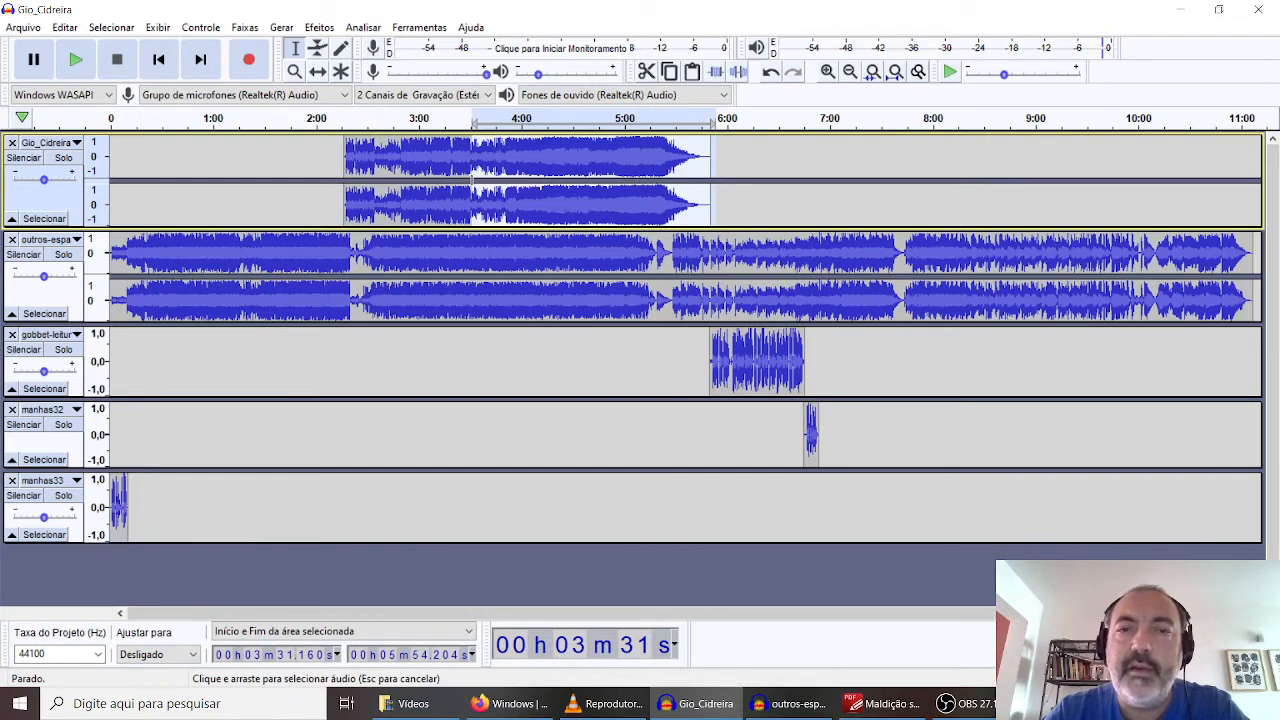
{"action": "left_click", "coordinate": [828, 72]}
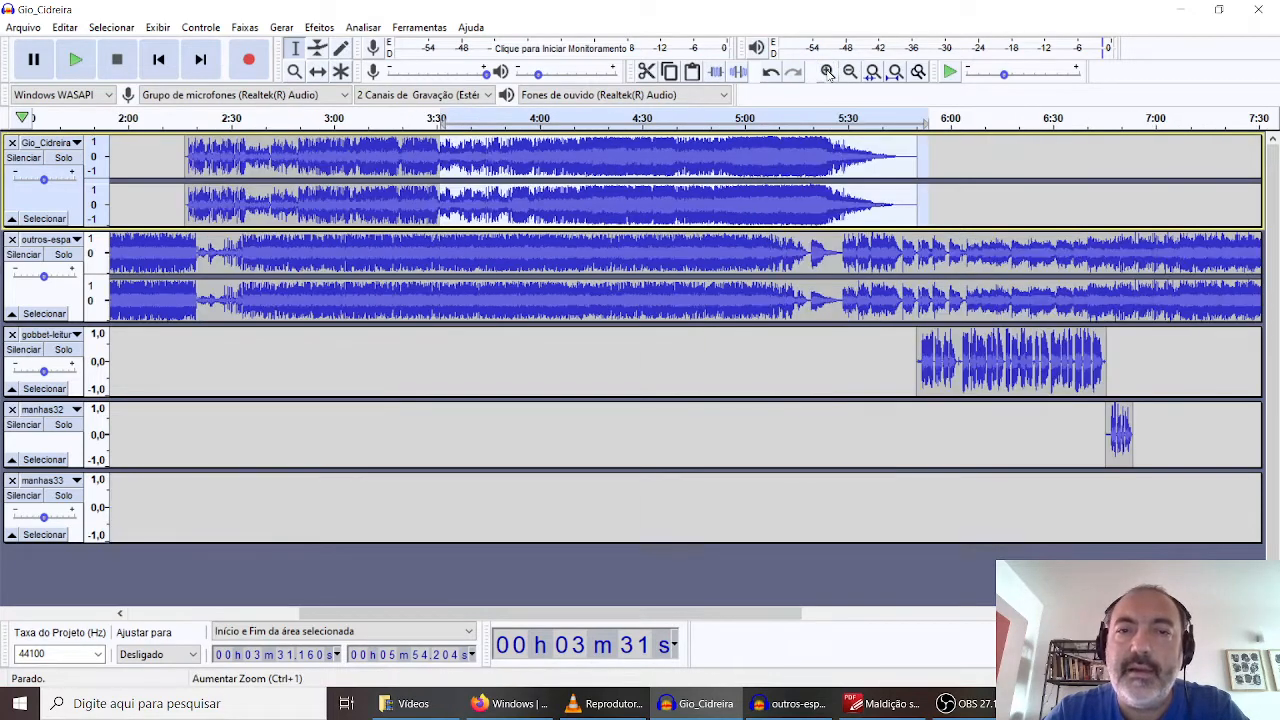
{"action": "key", "text": "space"}
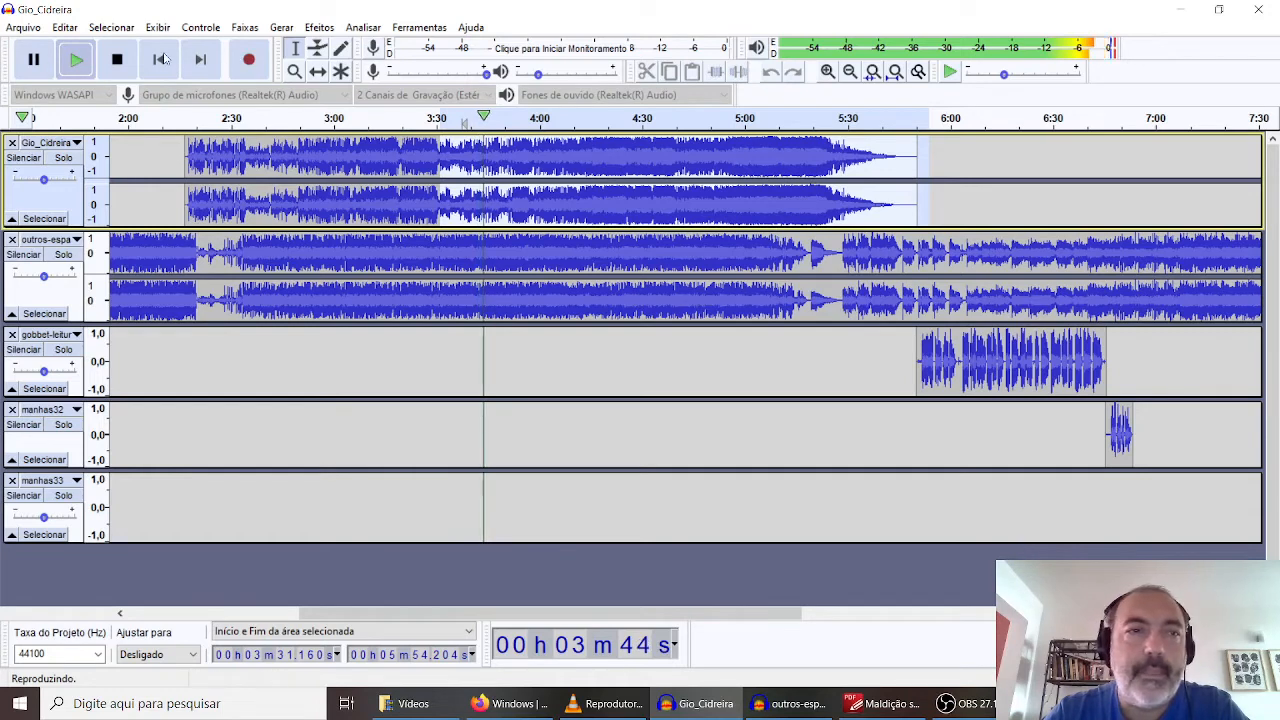
{"action": "left_click", "coordinate": [117, 60]}
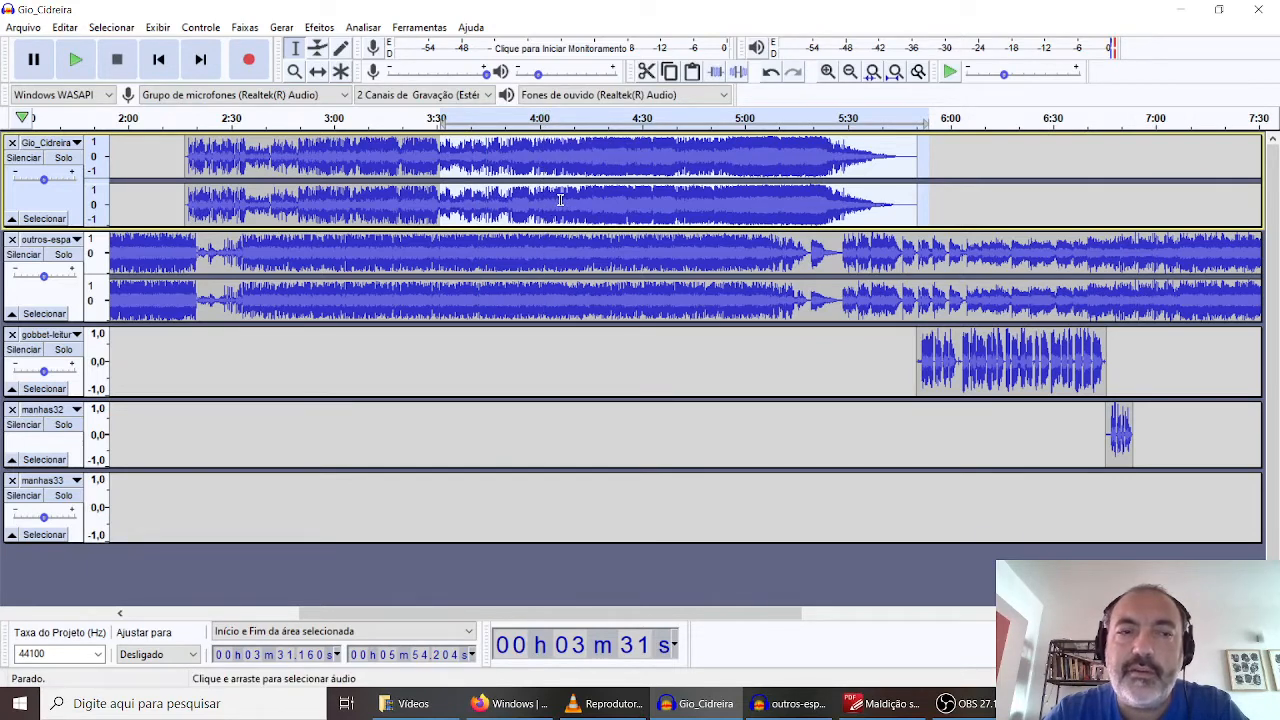
{"action": "left_click", "coordinate": [540, 118]}
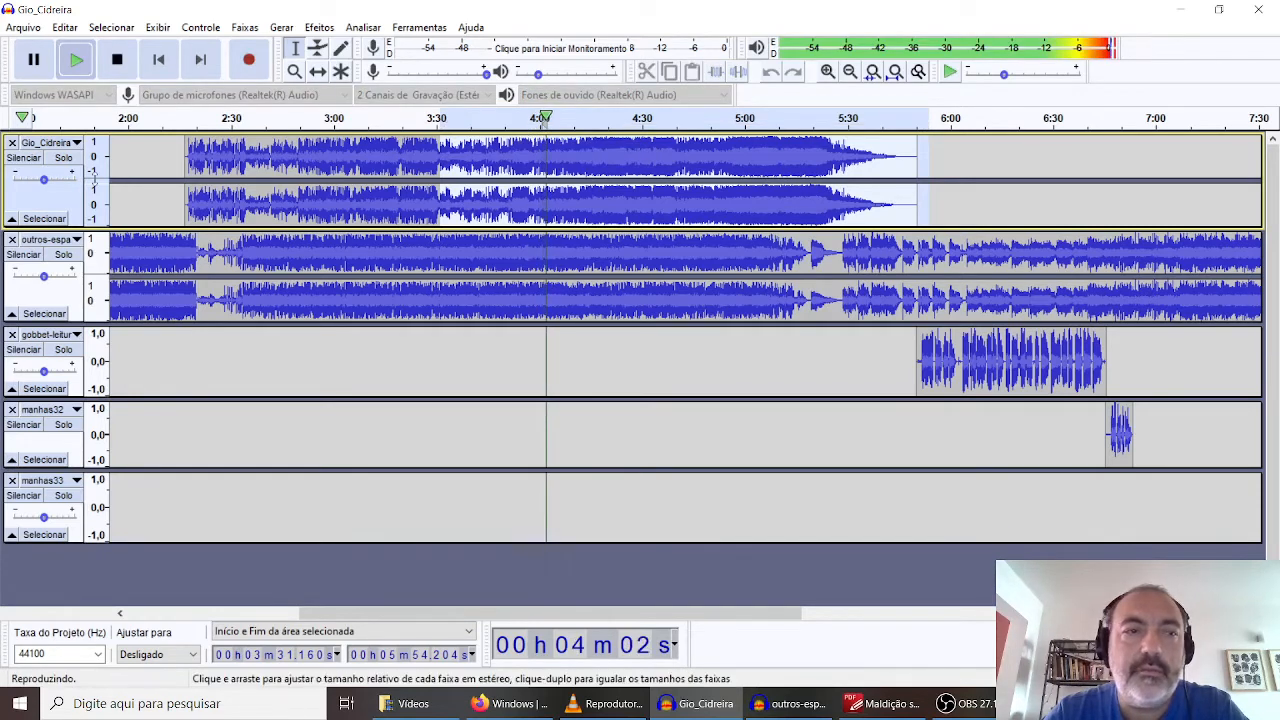
{"action": "left_click", "coordinate": [62, 158]}
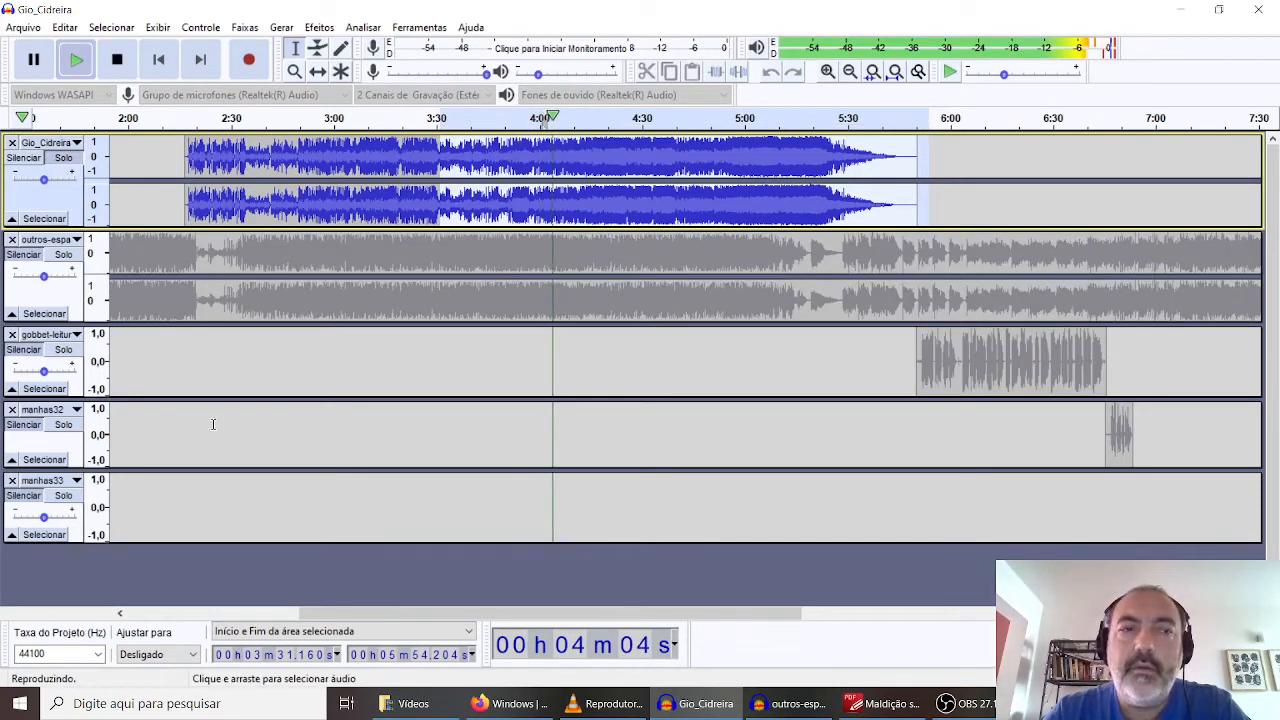
{"action": "key", "text": "space"}
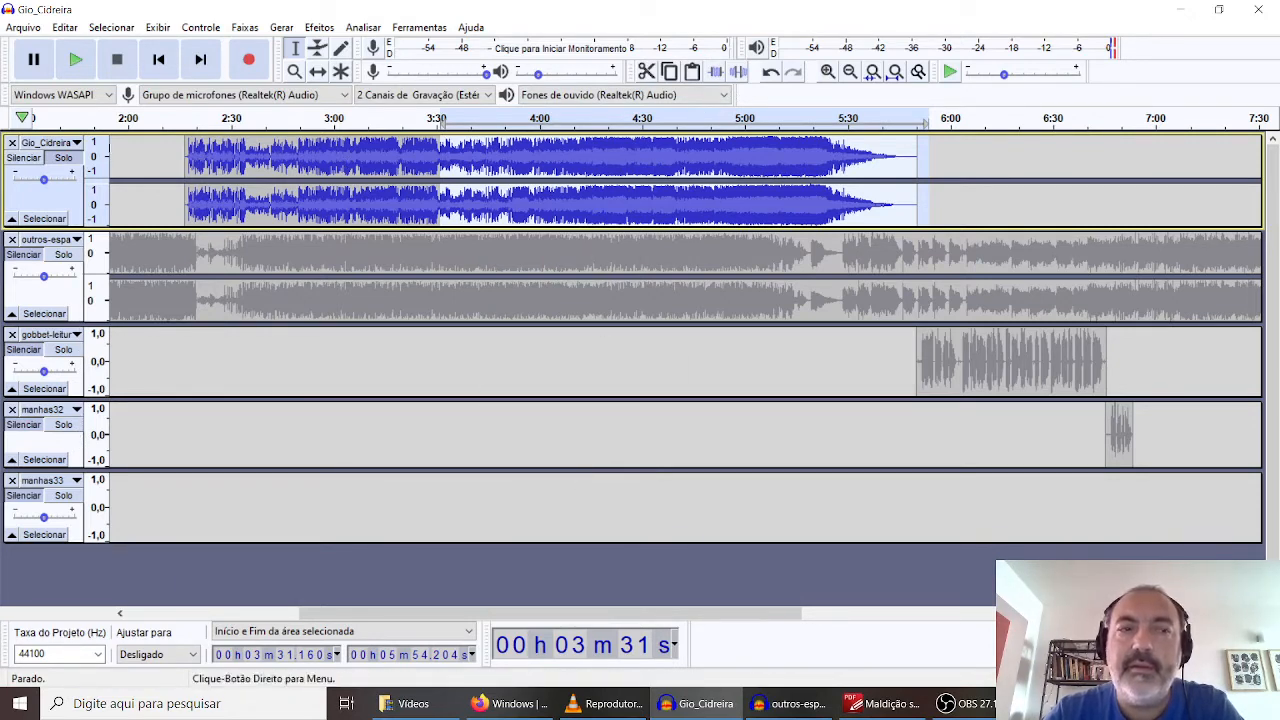
Unsolo Gio_Cidreira, play from about 3:46, solo outros-espa and Gio_Cidreira one at a time, and stop playback with no track soloed
{"action": "key", "text": "shift+Down"}
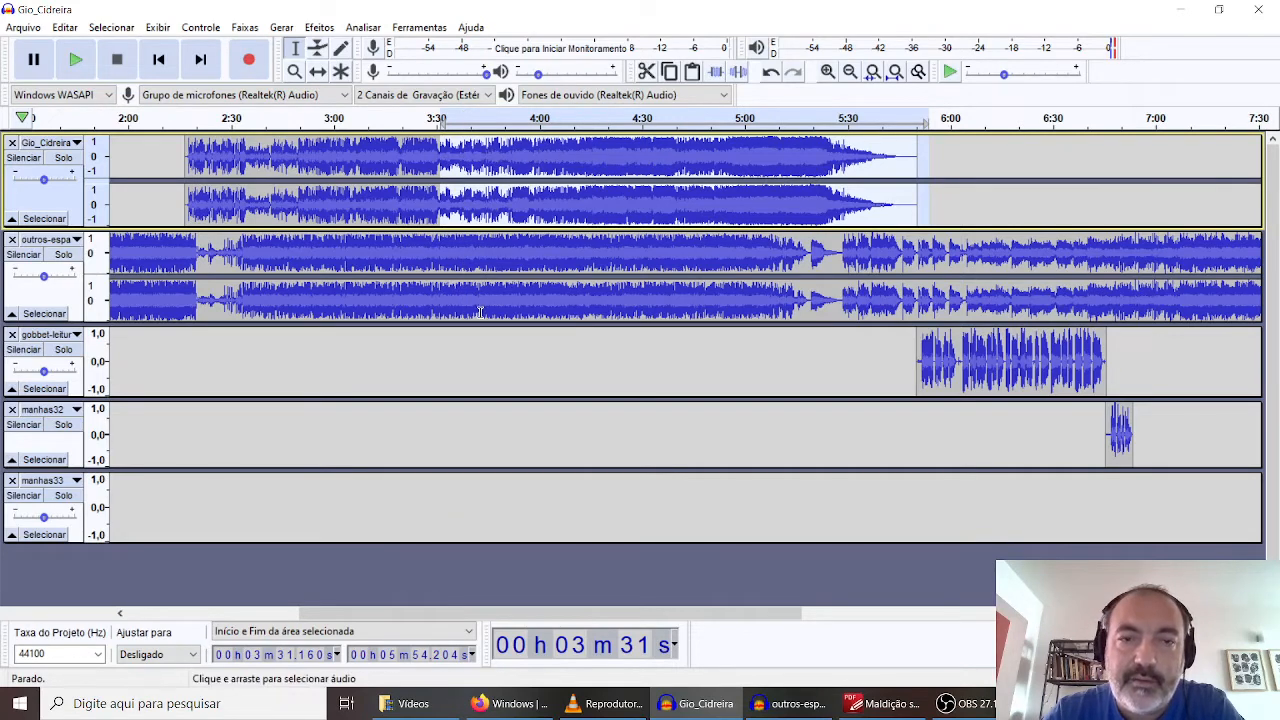
{"action": "left_click", "coordinate": [489, 120]}
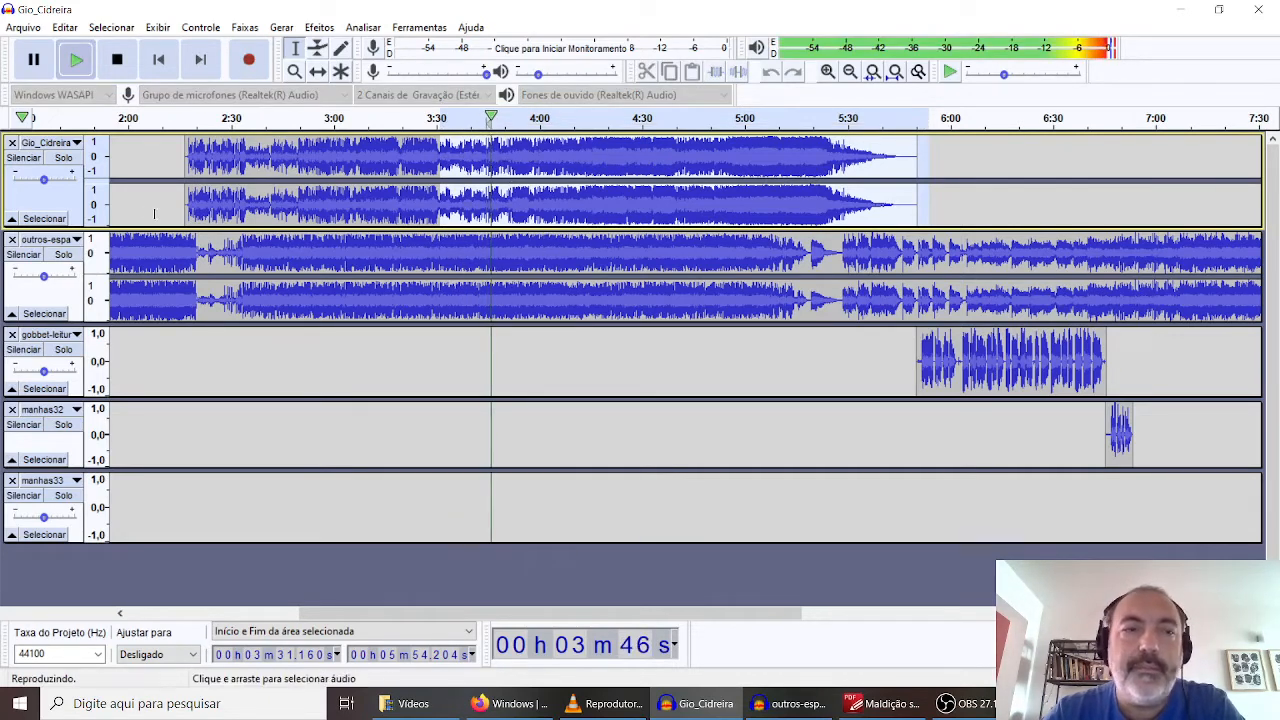
{"action": "left_click", "coordinate": [64, 255]}
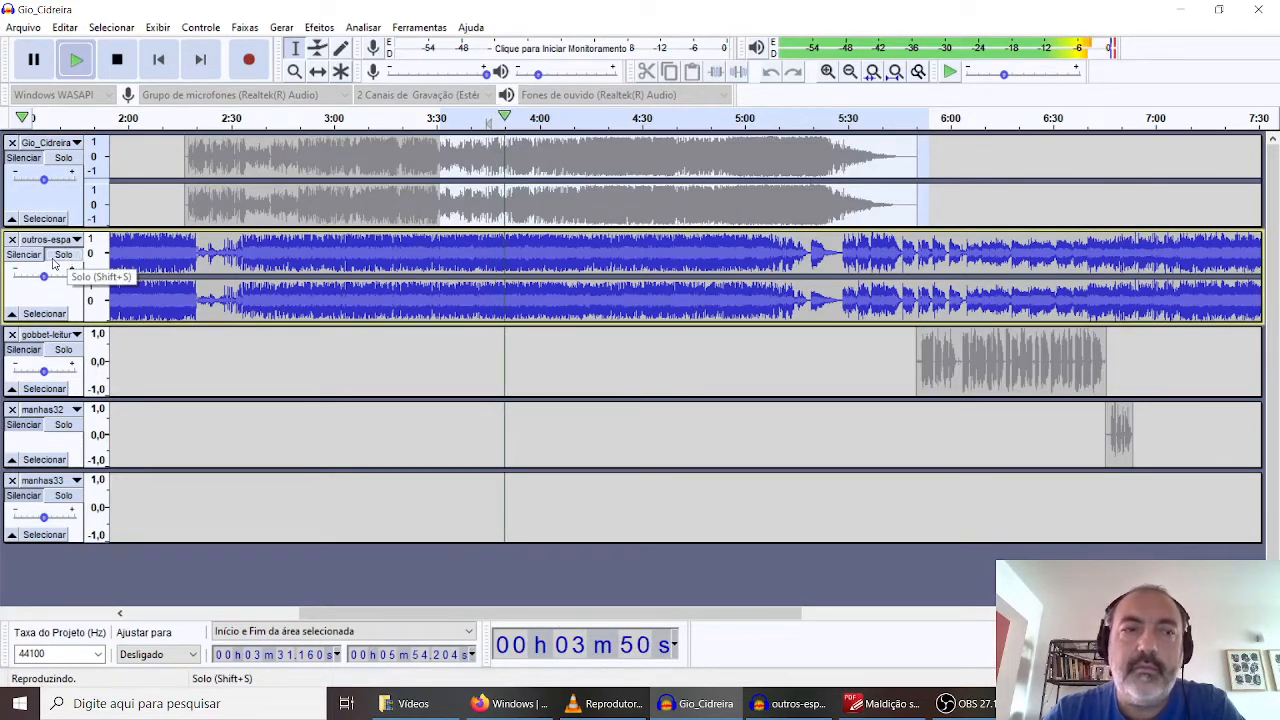
{"action": "left_click", "coordinate": [64, 255]}
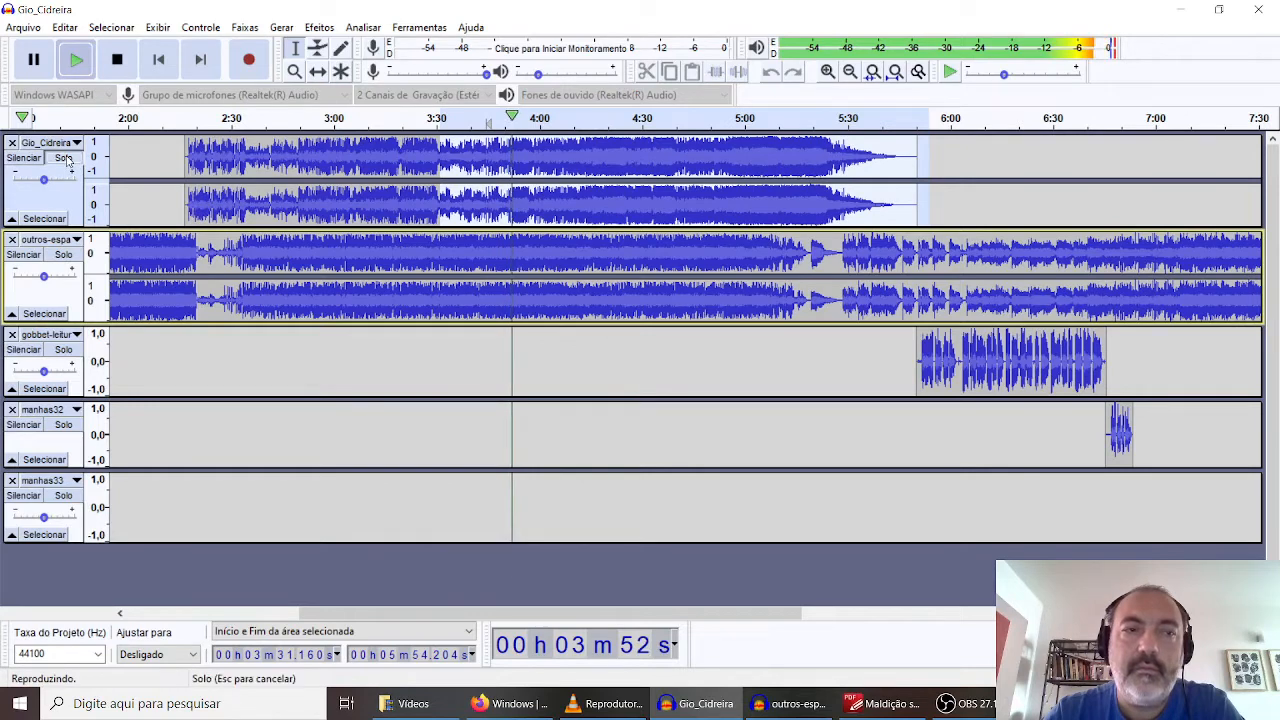
{"action": "left_click", "coordinate": [63, 158]}
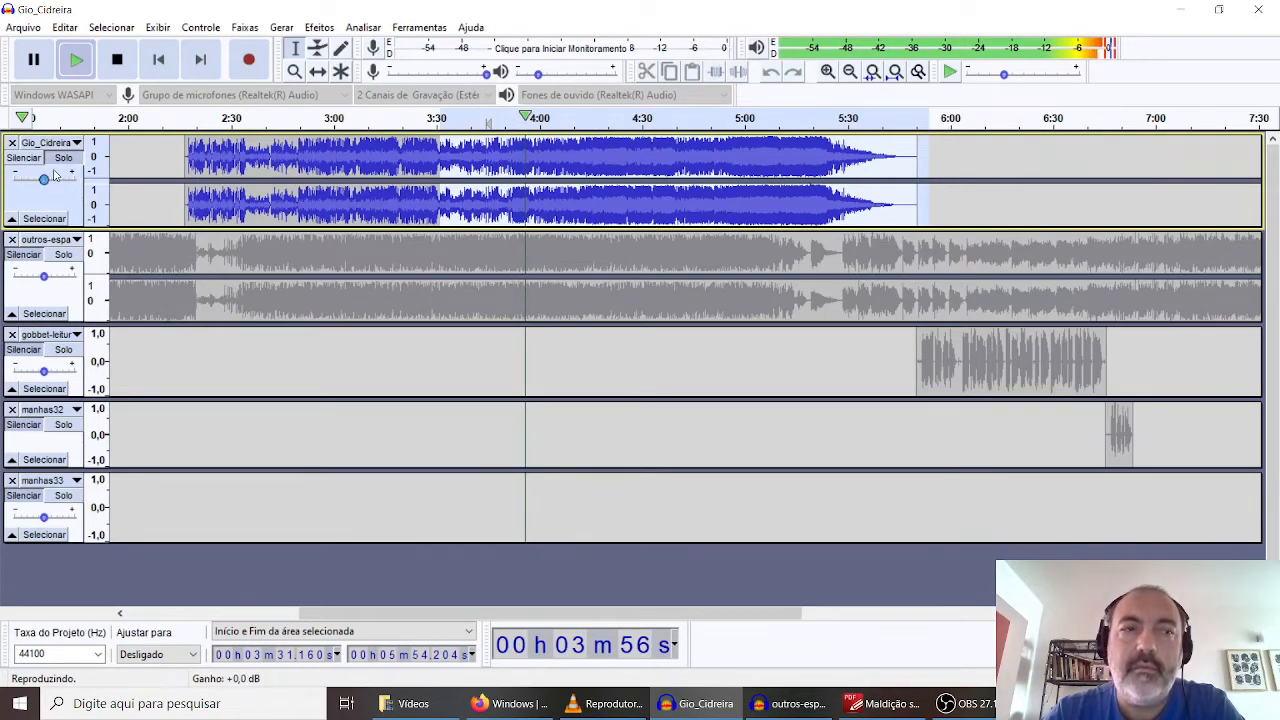
{"action": "left_click", "coordinate": [63, 158]}
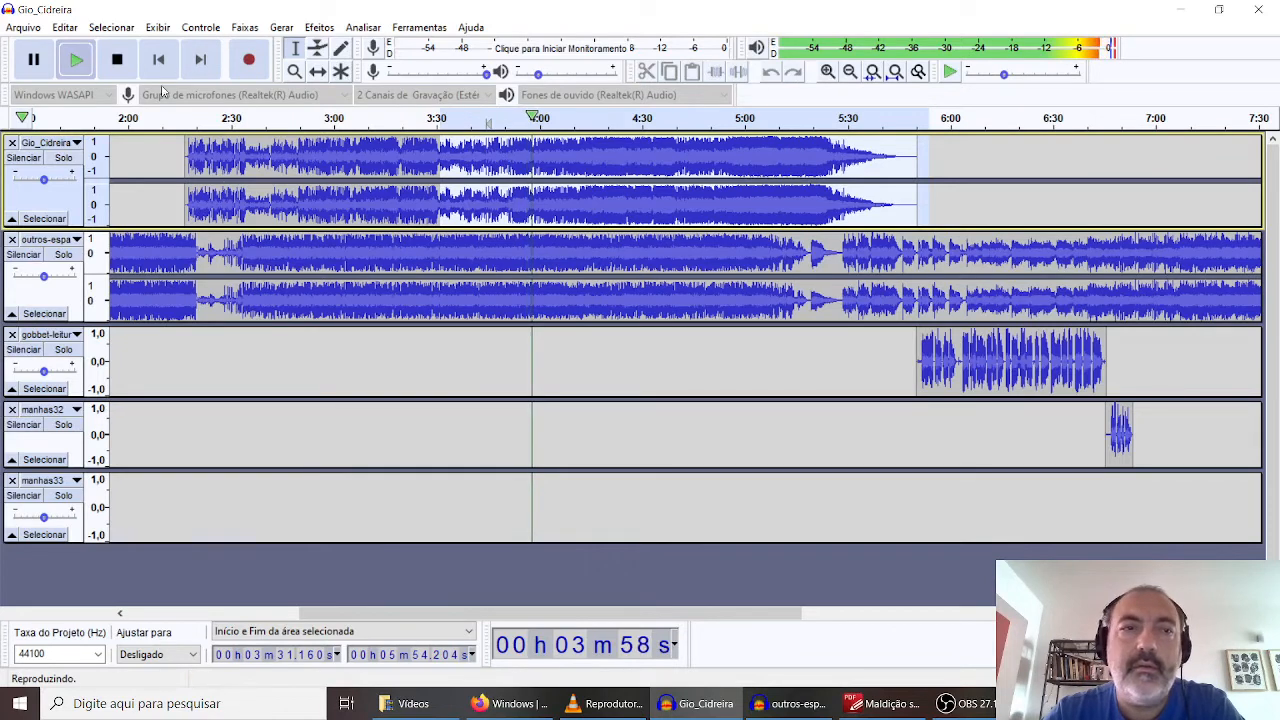
{"action": "left_click", "coordinate": [117, 59]}
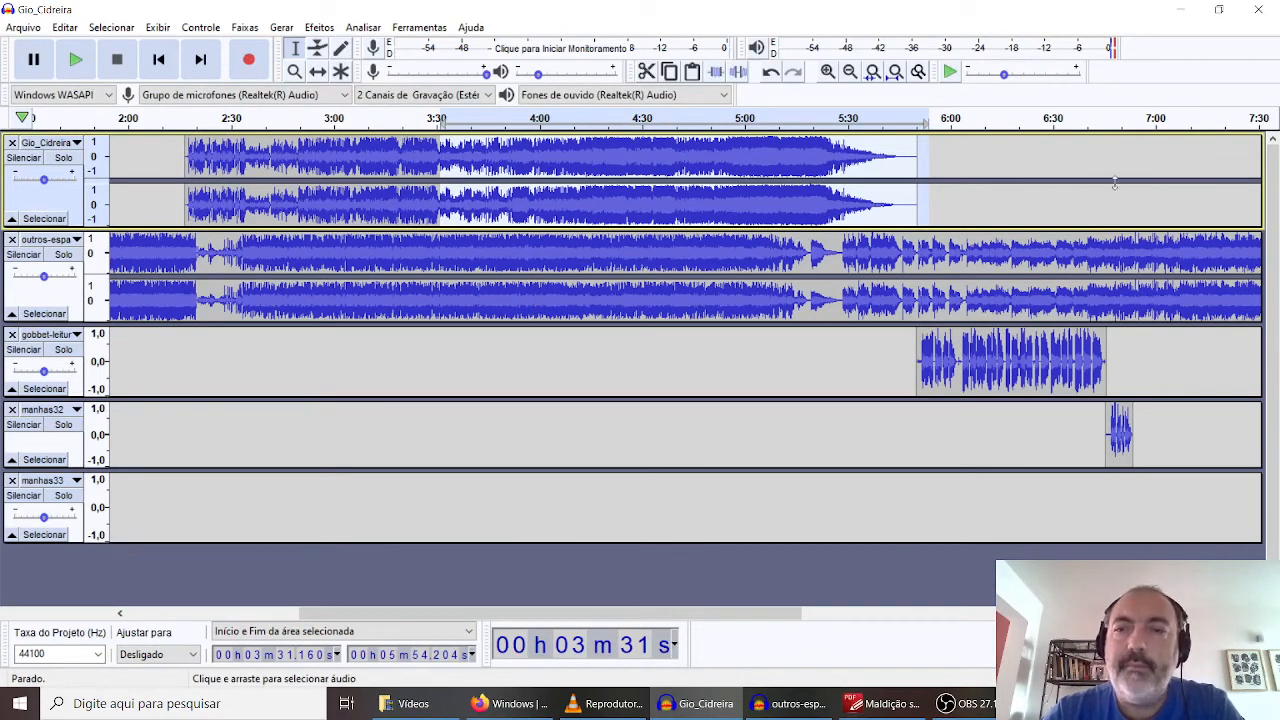
Select the Gio_Cidreira audio from the clip's end back to about 3:31, and clear the selection by placing the cursor at about 6:04
{"action": "left_click", "coordinate": [970, 165]}
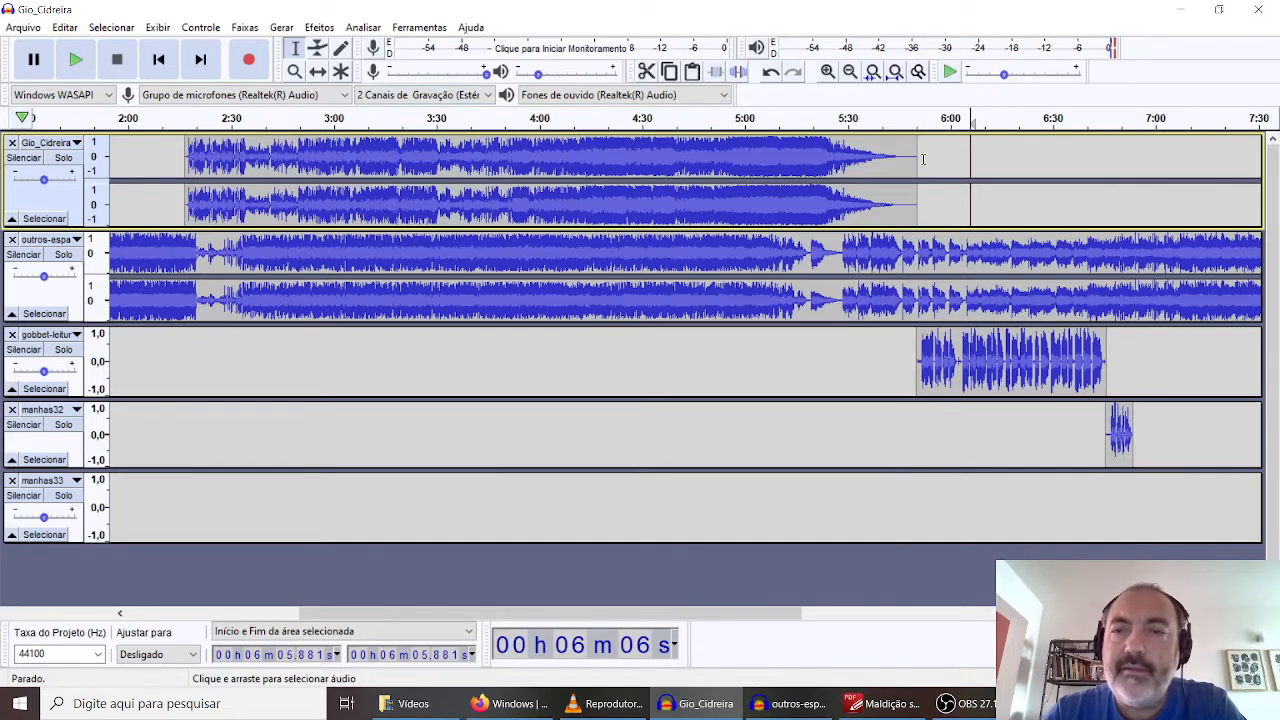
{"action": "left_click_drag", "start_coordinate": [916, 163], "coordinate": [440, 168]}
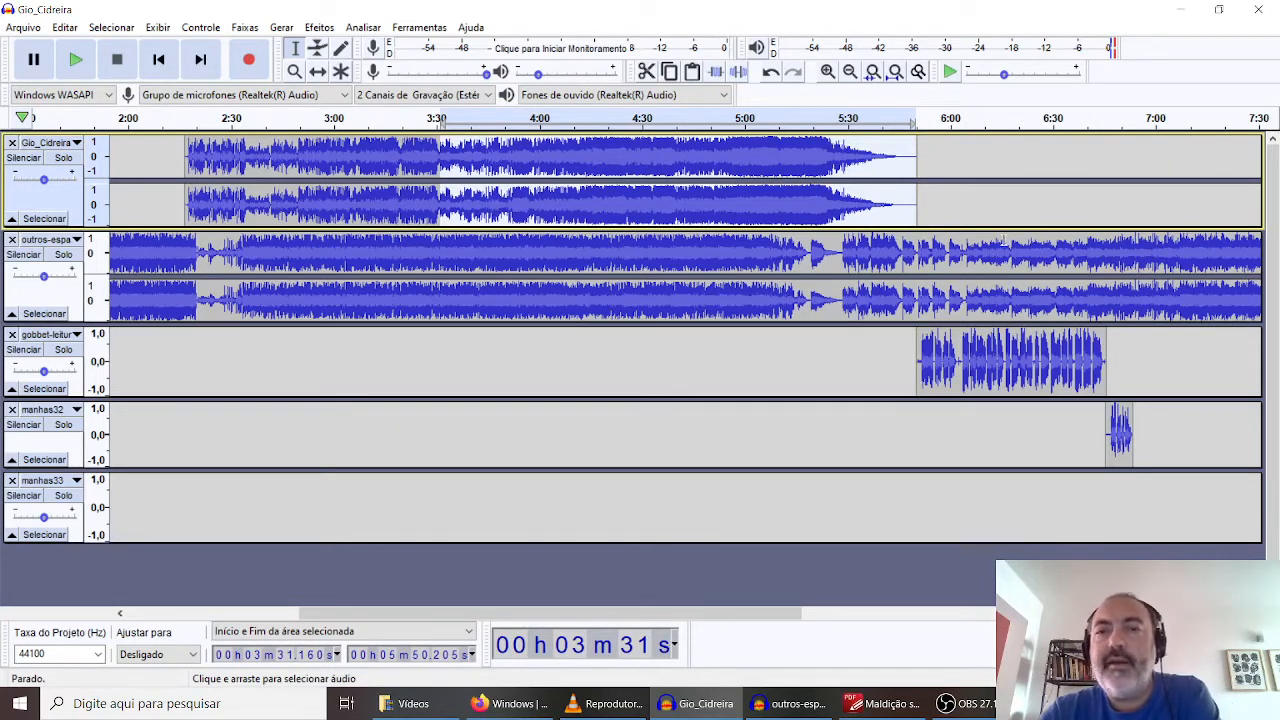
{"action": "left_click", "coordinate": [963, 164]}
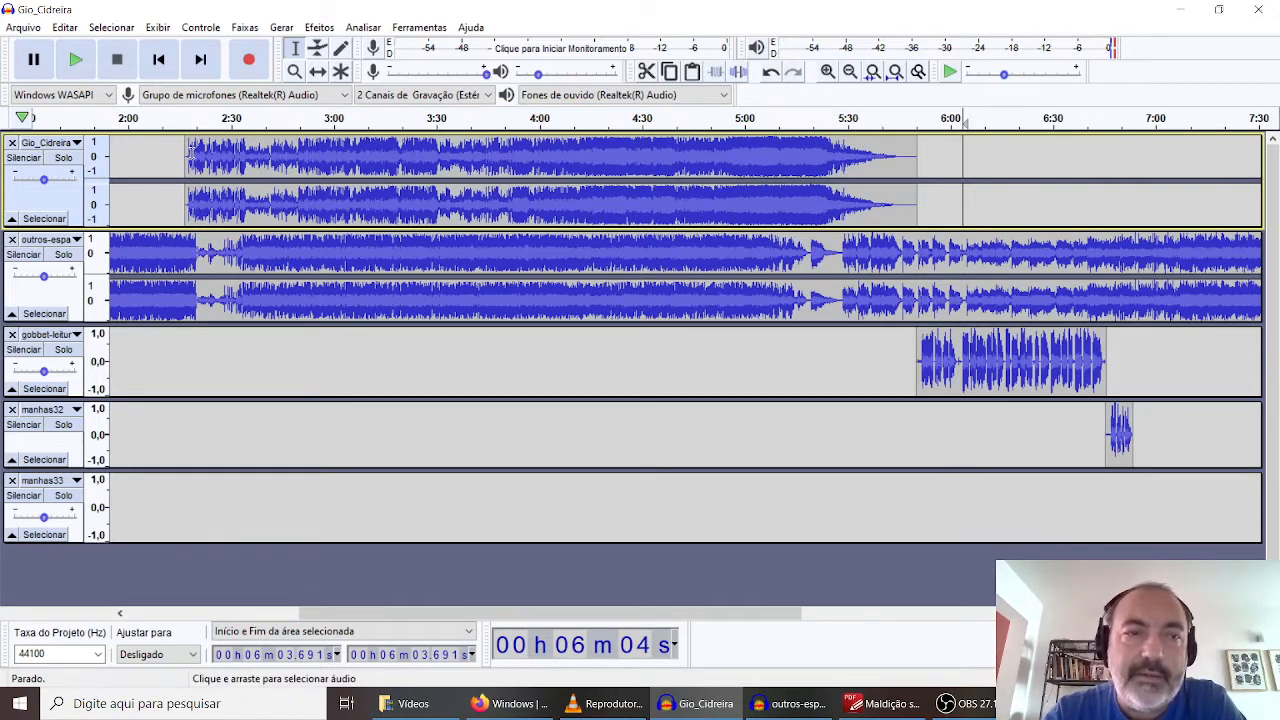
Select the range from about 2:15 to 4:41 on the Gio_Cidreira track and delete it
{"action": "left_click_drag", "start_coordinate": [180, 153], "coordinate": [679, 163]}
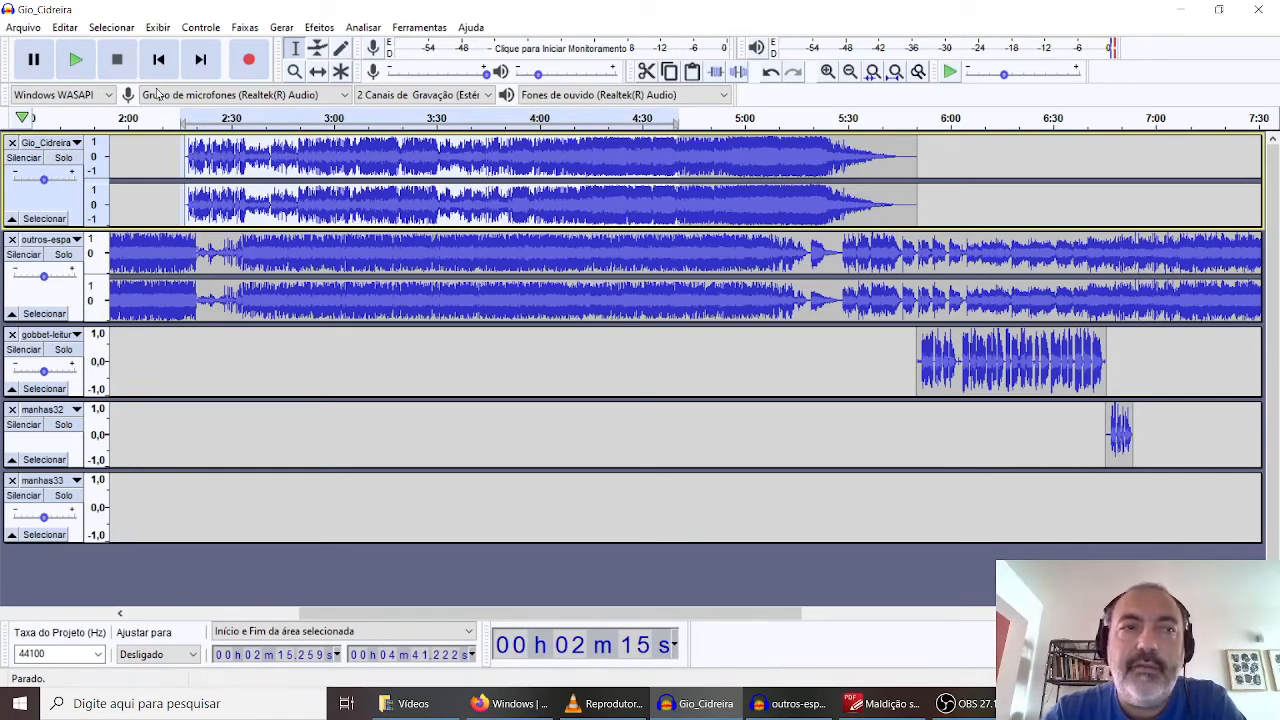
{"action": "left_click", "coordinate": [65, 28]}
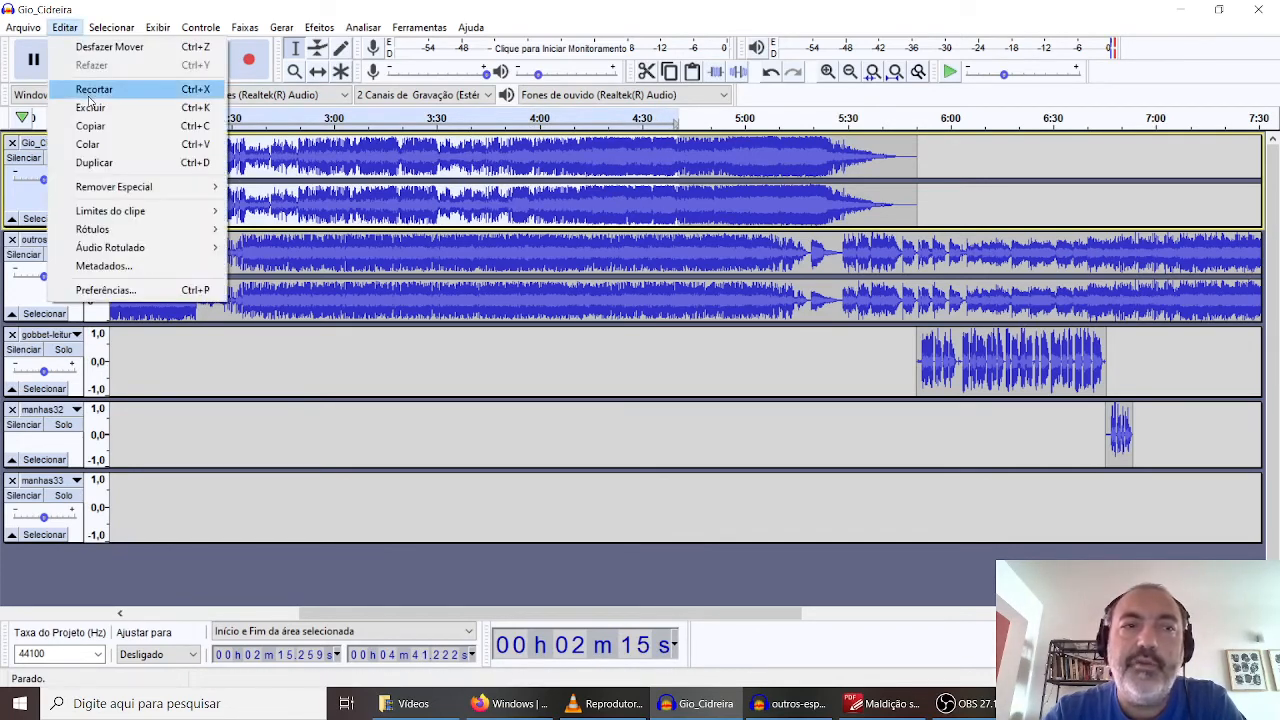
{"action": "left_click", "coordinate": [146, 12]}
{"action": "key", "text": "Delete"}
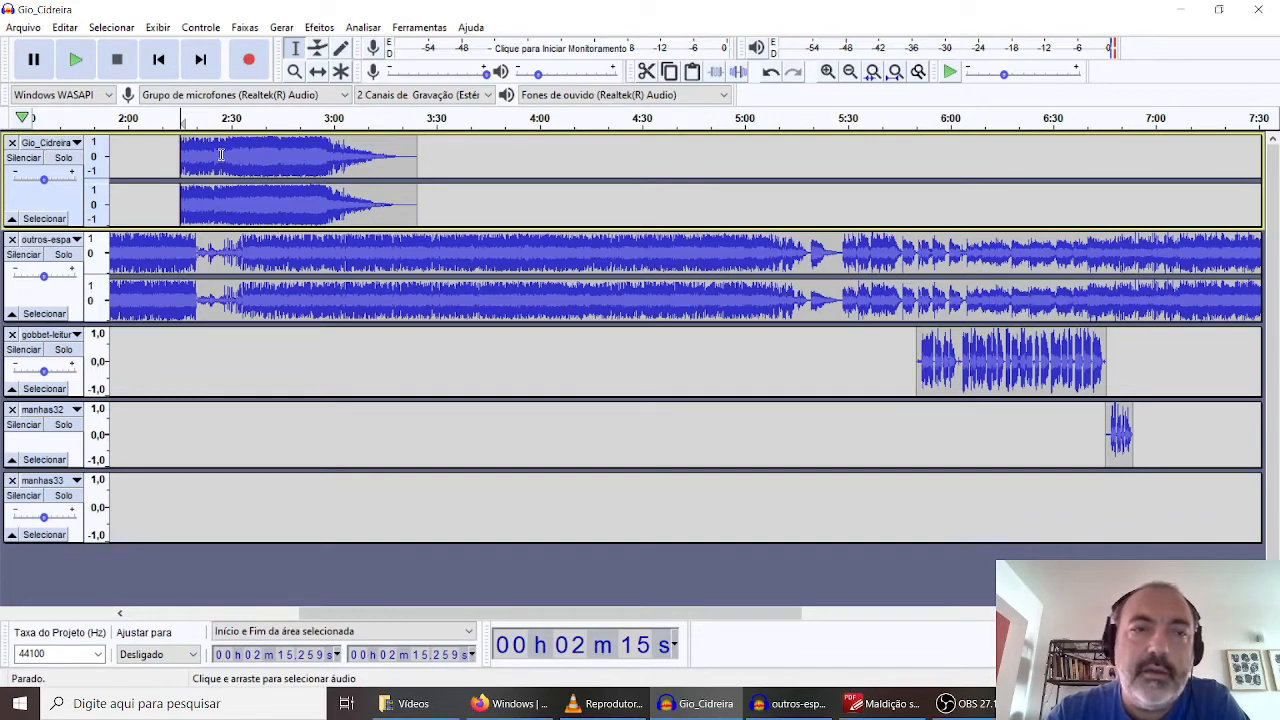
Move the remaining Gio_Cidreira clip to start at about 3:26 with the Time Shift tool, and undo both the move and the deletion
{"action": "left_click", "coordinate": [318, 71]}
{"action": "left_click_drag", "start_coordinate": [300, 157], "coordinate": [528, 162]}
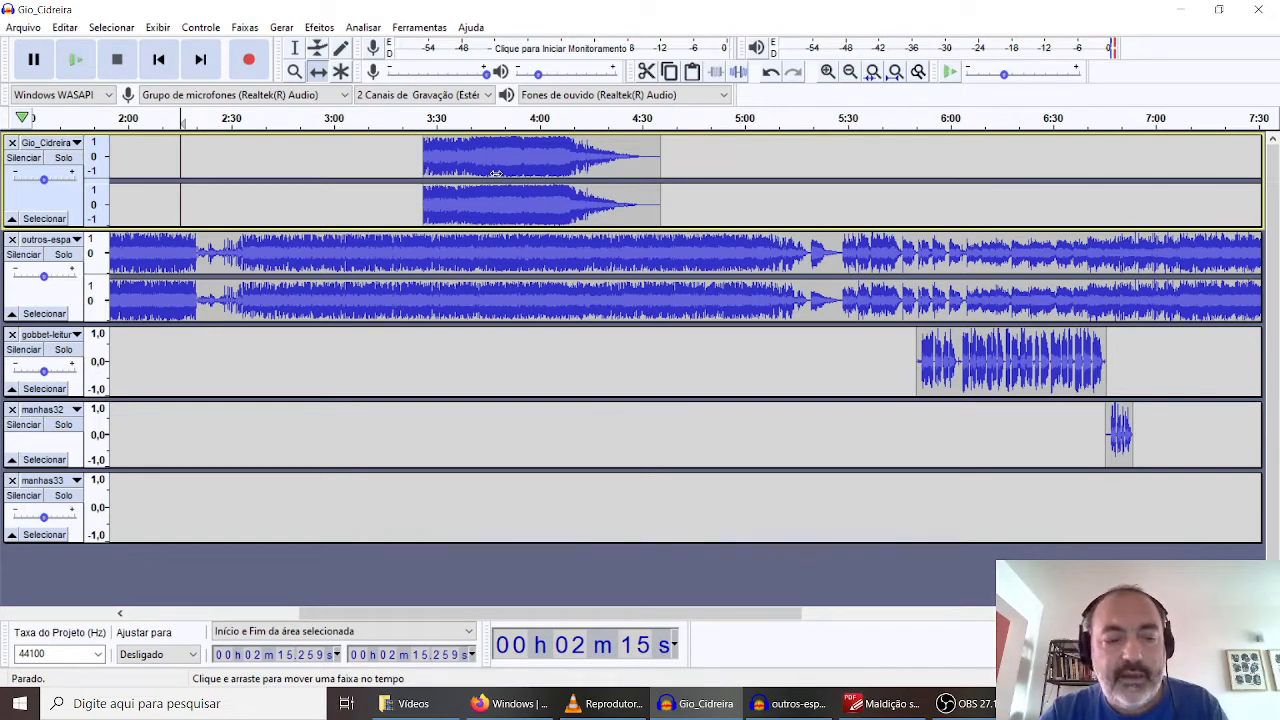
{"action": "key", "text": "ctrl+z"}
{"action": "key", "text": "ctrl+z"}
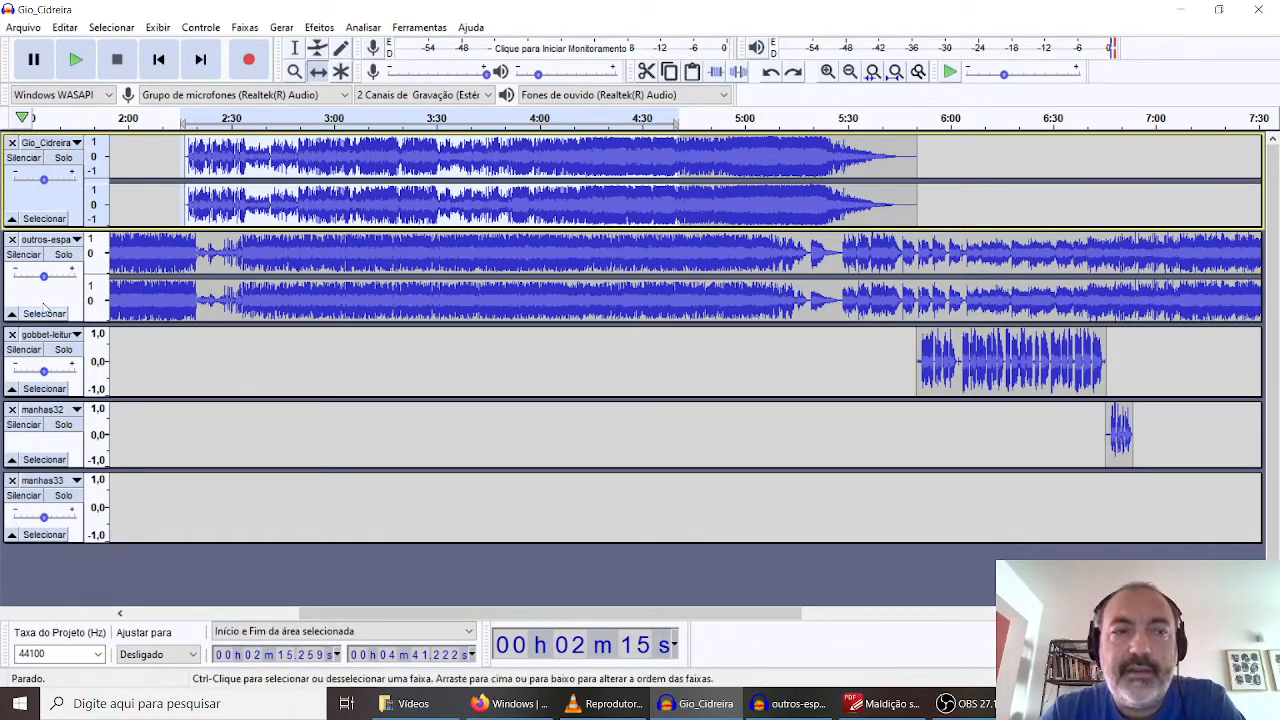
Solo the Gio_Cidreira track, play it briefly from about 3:45, stop playback, and turn its solo off
{"action": "left_click", "coordinate": [63, 157]}
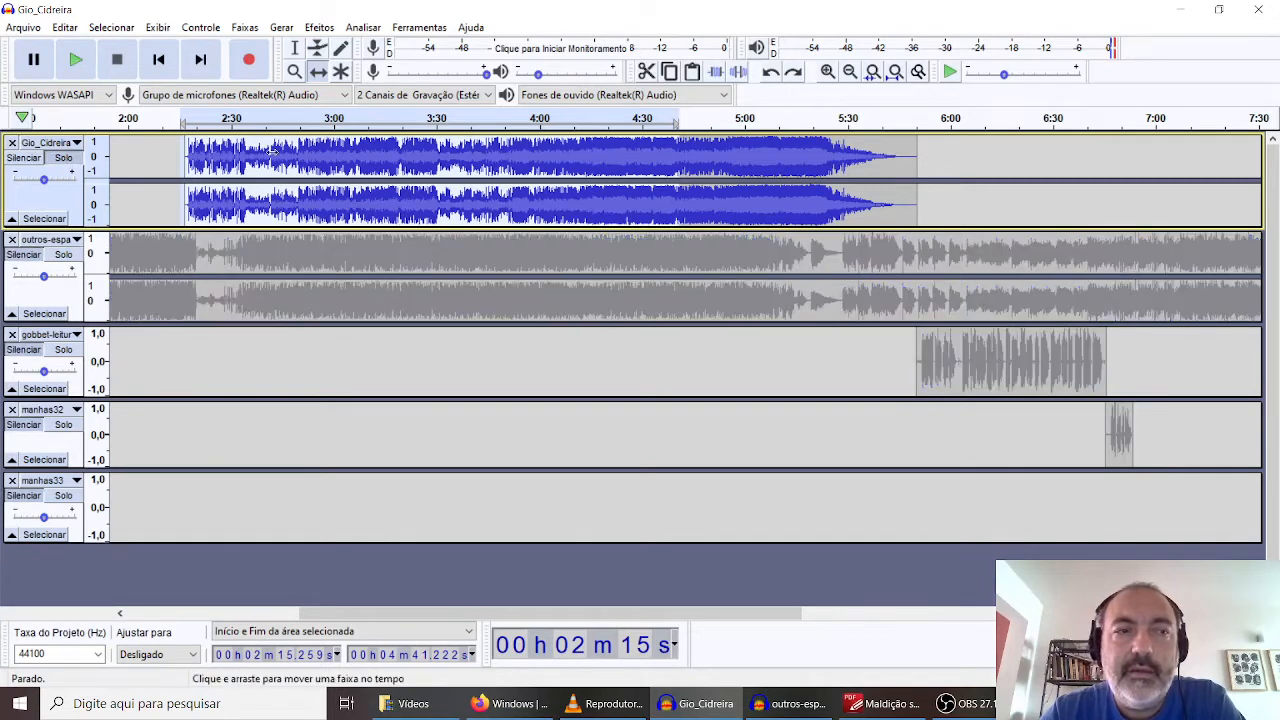
{"action": "left_click", "coordinate": [489, 118]}
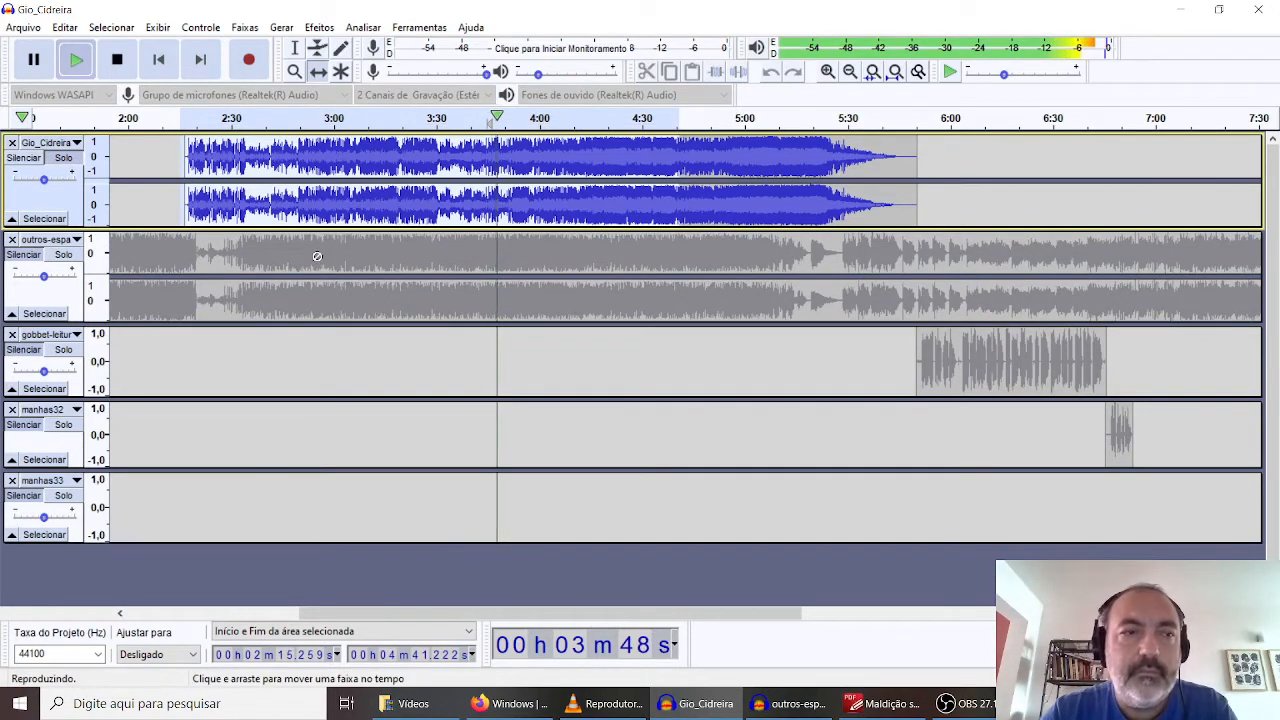
{"action": "key", "text": "space"}
{"action": "left_click", "coordinate": [63, 157]}
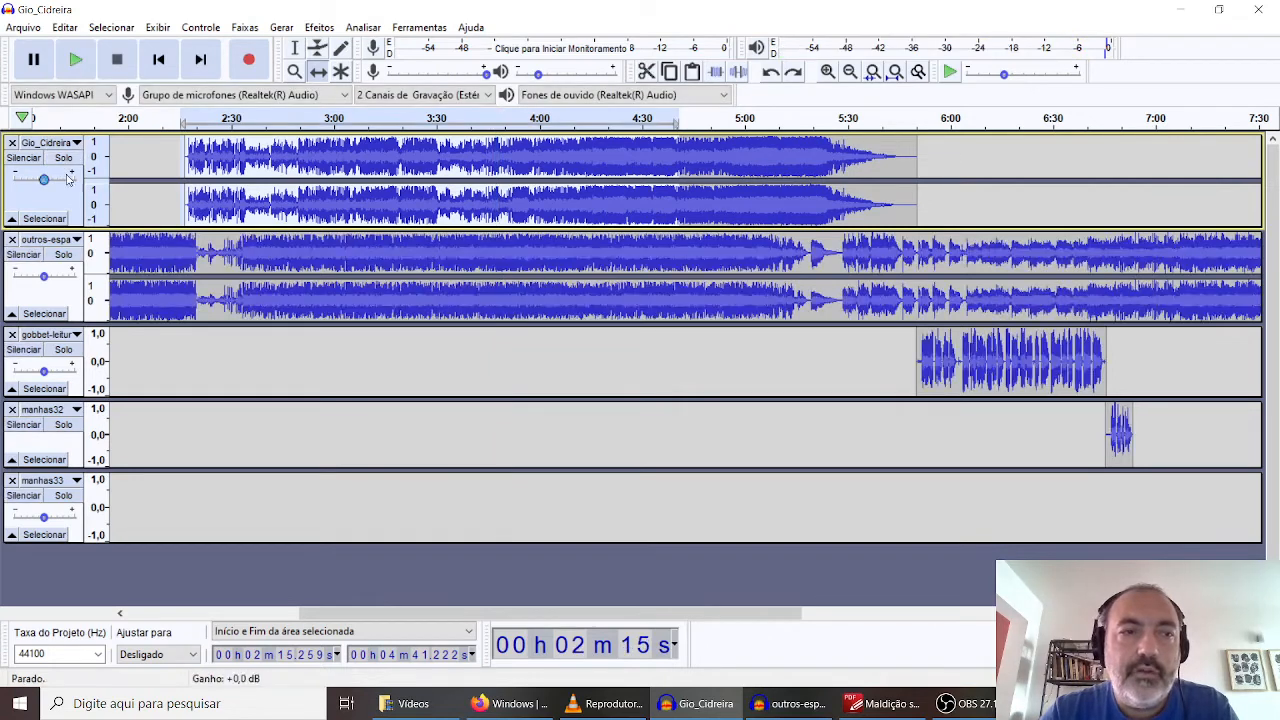
Solo the outros-espa track, play it from about 4:07, stop playback, and turn its solo off
{"action": "left_click", "coordinate": [63, 254]}
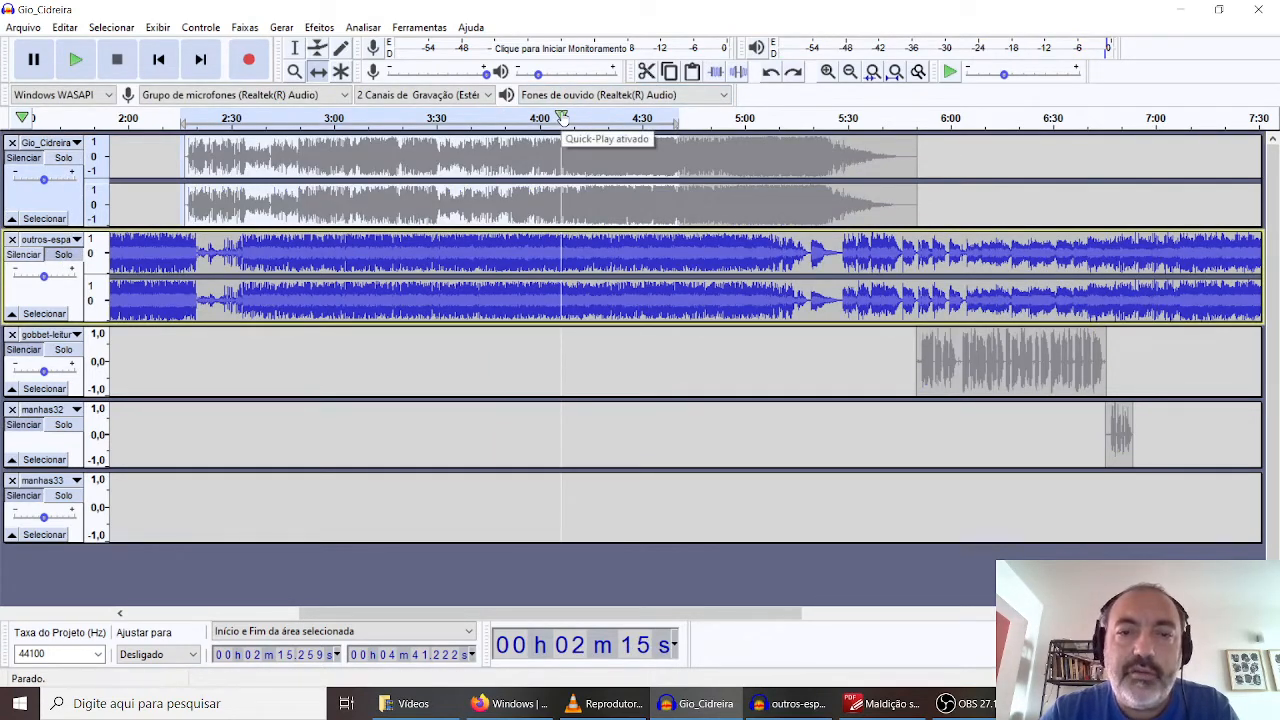
{"action": "left_click", "coordinate": [562, 117]}
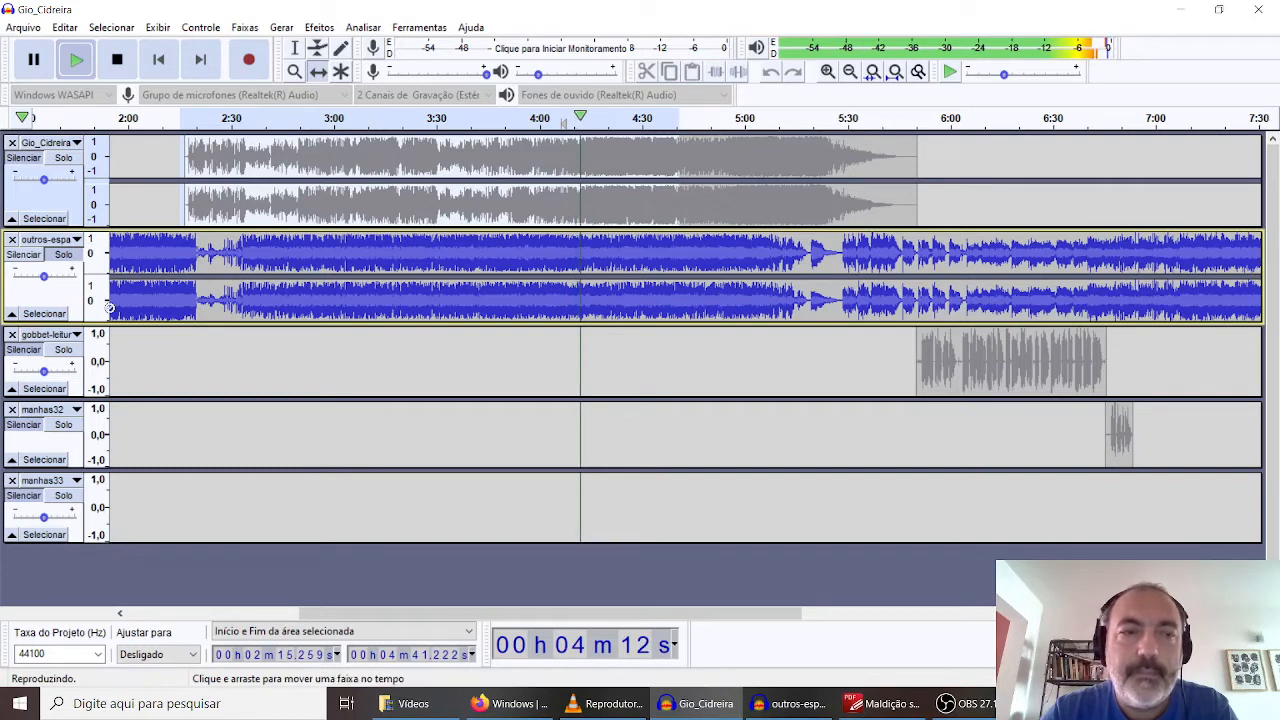
{"action": "left_click", "coordinate": [116, 59]}
{"action": "left_click", "coordinate": [63, 254]}
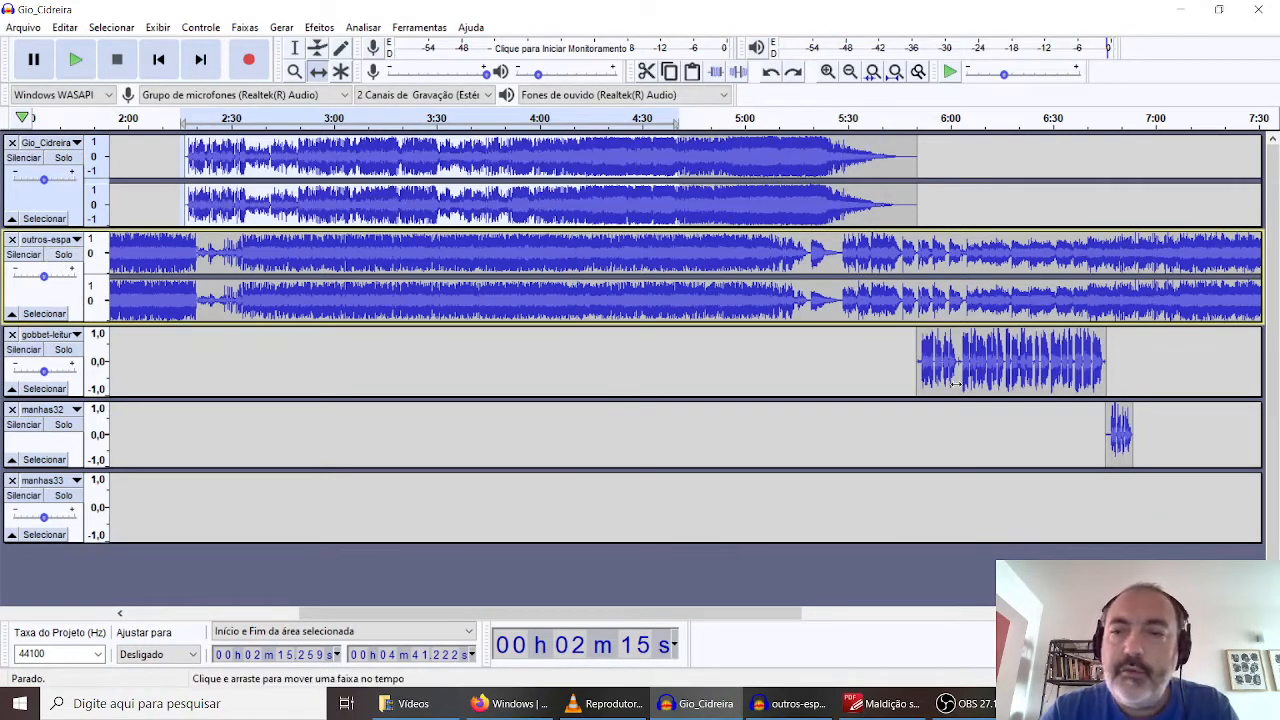
Move the gobbet-leituras clip to start at about 4:09, solo its track, and play it from about 4:12 before stopping playback
{"action": "left_click_drag", "start_coordinate": [960, 368], "coordinate": [613, 370]}
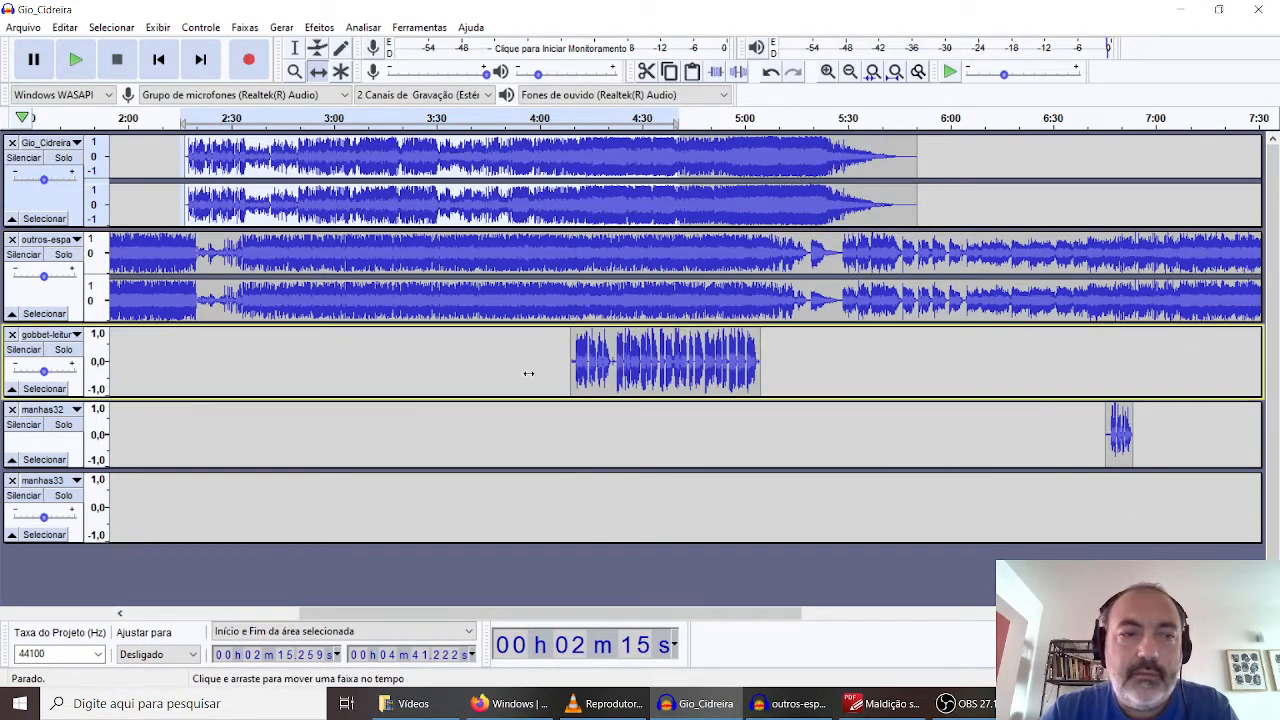
{"action": "left_click", "coordinate": [63, 349]}
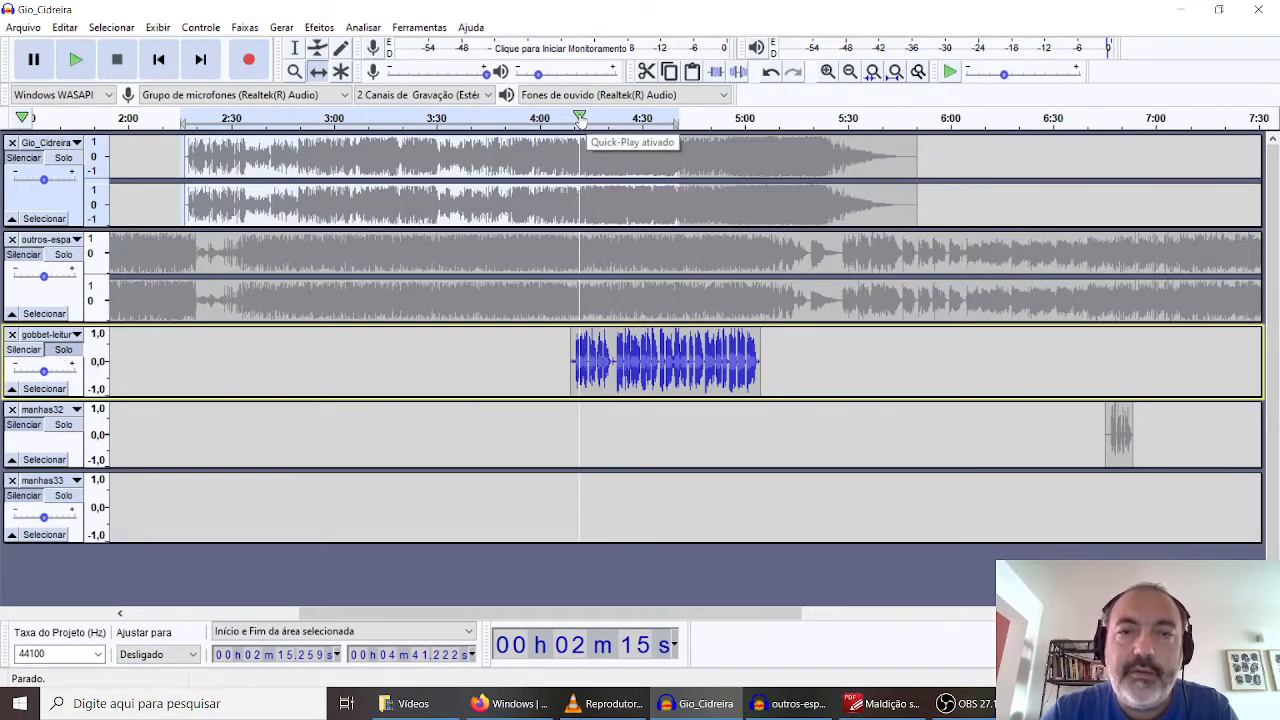
{"action": "left_click", "coordinate": [580, 118]}
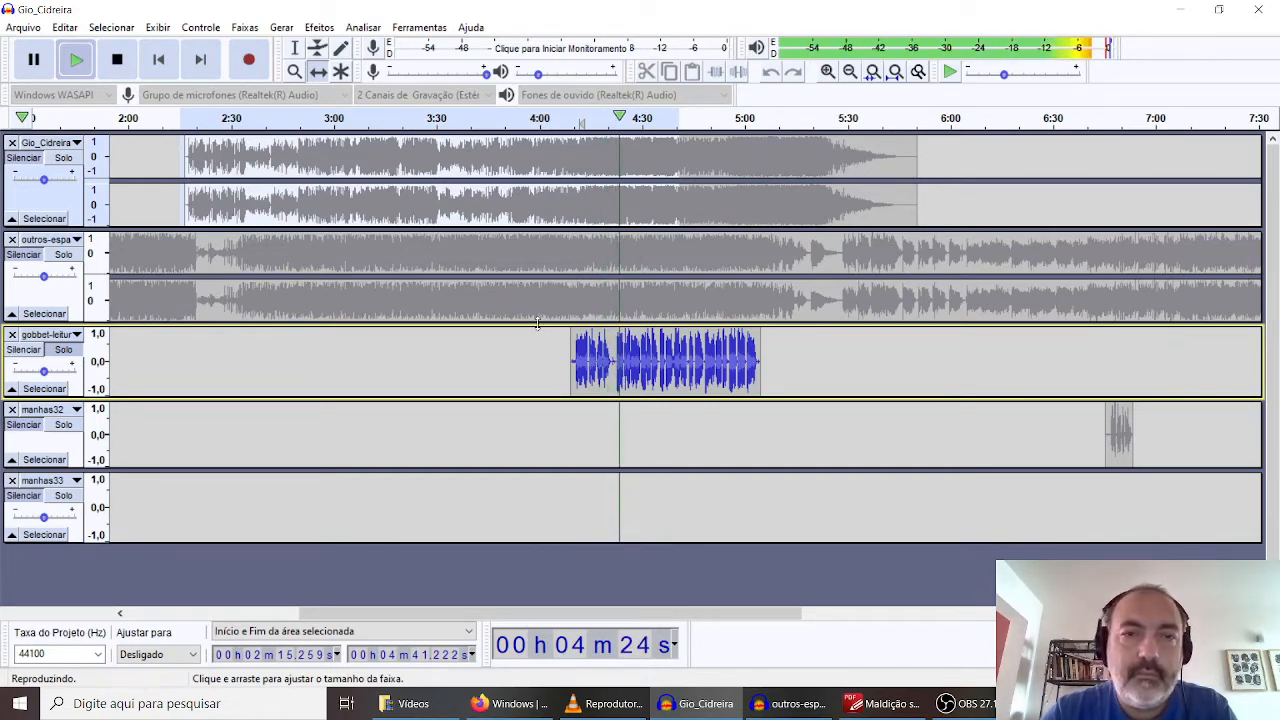
{"action": "key", "text": "space"}
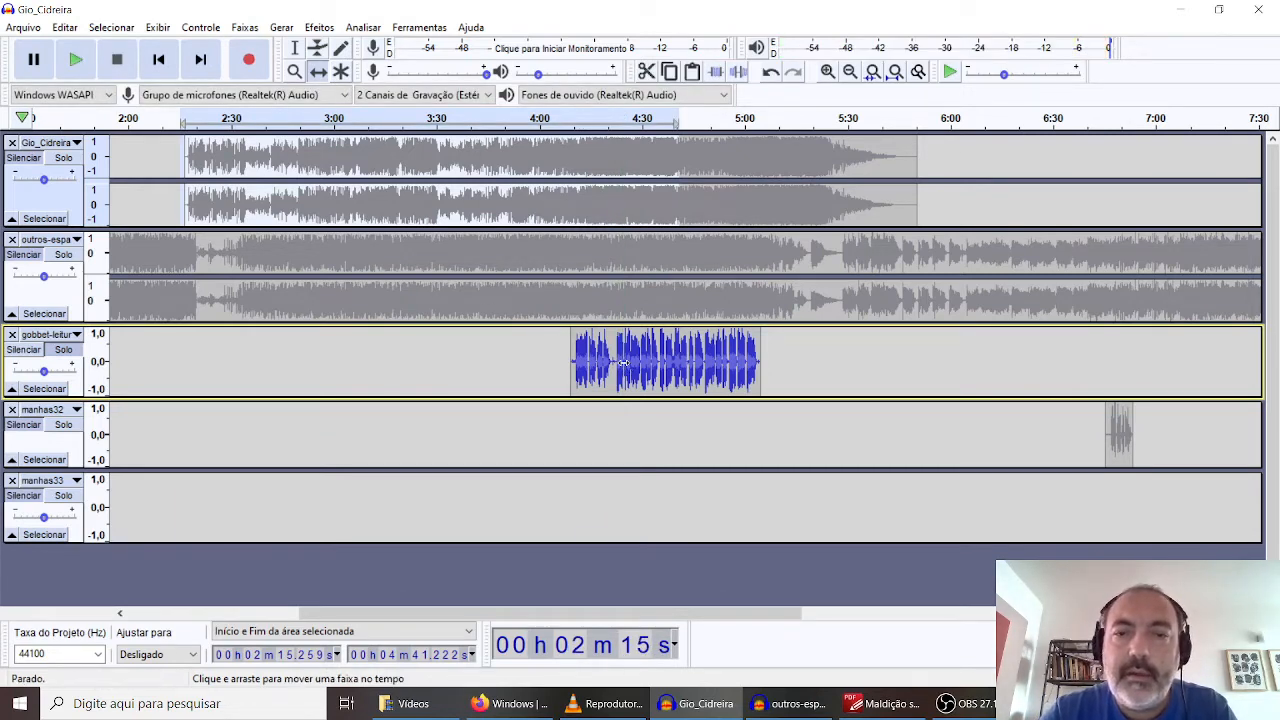
{"action": "key", "text": "space"}
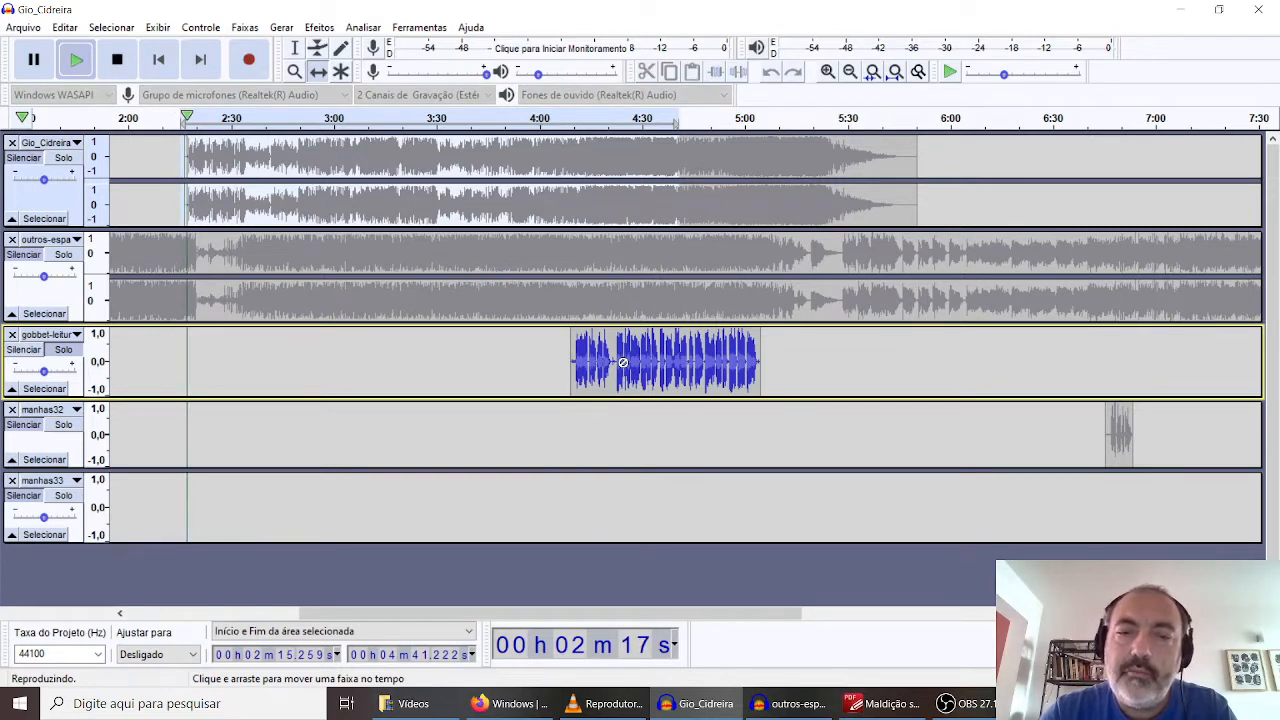
{"action": "key", "text": "space"}
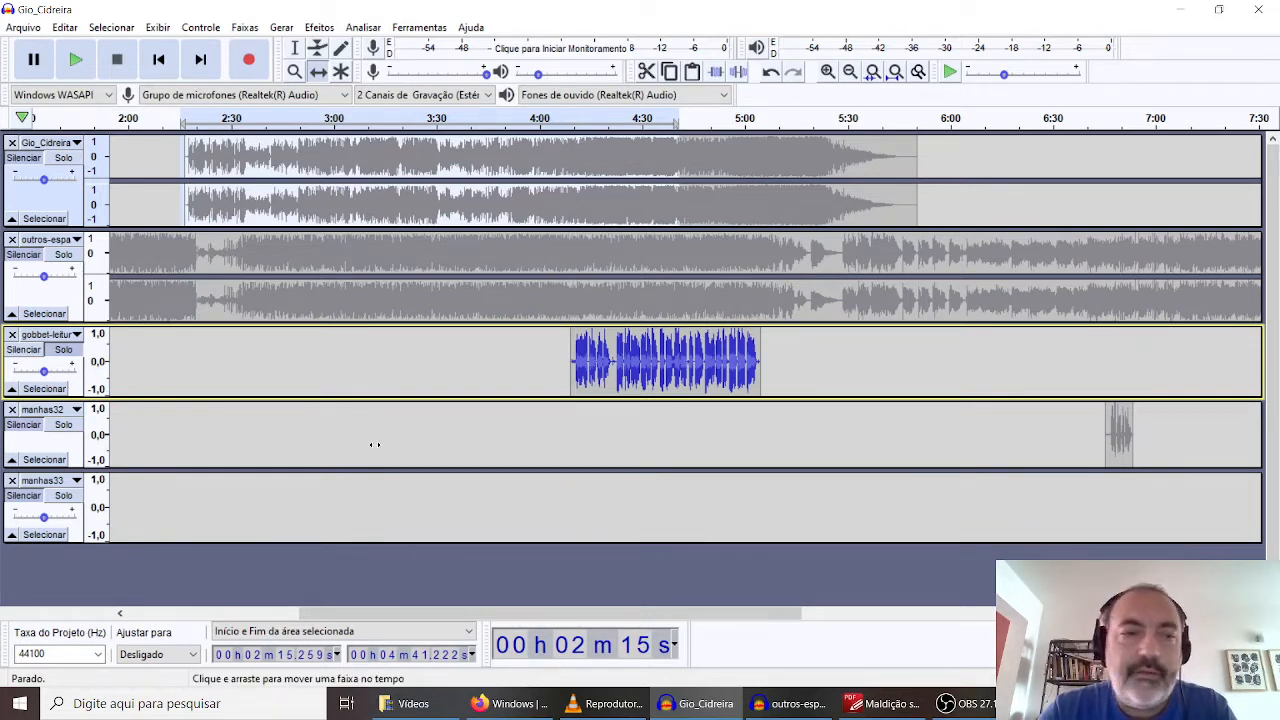
Solo manhas32, move its clip to start at about 5:15, play it briefly from about 5:16, and turn the solo off
{"action": "left_click", "coordinate": [86, 432]}
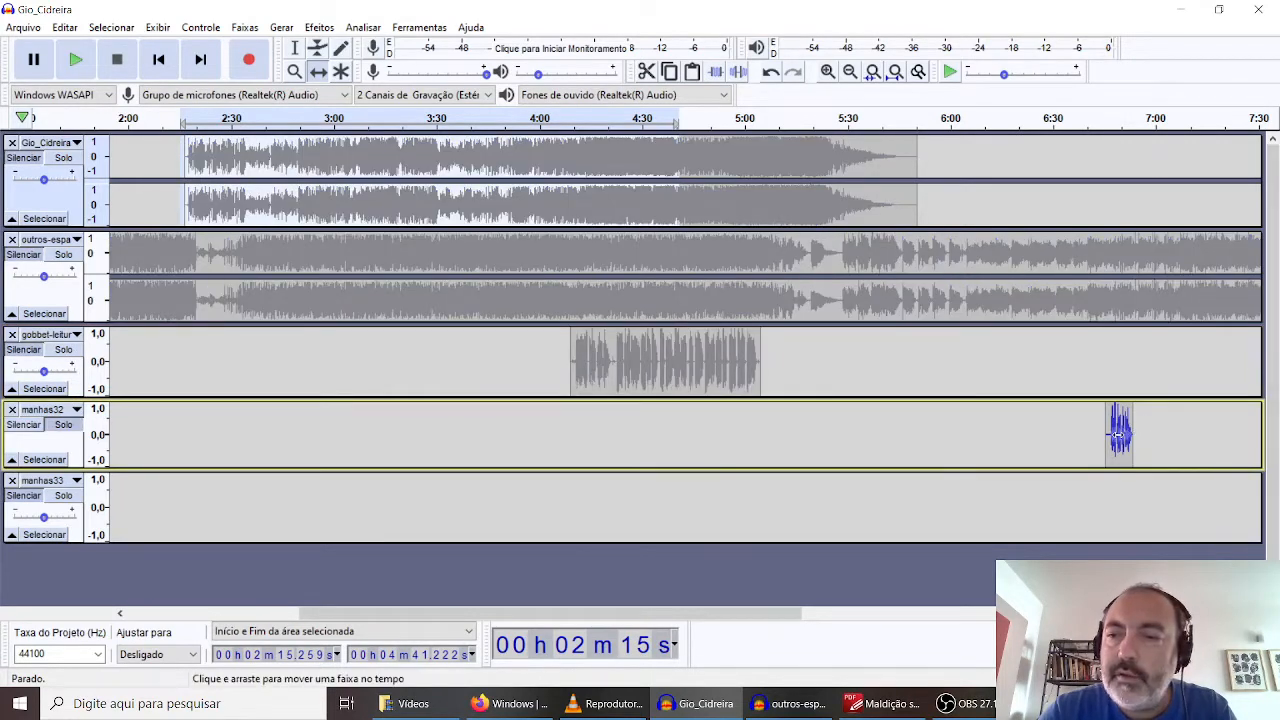
{"action": "left_click_drag", "start_coordinate": [1119, 436], "coordinate": [808, 464]}
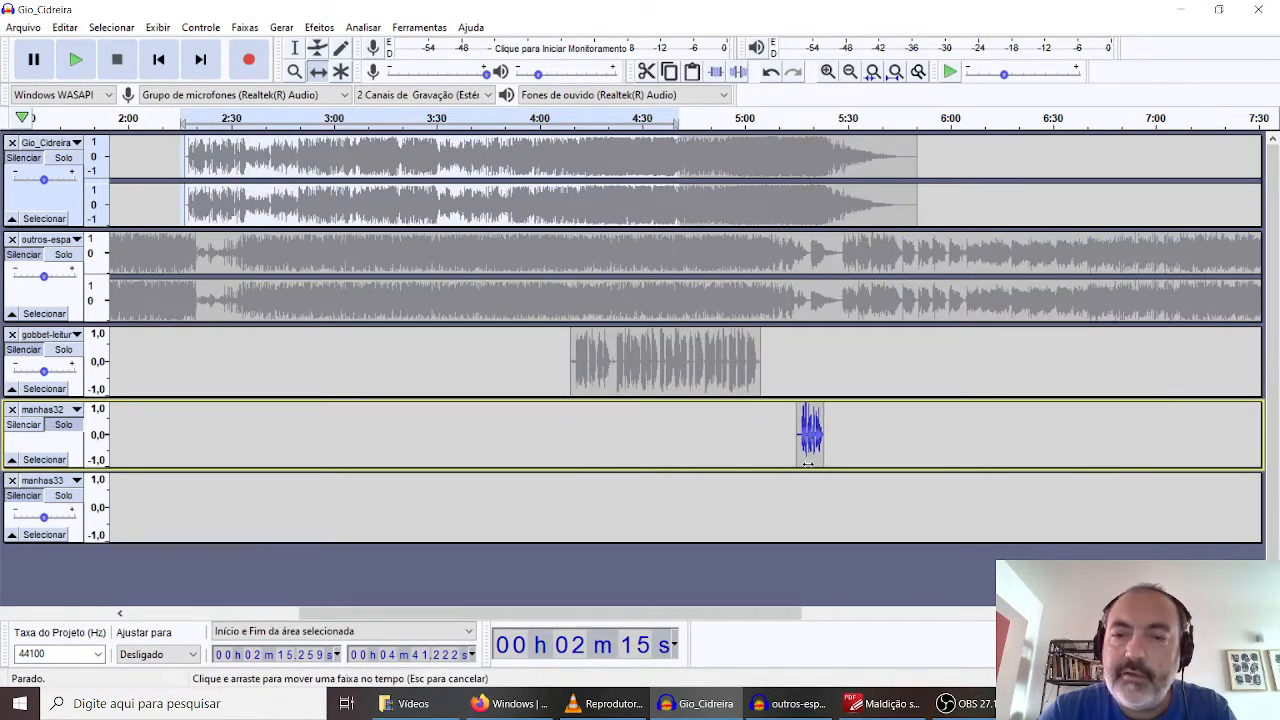
{"action": "left_click", "coordinate": [800, 118]}
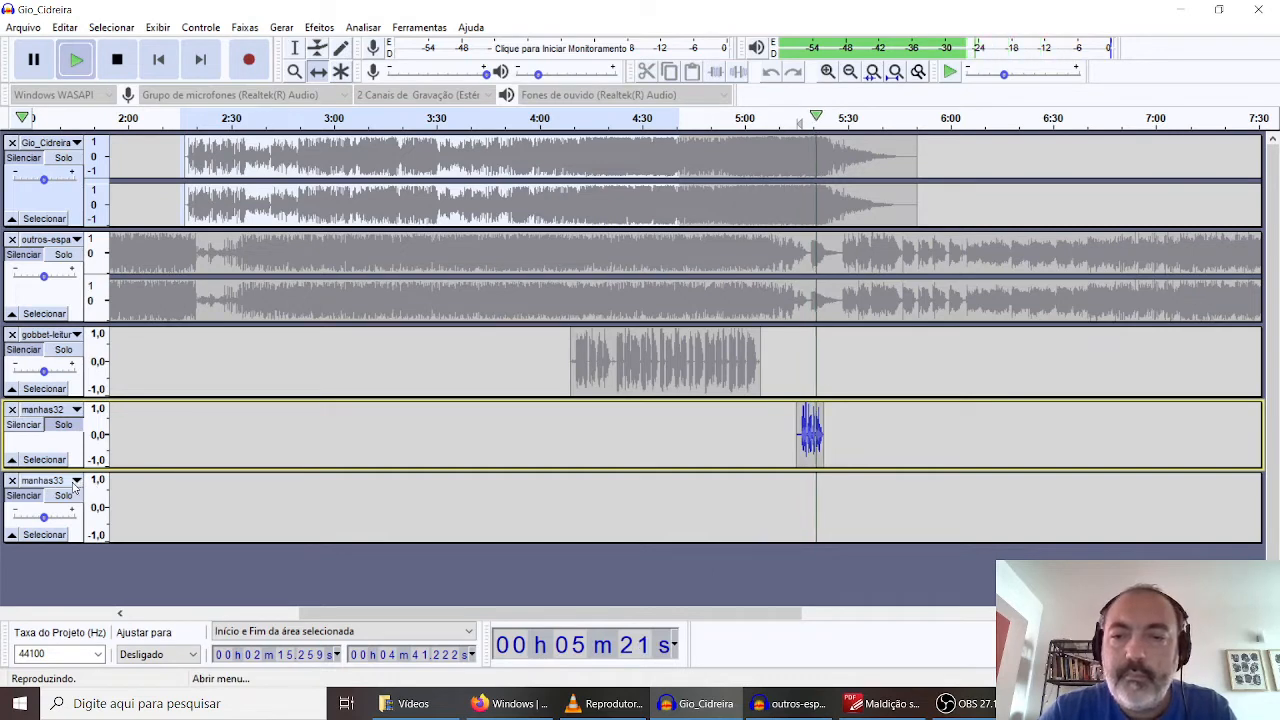
{"action": "key", "text": "space"}
{"action": "left_click", "coordinate": [63, 424]}
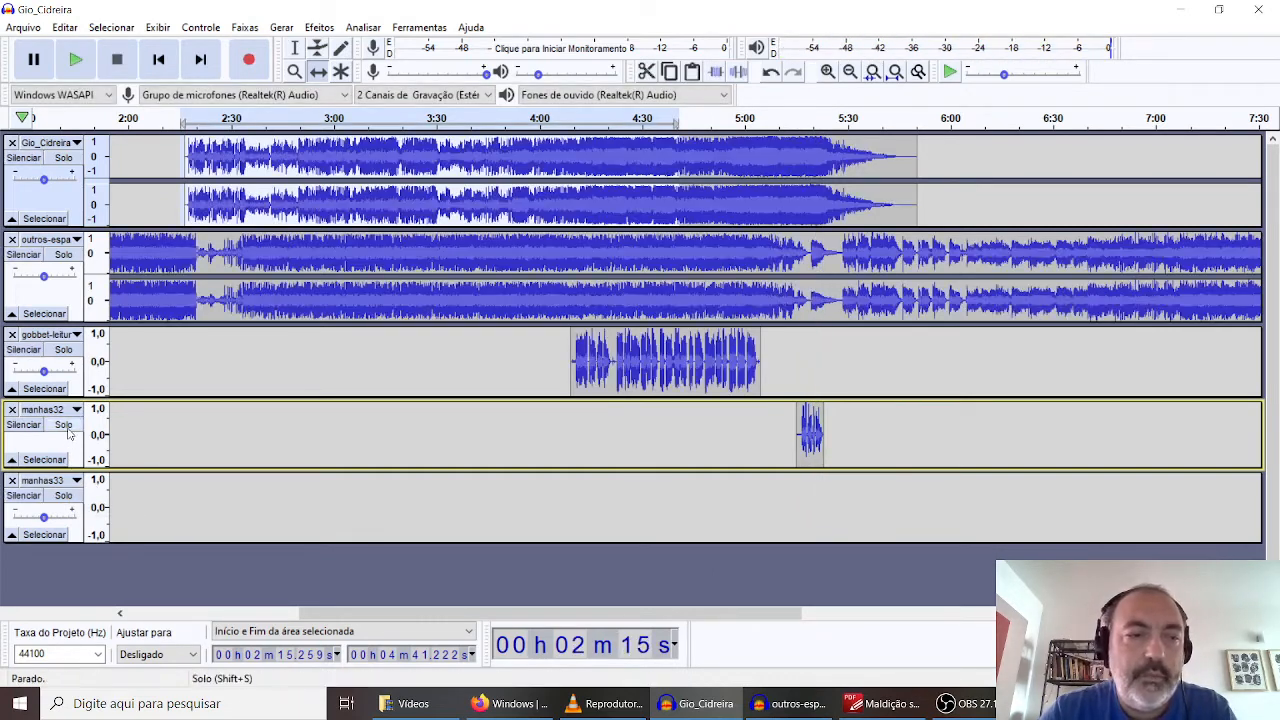
{"action": "left_click", "coordinate": [63, 496]}
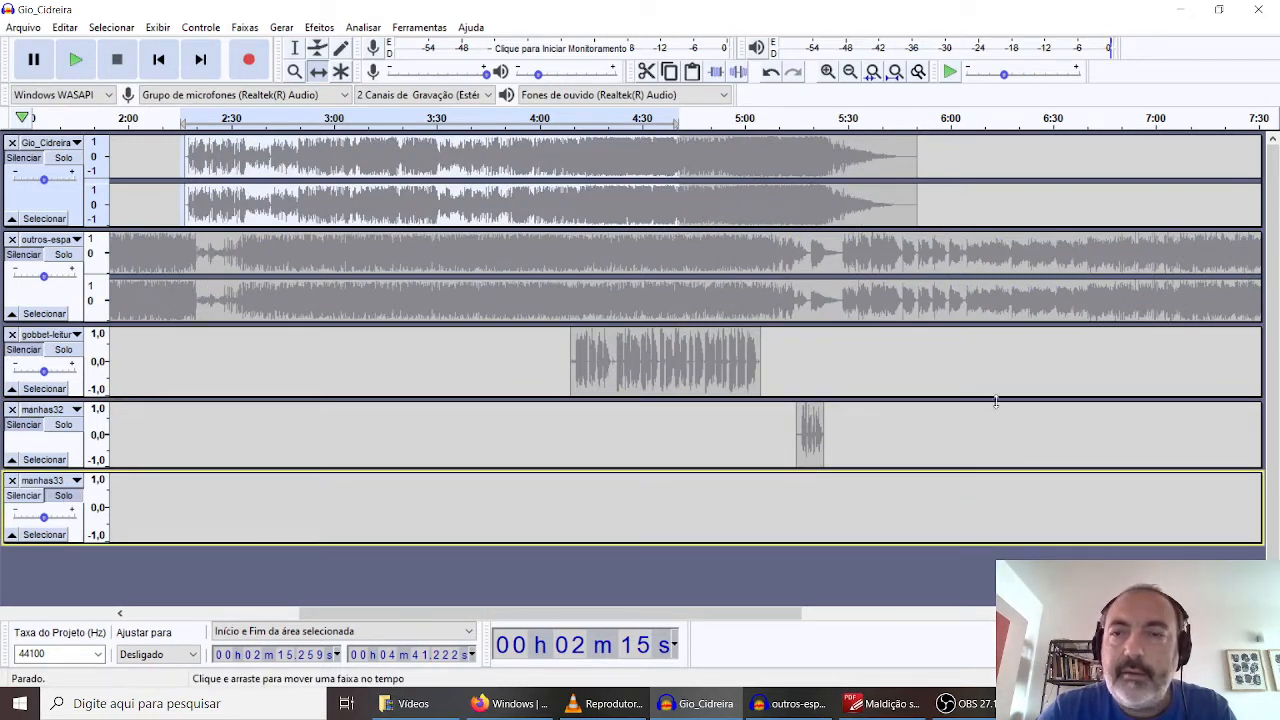
{"action": "left_click", "coordinate": [895, 72]}
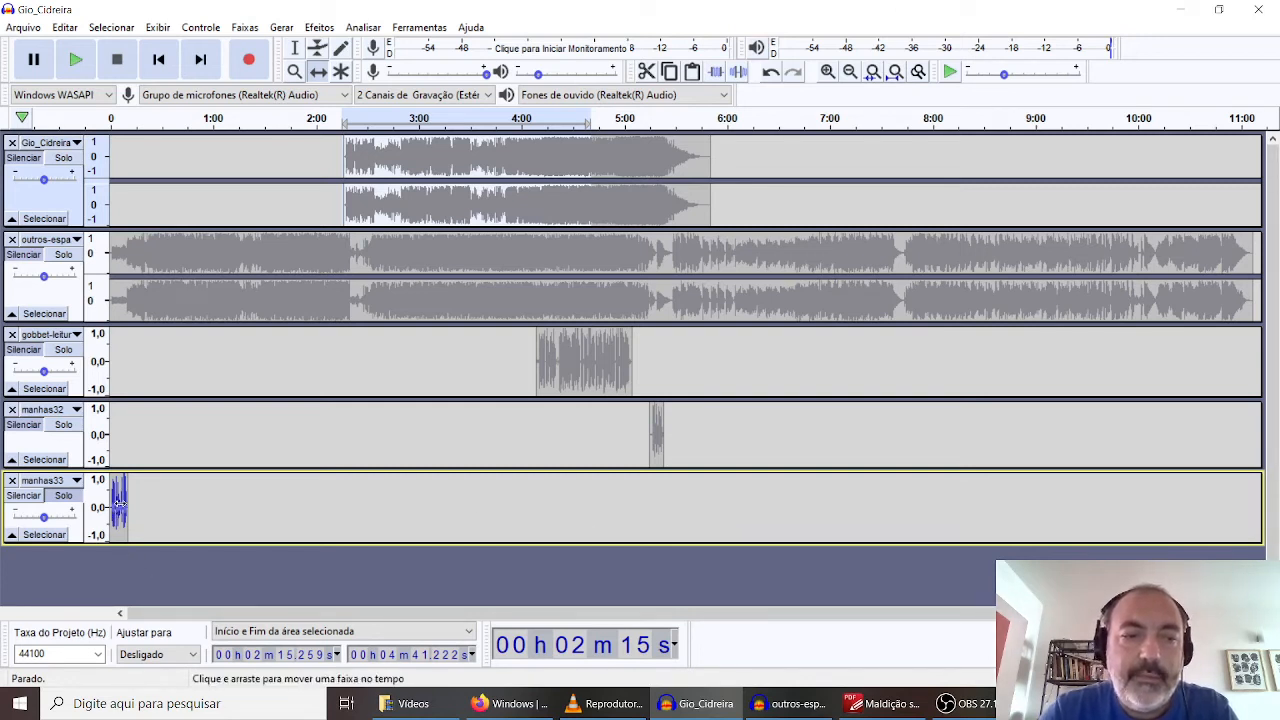
{"action": "left_click_drag", "start_coordinate": [123, 503], "coordinate": [416, 510]}
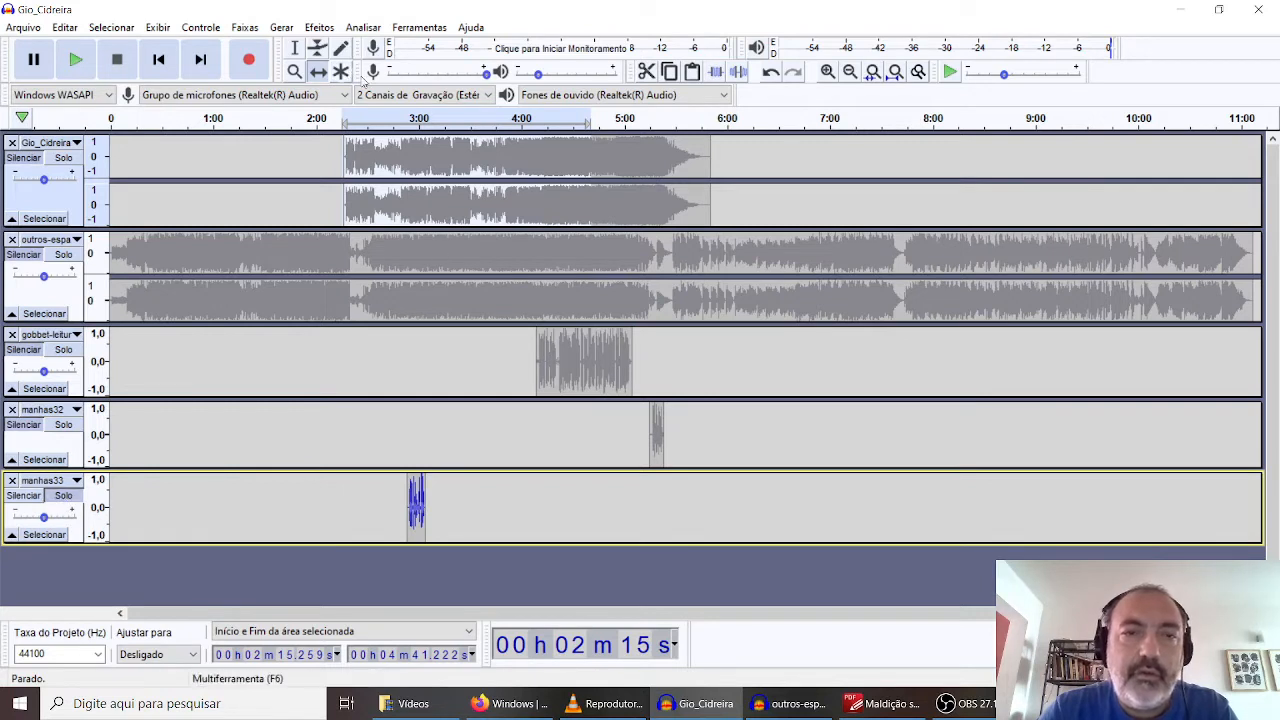
{"action": "left_click", "coordinate": [412, 118]}
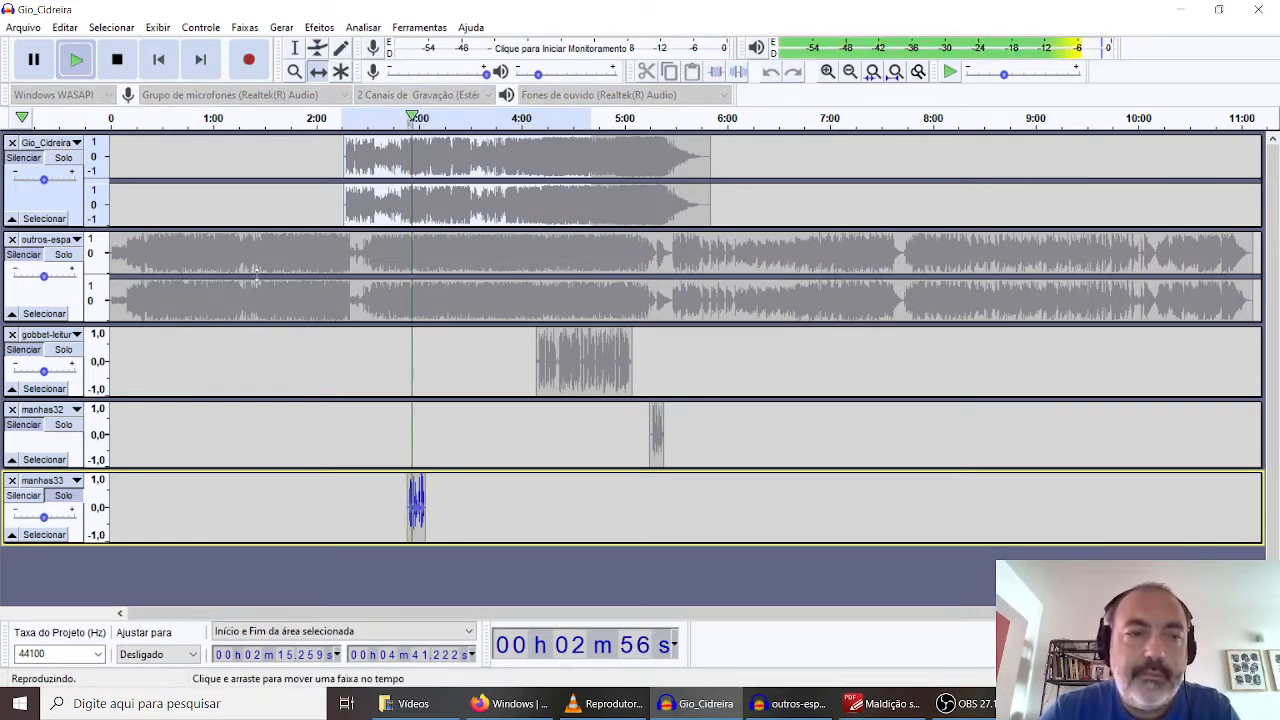
Stop playback, then add a new stereo track to the project and reduce its height
{"action": "left_click", "coordinate": [117, 62]}
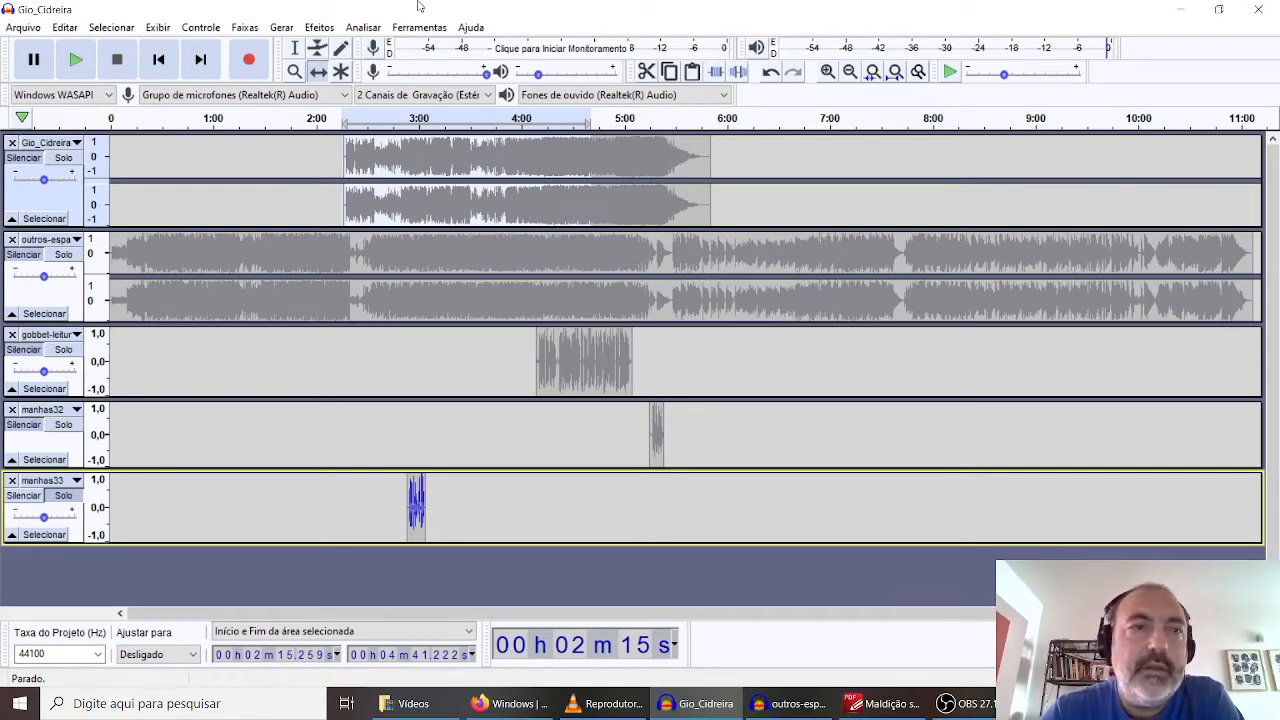
{"action": "left_click", "coordinate": [240, 28]}
{"action": "mouse_move", "coordinate": [258, 47]}
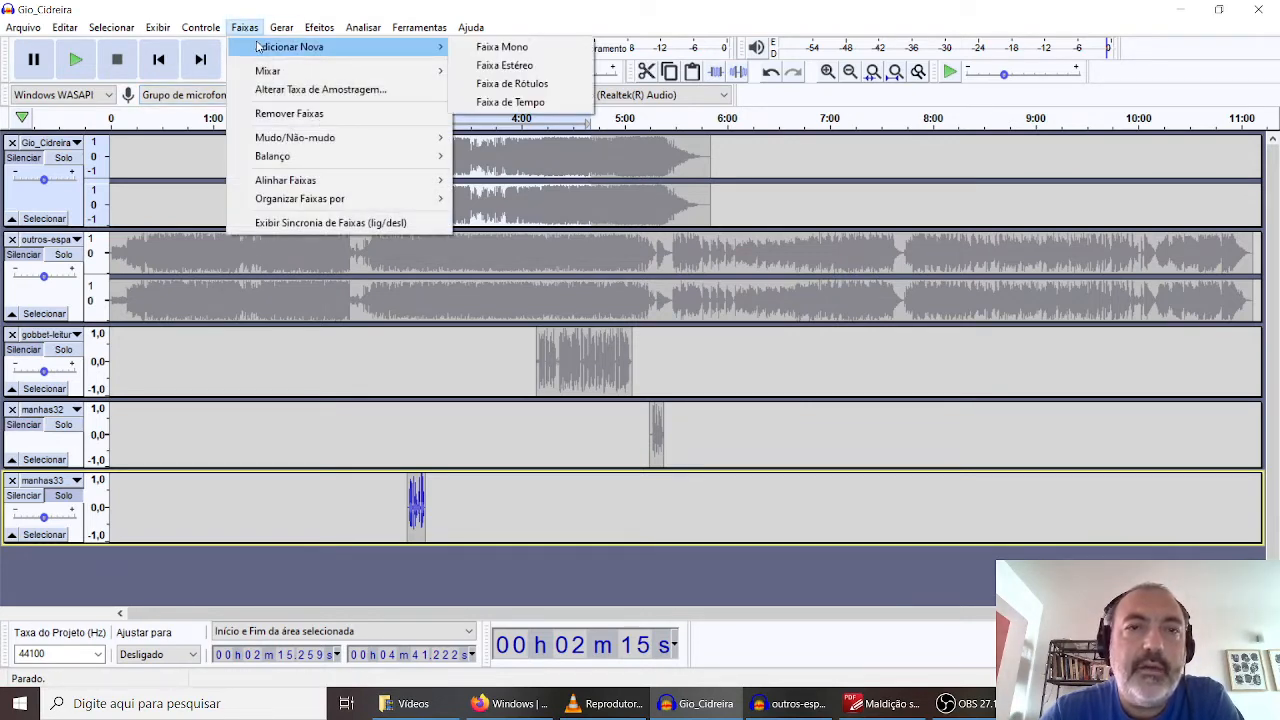
{"action": "left_click", "coordinate": [492, 67]}
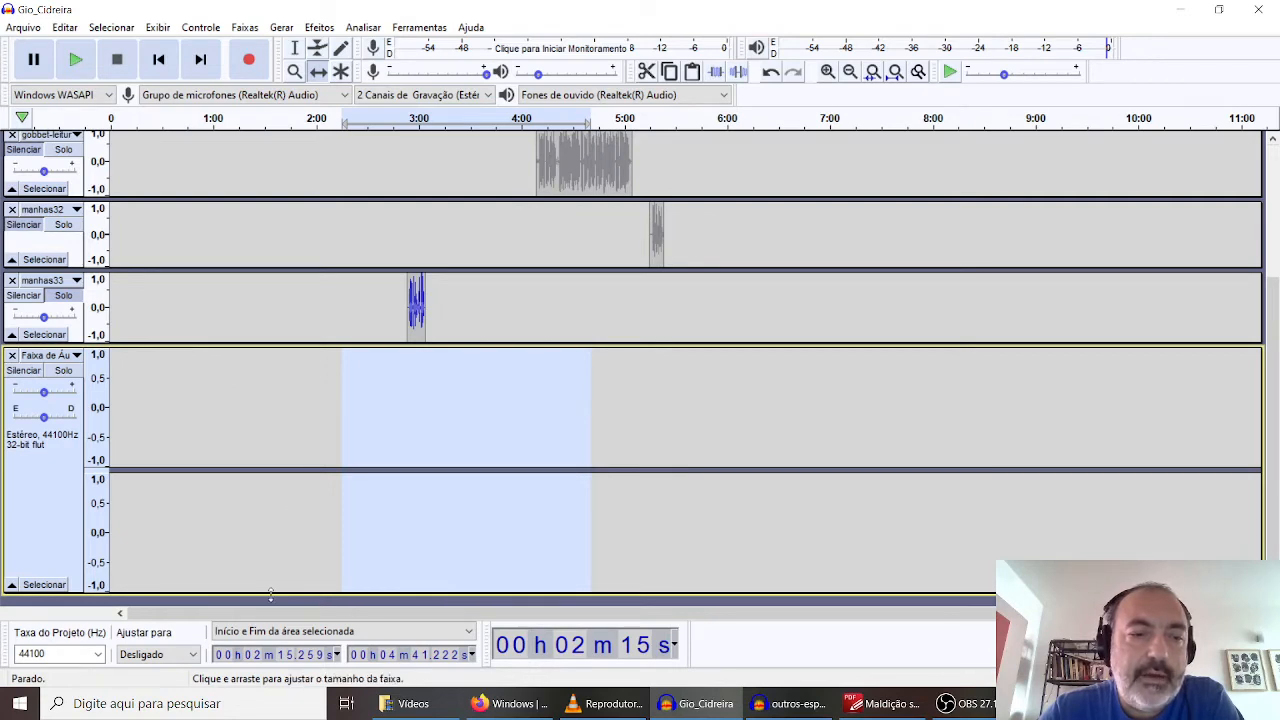
{"action": "left_click_drag", "start_coordinate": [272, 588], "coordinate": [277, 503]}
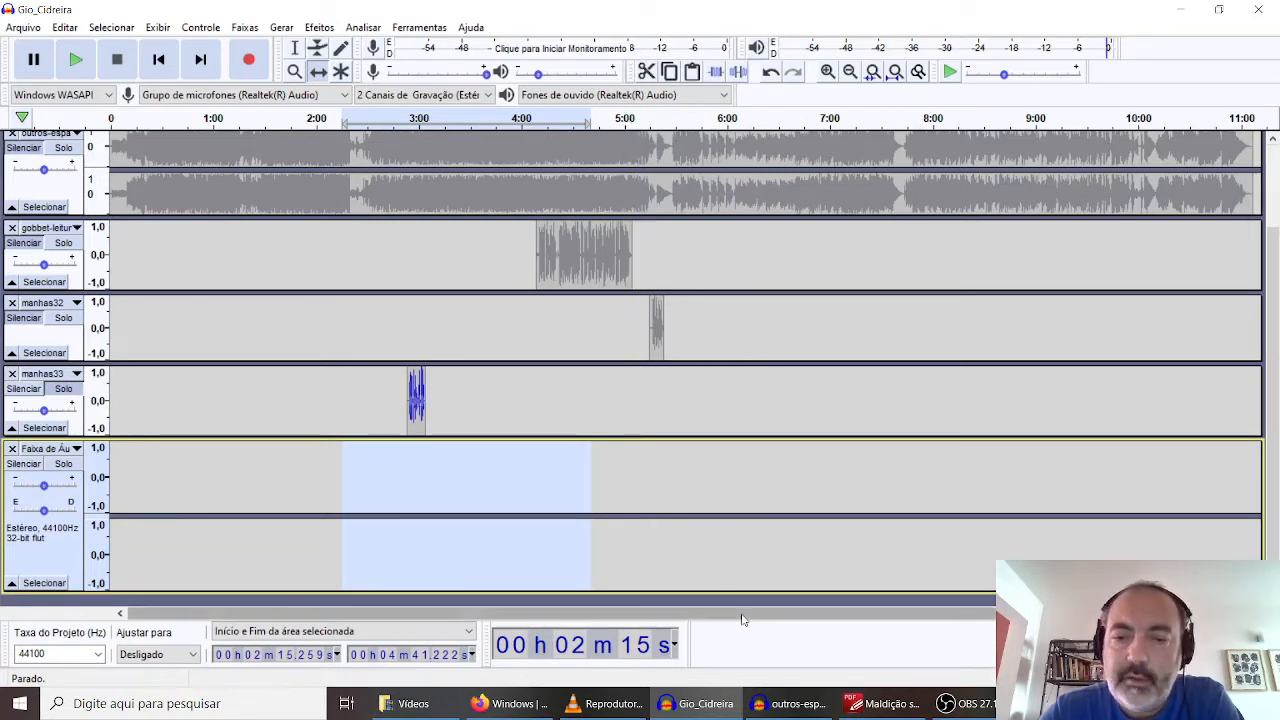
Turn off the solo on the manhas33 track so that all tracks are active
{"action": "left_click_drag", "start_coordinate": [743, 617], "coordinate": [507, 613]}
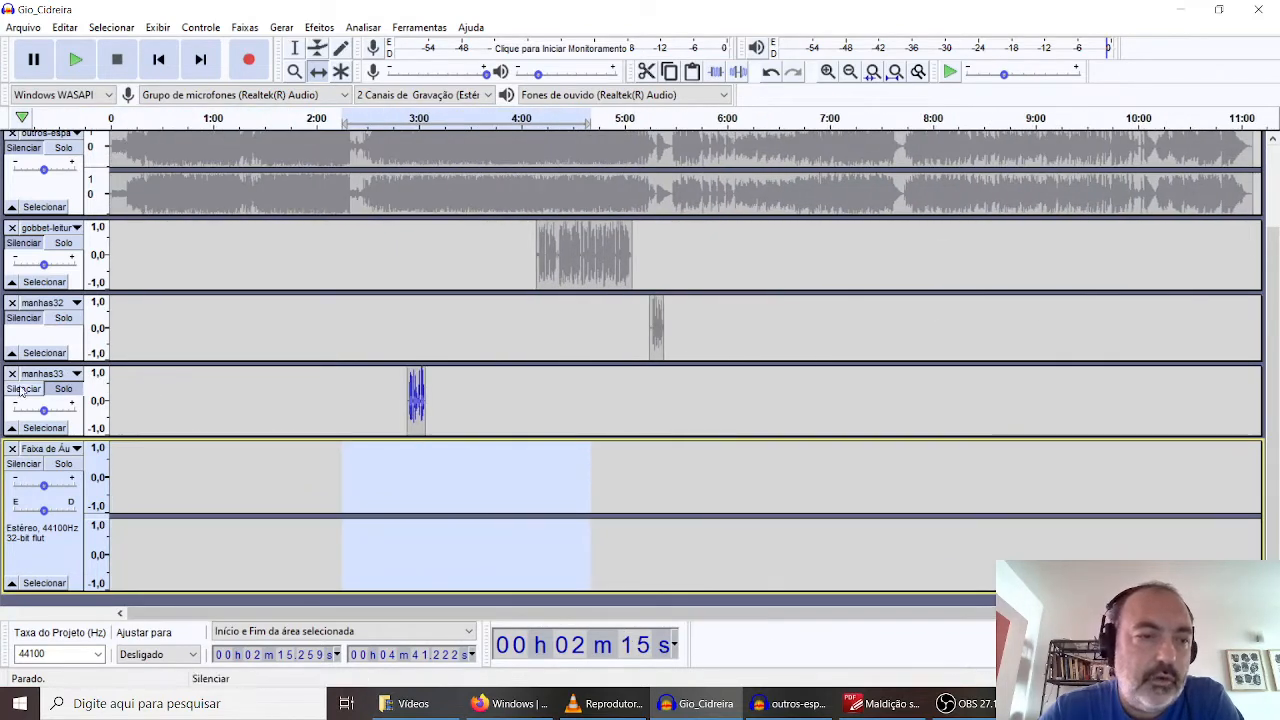
{"action": "left_click", "coordinate": [63, 388]}
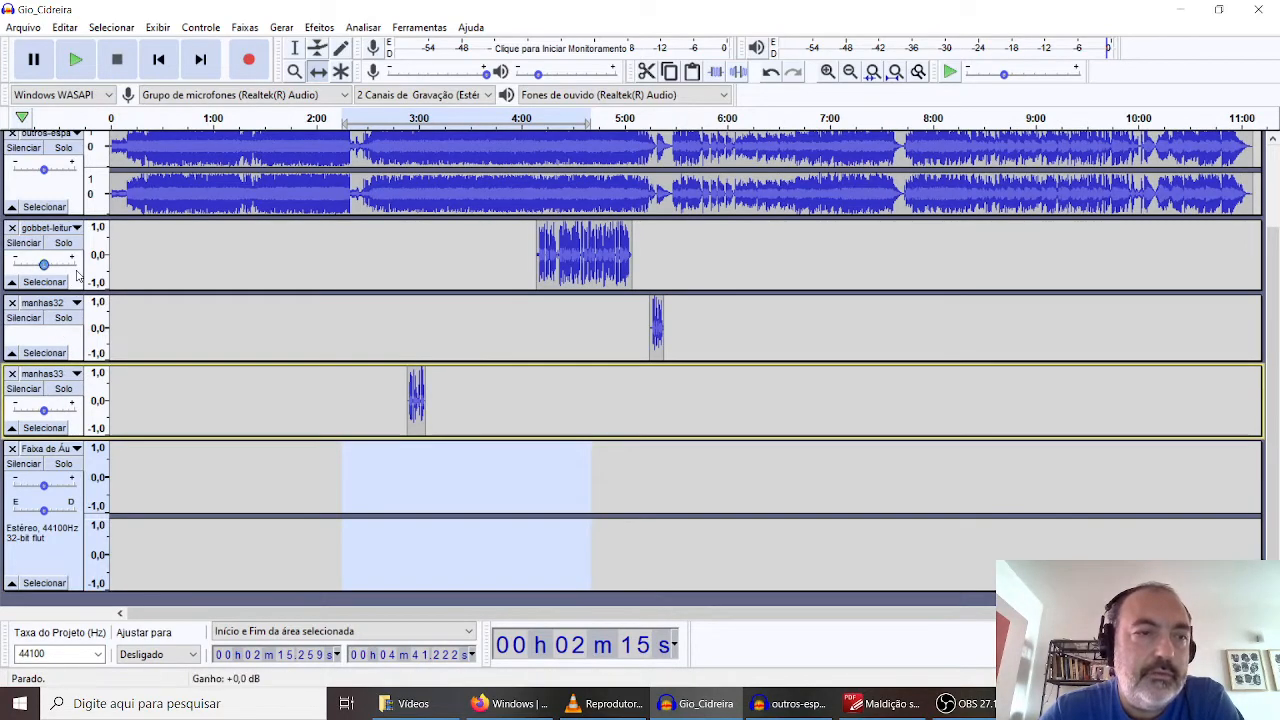
{"action": "scroll", "coordinate": [613, 450], "scroll_direction": "up", "scroll_amount": 3}
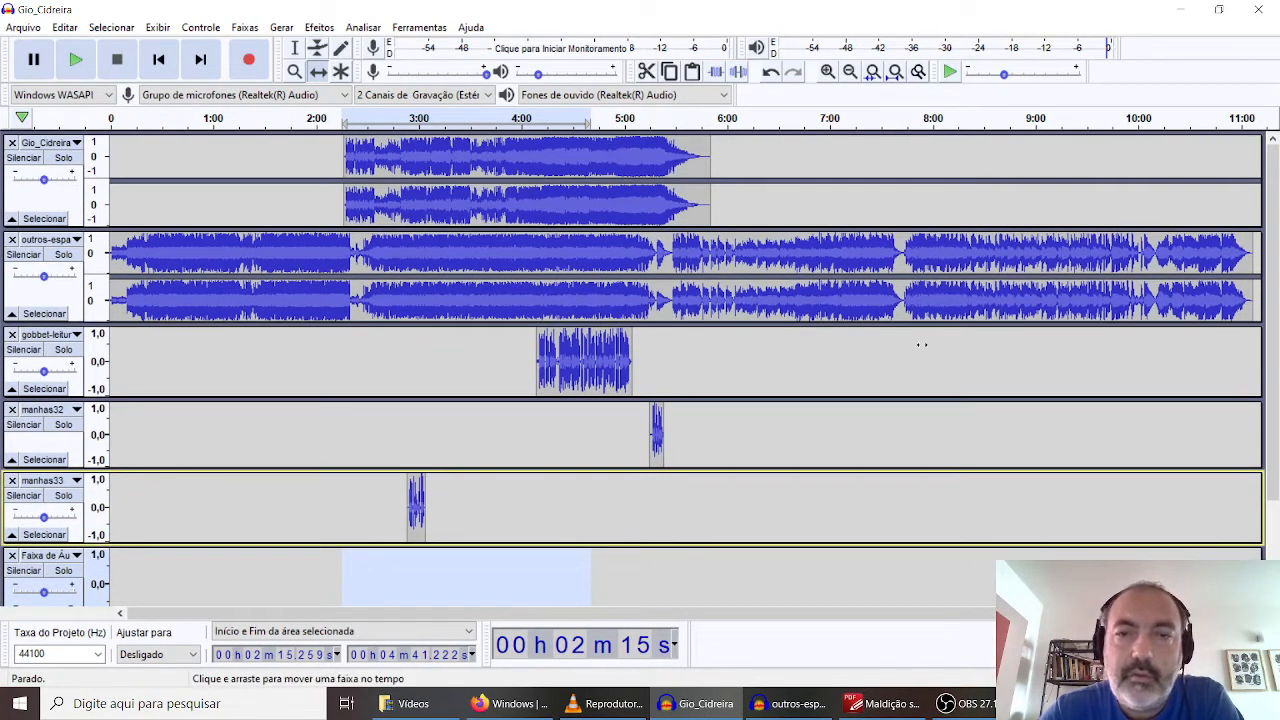
Play all tracks from about 10:58, stop, and place the cursor at about 11:07 with the Selection tool
{"action": "left_click", "coordinate": [1237, 118]}
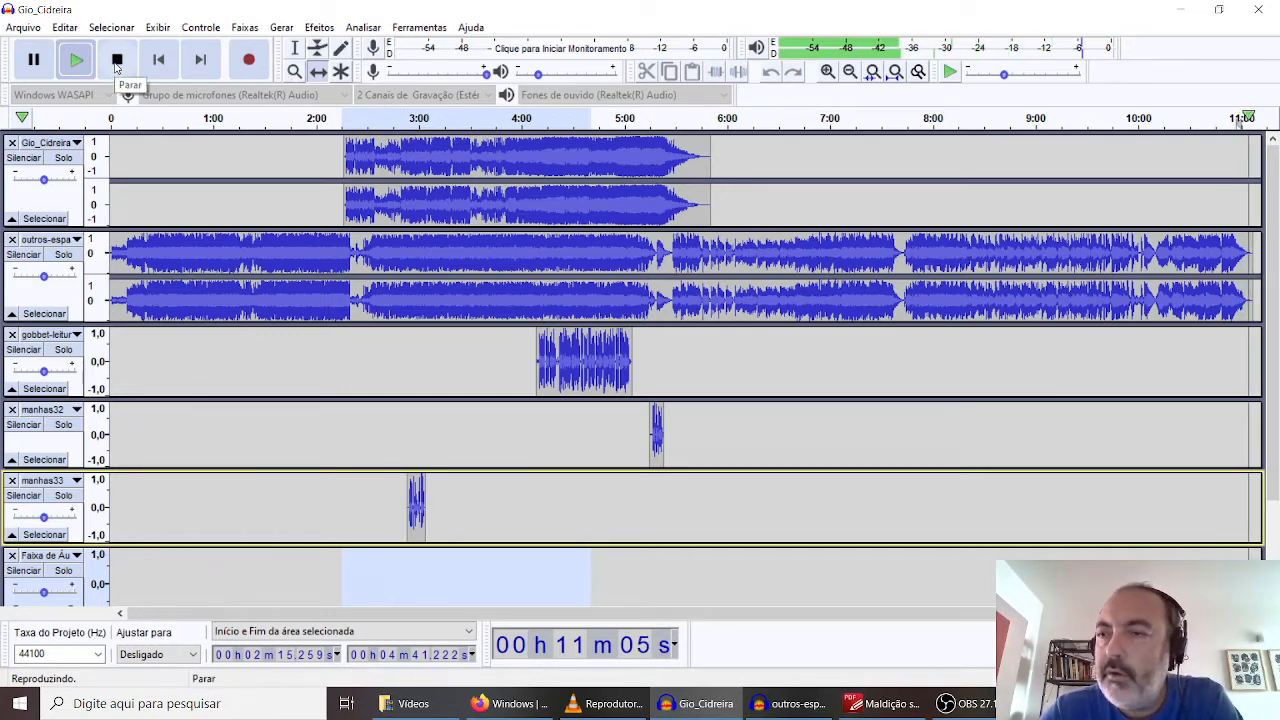
{"action": "left_click", "coordinate": [116, 61]}
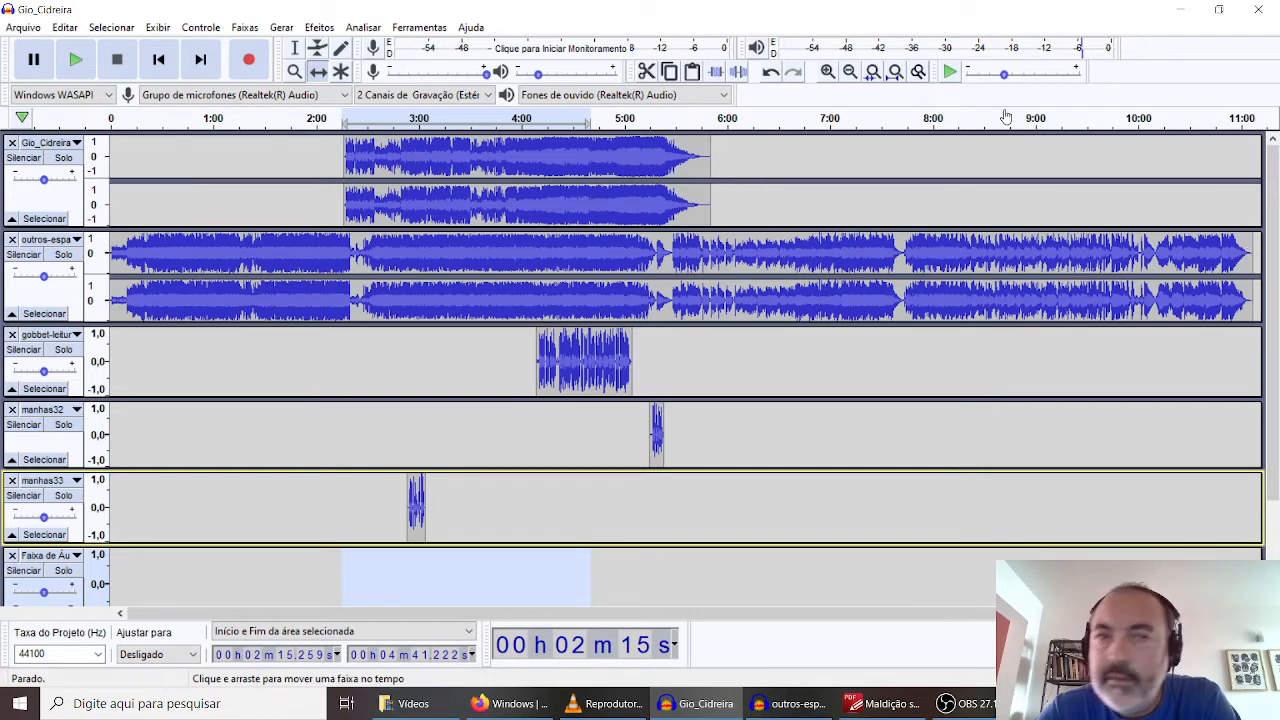
{"action": "left_click", "coordinate": [296, 50]}
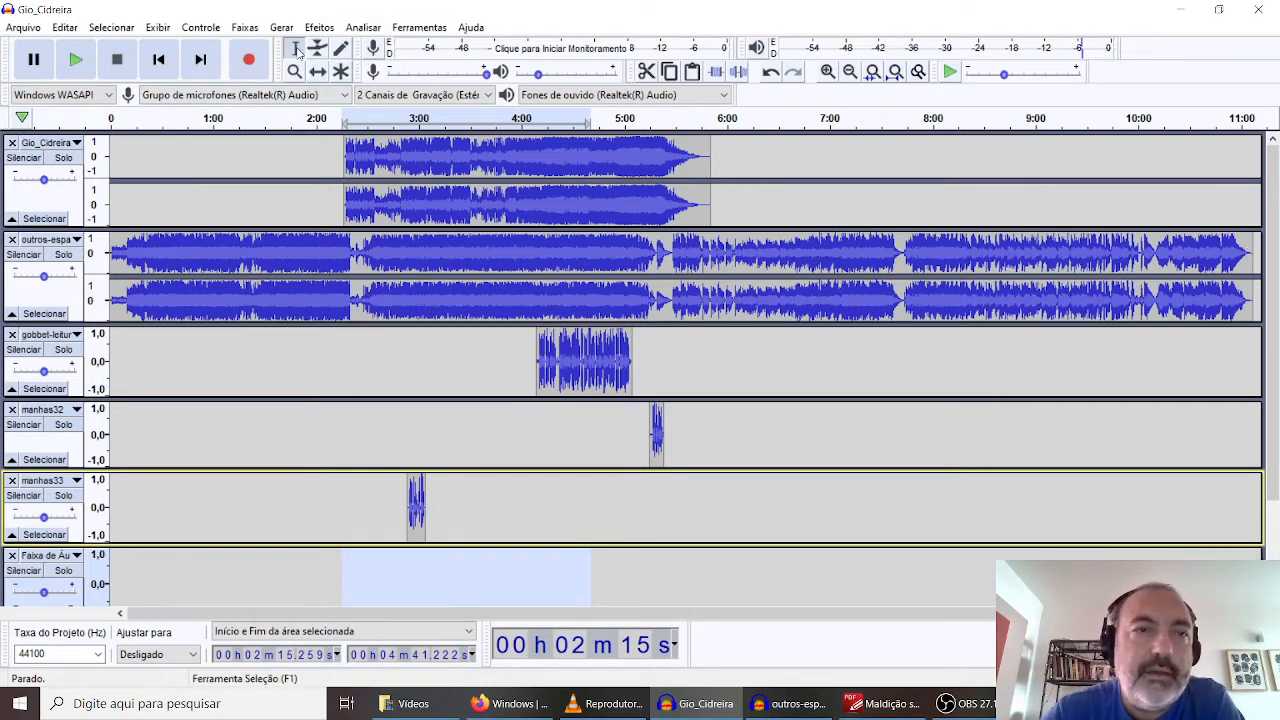
{"action": "left_click", "coordinate": [1255, 222]}
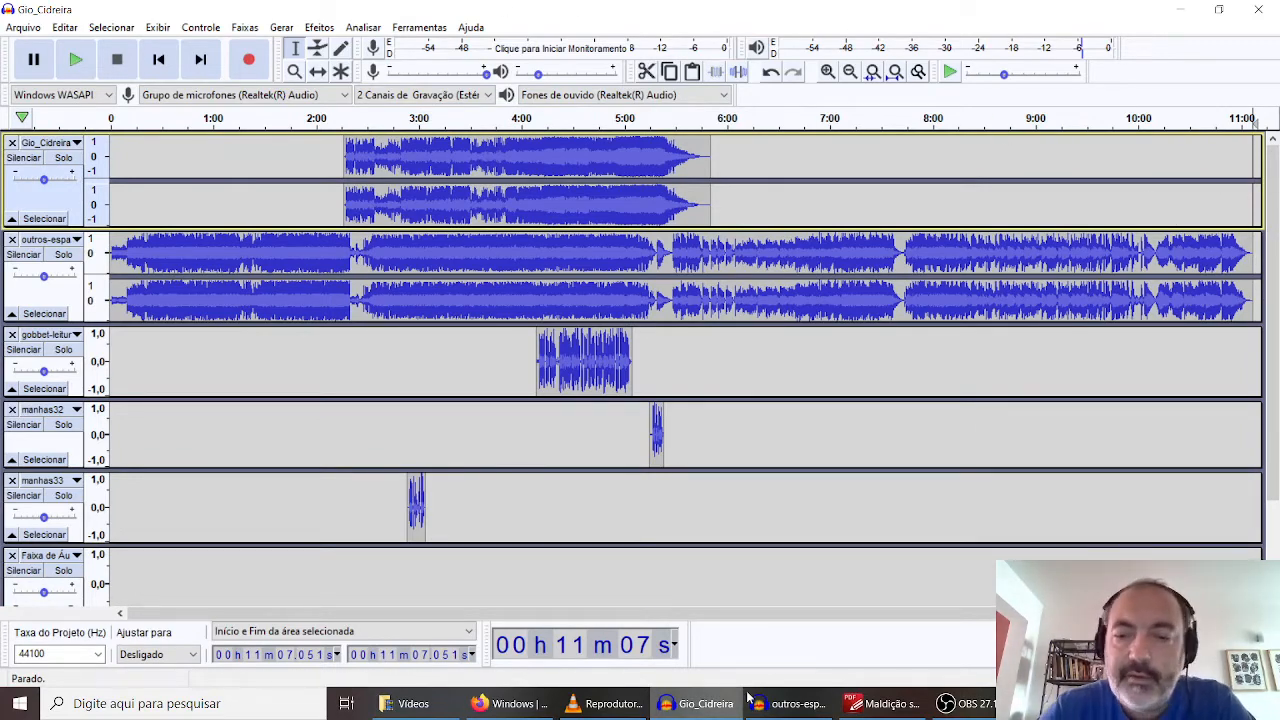
Switch to the "Maldição sobre São Paulo" document in PDF-XChange Editor and shrink its window so part of the Audacity project stays uncovered
{"action": "left_click", "coordinate": [878, 704]}
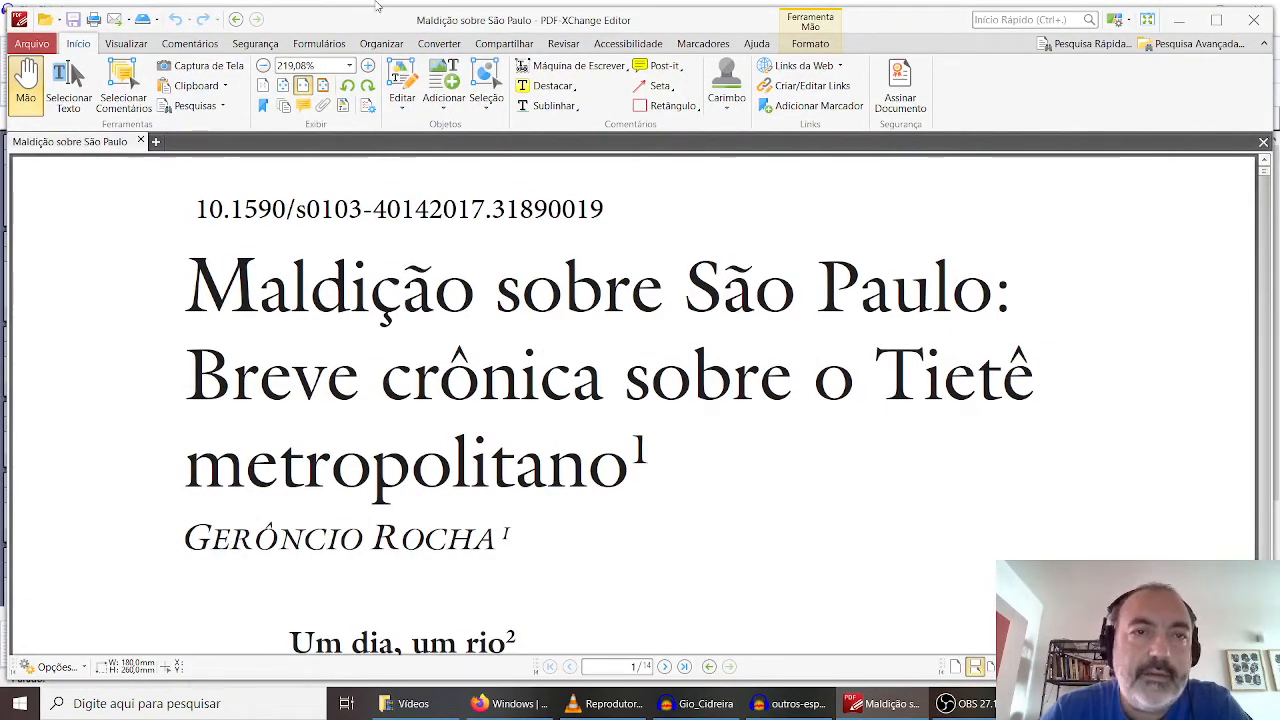
{"action": "left_click", "coordinate": [1222, 10]}
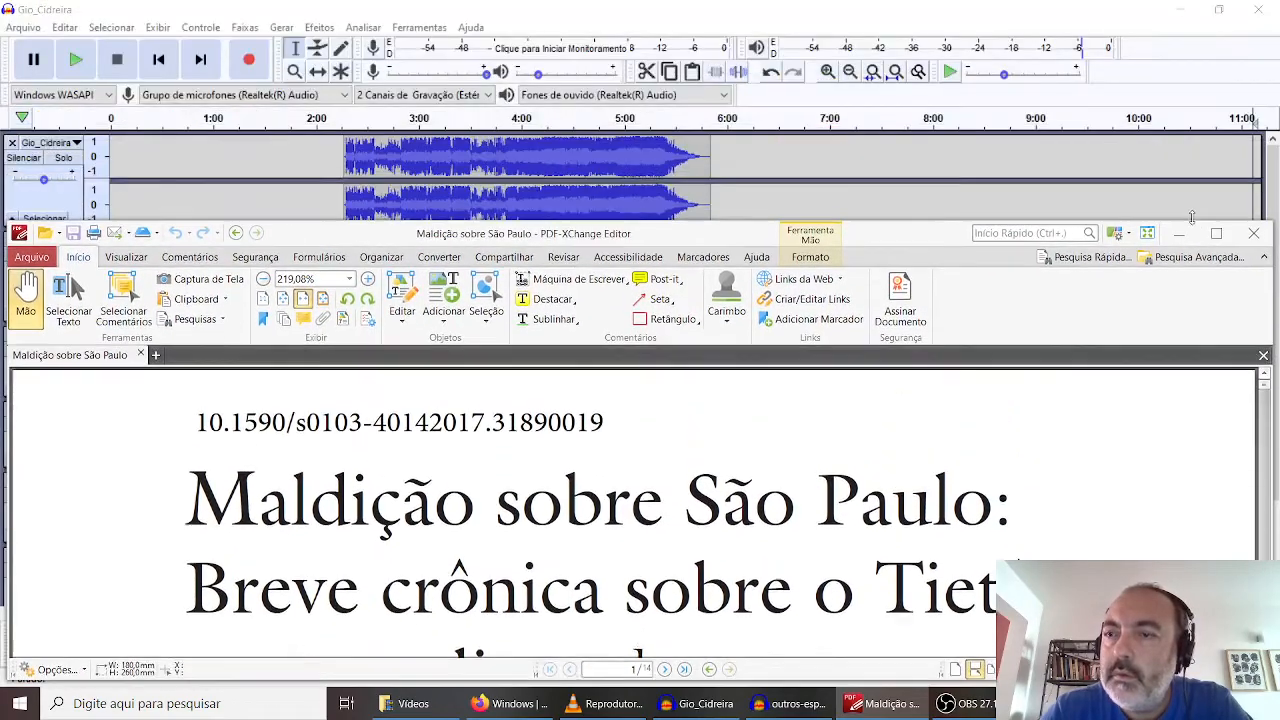
{"action": "left_click_drag", "start_coordinate": [1270, 337], "coordinate": [582, 337]}
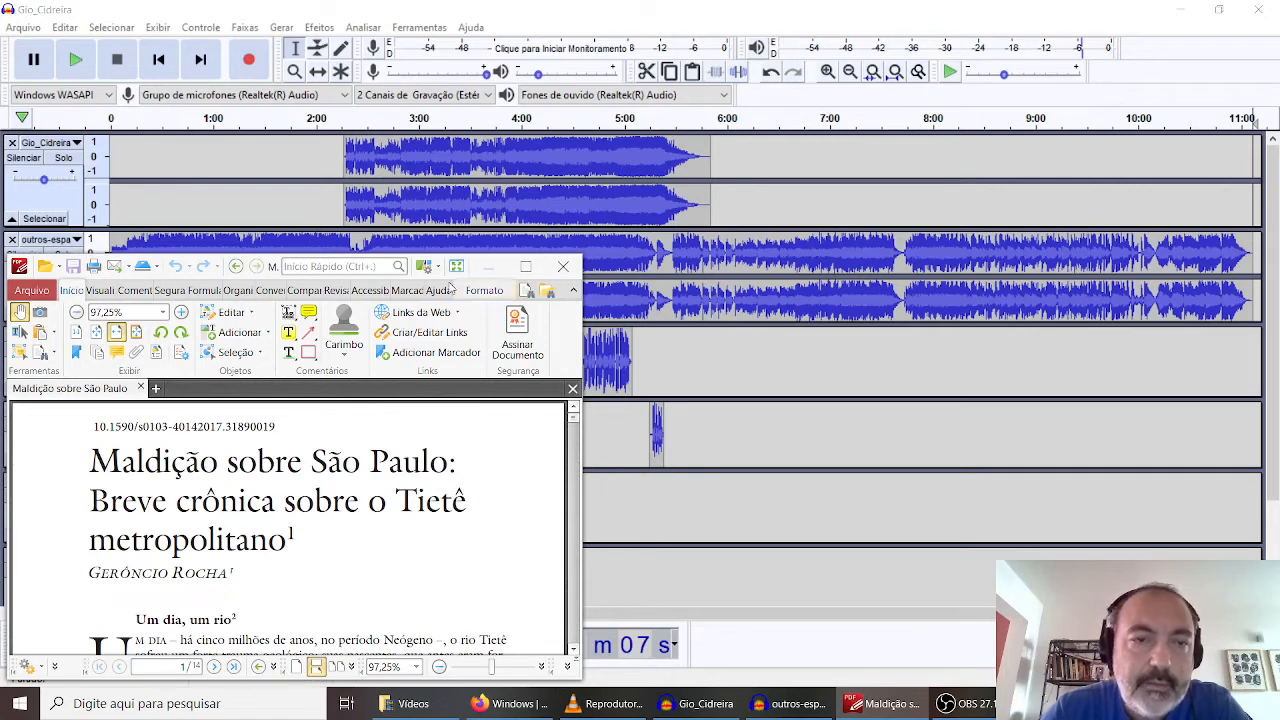
{"action": "left_click", "coordinate": [20, 268]}
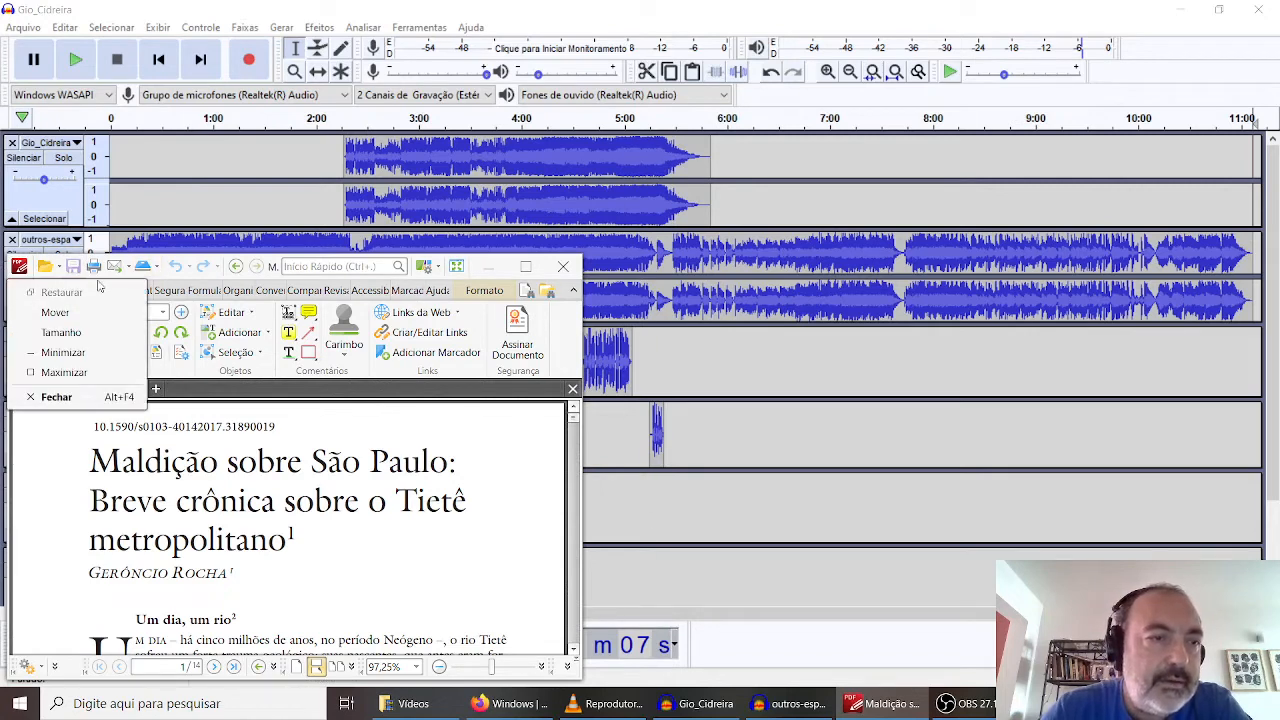
{"action": "left_click", "coordinate": [228, 270]}
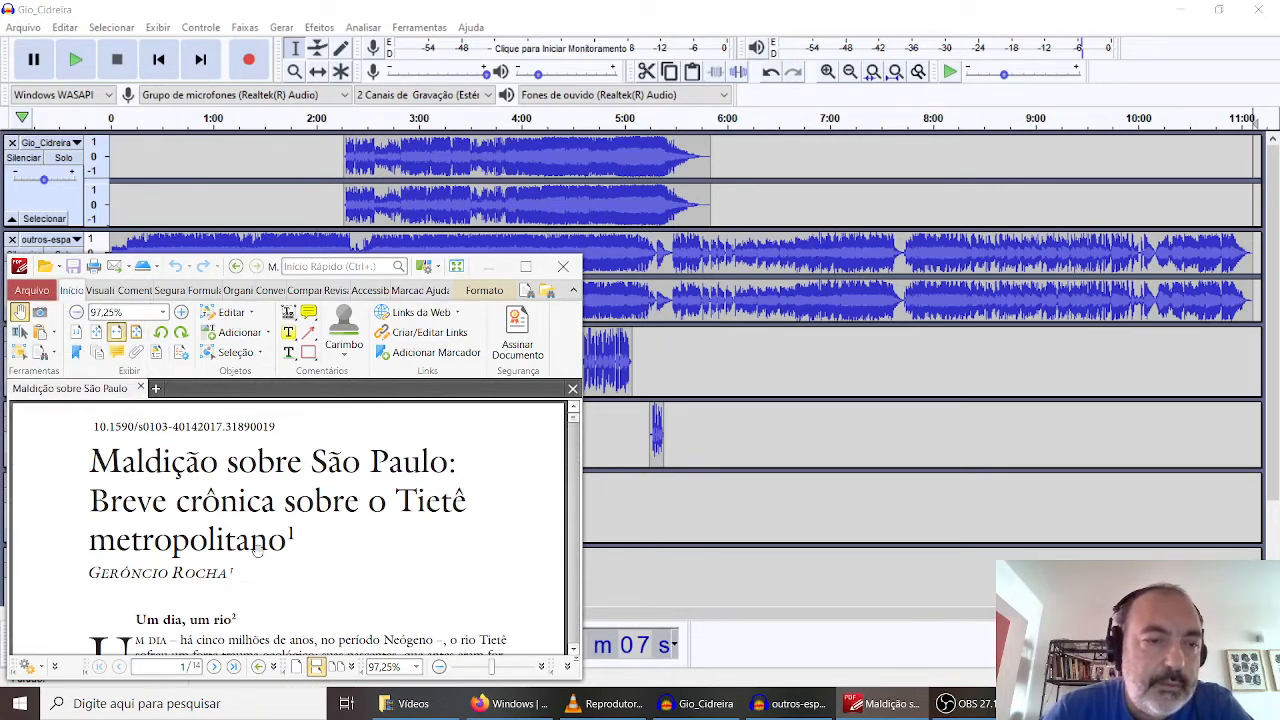
{"action": "scroll", "coordinate": [257, 549], "scroll_direction": "down", "scroll_amount": 2}
{"action": "scroll", "coordinate": [276, 545], "scroll_direction": "down", "scroll_amount": 2}
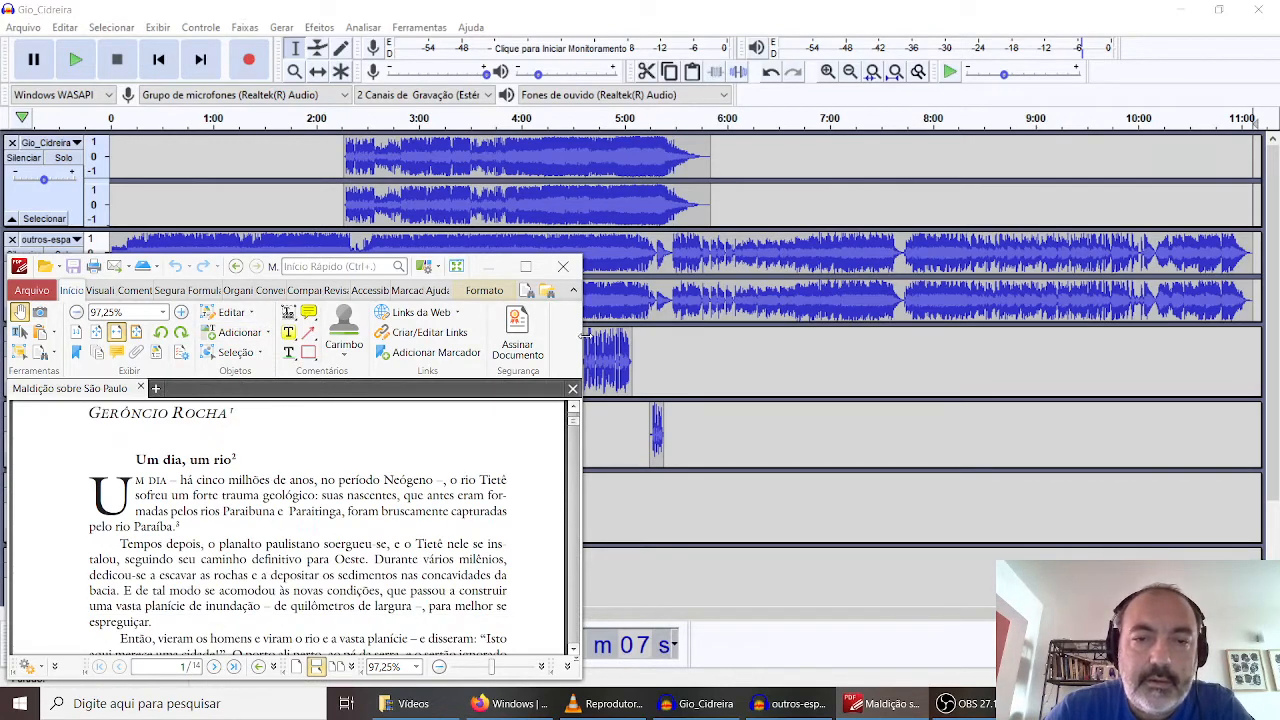
Reposition and resize the PDF window so it covers only the later part of the timeline, leaving the track controls uncovered
{"action": "left_click_drag", "start_coordinate": [583, 336], "coordinate": [862, 352]}
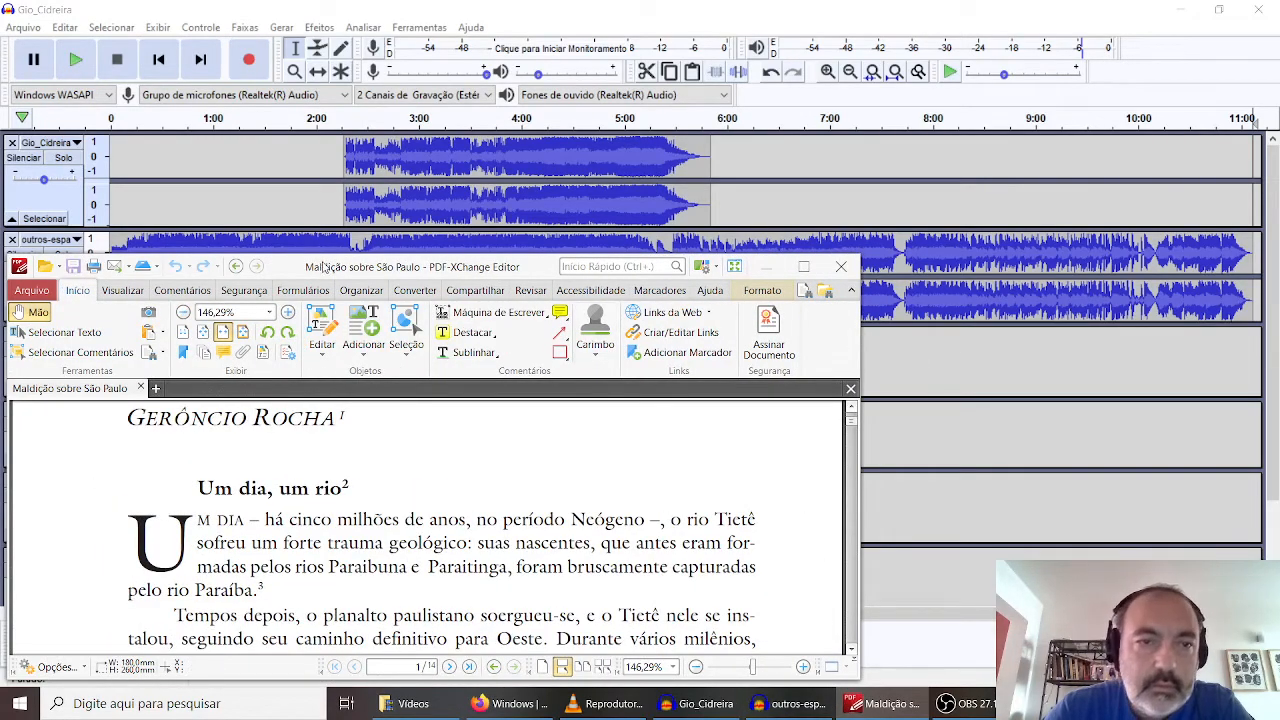
{"action": "left_click_drag", "start_coordinate": [288, 274], "coordinate": [681, 266]}
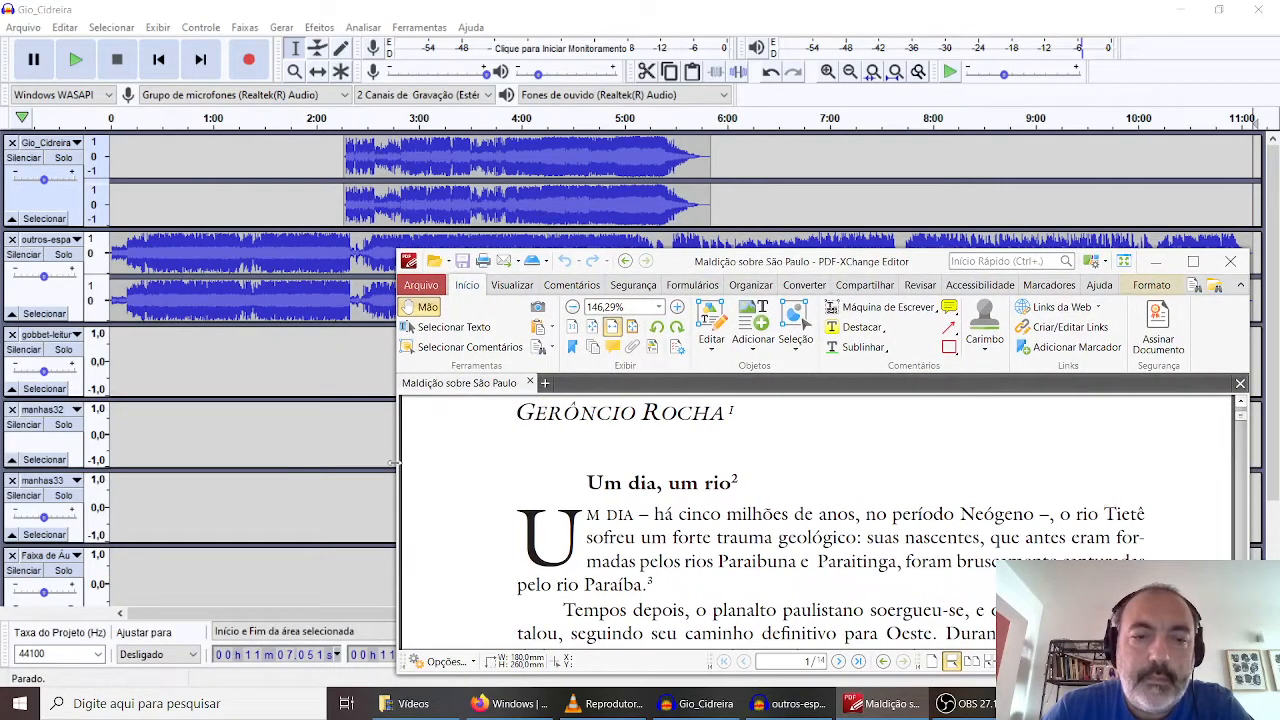
{"action": "left_click_drag", "start_coordinate": [395, 466], "coordinate": [677, 488]}
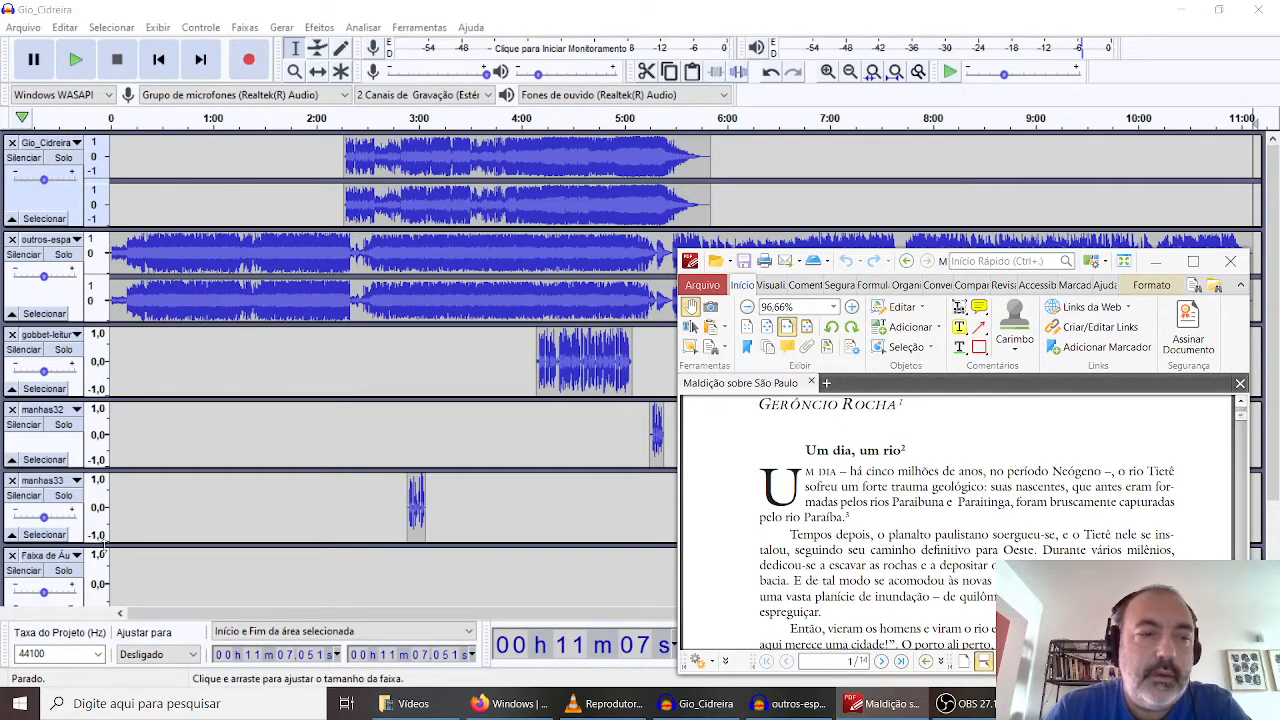
Return to Audacity, select the new stereo track, record into it from 0:00, and solo it during the recording
{"action": "scroll", "coordinate": [52, 500], "scroll_direction": "down", "scroll_amount": 3}
{"action": "left_click", "coordinate": [58, 540]}
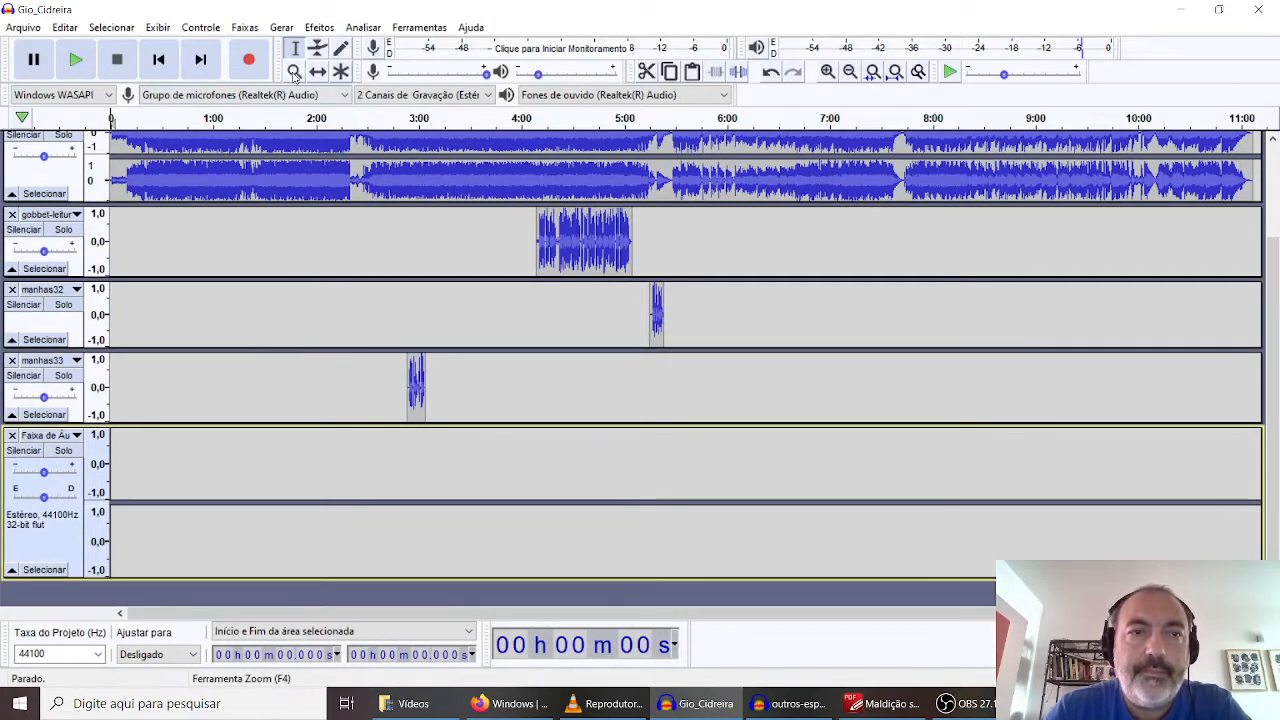
{"action": "left_click", "coordinate": [247, 62]}
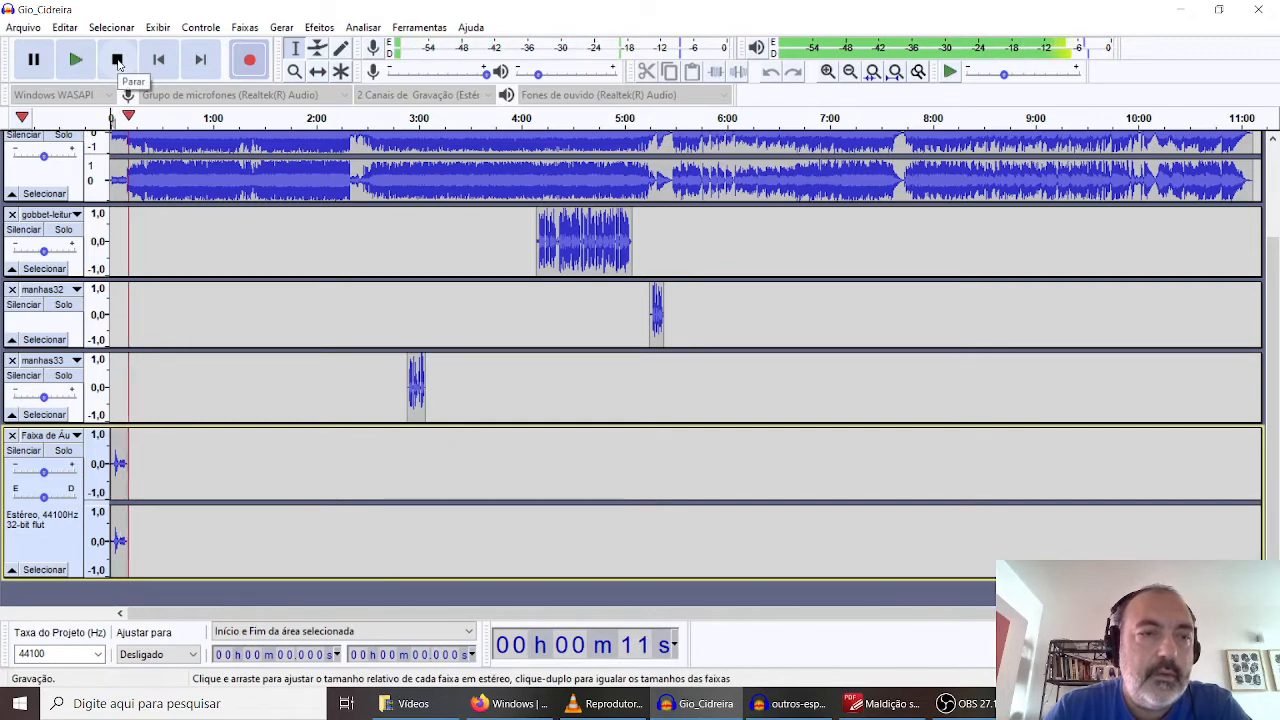
{"action": "left_click", "coordinate": [63, 450]}
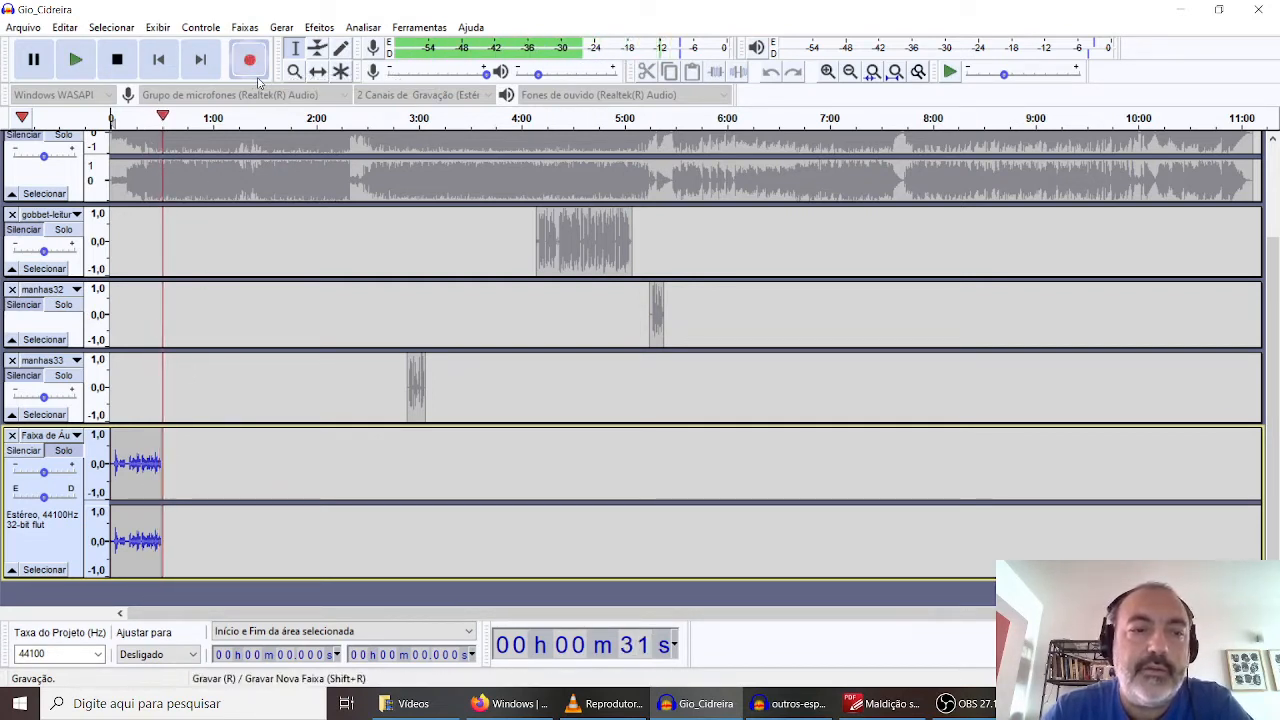
Bring up the "Maldição sobre São Paulo" PDF during the recording, read from its title through the opening paragraphs, and minimize it
{"action": "left_click", "coordinate": [878, 704]}
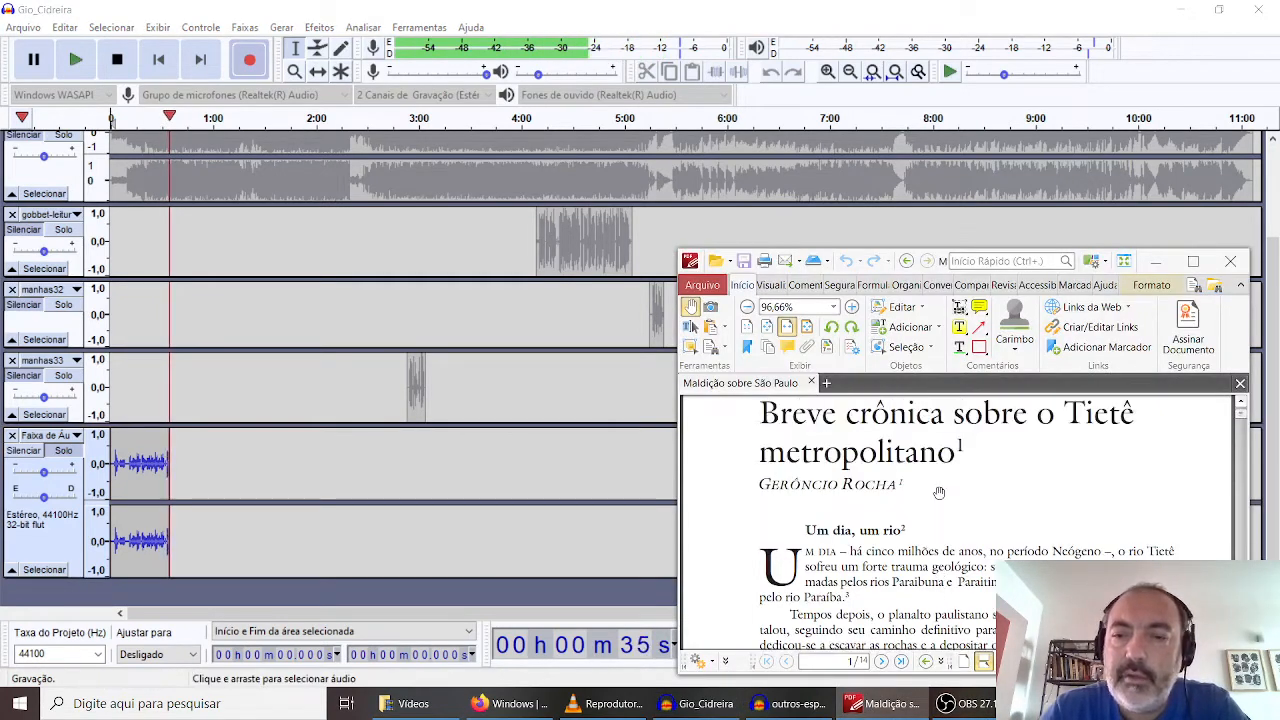
{"action": "scroll", "coordinate": [939, 492], "scroll_direction": "up", "scroll_amount": 2}
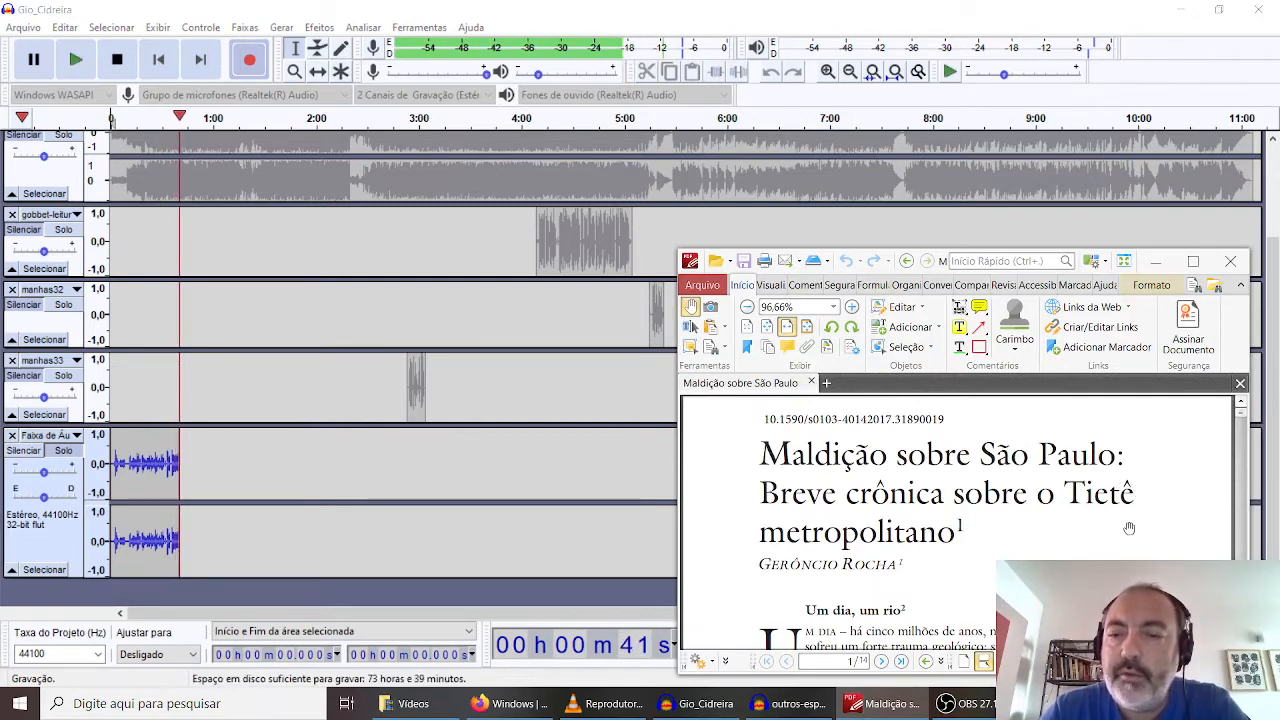
{"action": "scroll", "coordinate": [1129, 527], "scroll_direction": "down", "scroll_amount": 3}
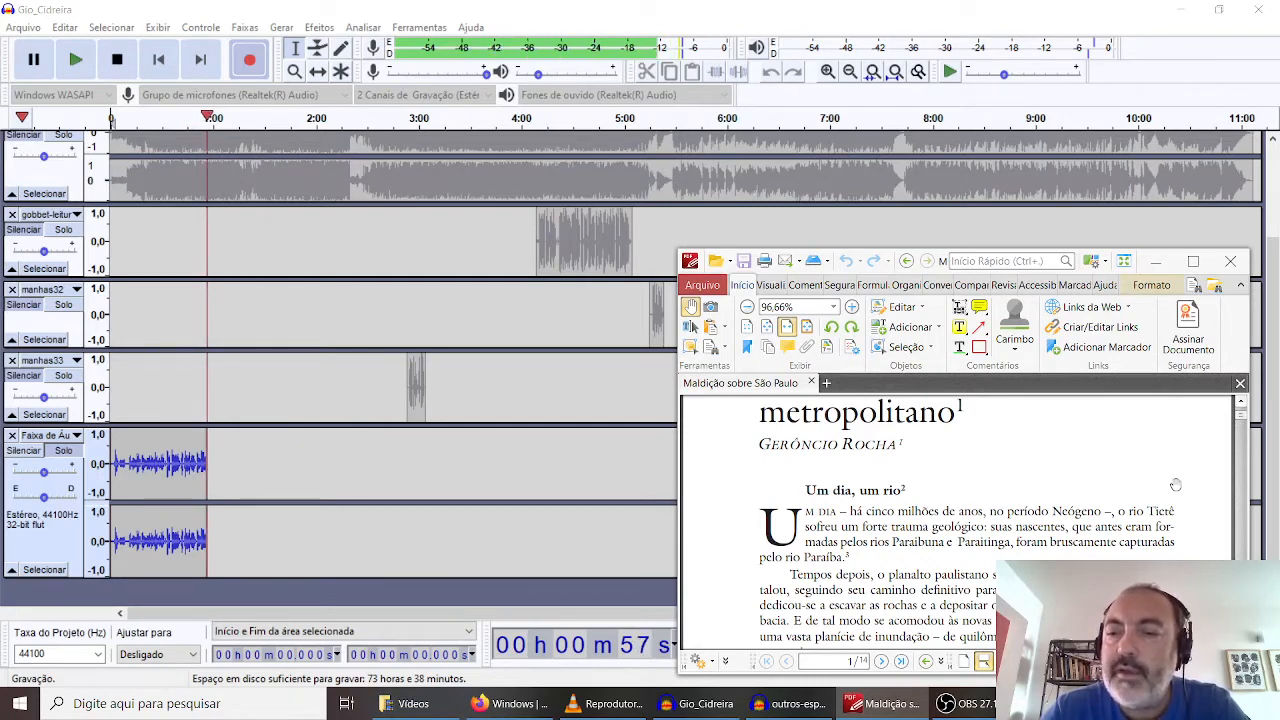
{"action": "scroll", "coordinate": [1171, 478], "scroll_direction": "down", "scroll_amount": 2}
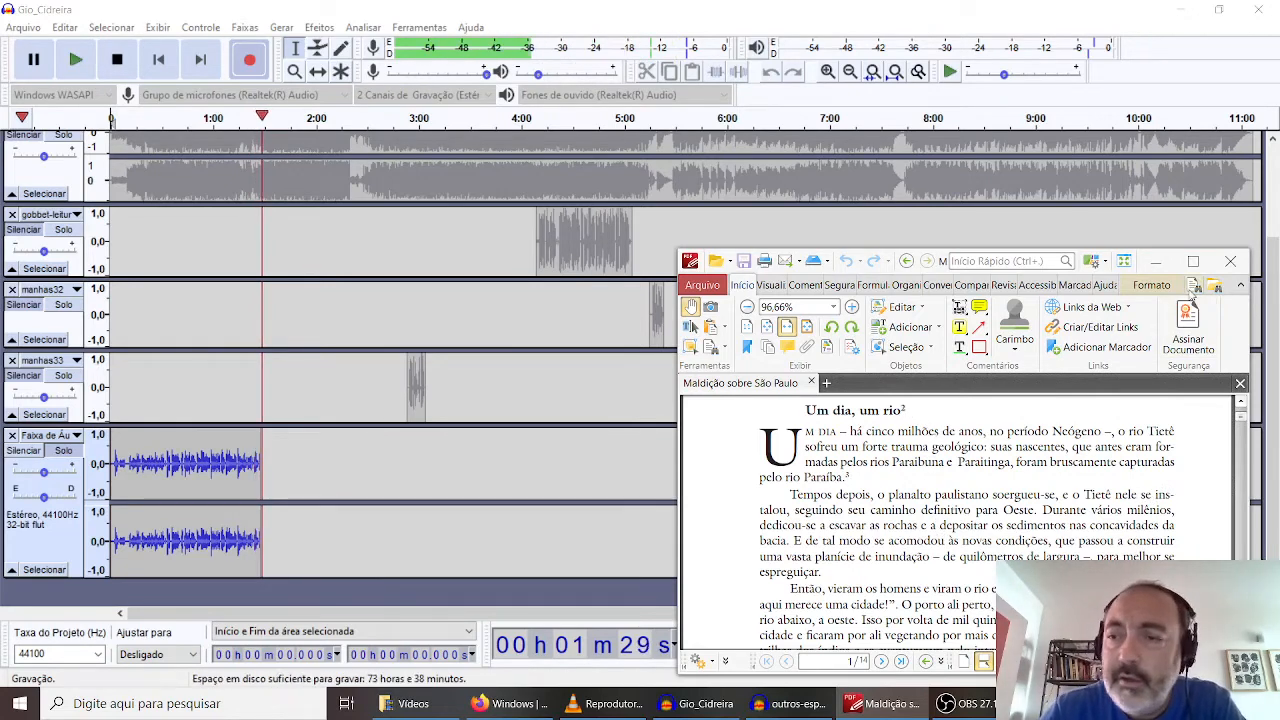
{"action": "left_click", "coordinate": [1155, 261]}
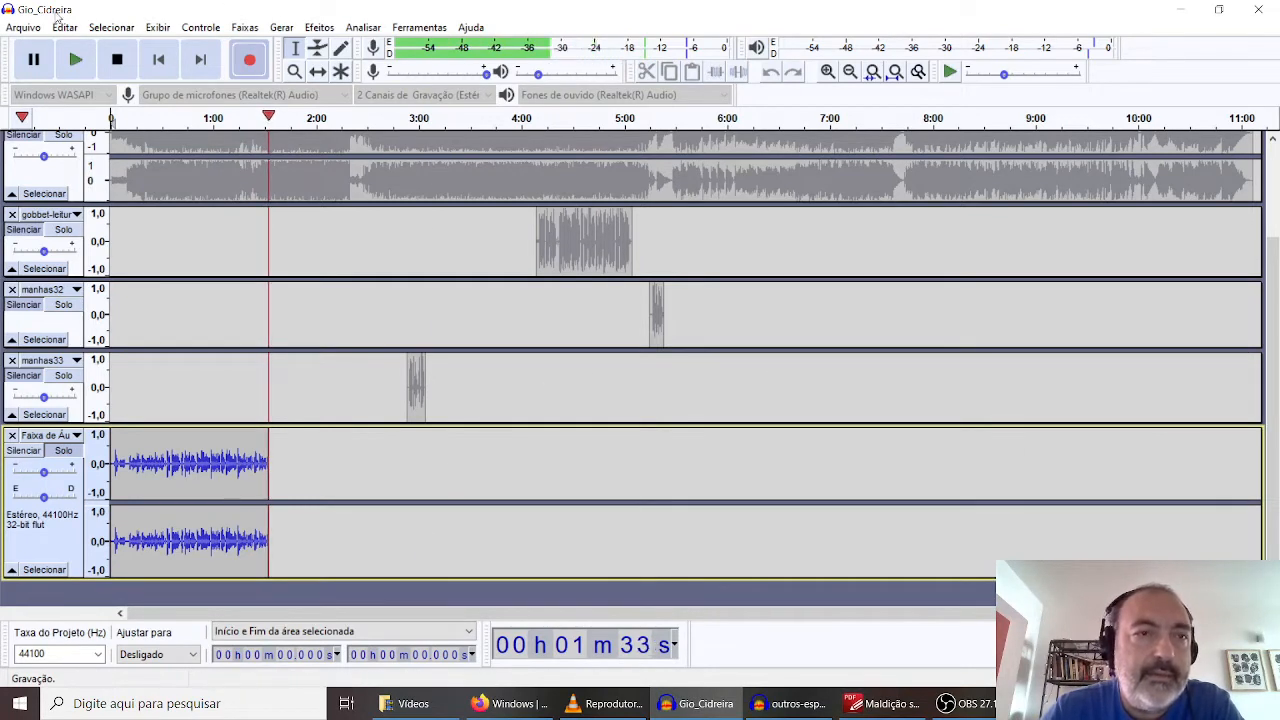
Stop the recording and move the recorded clip to start at about 3:47 with the Time Shift tool
{"action": "left_click", "coordinate": [117, 60]}
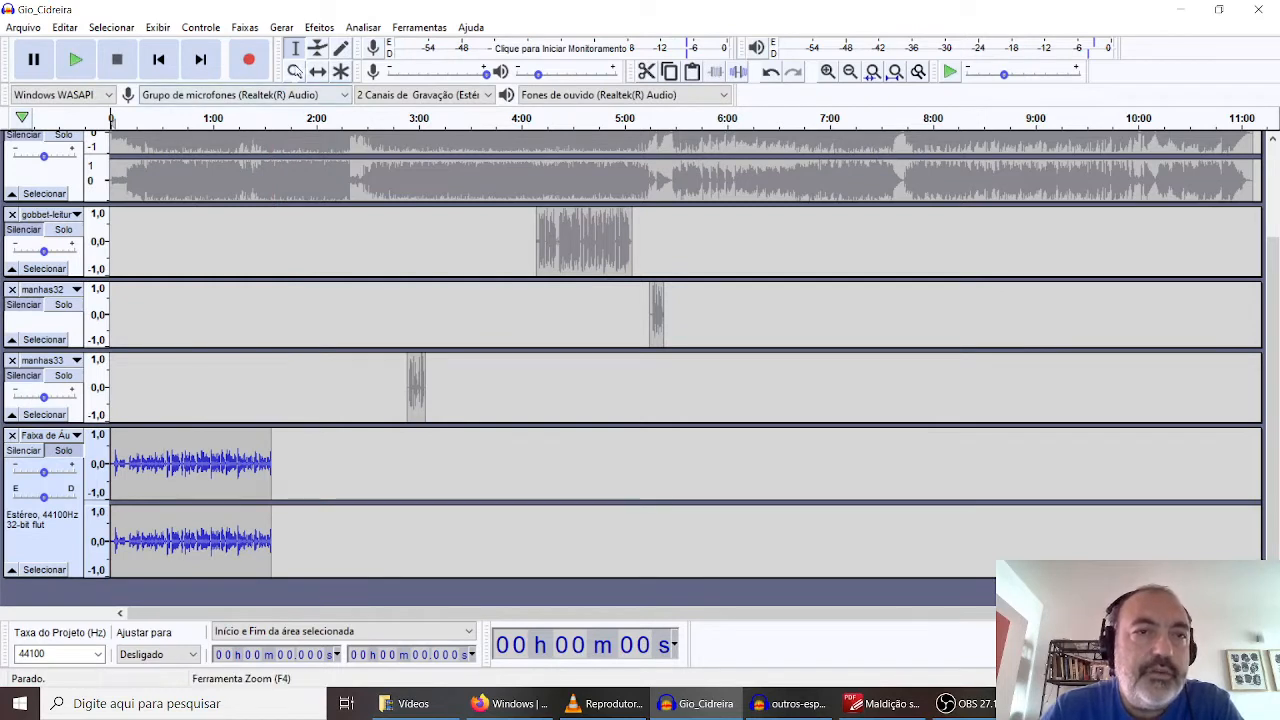
{"action": "left_click", "coordinate": [316, 74]}
{"action": "left_click_drag", "start_coordinate": [191, 508], "coordinate": [579, 508]}
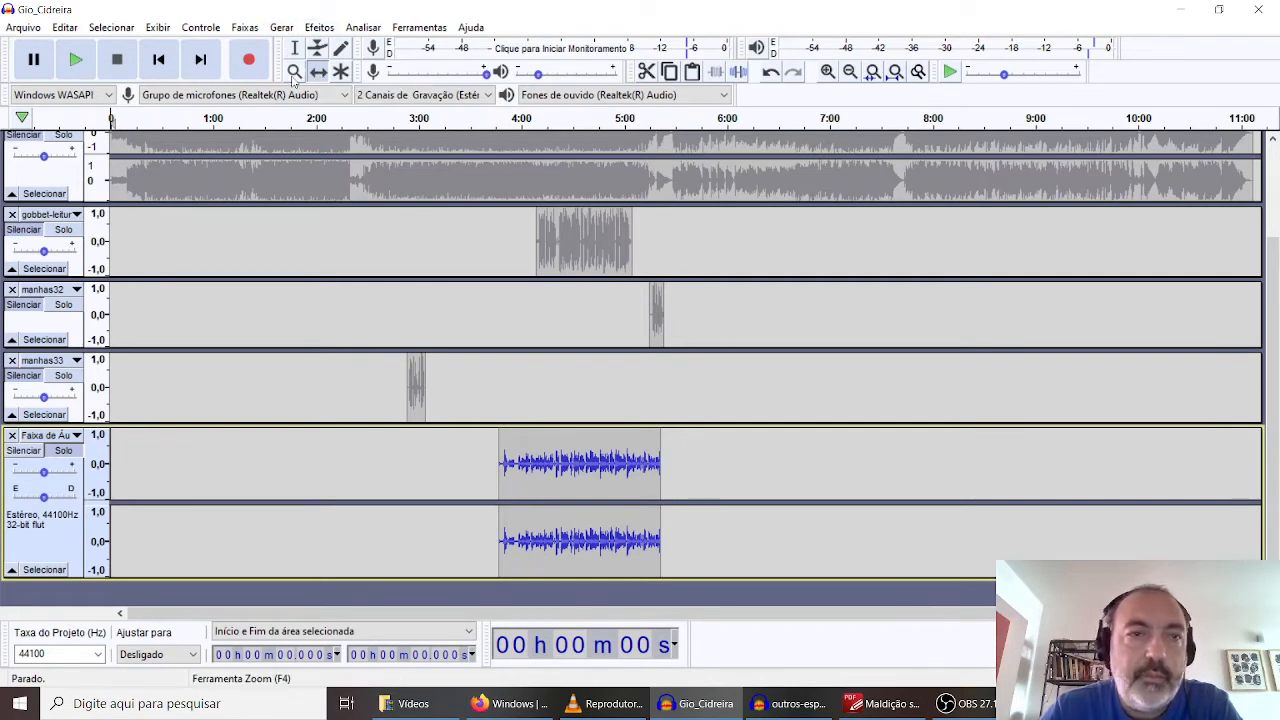
Play the soloed recording from about 3:48 with its waveform enlarged, stop playback, and switch to the Selection tool
{"action": "left_click", "coordinate": [294, 71]}
{"action": "left_click", "coordinate": [589, 484]}
{"action": "left_click", "coordinate": [589, 484]}
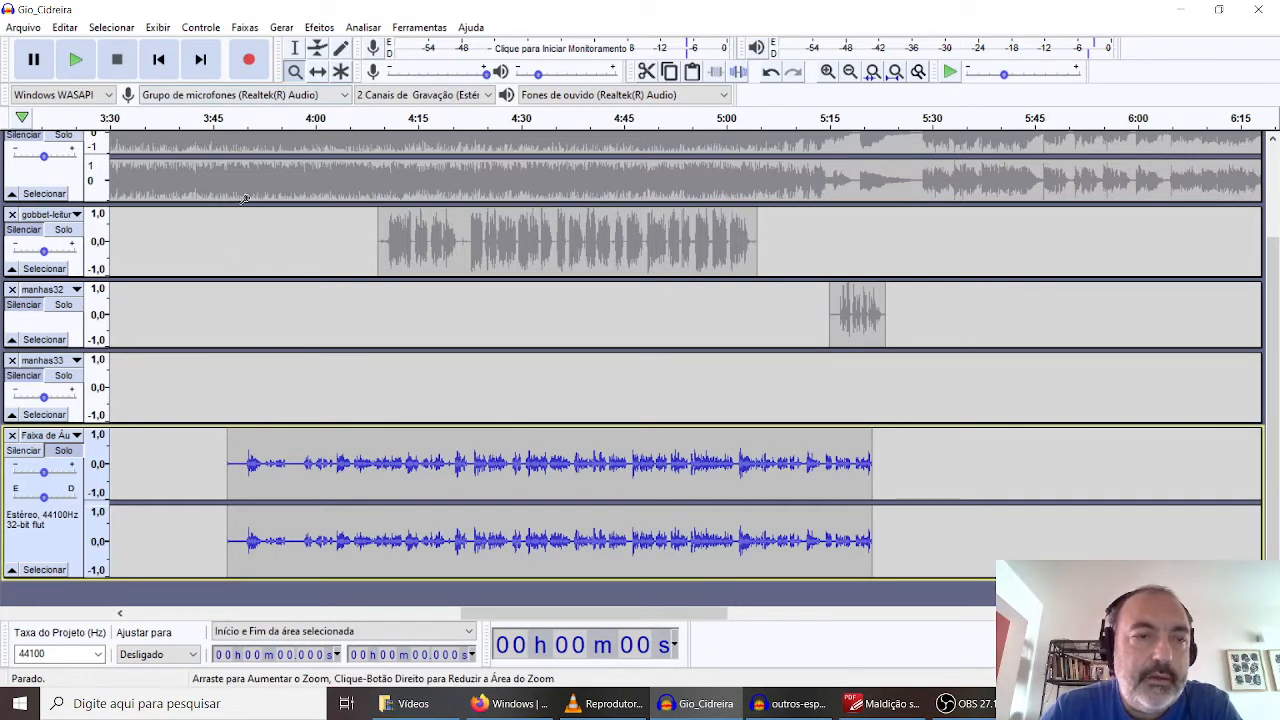
{"action": "left_click", "coordinate": [236, 118]}
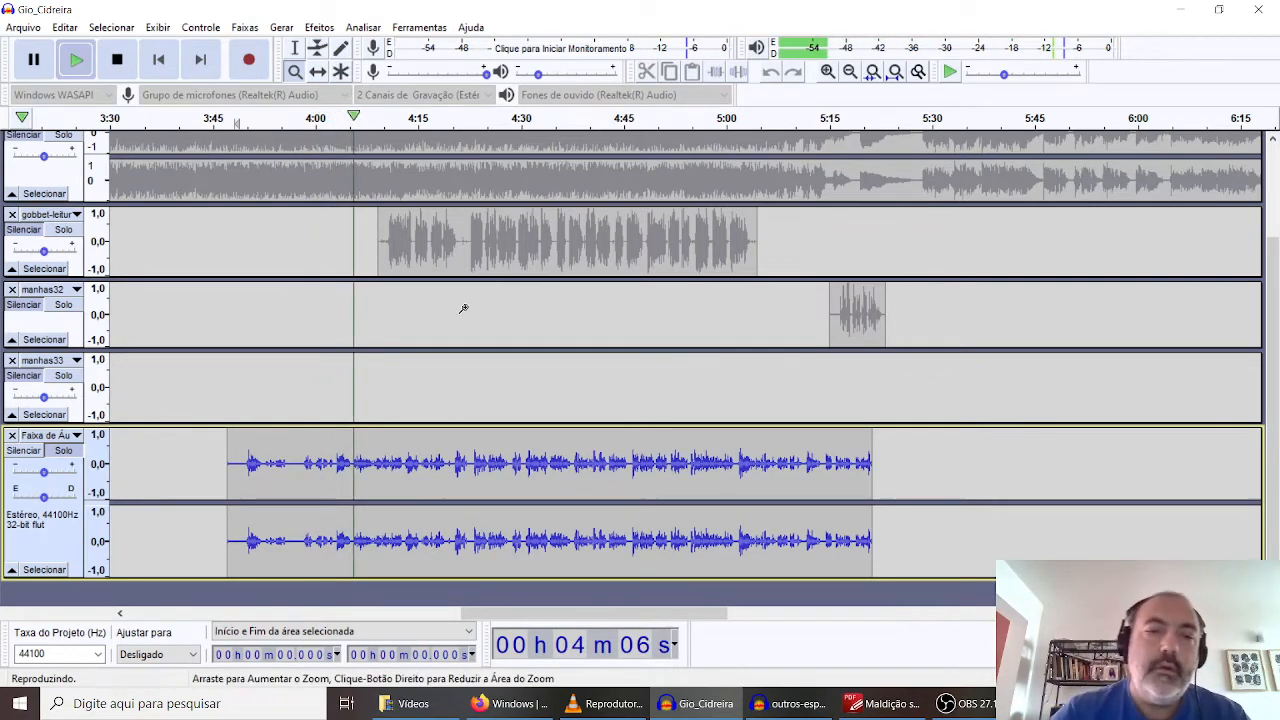
{"action": "left_click", "coordinate": [362, 470]}
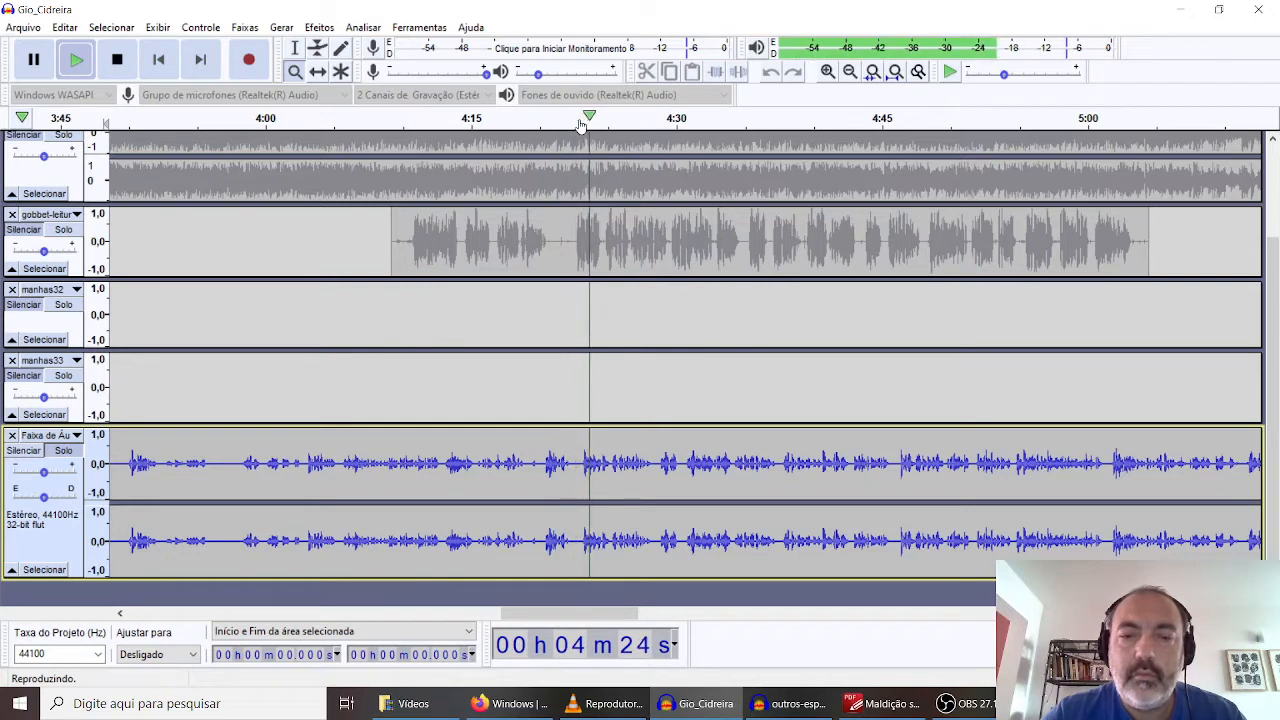
{"action": "key", "text": "space"}
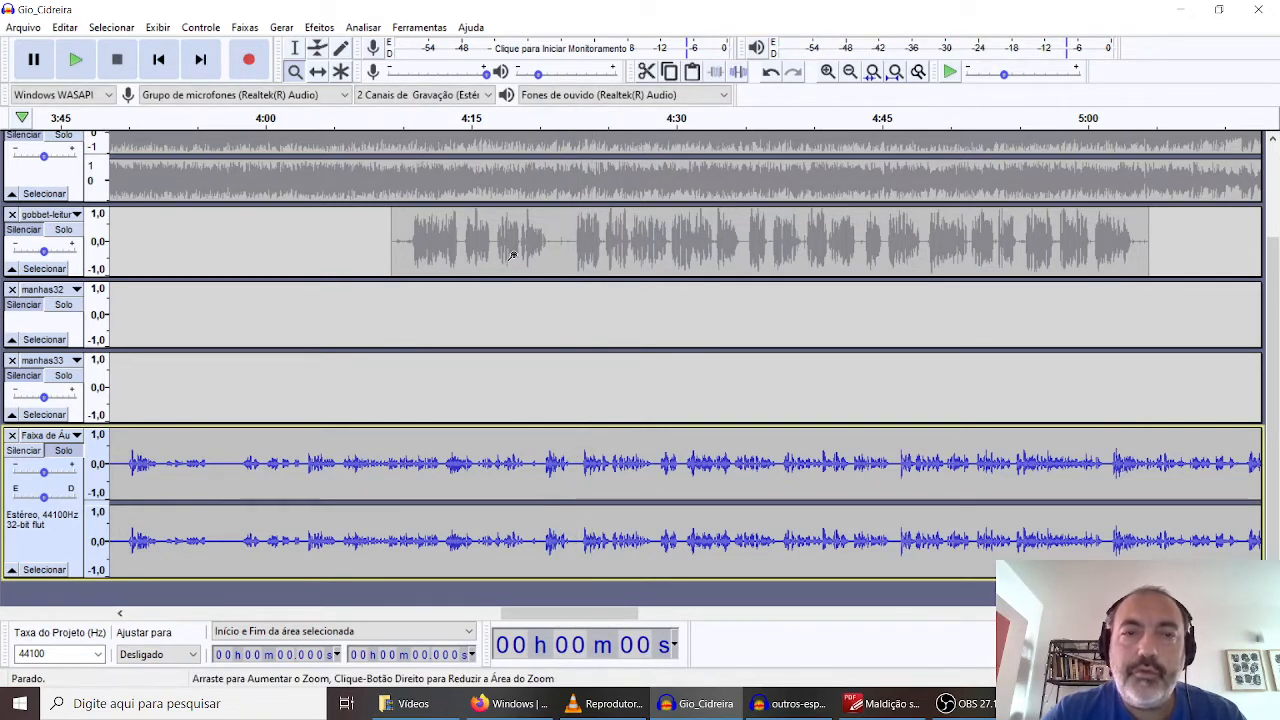
{"action": "left_click", "coordinate": [295, 52]}
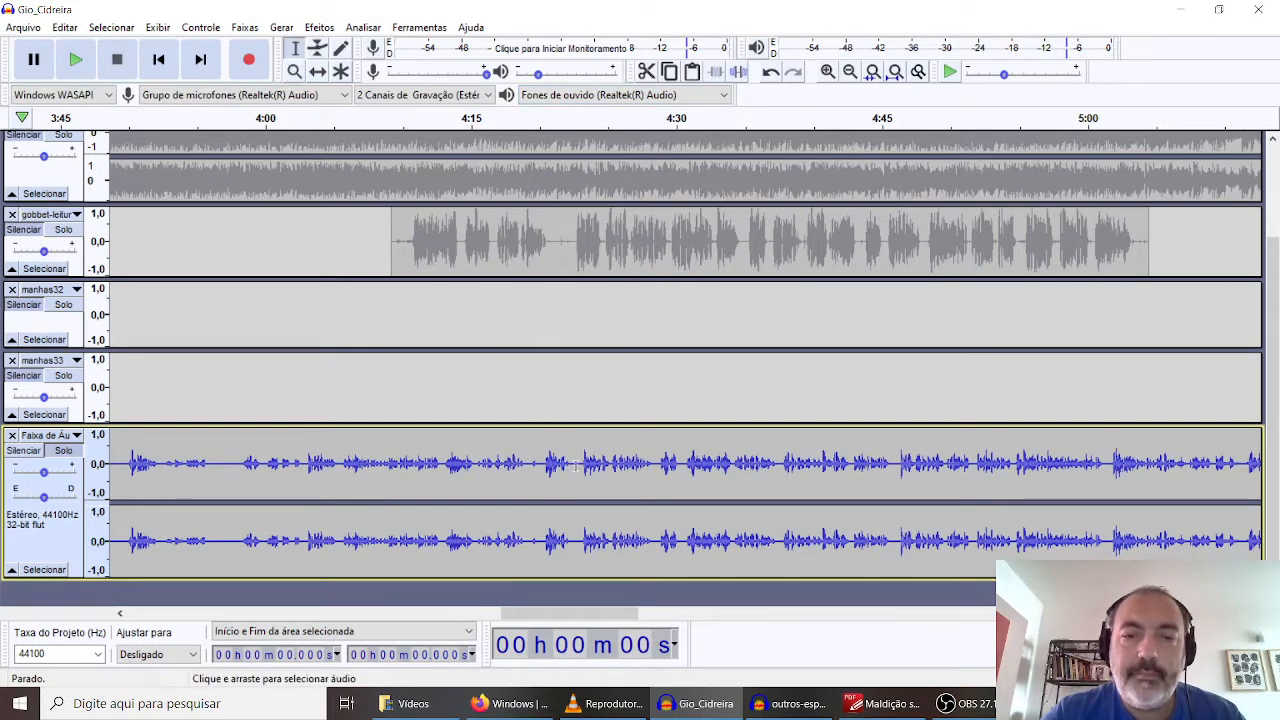
Delete the recording's opening up to about 4:22, and amplify the whole remaining clip by 7.192 dB to a new peak of 0.0 dB
{"action": "left_click_drag", "start_coordinate": [575, 465], "coordinate": [286, 479]}
{"action": "key", "text": "Delete"}
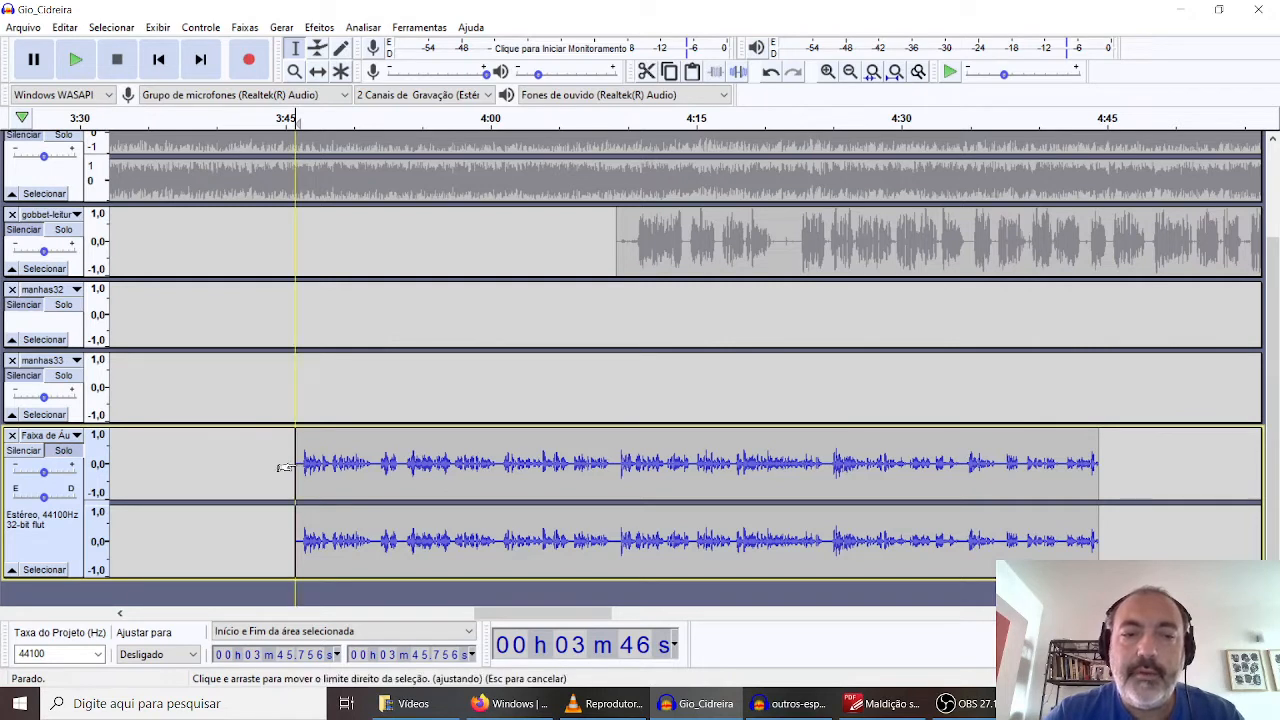
{"action": "left_click_drag", "start_coordinate": [285, 467], "coordinate": [1091, 512]}
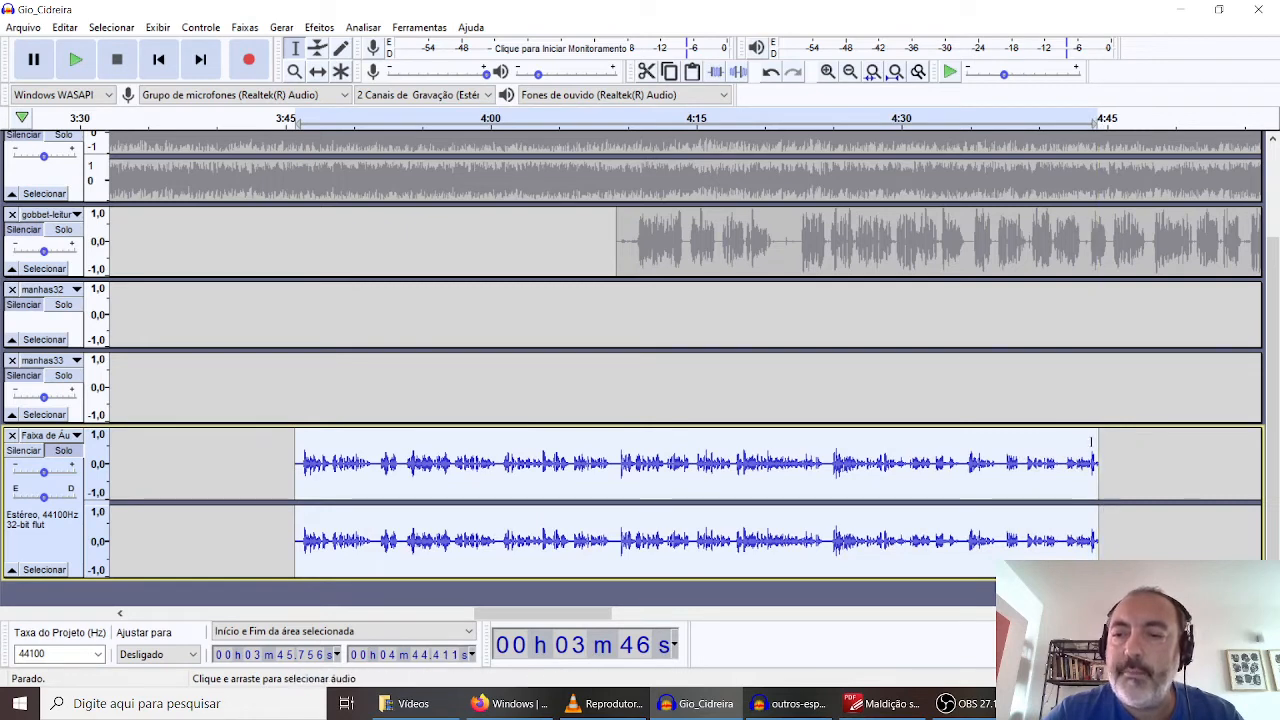
{"action": "left_click", "coordinate": [318, 28]}
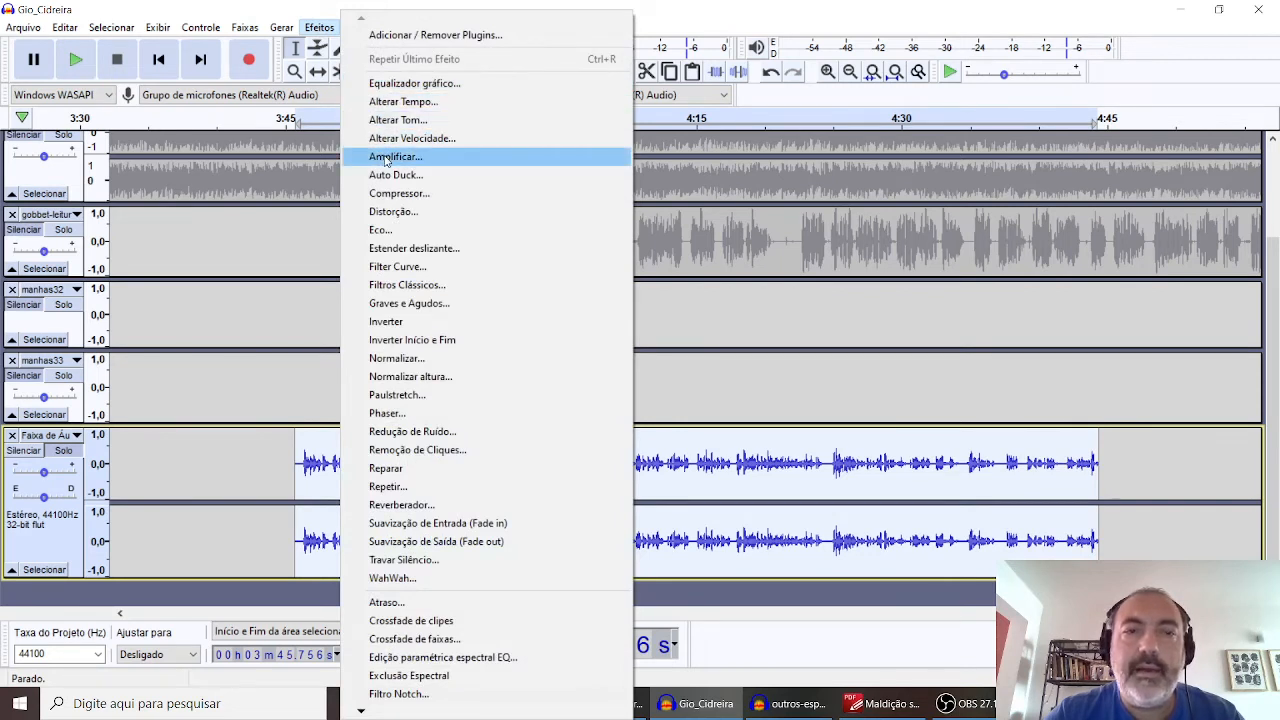
{"action": "left_click", "coordinate": [395, 157]}
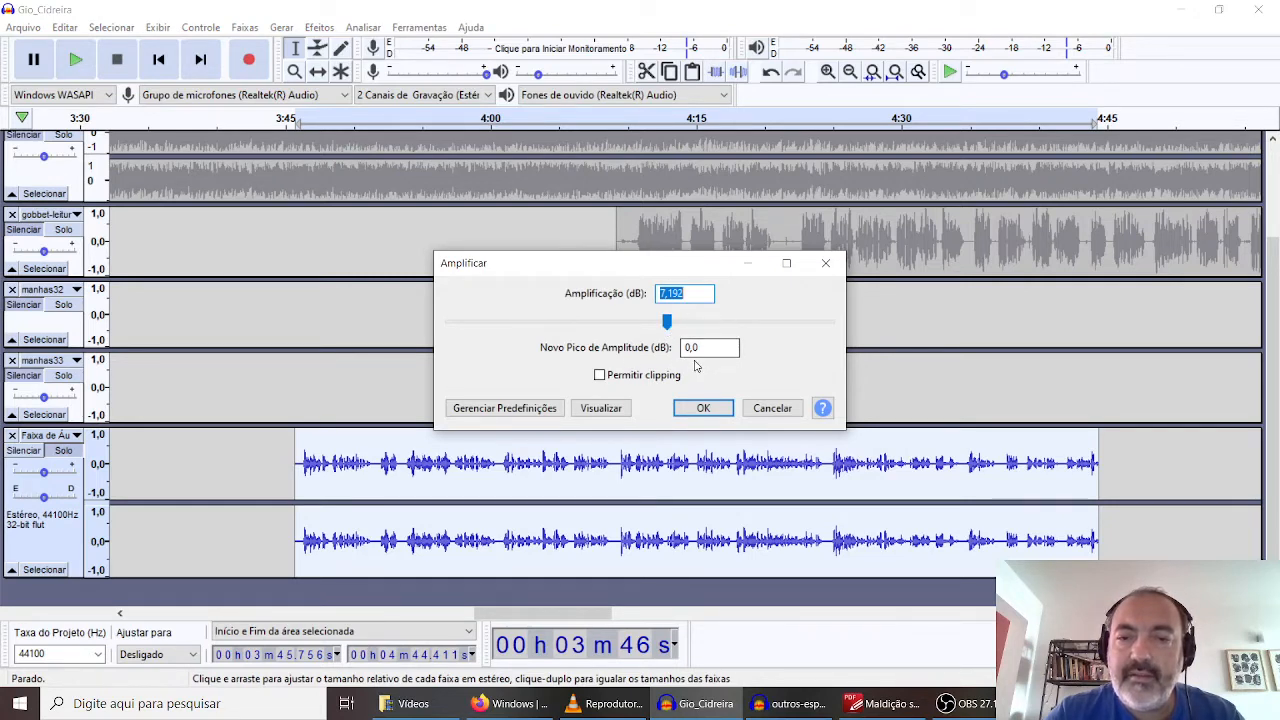
{"action": "left_click", "coordinate": [704, 412]}
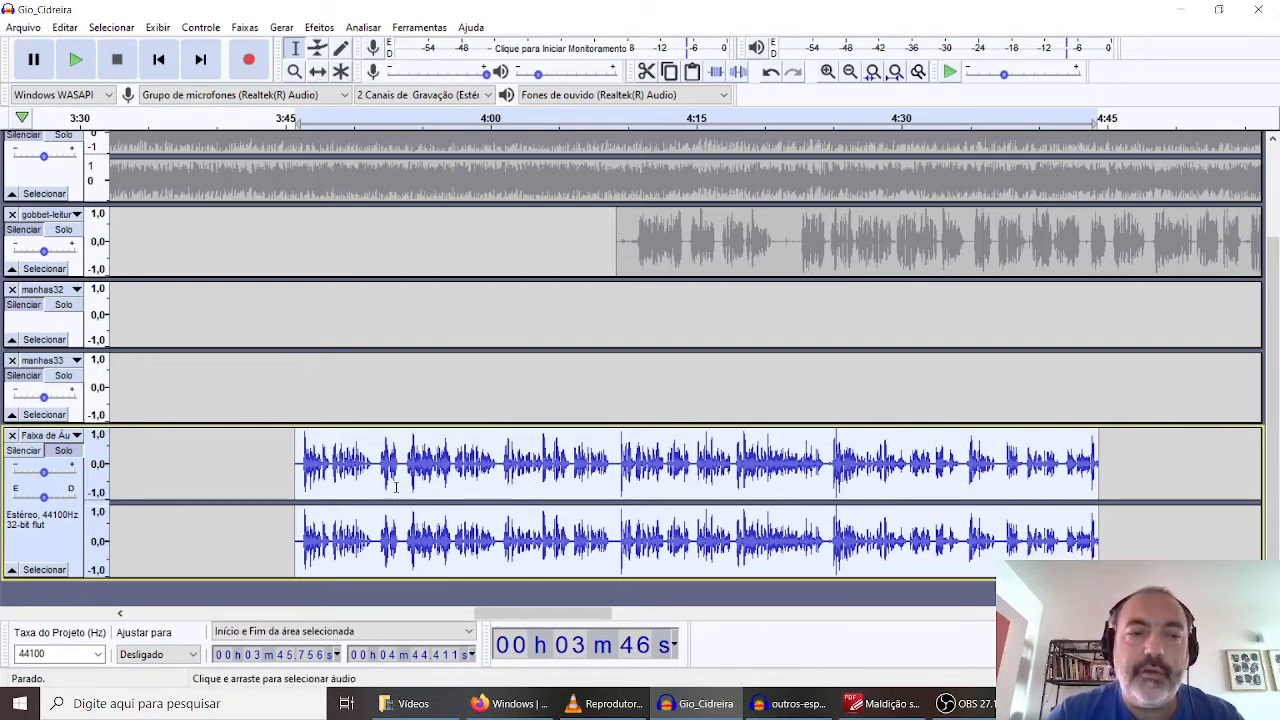
Play the amplified recording, jump to about 4:41 and back to about 4:33 to find where the reading should end, and stop playback
{"action": "key", "text": "space"}
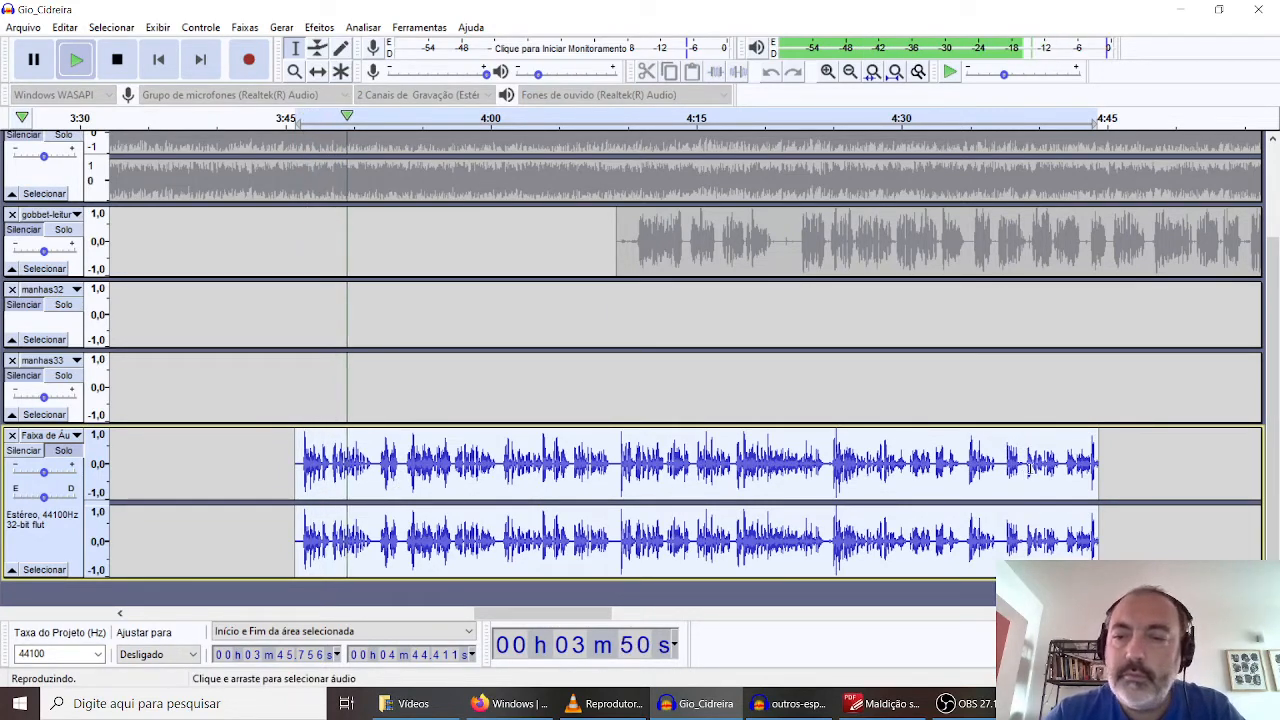
{"action": "left_click", "coordinate": [1052, 118]}
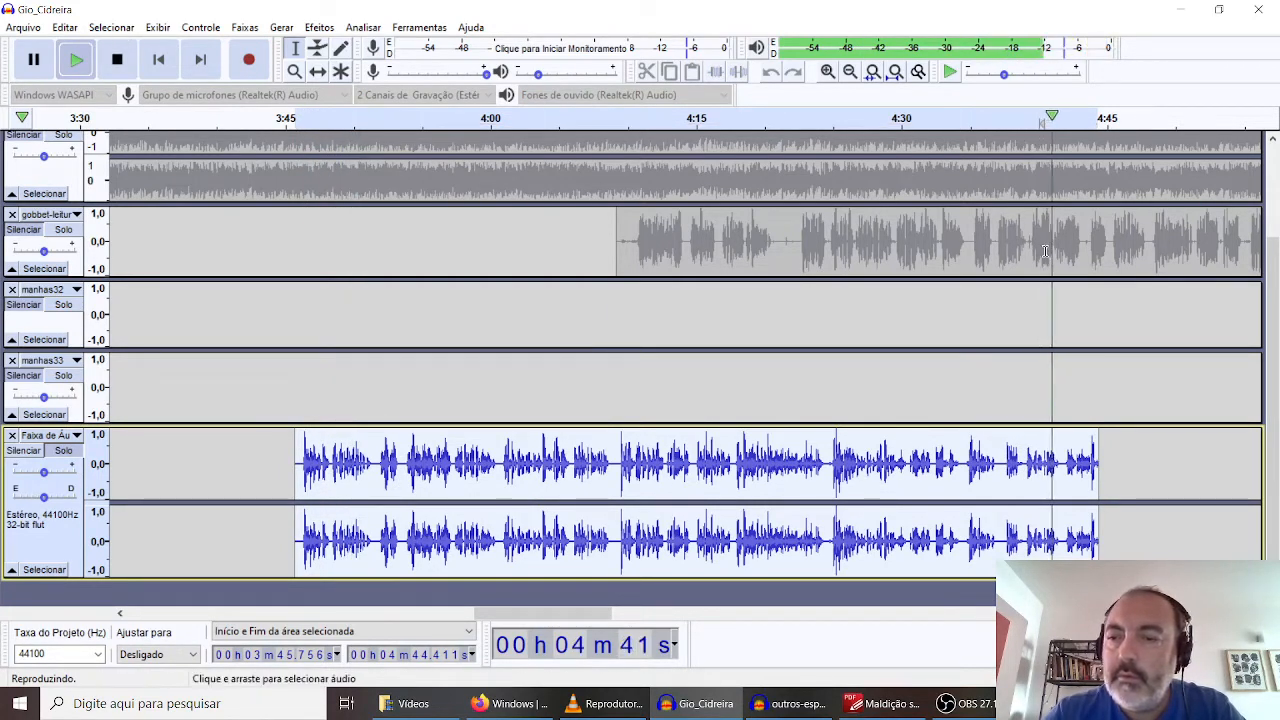
{"action": "left_click", "coordinate": [940, 118]}
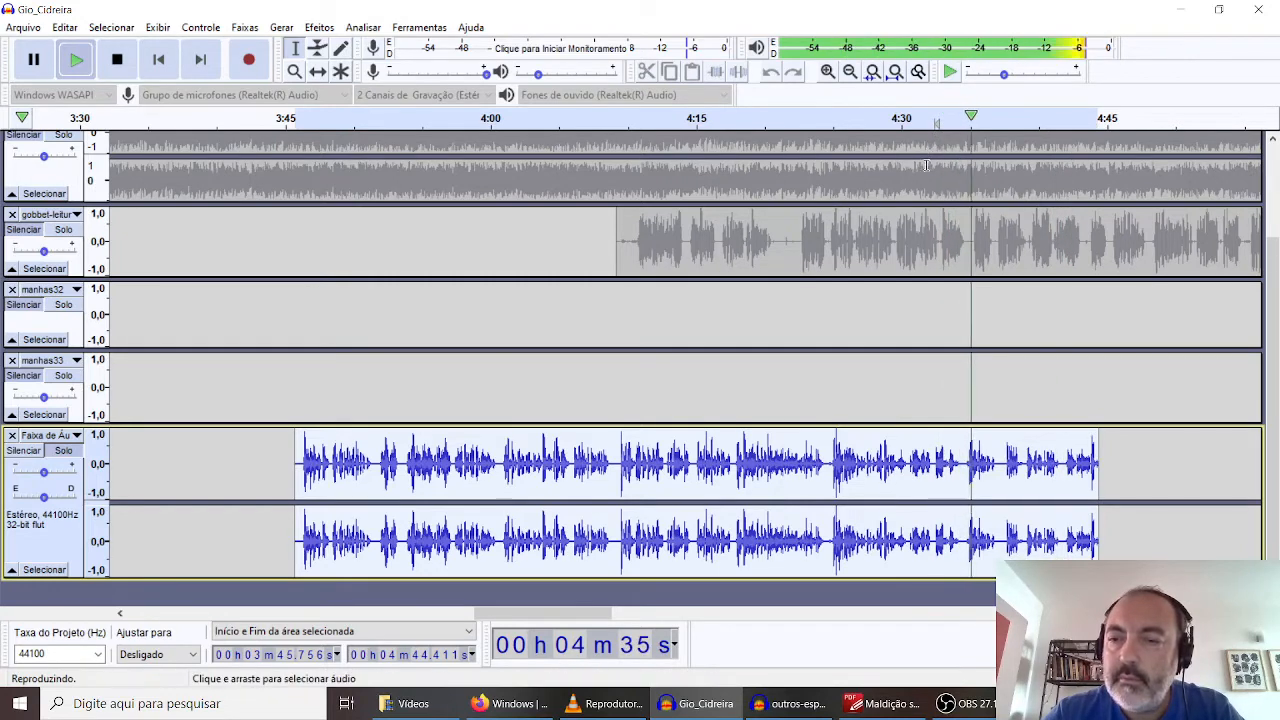
{"action": "key", "text": "space"}
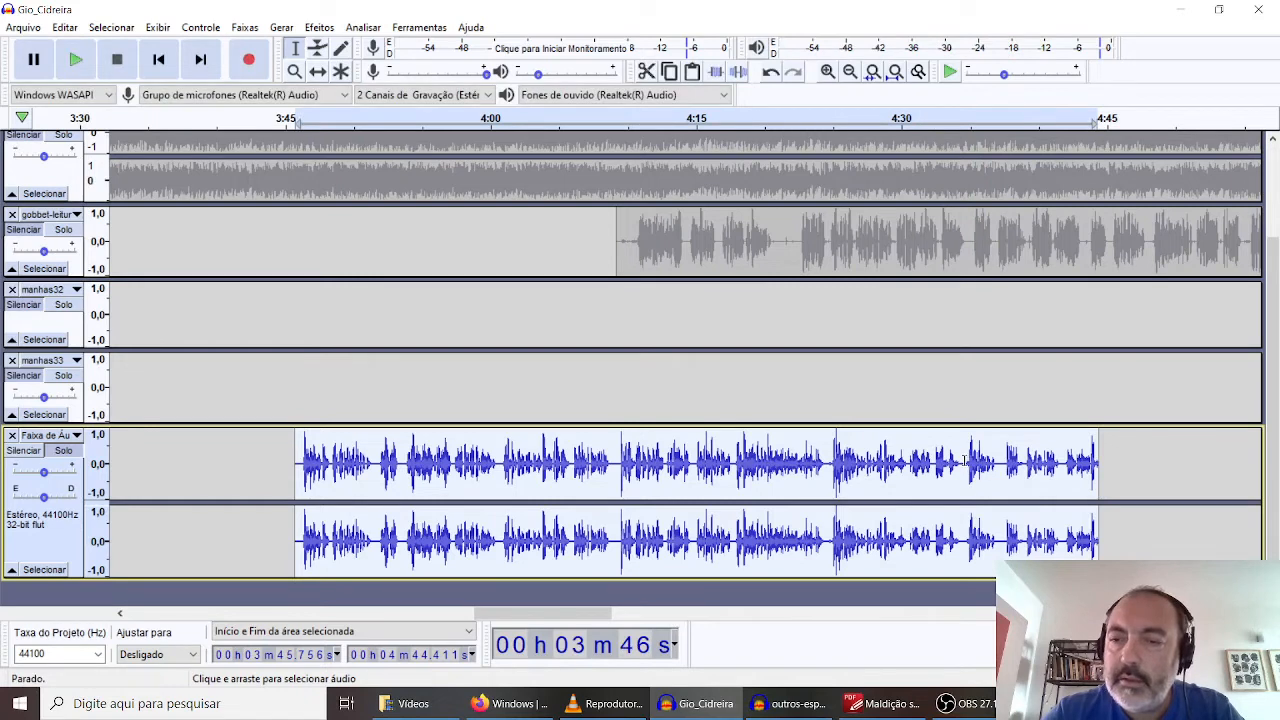
Delete the end of the recording from about 4:34.6 onward, and play the trimmed clip from near its start
{"action": "left_click_drag", "start_coordinate": [963, 460], "coordinate": [1119, 463]}
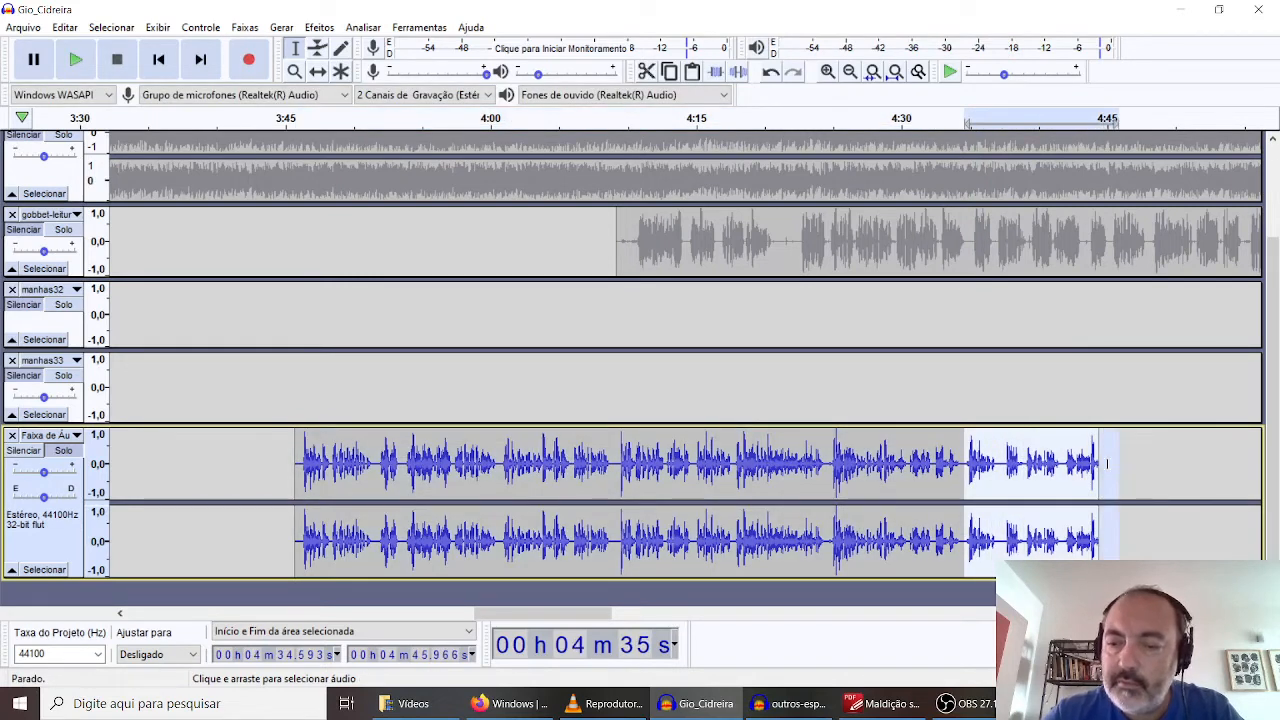
{"action": "key", "text": "Delete"}
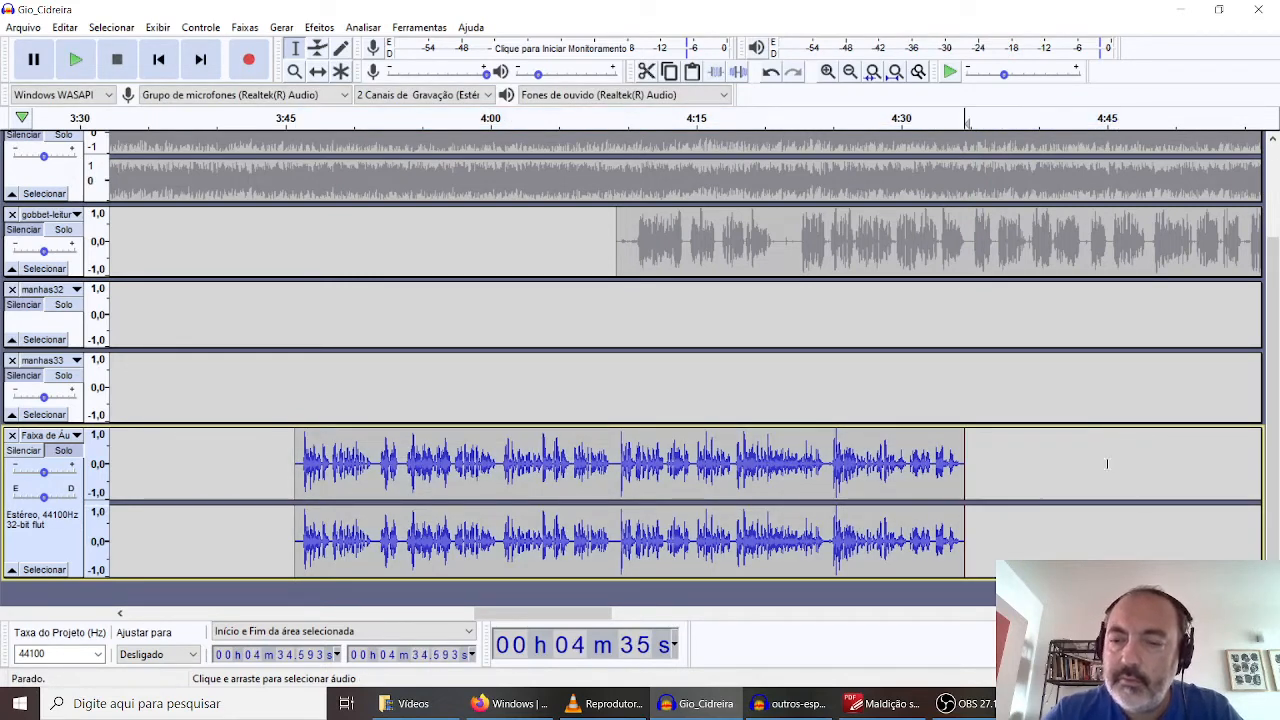
{"action": "left_click", "coordinate": [311, 124]}
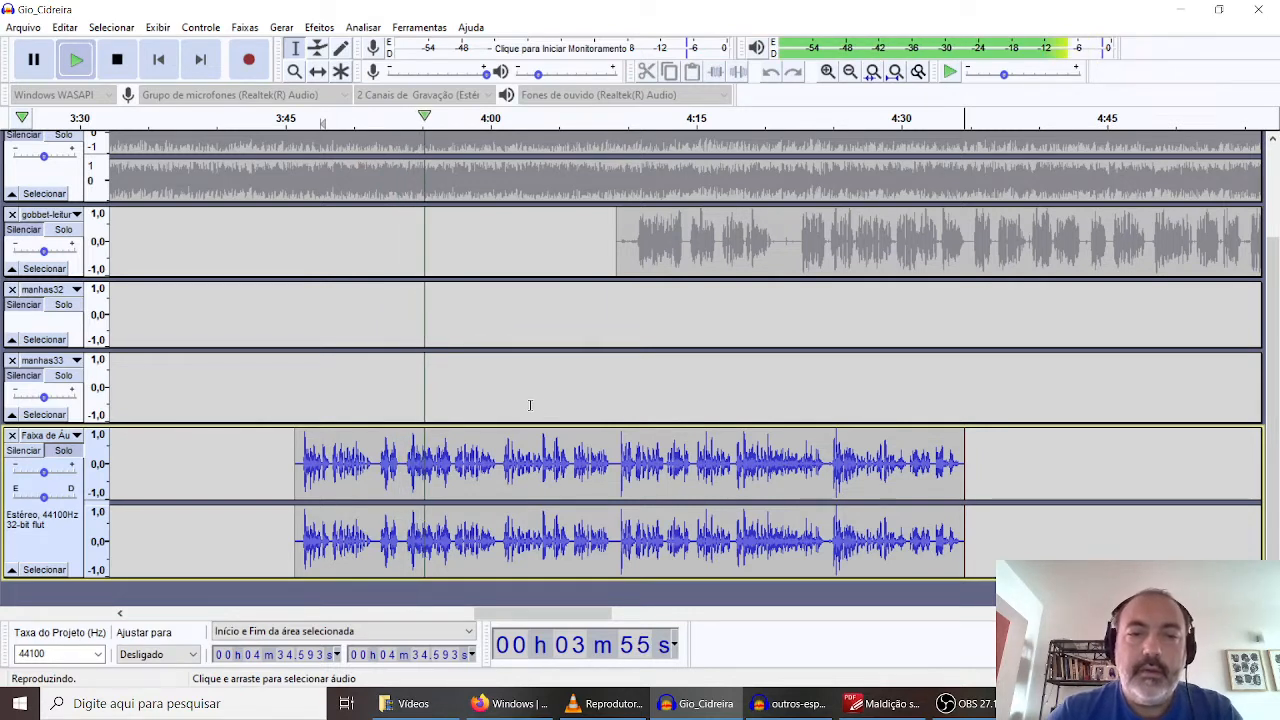
{"action": "key", "text": "space"}
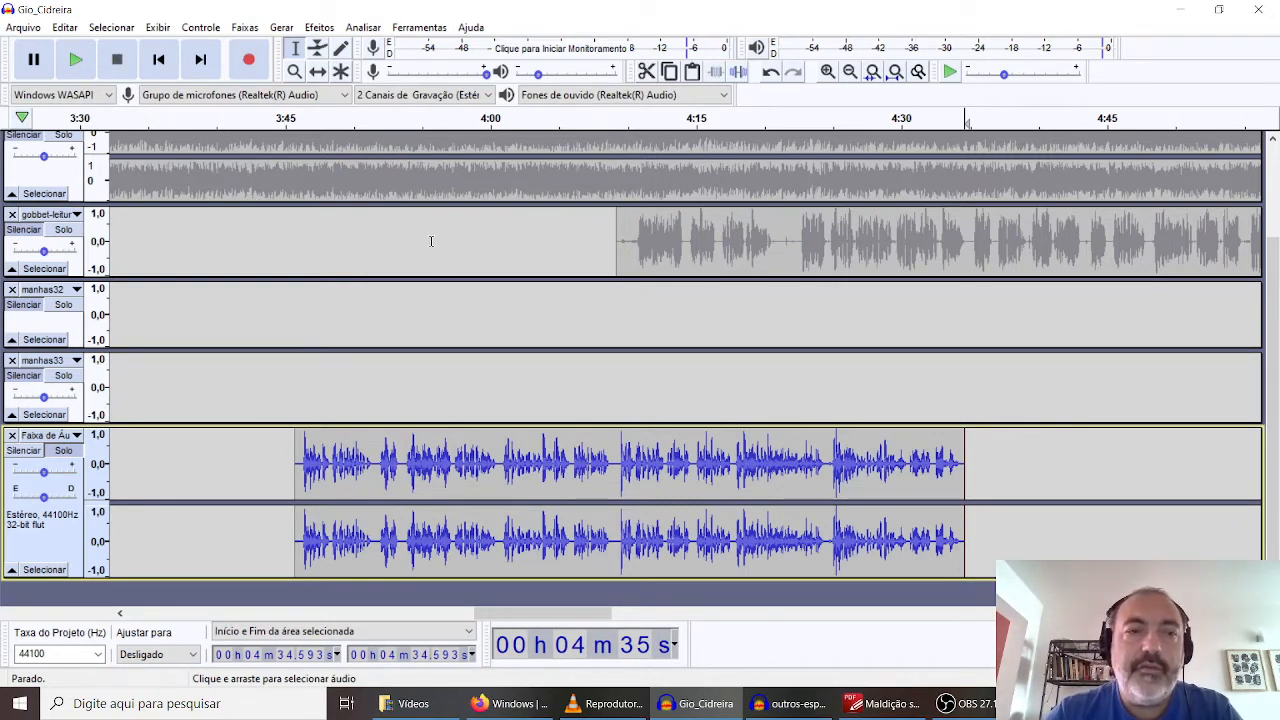
Remove the manhas33, manhas32, gobbet-leitur and outros-espa tracks, keeping only the Gio_Cidreira music and the recorded narration
{"action": "scroll", "coordinate": [431, 241], "scroll_direction": "up", "scroll_amount": 3}
{"action": "scroll", "coordinate": [431, 241], "scroll_direction": "down", "scroll_amount": 3}
{"action": "scroll", "coordinate": [431, 241], "scroll_direction": "up", "scroll_amount": 3}
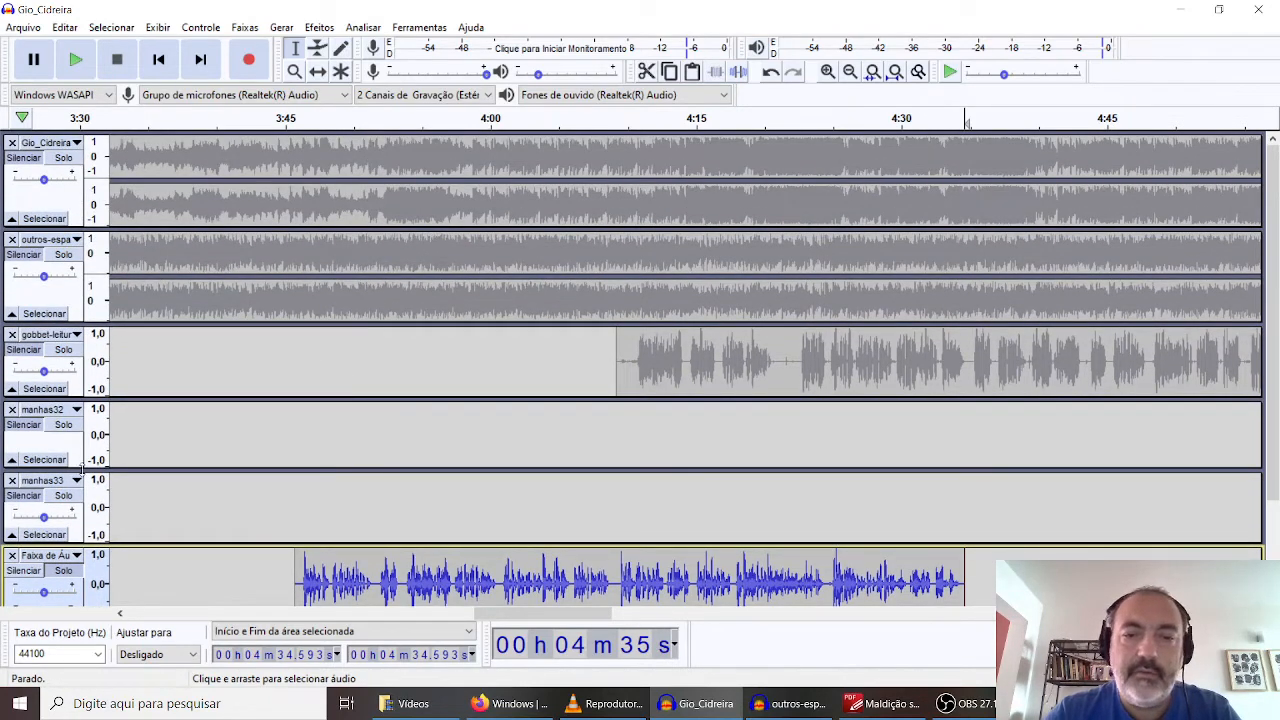
{"action": "left_click", "coordinate": [12, 481]}
{"action": "left_click", "coordinate": [12, 386]}
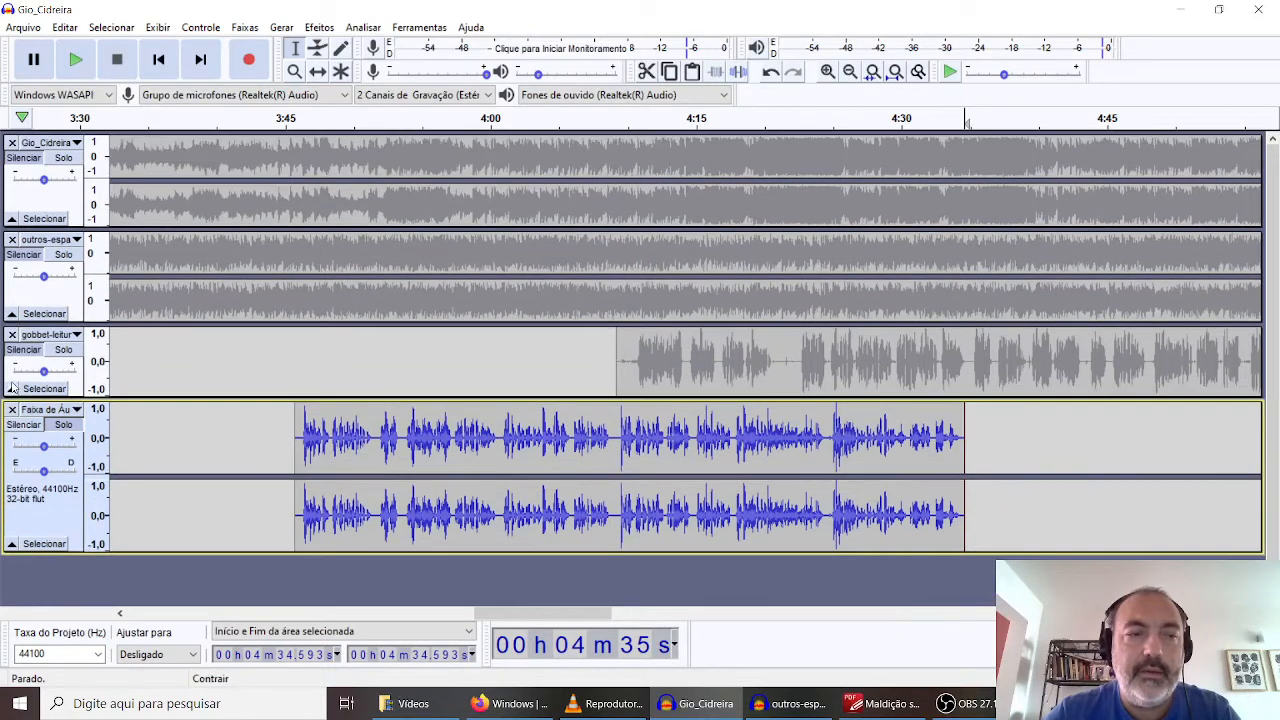
{"action": "left_click", "coordinate": [12, 334]}
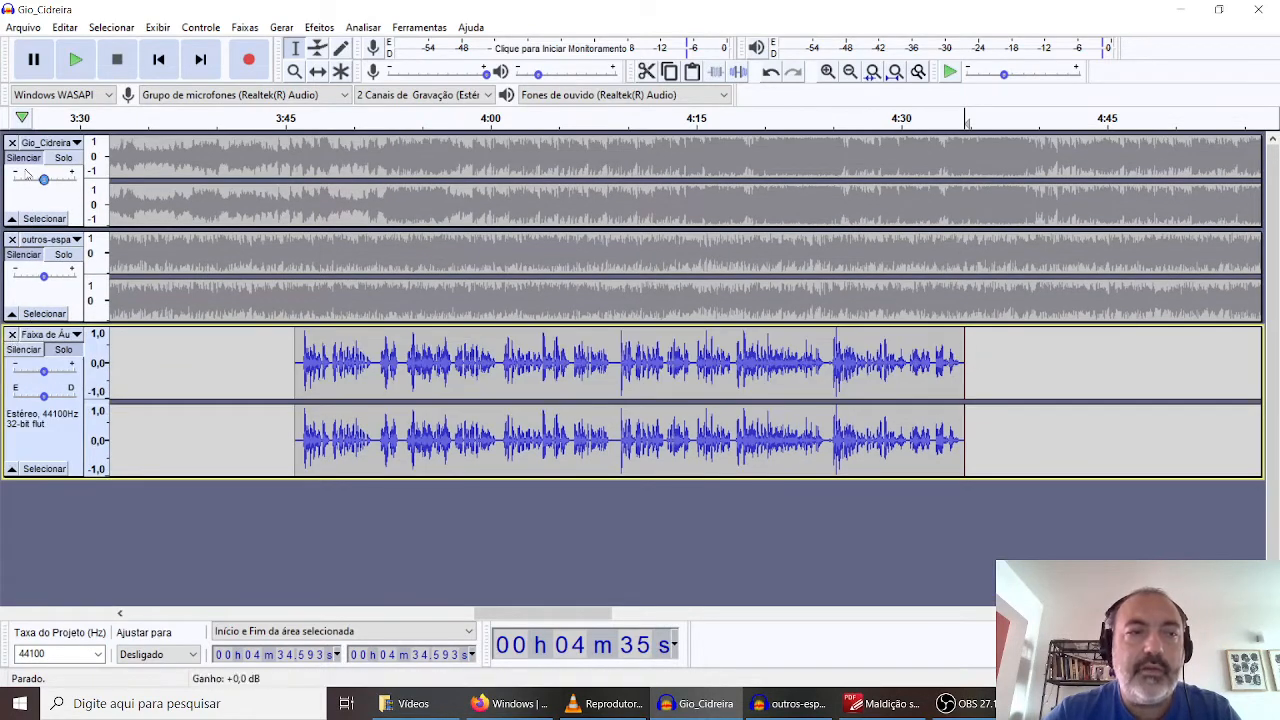
{"action": "left_click", "coordinate": [12, 240]}
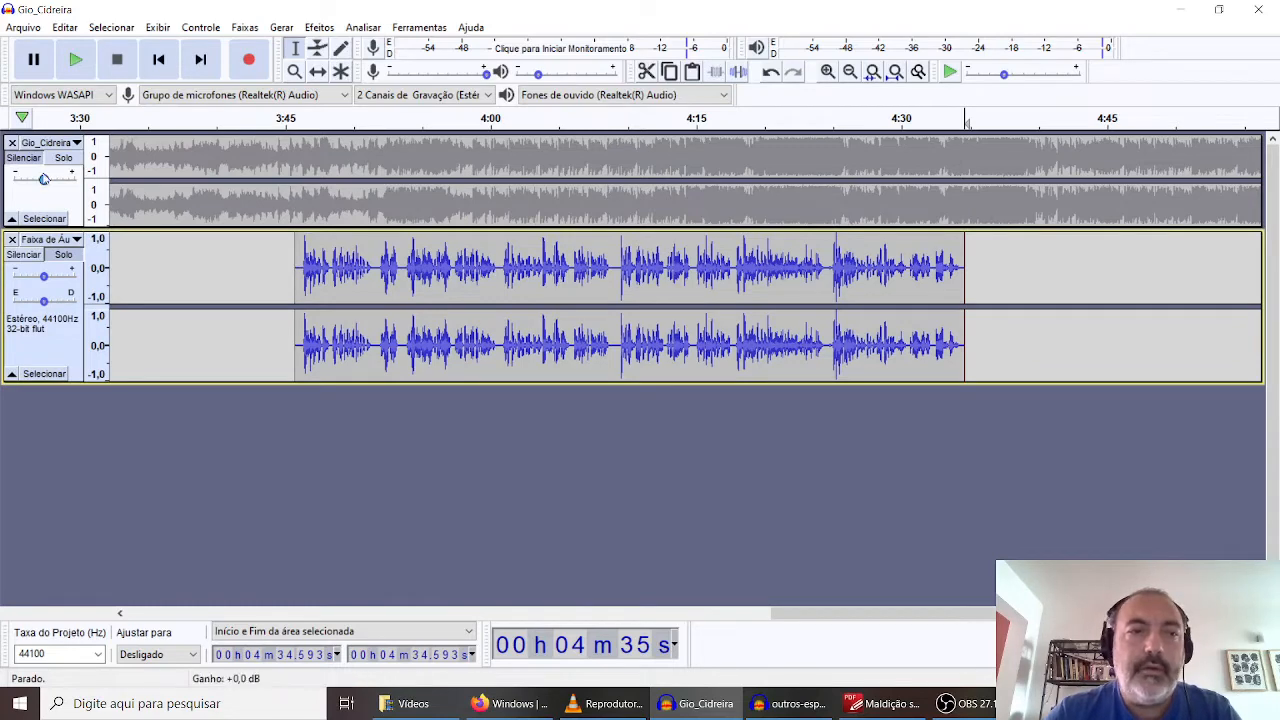
Turn off solo on the narration track, and play it together with the music from about 3:45
{"action": "left_click", "coordinate": [64, 256]}
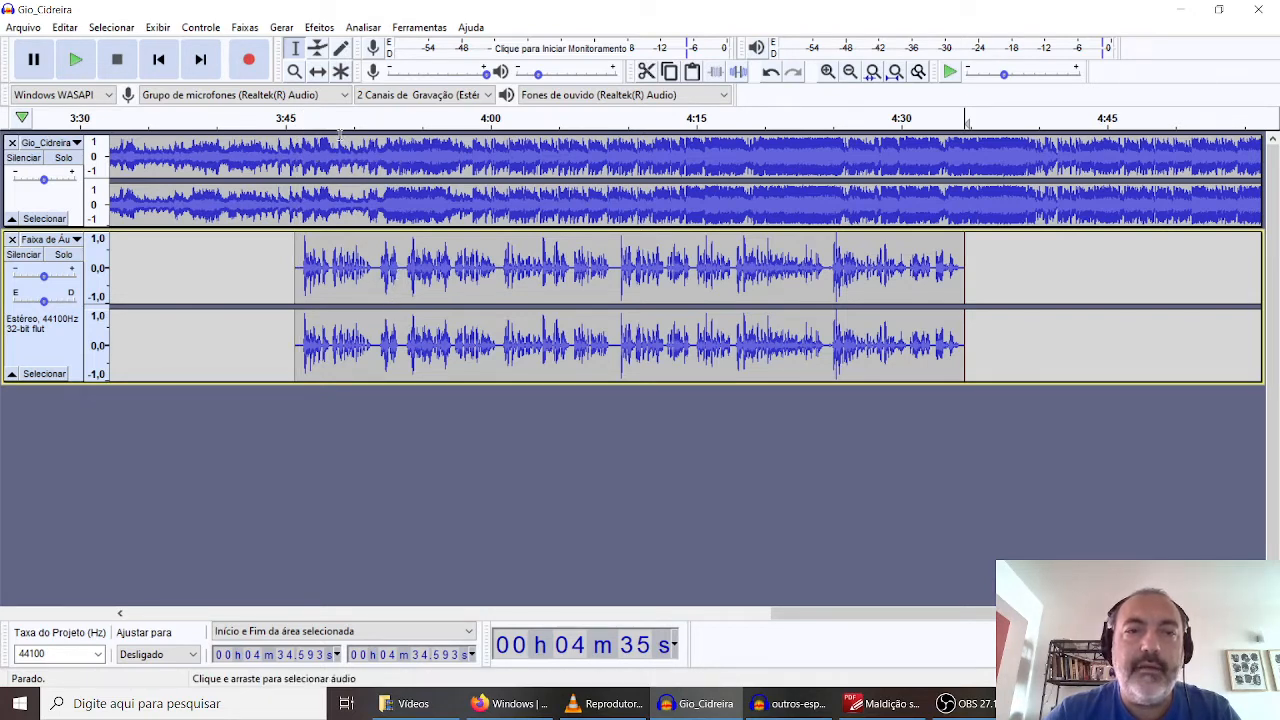
{"action": "left_click", "coordinate": [284, 120]}
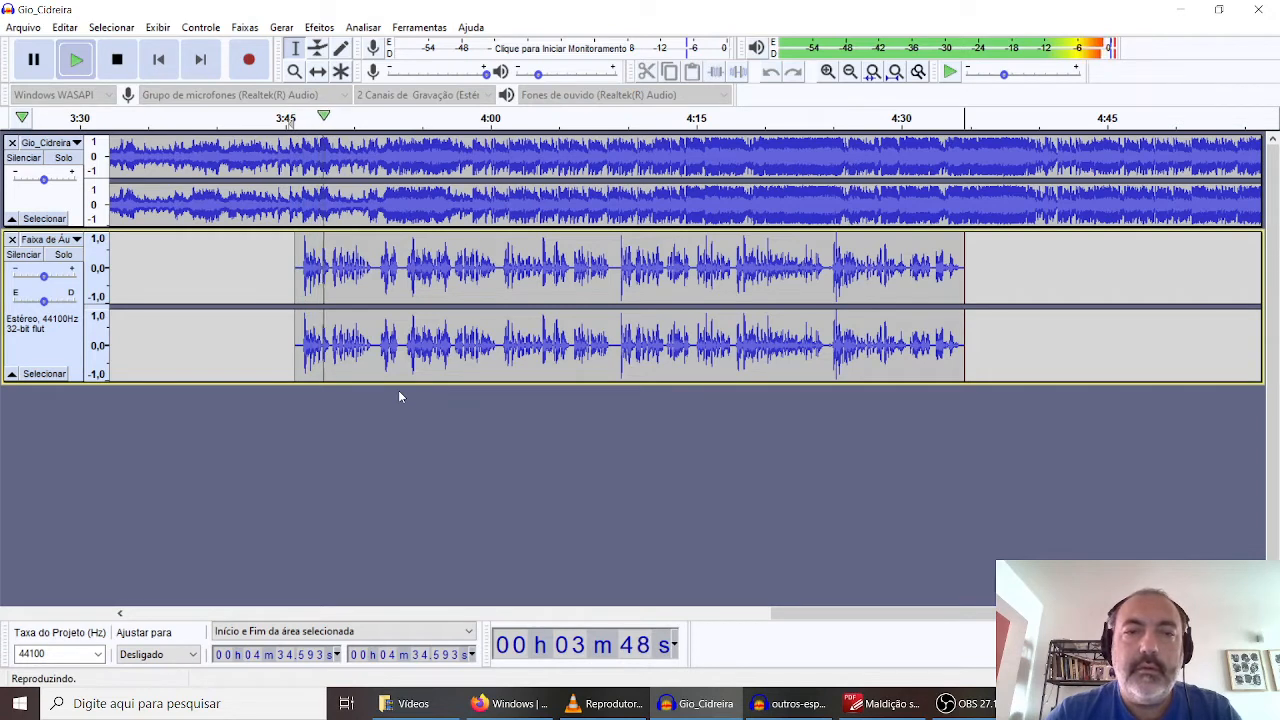
{"action": "key", "text": "space"}
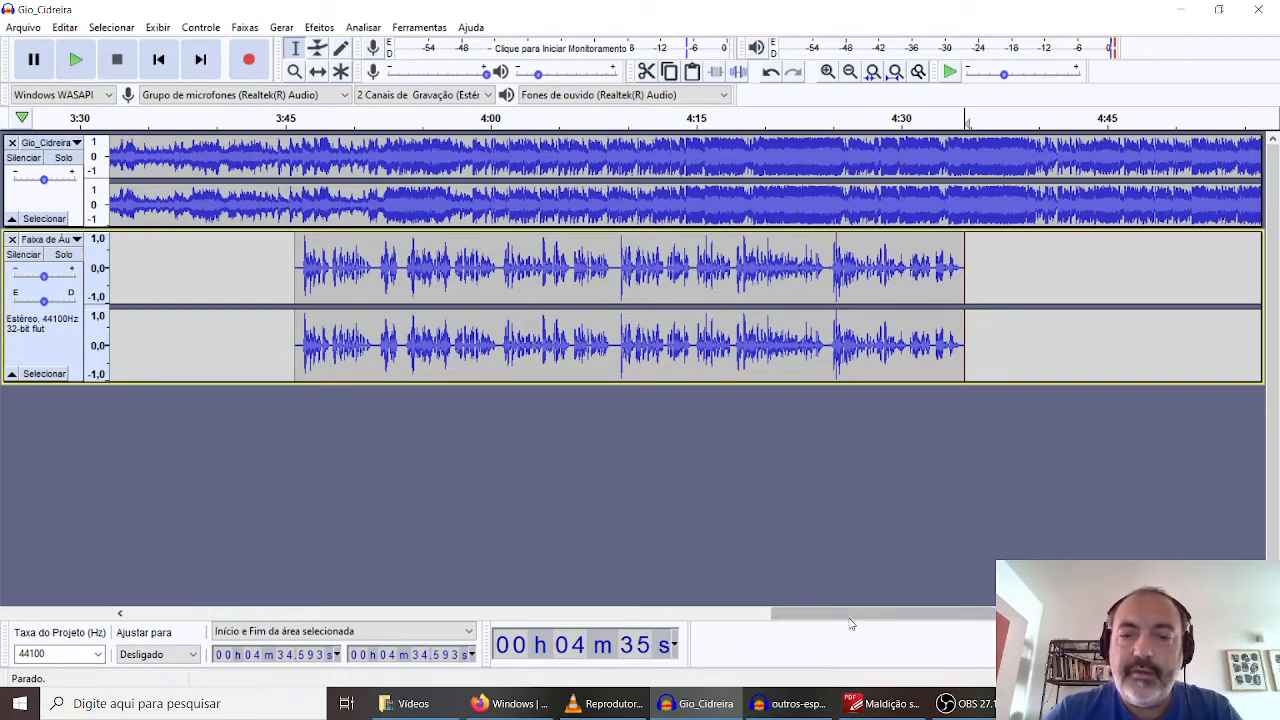
Split the Gio_Cidreira music track at about 3:35.2, shortly before the narration begins
{"action": "mouse_move", "coordinate": [848, 620]}
{"action": "left_mouse_down"}
{"action": "mouse_move", "coordinate": [683, 652]}
{"action": "mouse_move", "coordinate": [862, 638]}
{"action": "mouse_move", "coordinate": [838, 640]}
{"action": "left_mouse_up"}
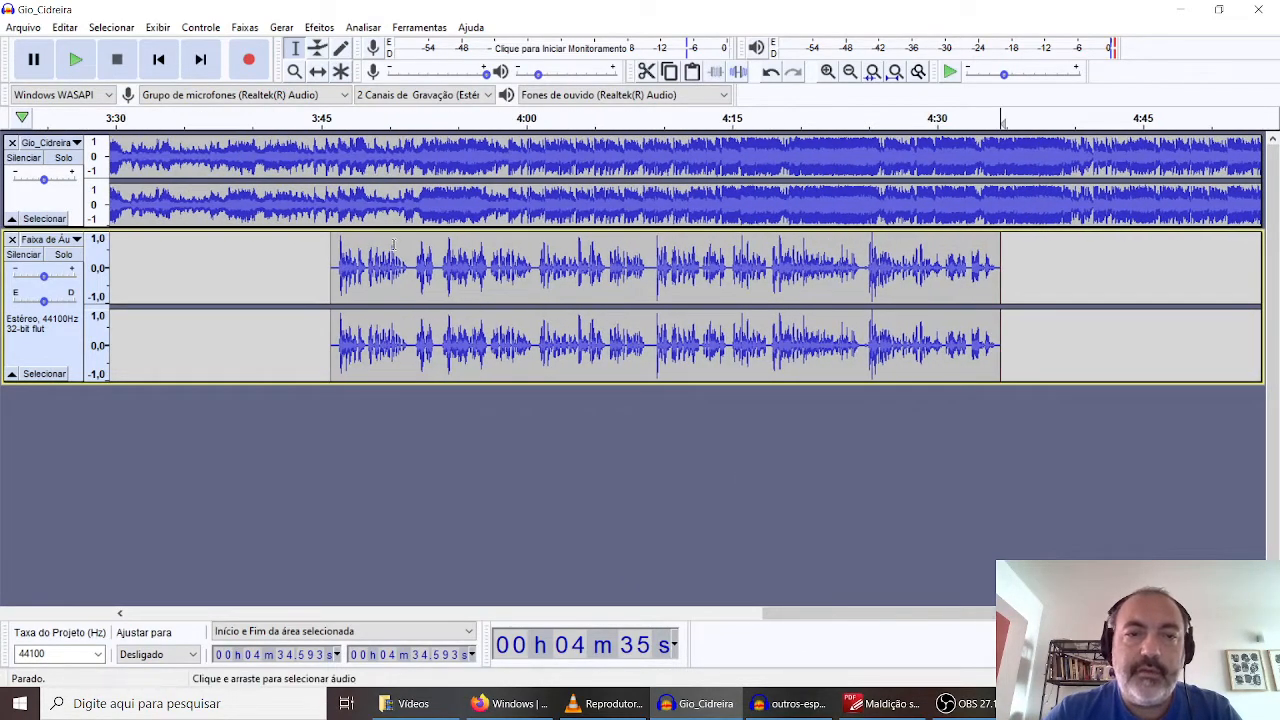
{"action": "left_click", "coordinate": [180, 157]}
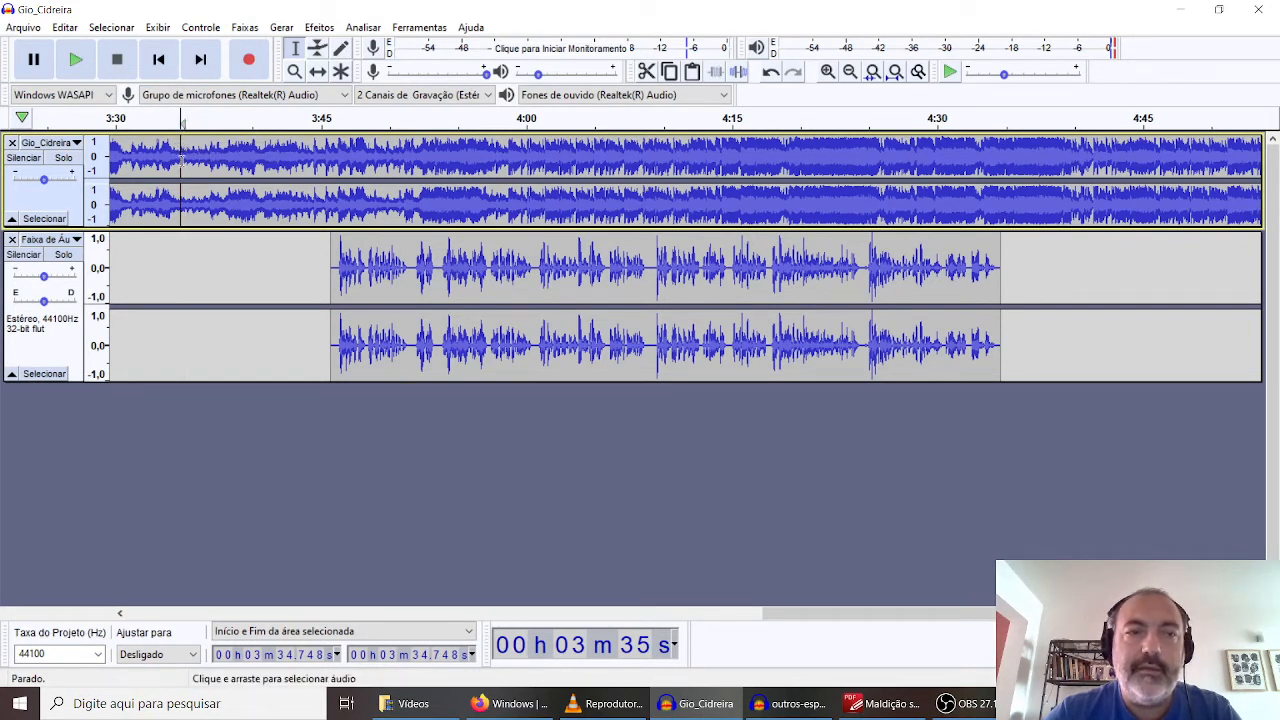
{"action": "left_click_drag", "start_coordinate": [170, 163], "coordinate": [683, 166]}
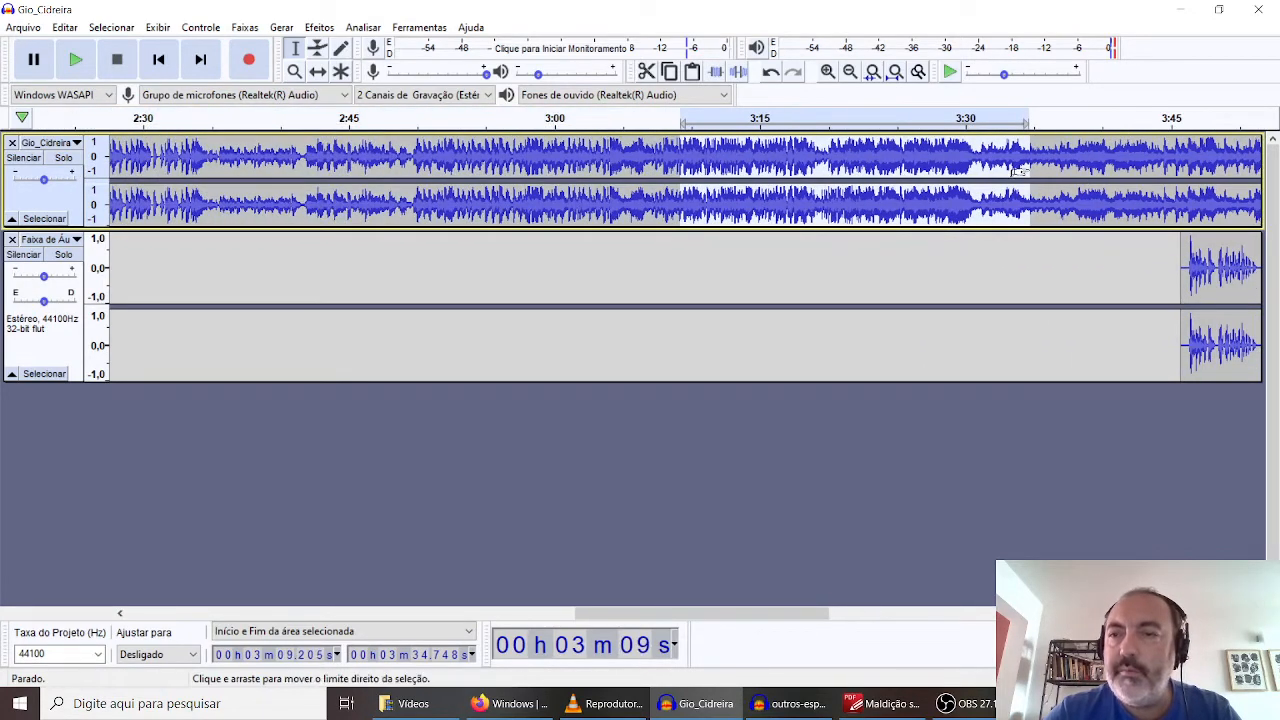
{"action": "left_click", "coordinate": [1037, 162]}
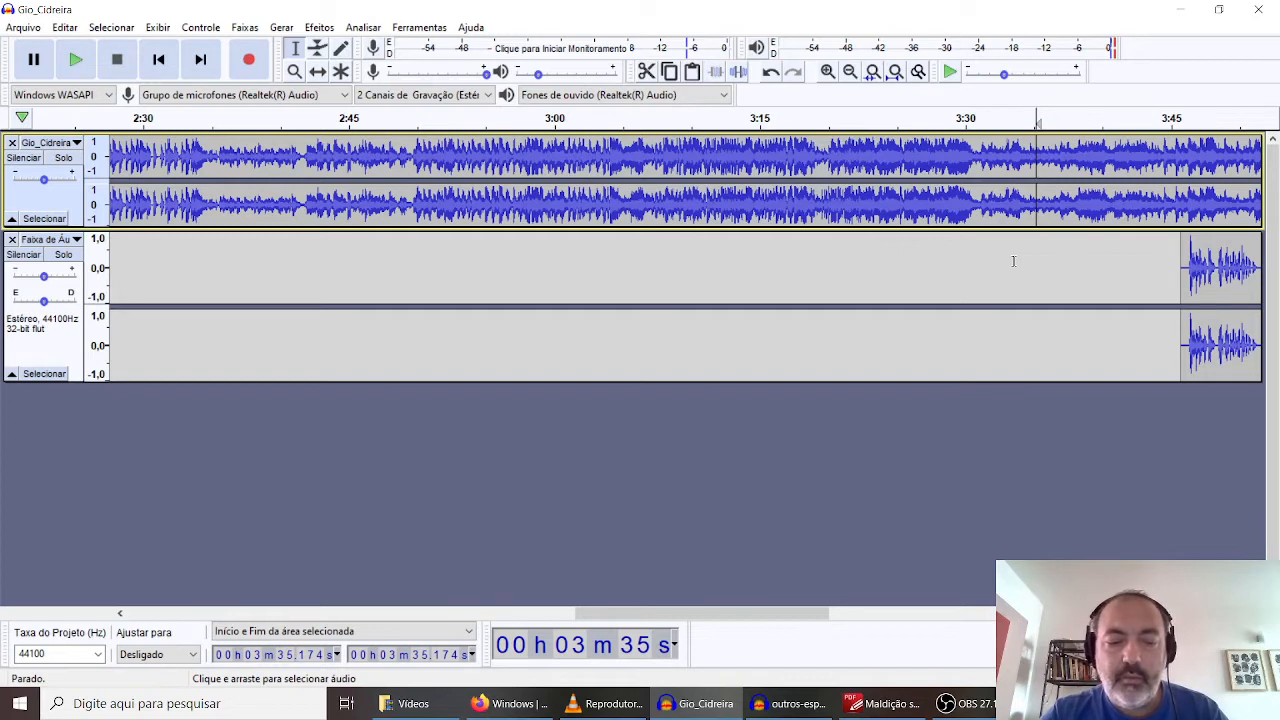
{"action": "key", "text": "space"}
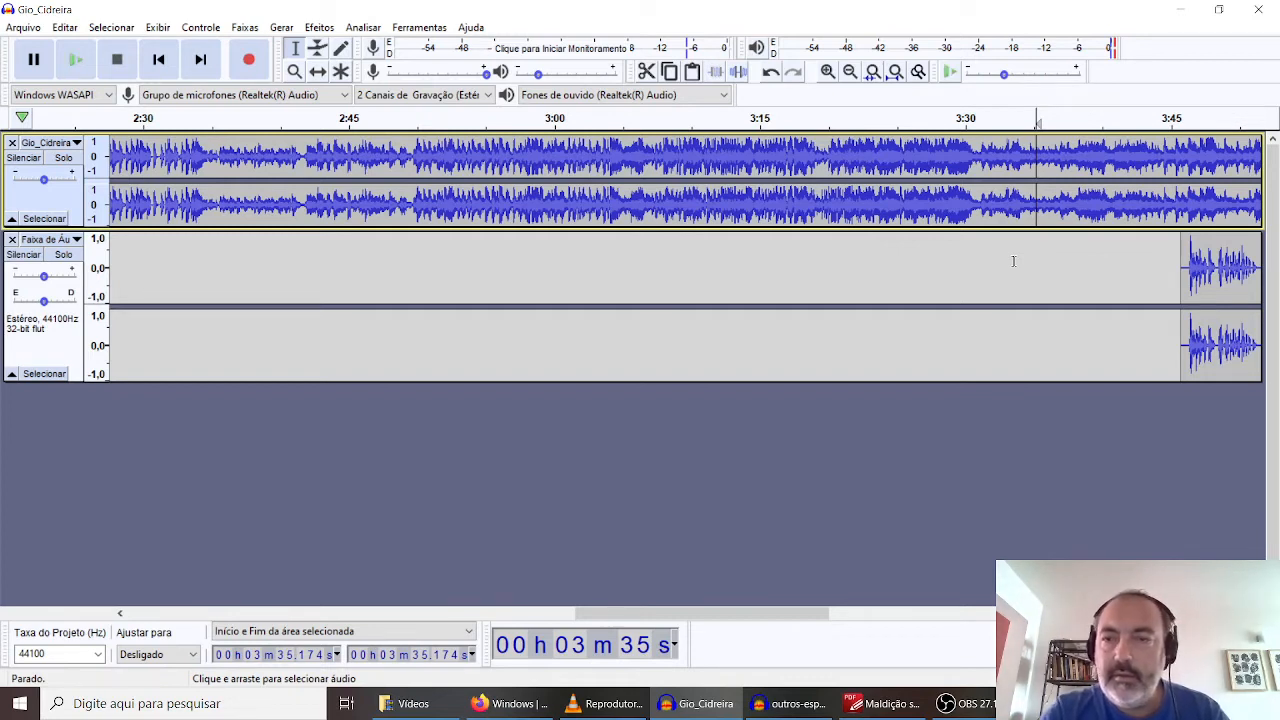
{"action": "key", "text": "space"}
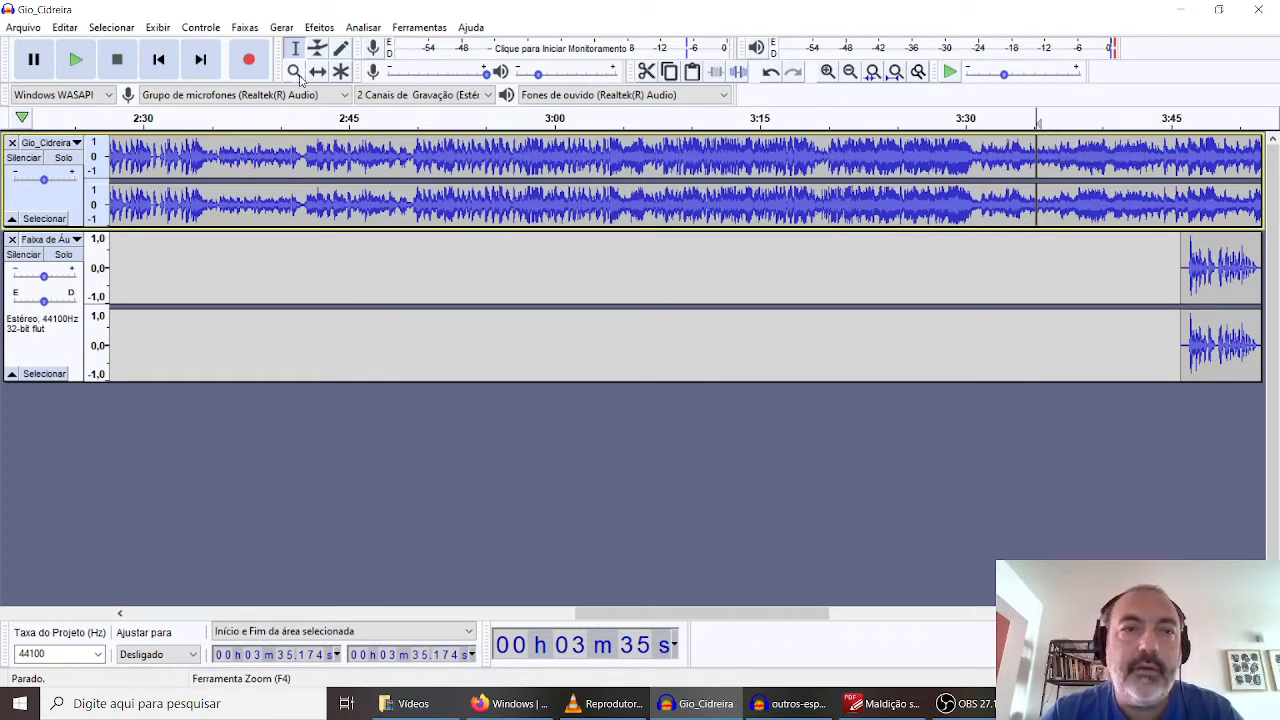
Move the music clip before the split earlier with the Time Shift tool so that it ends at about 3:25.9
{"action": "left_click", "coordinate": [376, 152]}
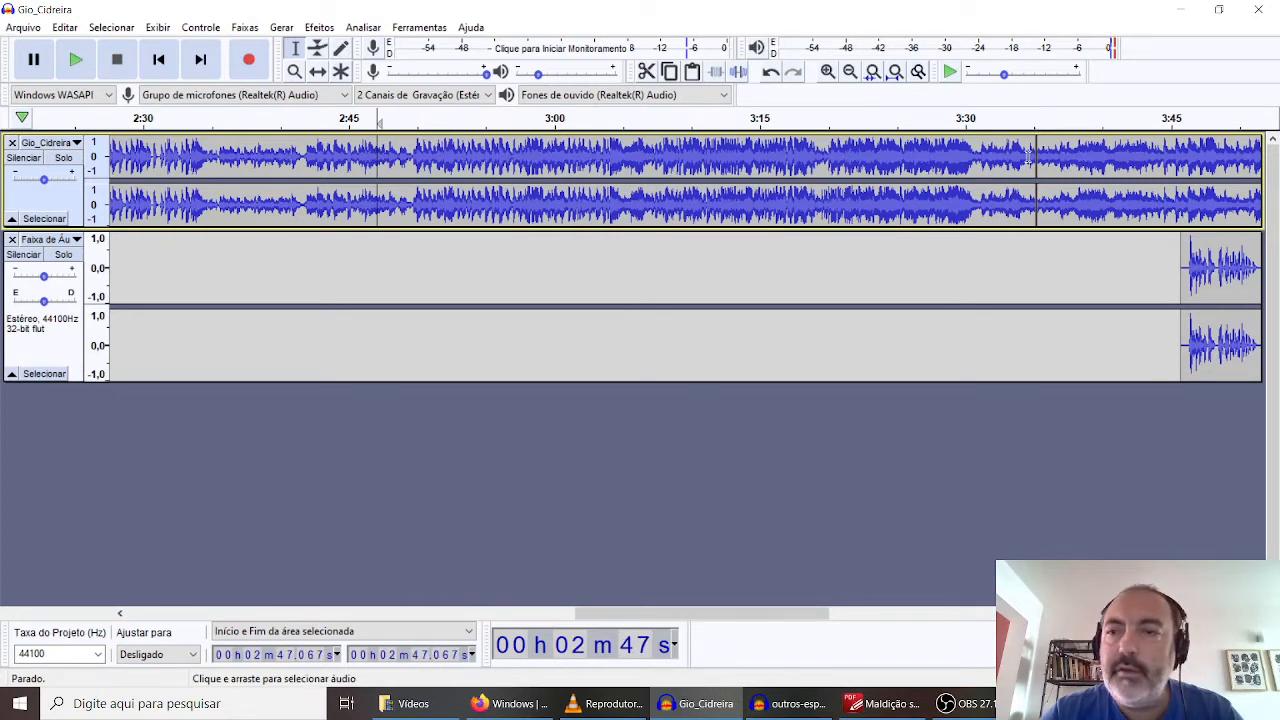
{"action": "left_click_drag", "start_coordinate": [1031, 155], "coordinate": [848, 160]}
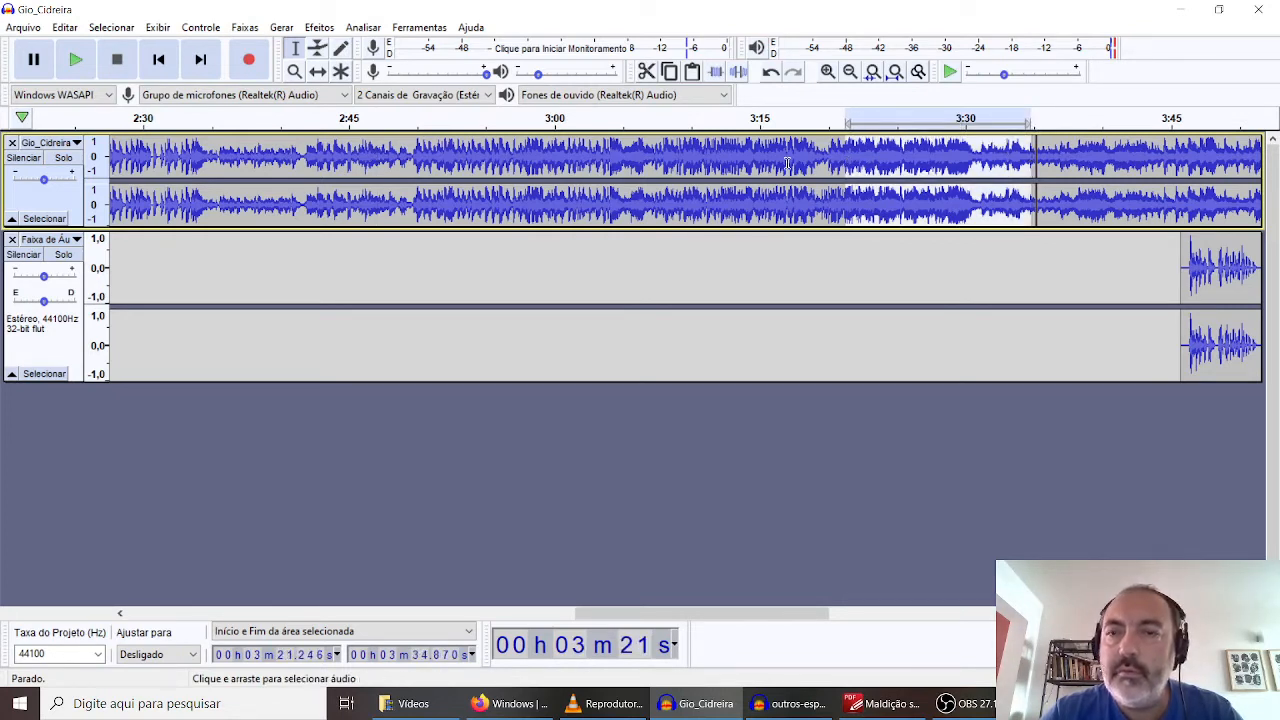
{"action": "left_click", "coordinate": [318, 72]}
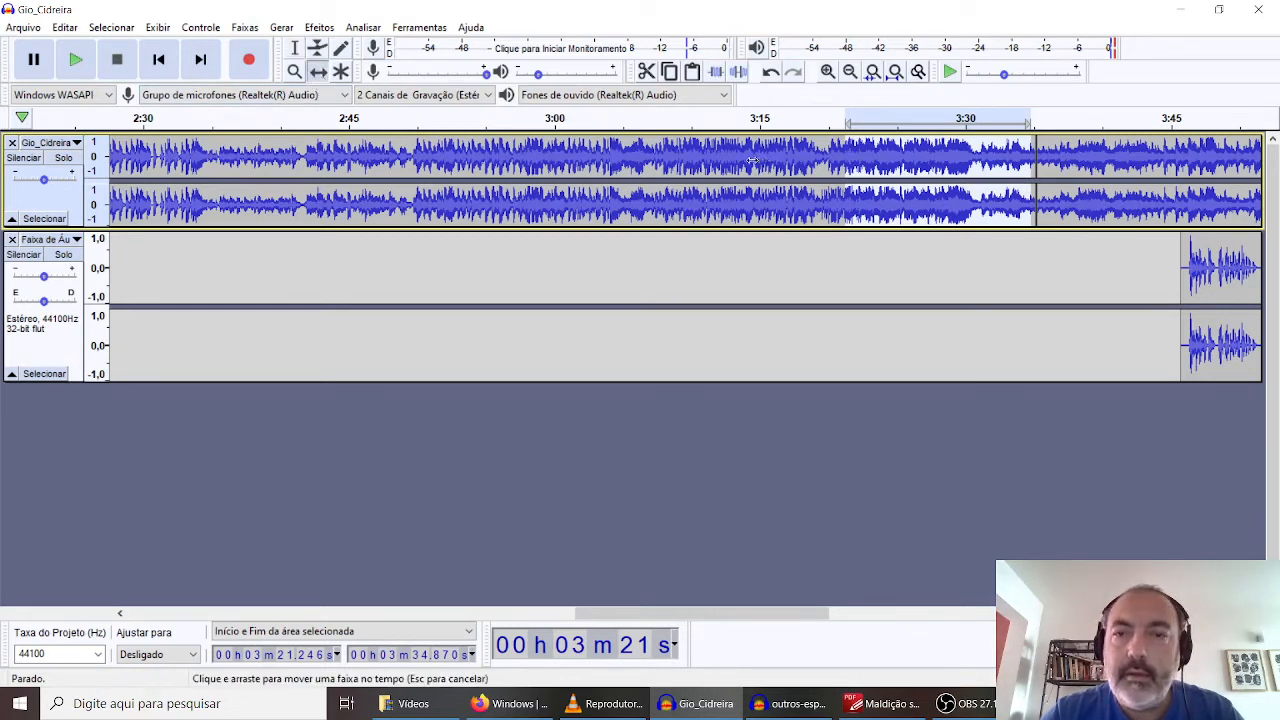
{"action": "left_click_drag", "start_coordinate": [760, 160], "coordinate": [630, 163]}
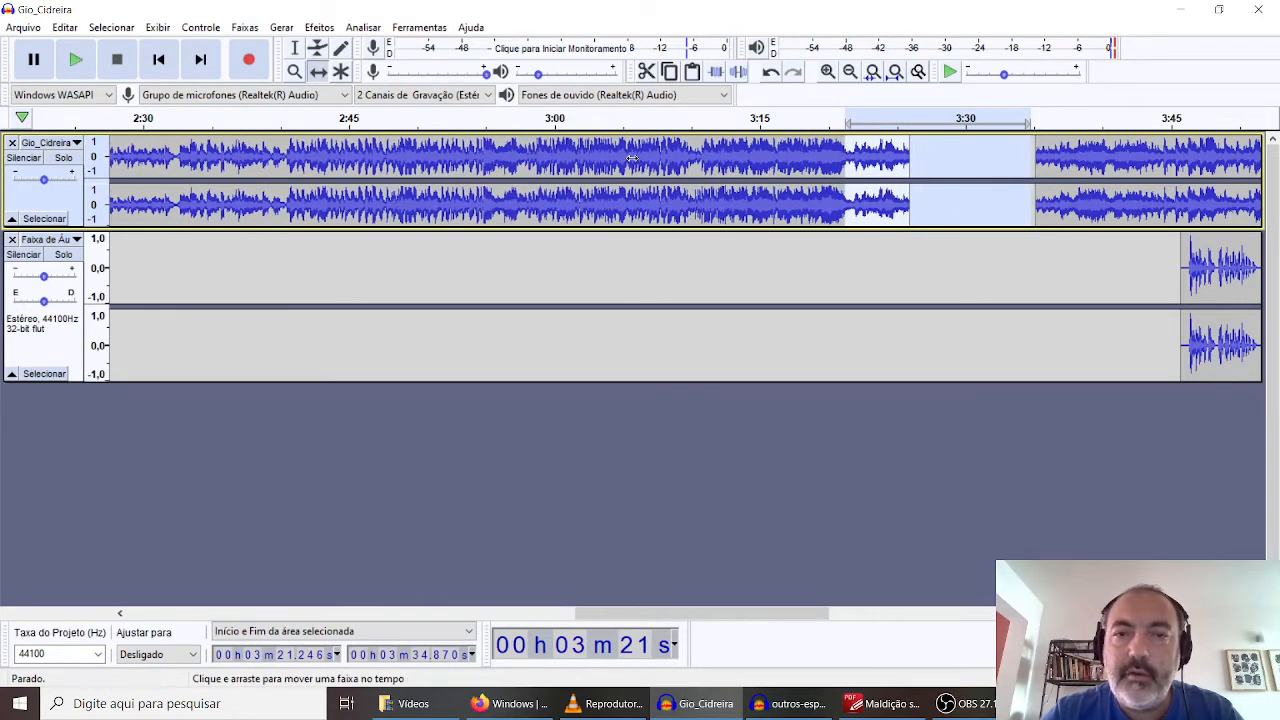
Select the whole music clip that precedes the split with the Selection tool and delete it
{"action": "left_click", "coordinate": [294, 48]}
{"action": "double_click", "coordinate": [402, 155]}
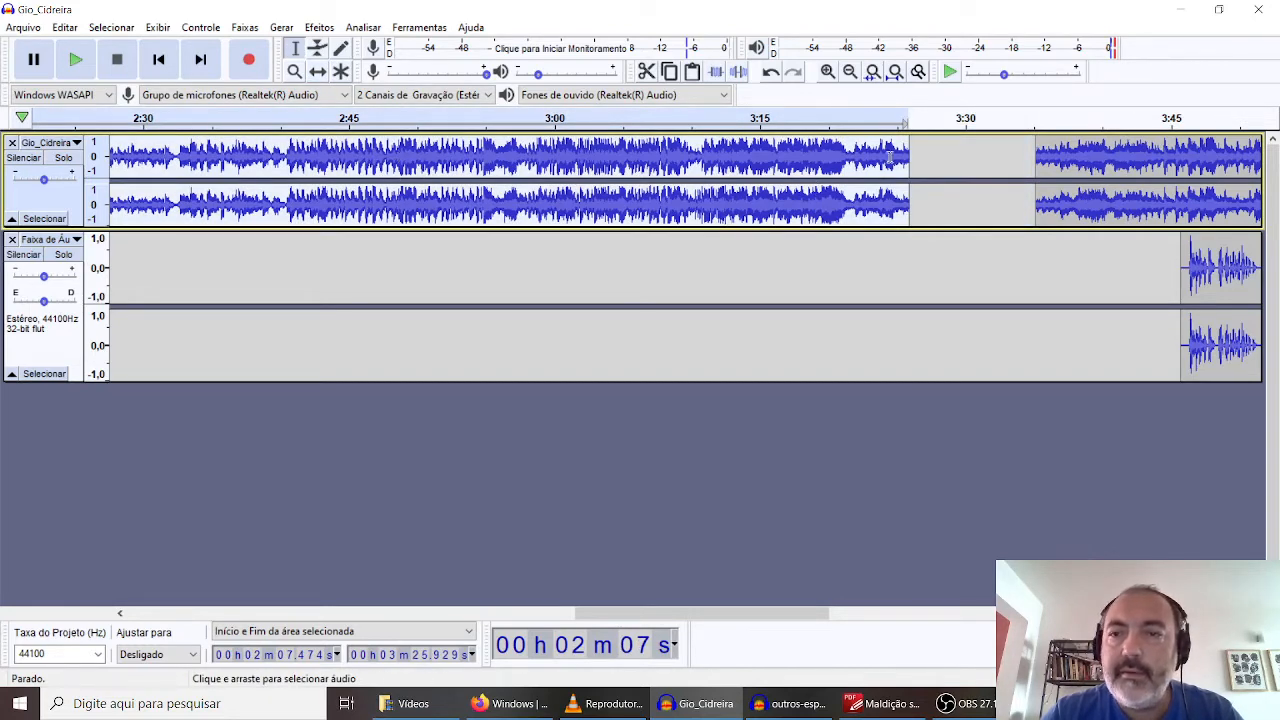
{"action": "key", "text": "Delete"}
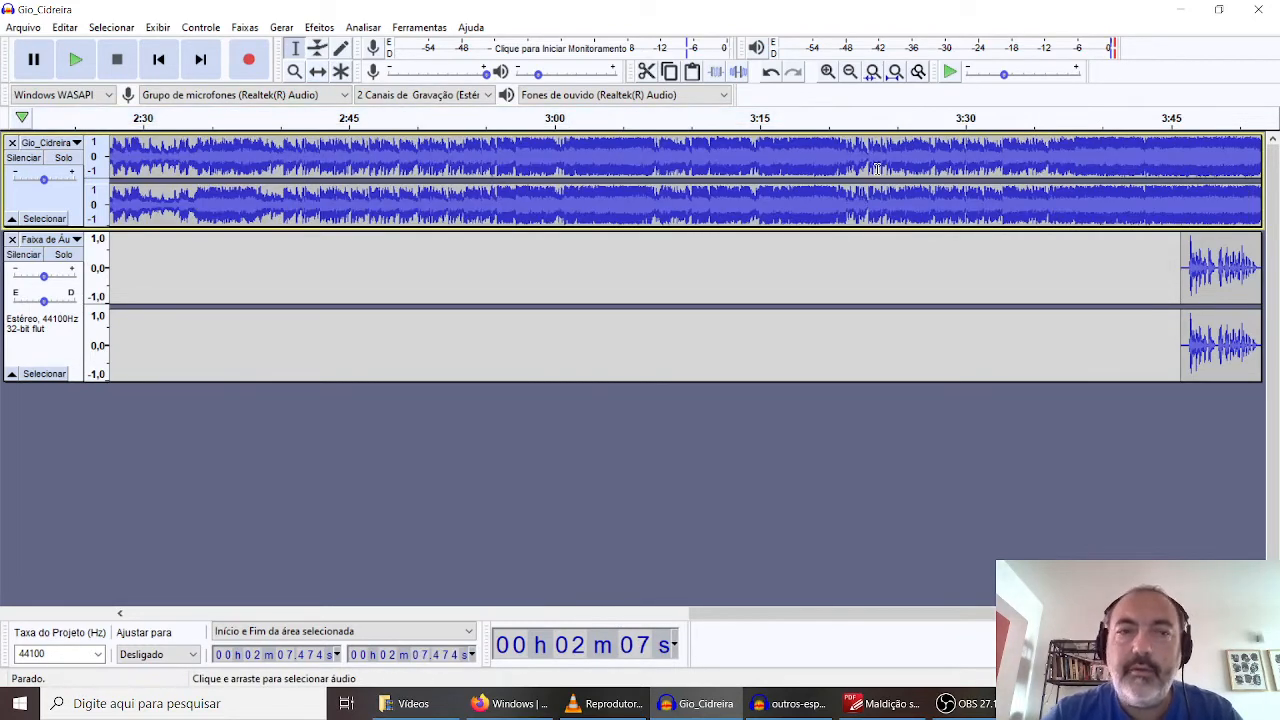
Move the remaining music clip to start at about 3:27 with the Time Shift tool, and return to the Selection tool
{"action": "left_click", "coordinate": [316, 71]}
{"action": "left_click_drag", "start_coordinate": [442, 200], "coordinate": [1261, 237]}
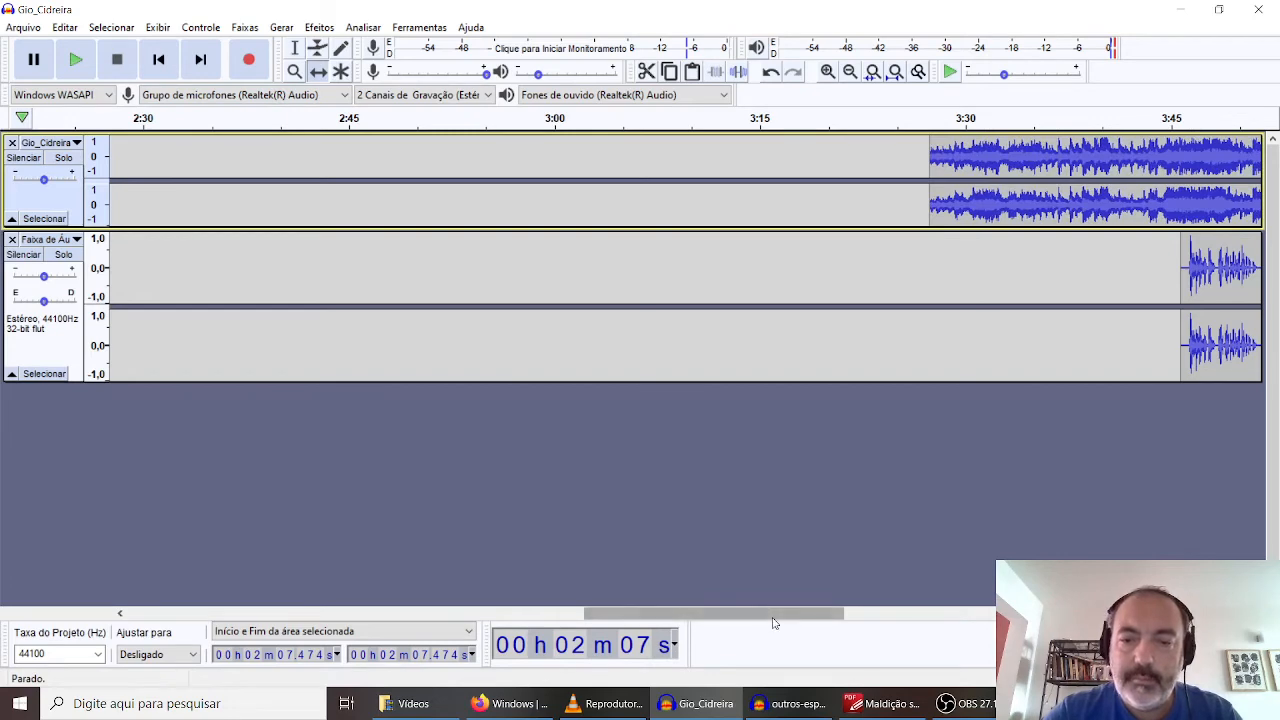
{"action": "left_click_drag", "start_coordinate": [772, 622], "coordinate": [990, 622]}
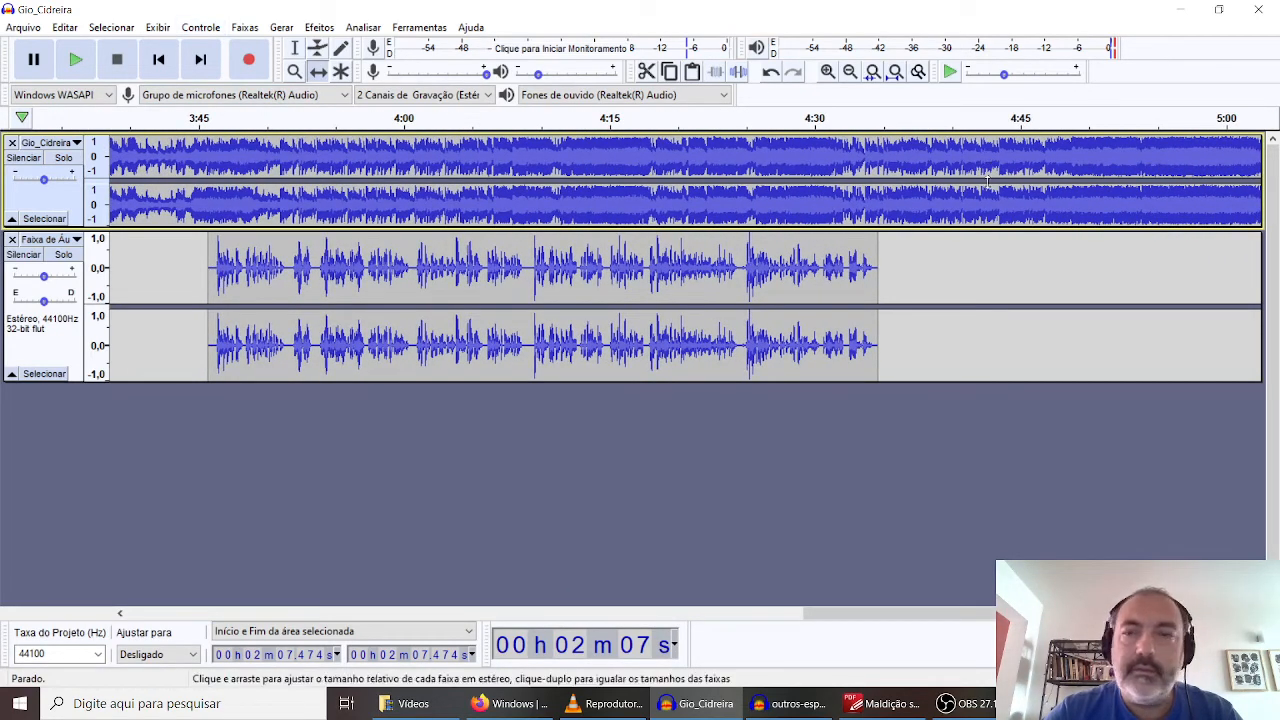
{"action": "left_click", "coordinate": [295, 48]}
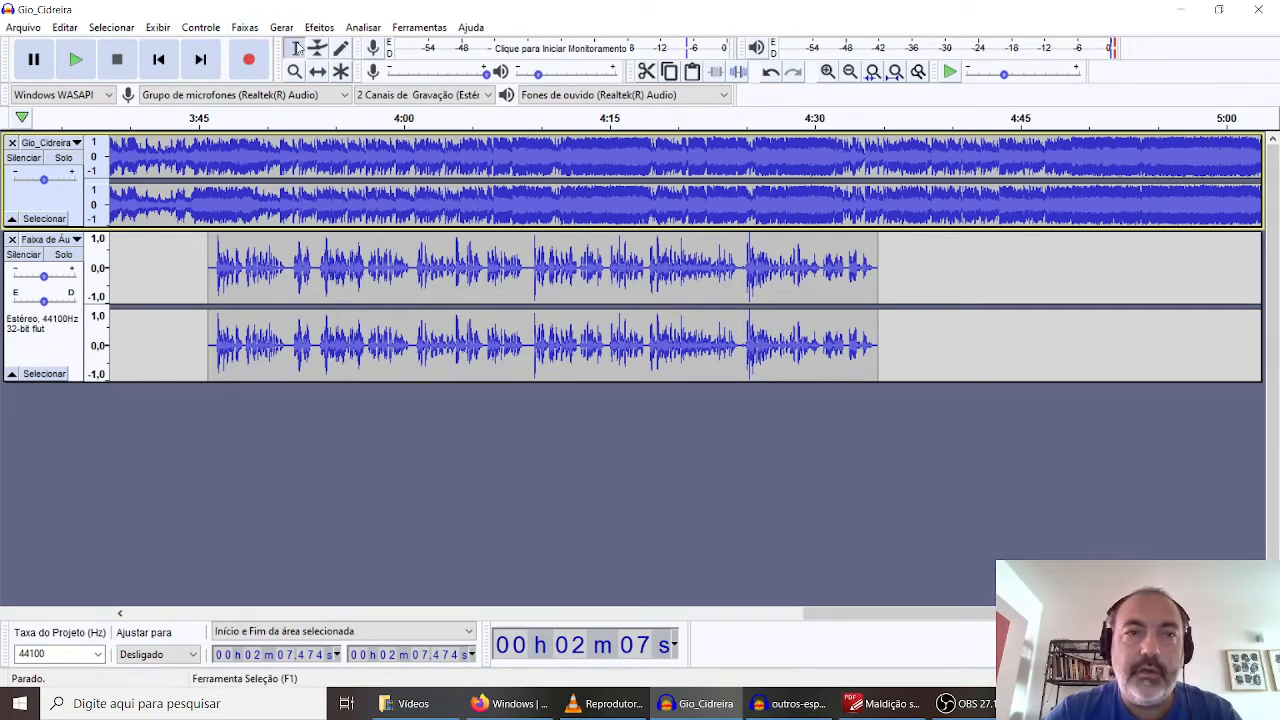
Split the Gio_Cidreira music at about 4:43.6 and shift the clip after the split to start at about 4:48 with the Time Shift tool
{"action": "left_click", "coordinate": [1001, 158]}
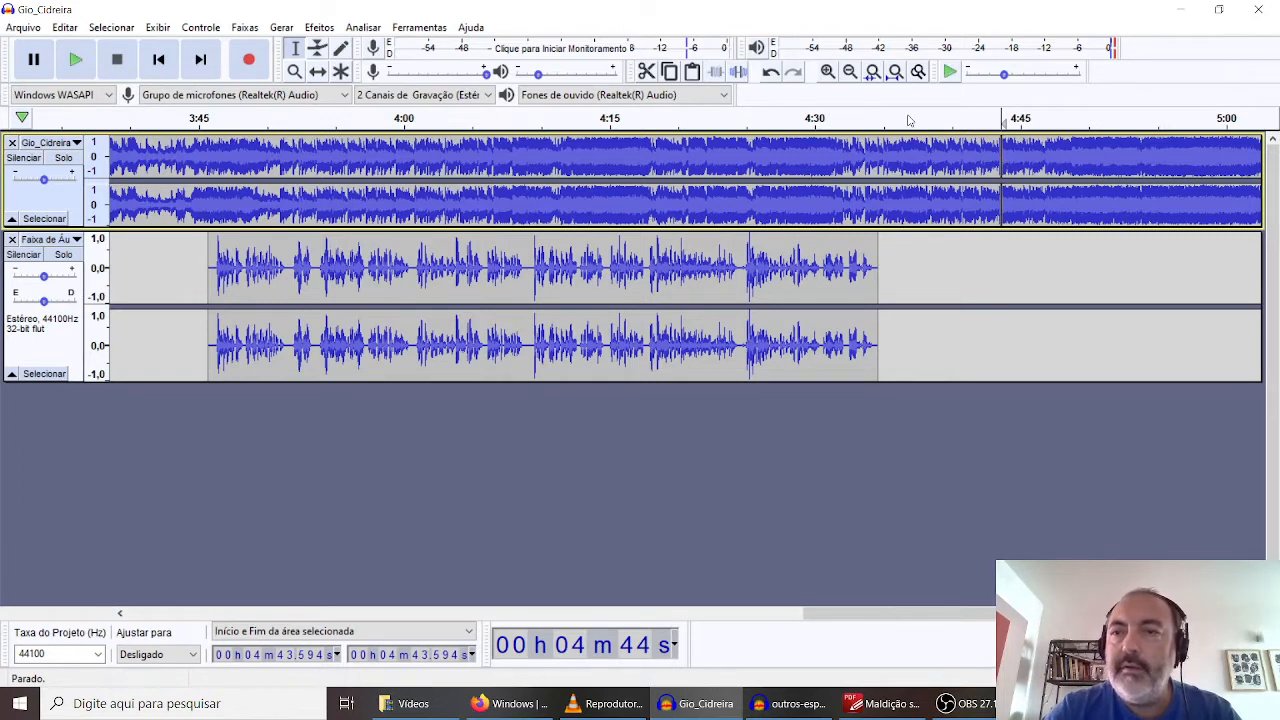
{"action": "left_click", "coordinate": [318, 71]}
{"action": "left_click_drag", "start_coordinate": [1072, 160], "coordinate": [1133, 160]}
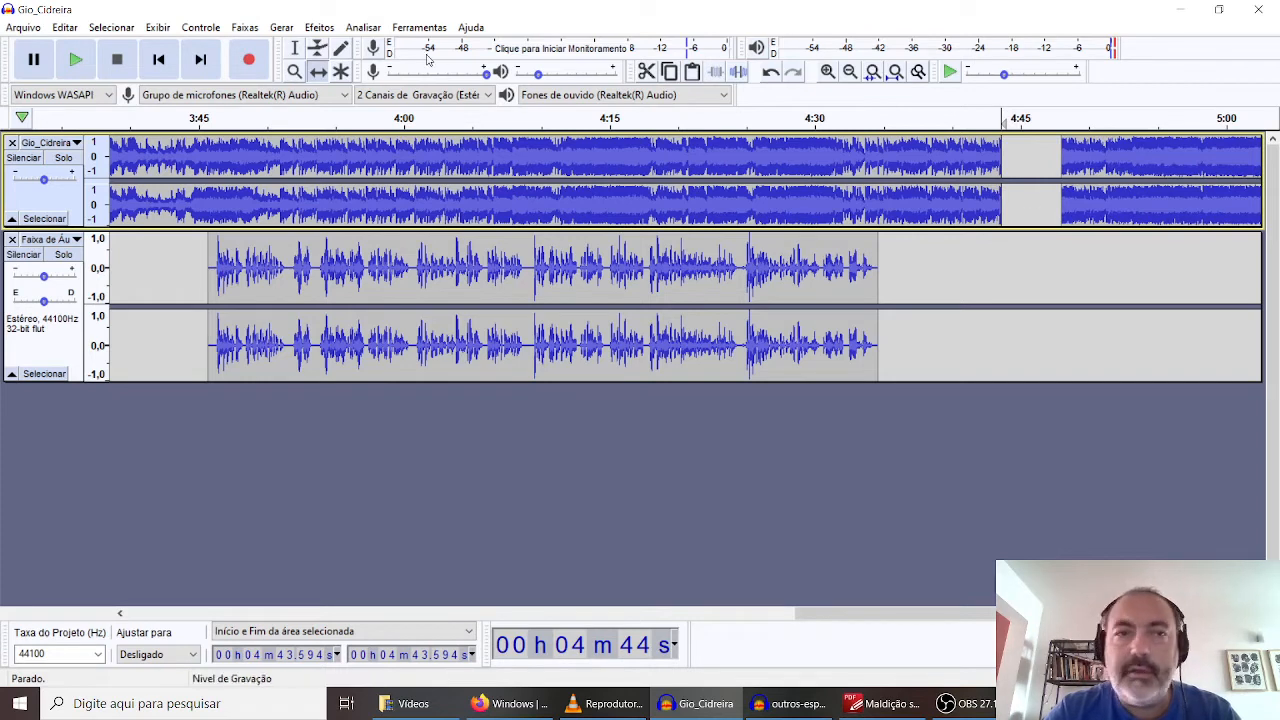
Select the whole music clip after the split with the Selection tool and delete it
{"action": "left_click", "coordinate": [295, 48]}
{"action": "left_click", "coordinate": [1121, 160]}
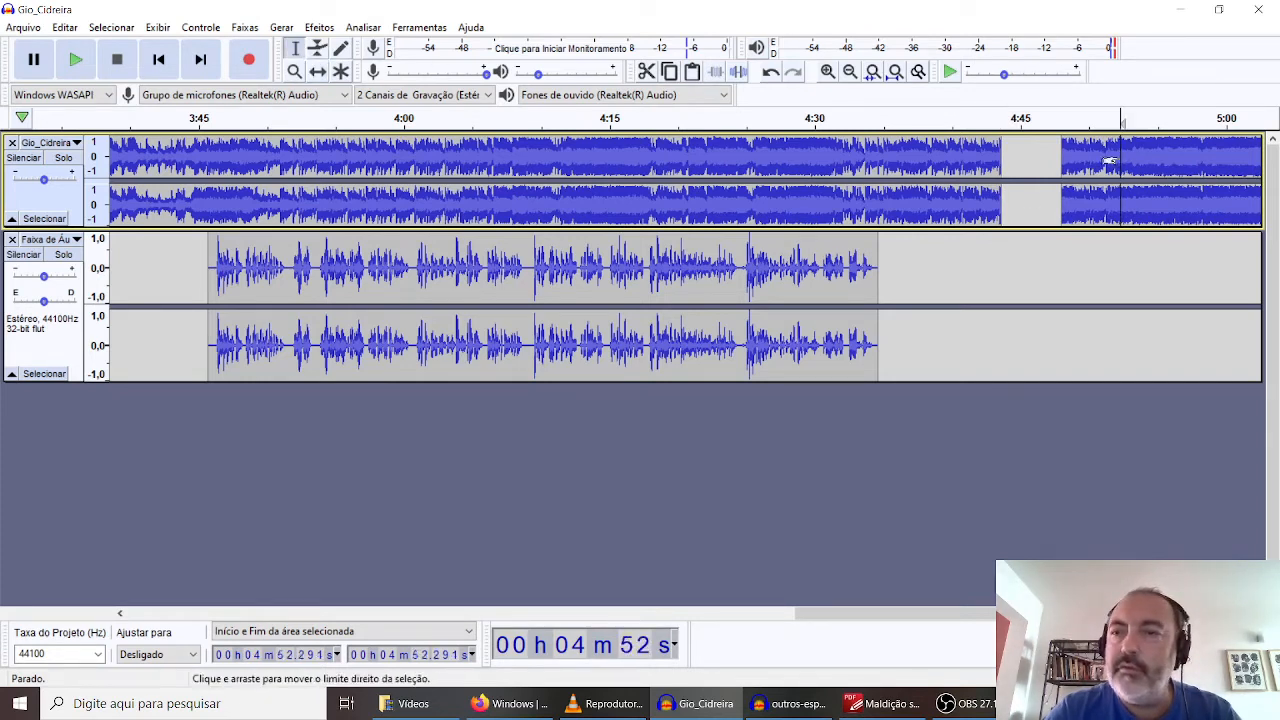
{"action": "double_click", "coordinate": [1119, 156]}
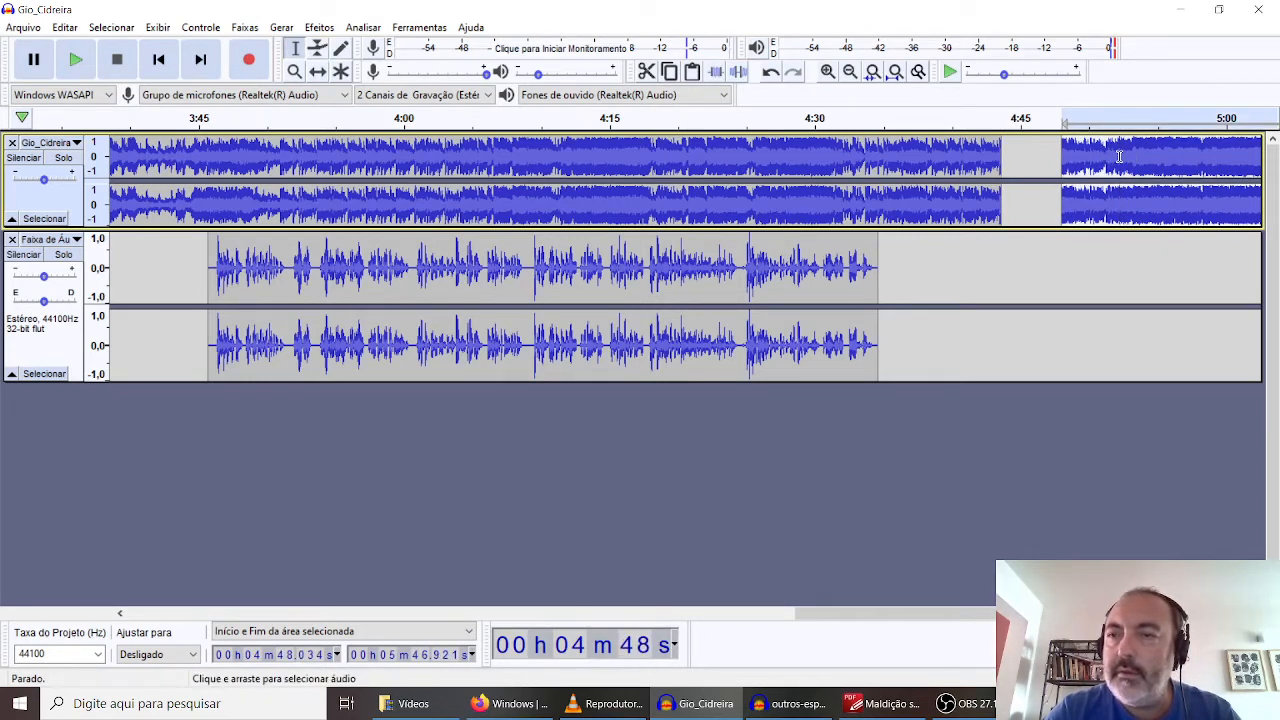
{"action": "key", "text": "Delete"}
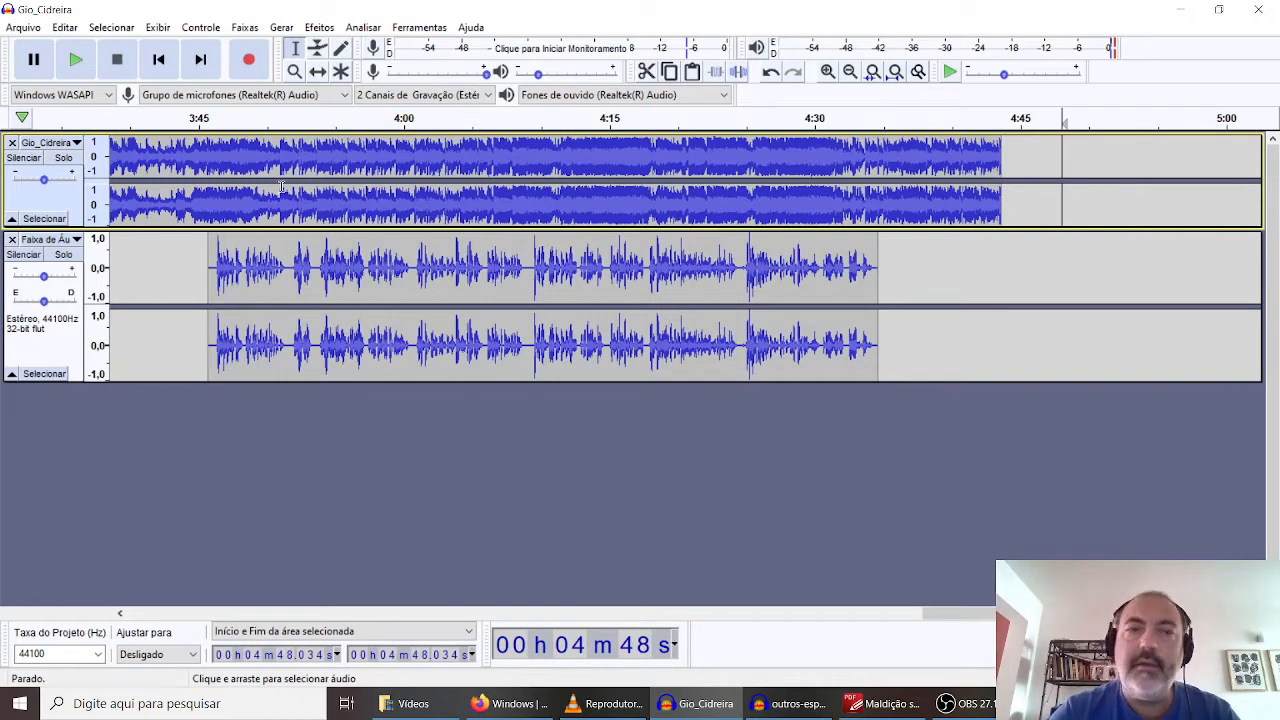
Play the mix from about 3:42 to hear the music against the start of the narration, and stop playback
{"action": "left_click", "coordinate": [156, 117]}
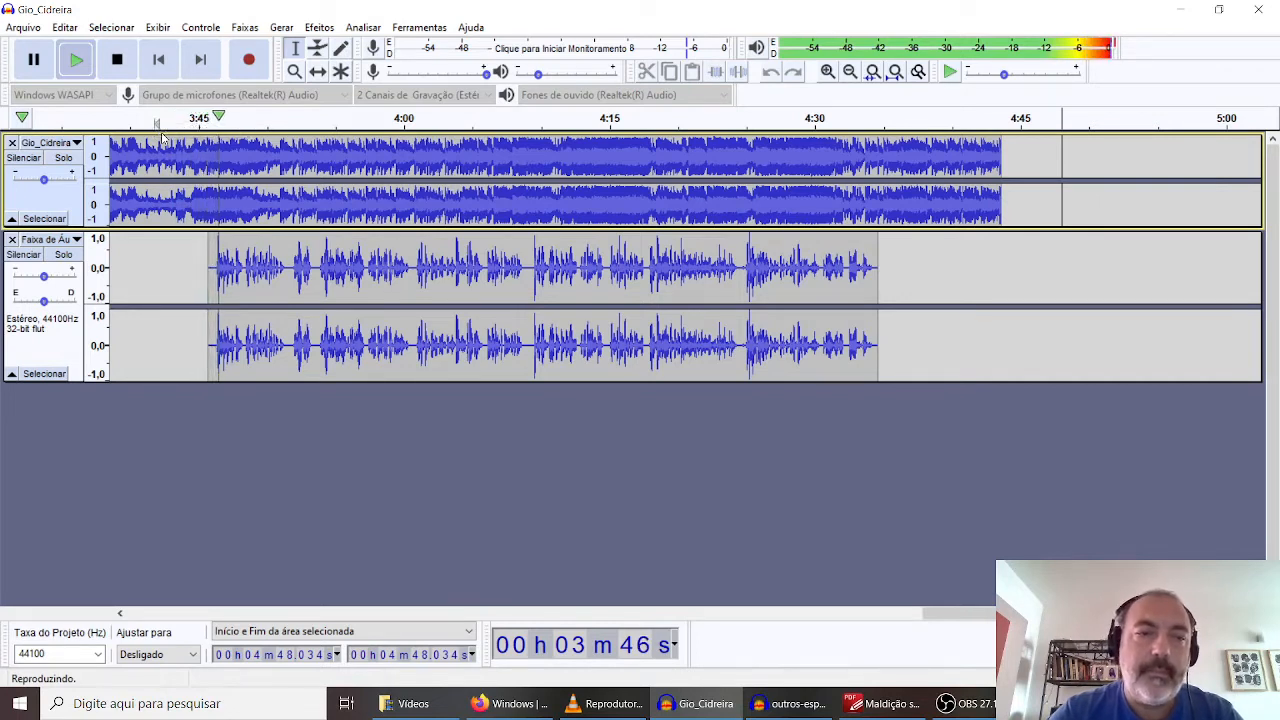
{"action": "key", "text": "space"}
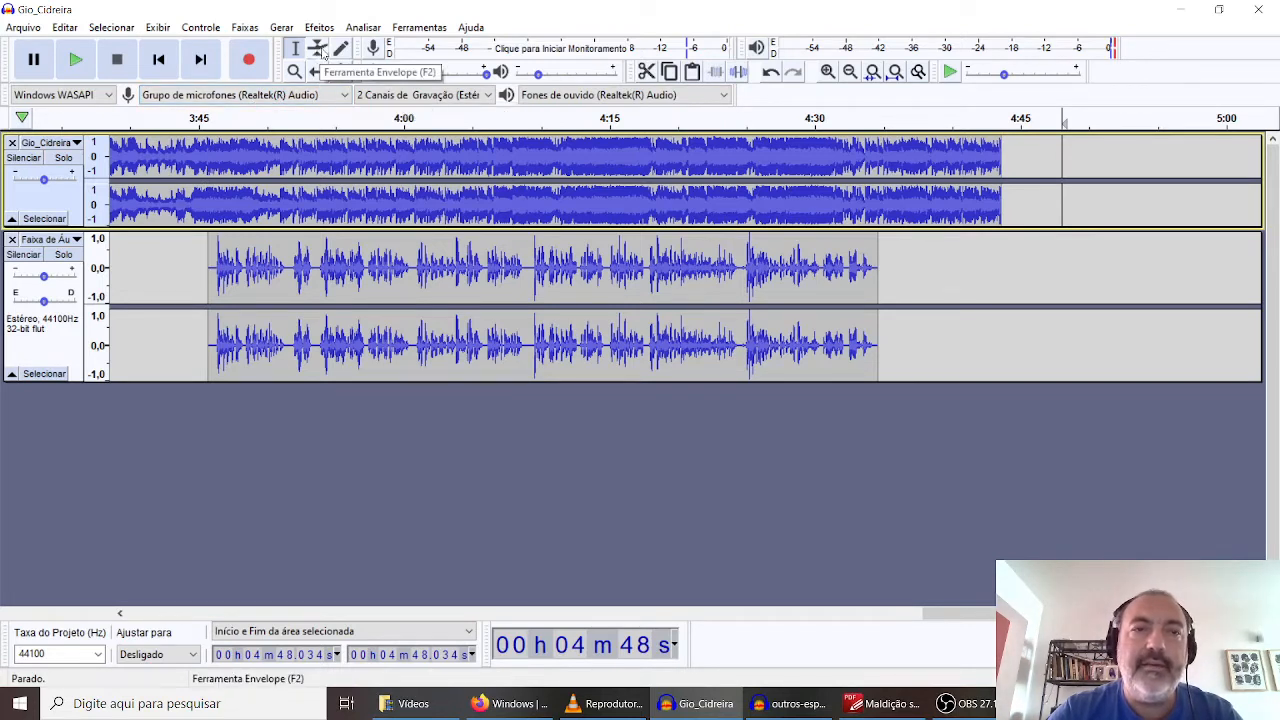
Add envelope points to the music track with the Envelope tool at about 3:42, 3:46, 4:33.5 and 4:41, lowering its level
{"action": "left_click", "coordinate": [320, 50]}
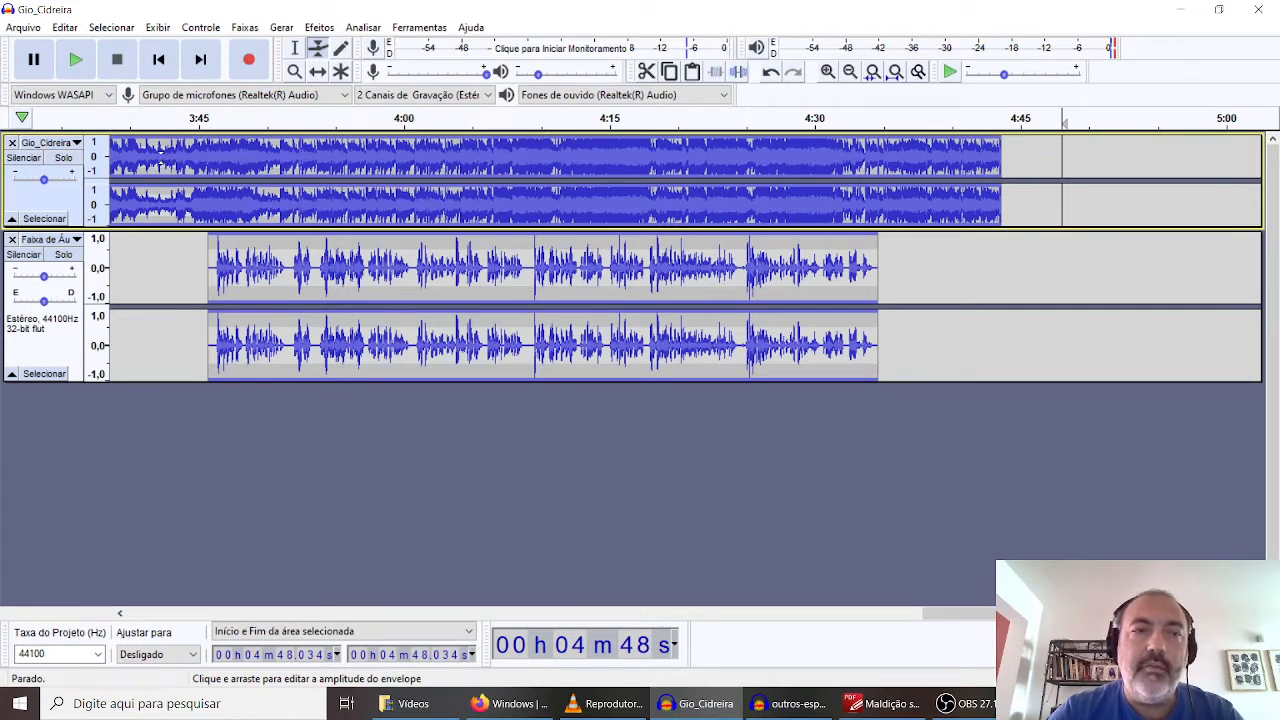
{"action": "left_click_drag", "start_coordinate": [160, 148], "coordinate": [162, 156]}
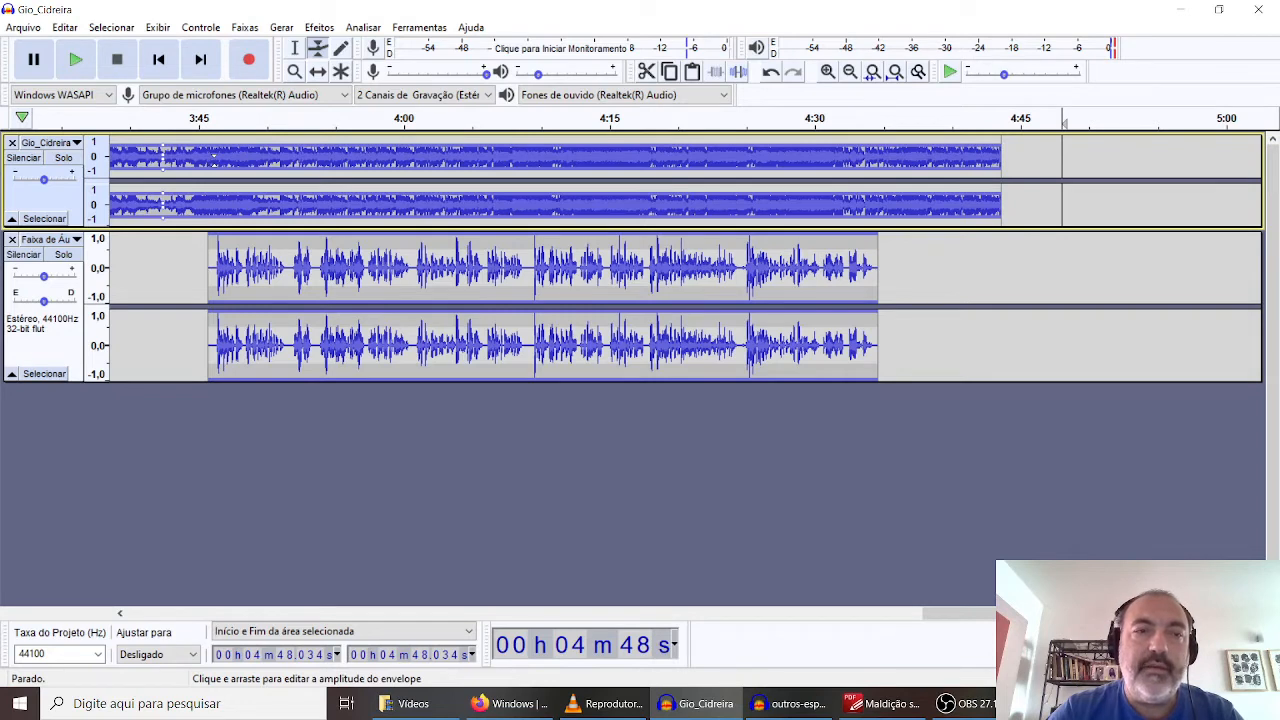
{"action": "left_click_drag", "start_coordinate": [213, 158], "coordinate": [215, 160]}
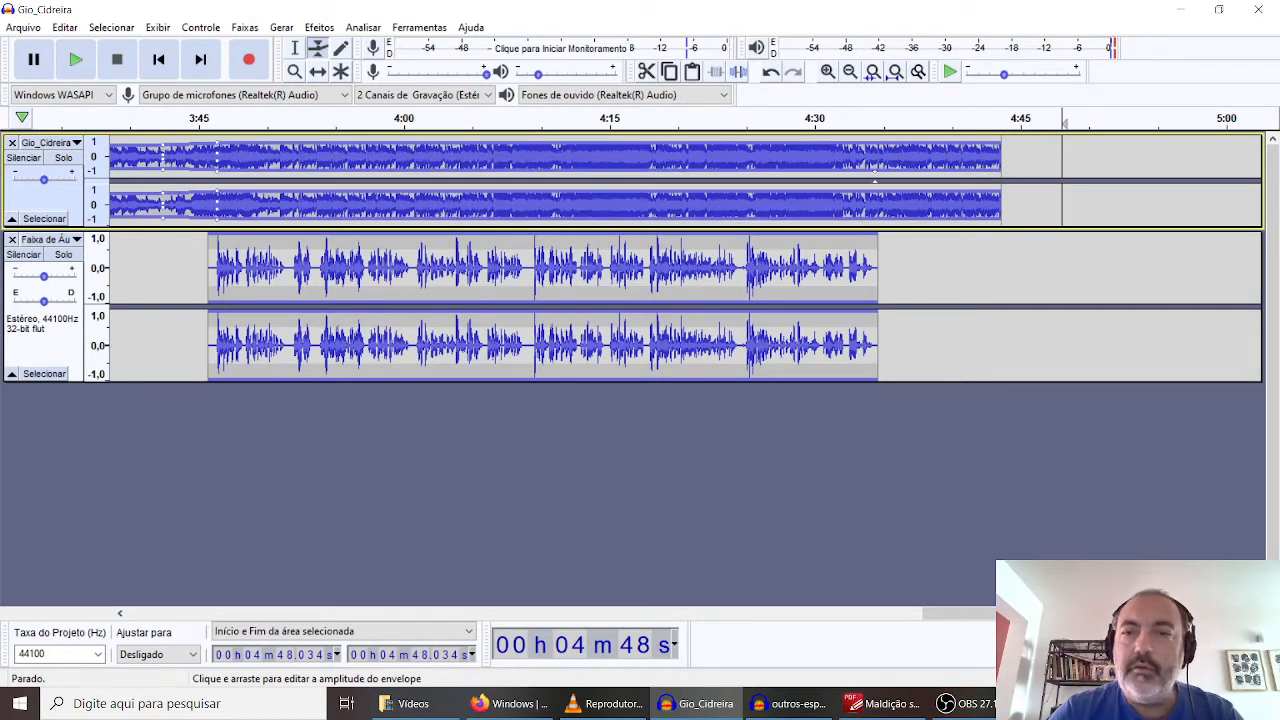
{"action": "left_click_drag", "start_coordinate": [862, 165], "coordinate": [864, 170]}
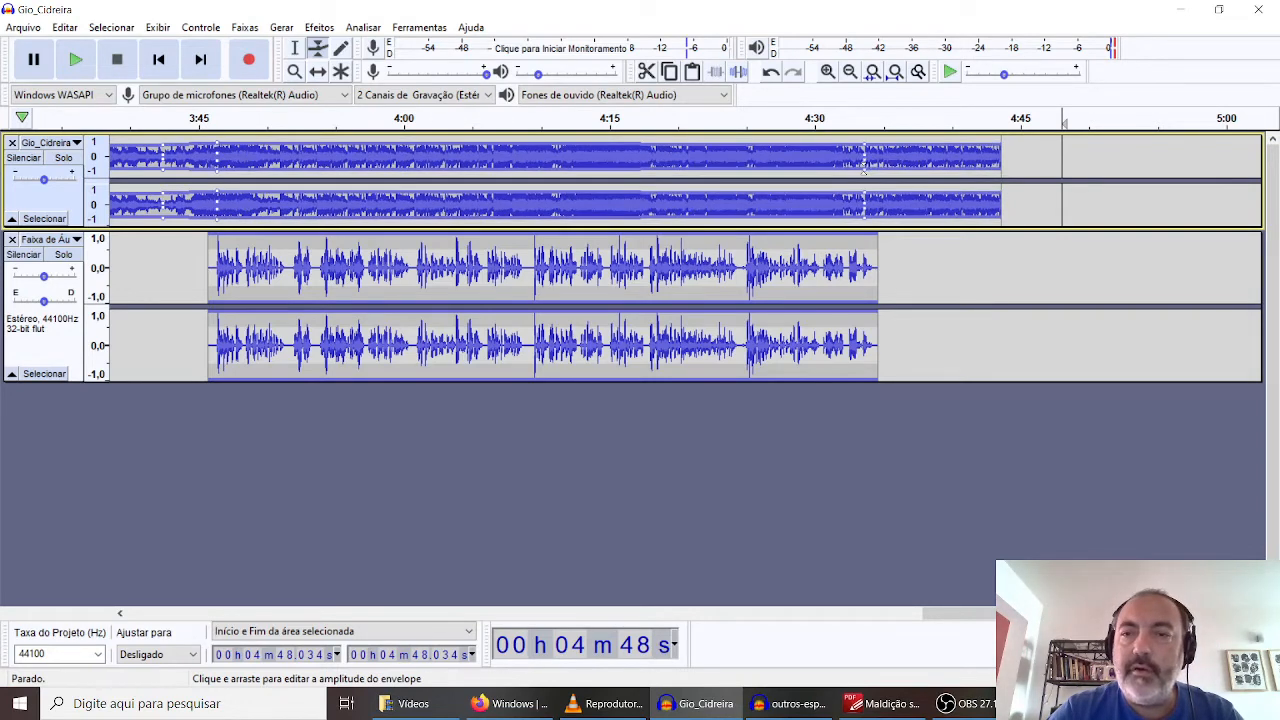
{"action": "left_click", "coordinate": [963, 170]}
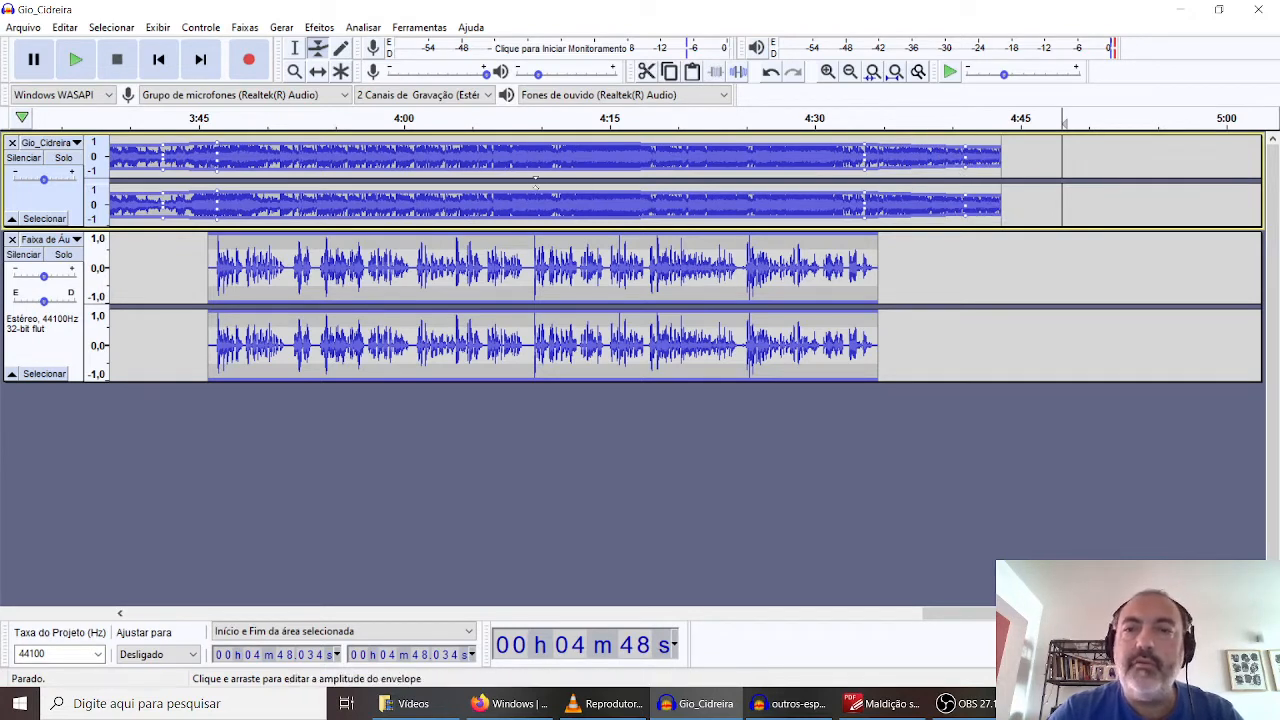
Rework the music's envelope before the narration: full level at a point near 3:43, fading down to a point near 3:47
{"action": "left_click_drag", "start_coordinate": [163, 145], "coordinate": [160, 143]}
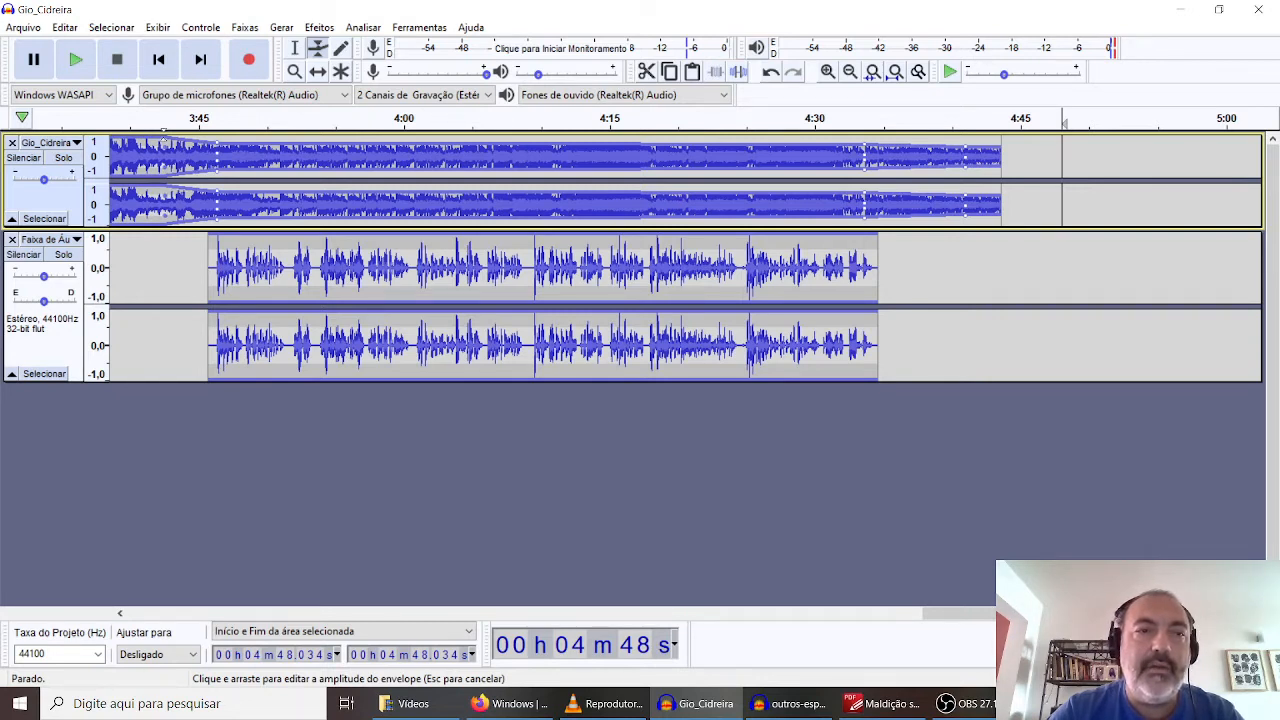
{"action": "left_click_drag", "start_coordinate": [160, 143], "coordinate": [161, 143]}
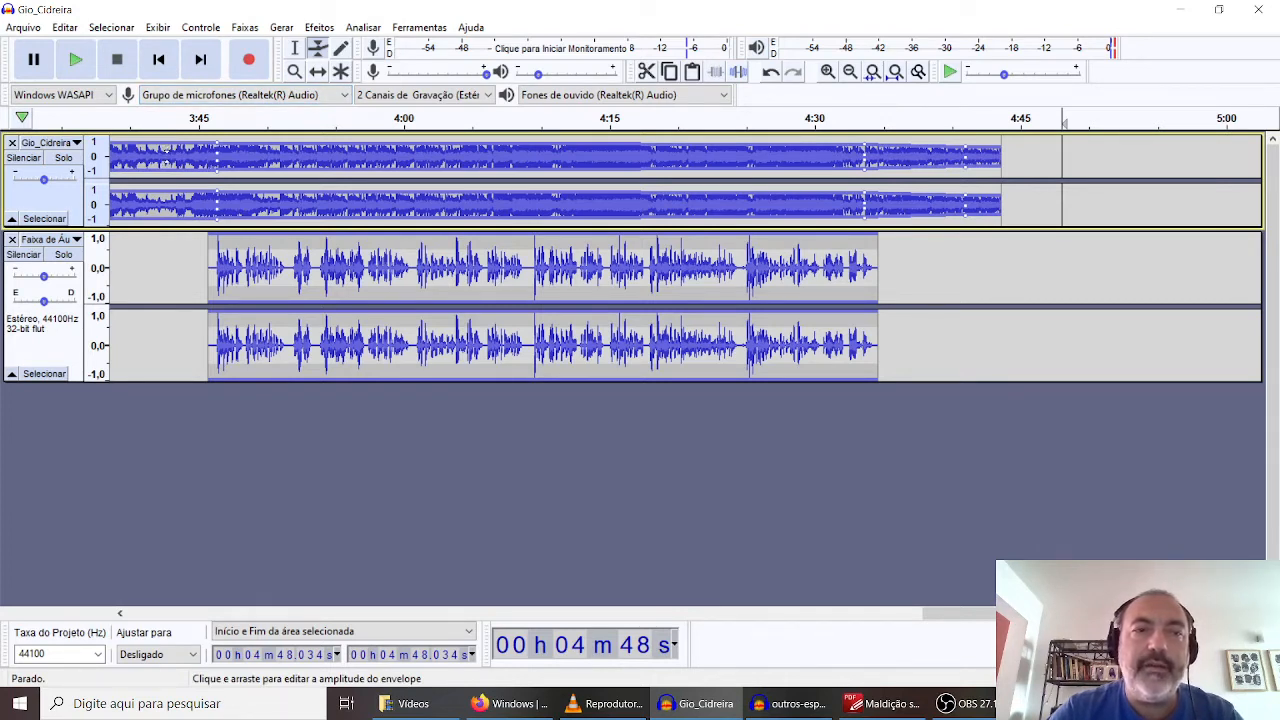
{"action": "left_click", "coordinate": [166, 152]}
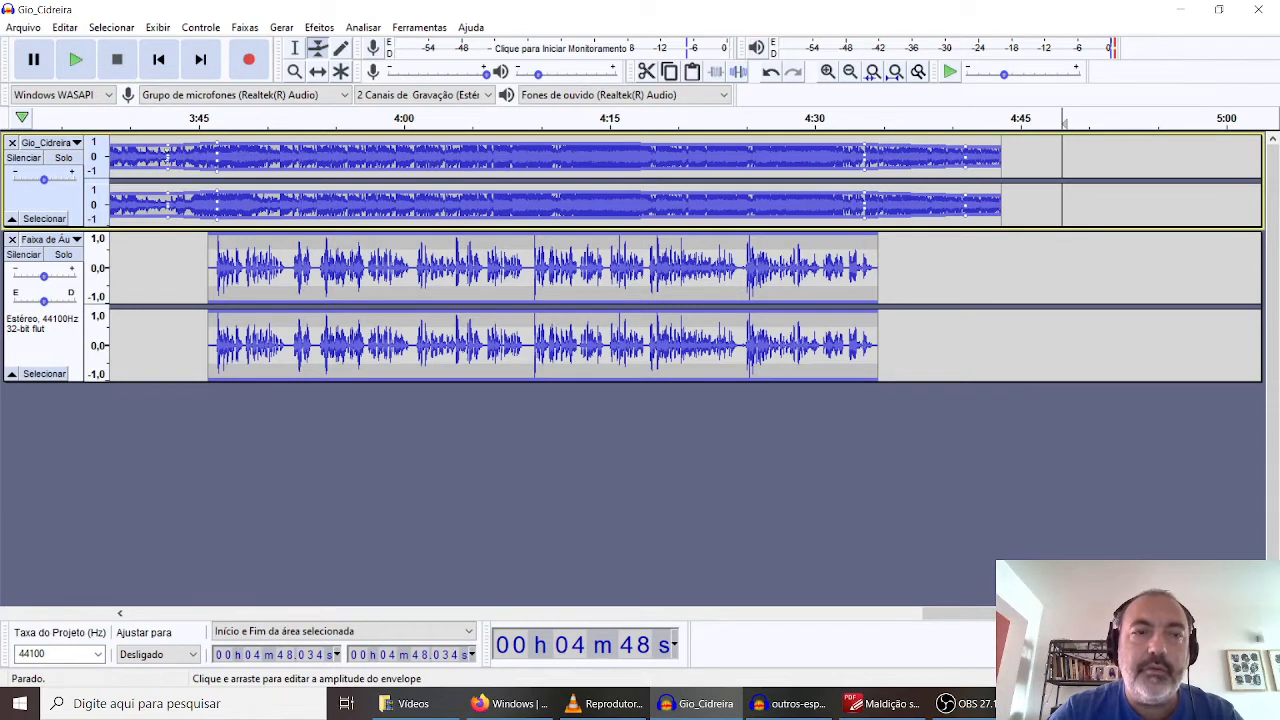
{"action": "left_click_drag", "start_coordinate": [167, 152], "coordinate": [167, 141]}
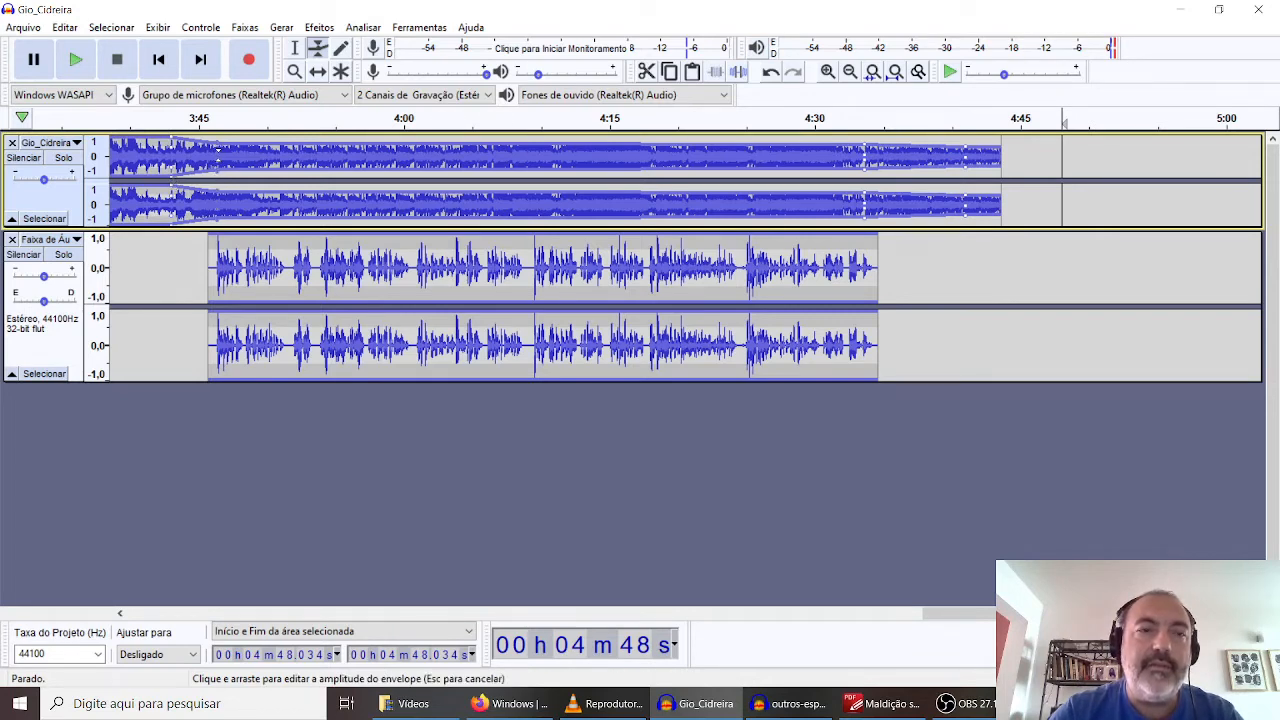
{"action": "left_click_drag", "start_coordinate": [217, 149], "coordinate": [223, 145]}
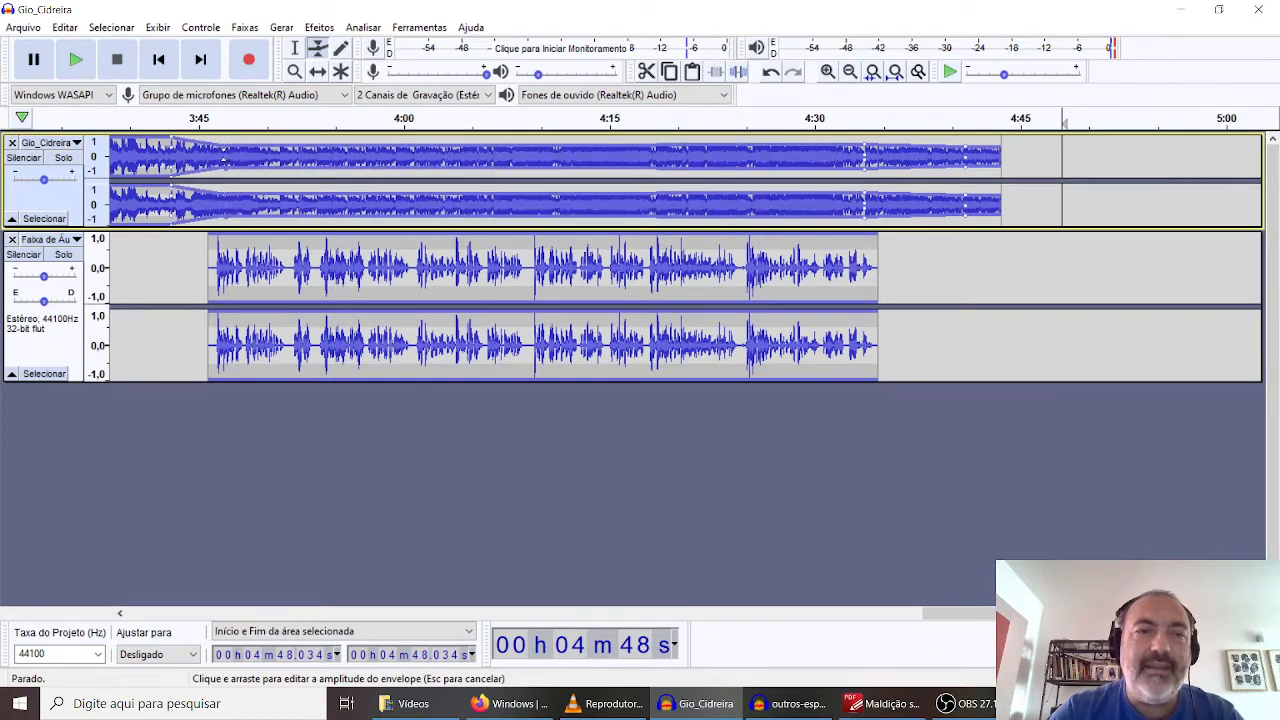
Increase the height of both tracks and lower the music's envelope point near 3:47 to about 0.15
{"action": "left_click", "coordinate": [831, 79]}
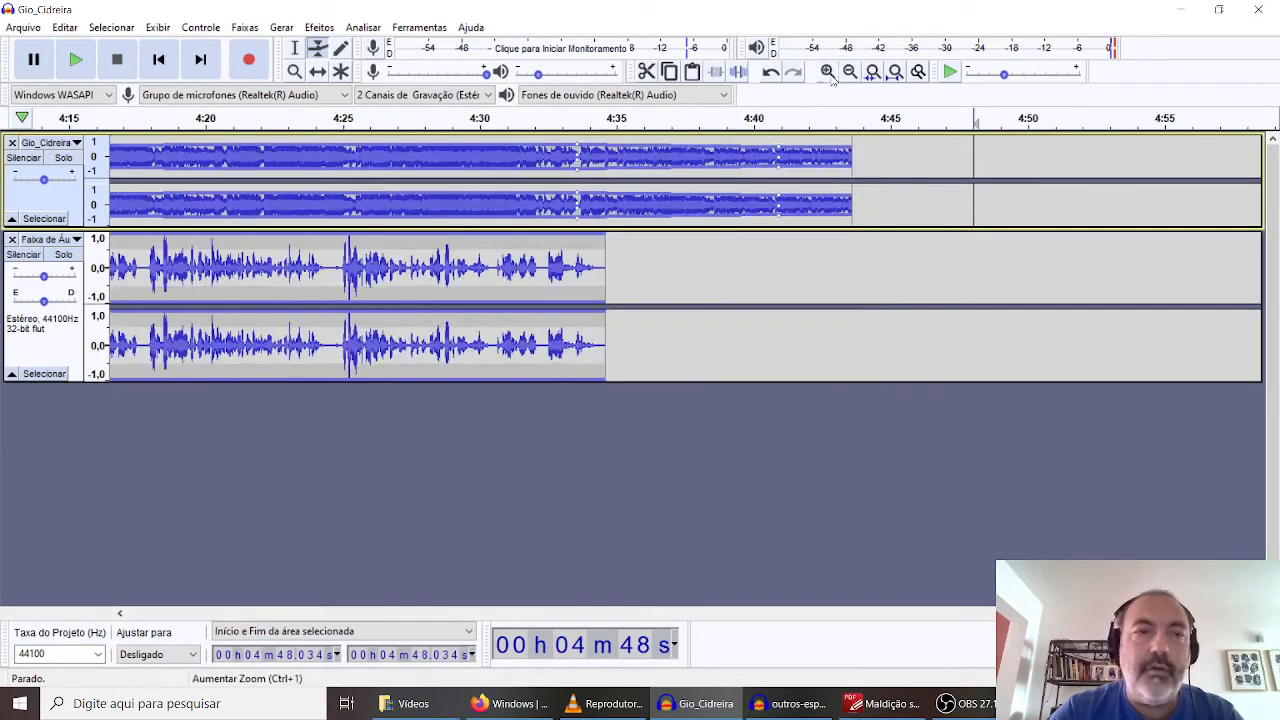
{"action": "scroll", "coordinate": [685, 260], "scroll_direction": "left", "scroll_amount": 10}
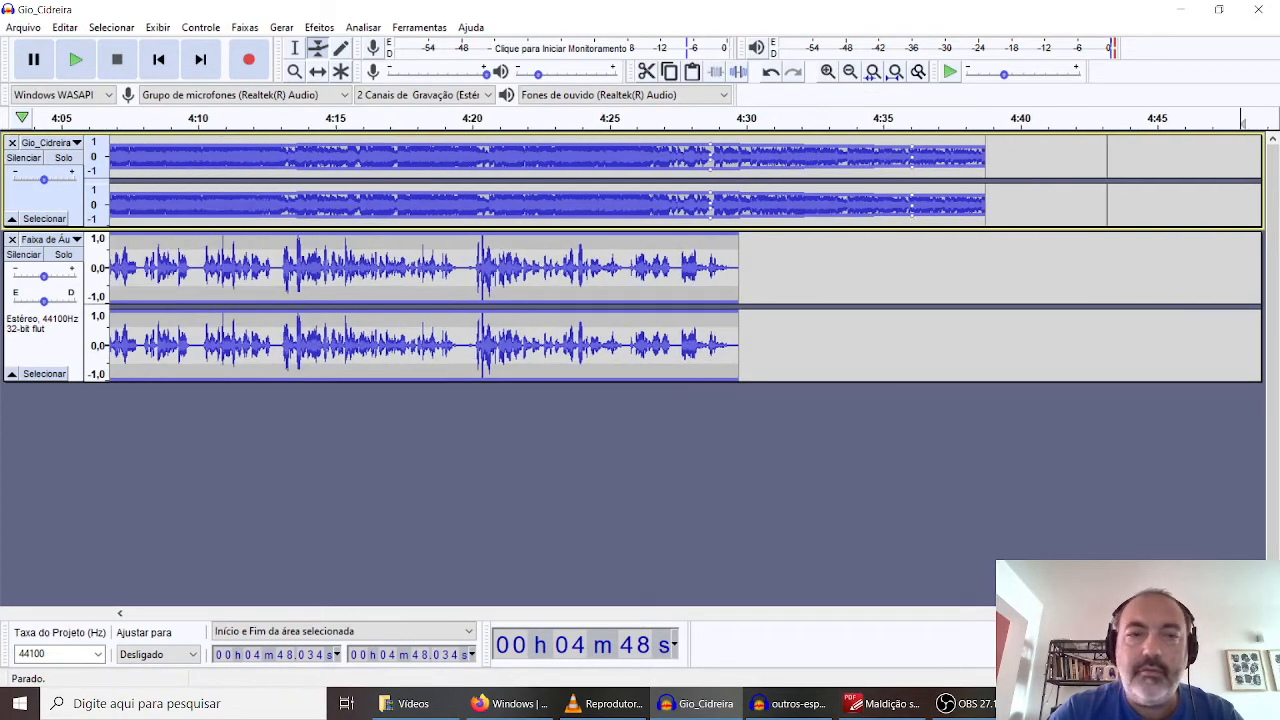
{"action": "scroll", "coordinate": [685, 260], "scroll_direction": "right", "scroll_amount": 3}
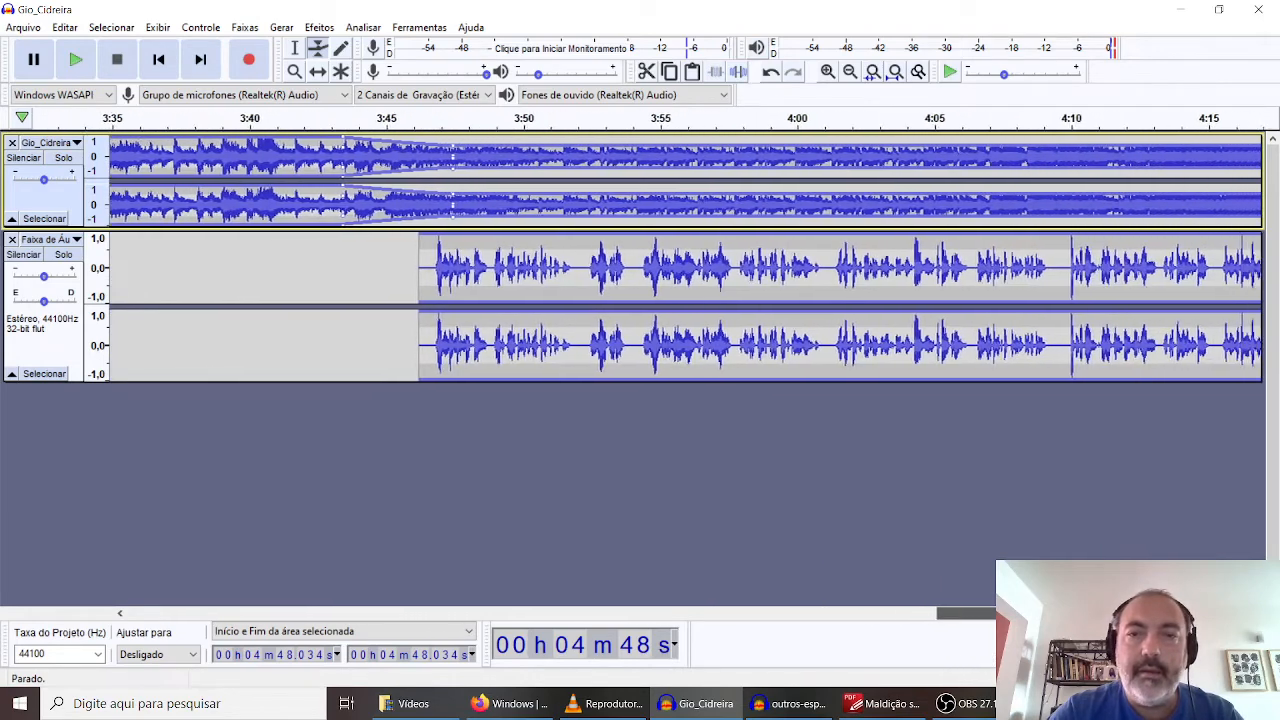
{"action": "left_click", "coordinate": [829, 72]}
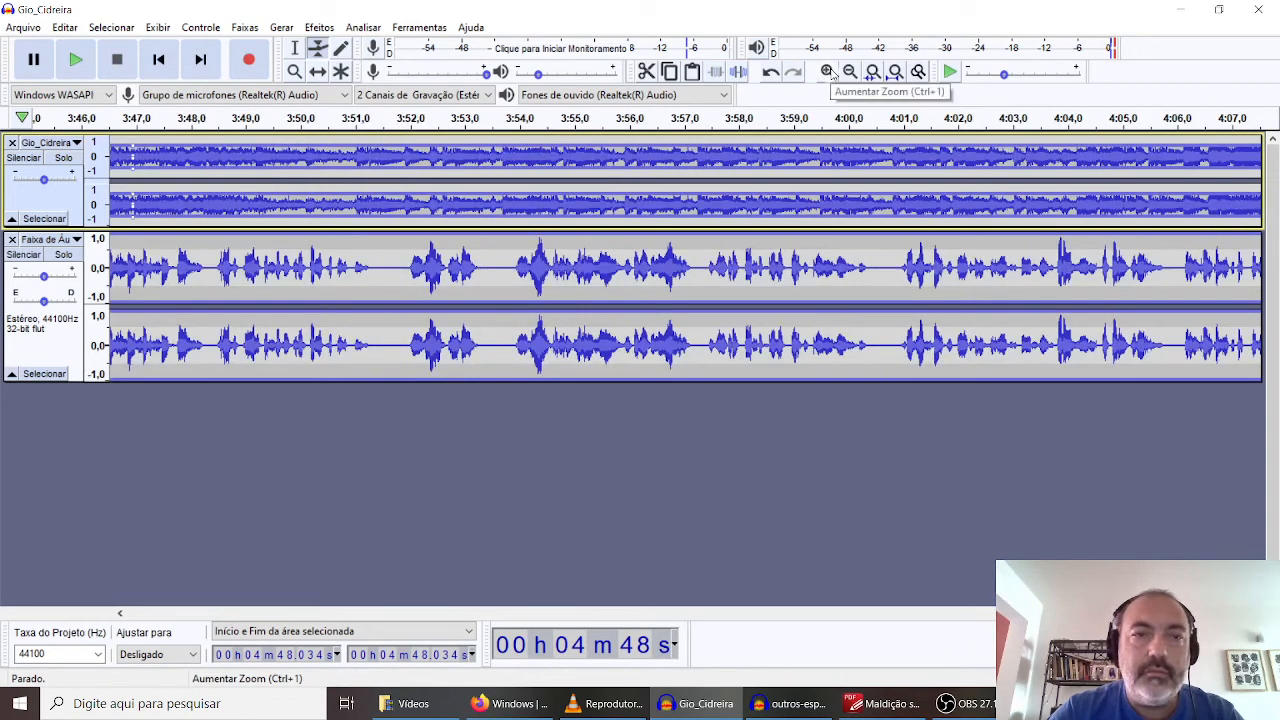
{"action": "left_click", "coordinate": [829, 72]}
{"action": "scroll", "coordinate": [685, 260], "scroll_direction": "left", "scroll_amount": 10}
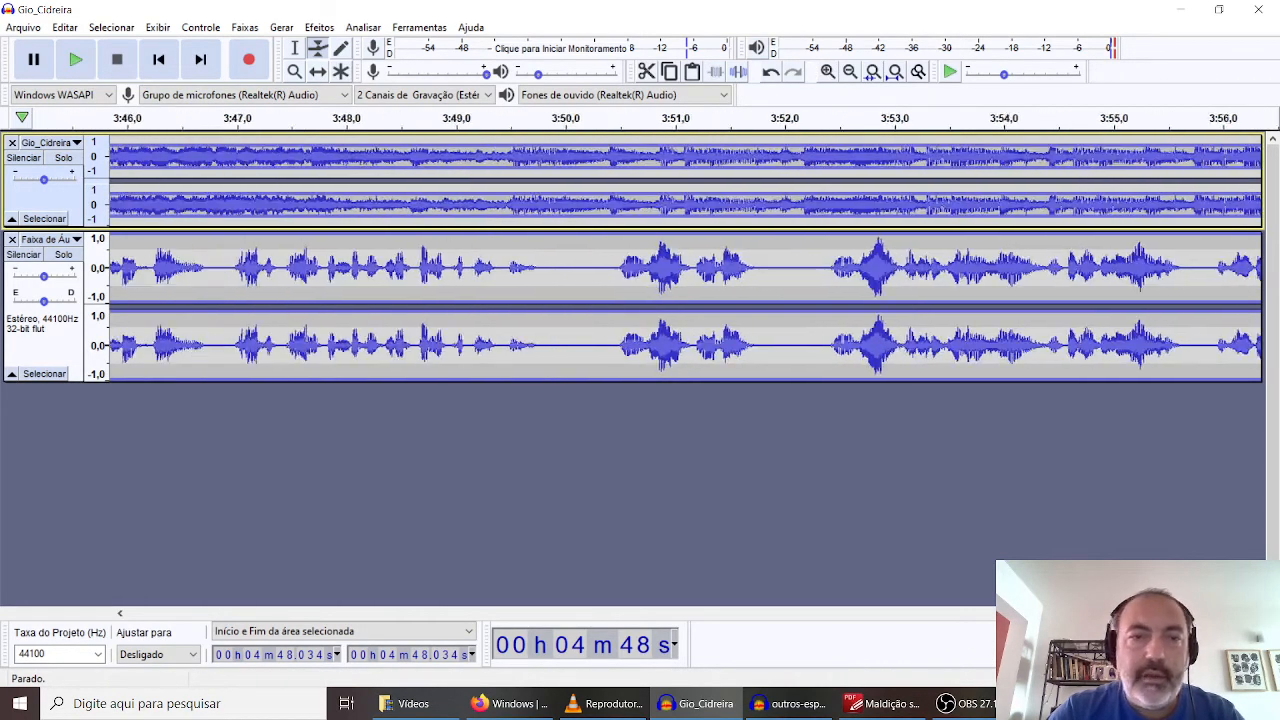
{"action": "scroll", "coordinate": [685, 260], "scroll_direction": "right", "scroll_amount": 2}
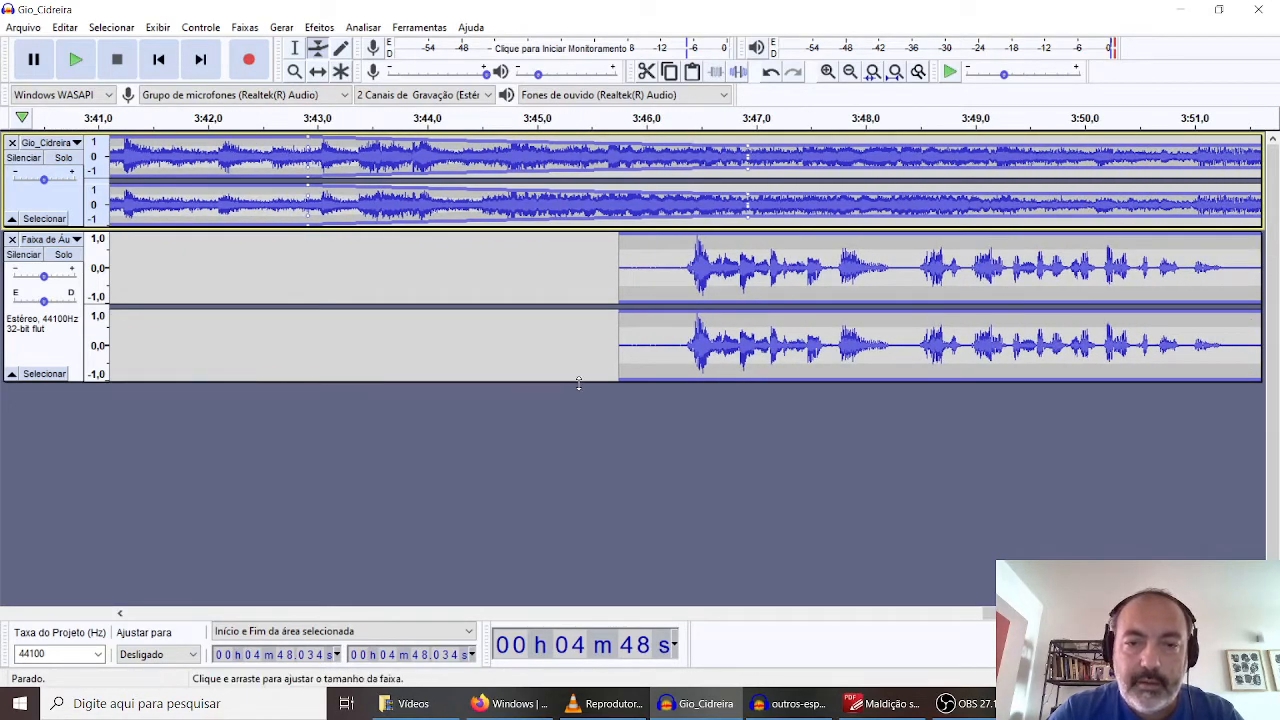
{"action": "left_click_drag", "start_coordinate": [578, 383], "coordinate": [572, 468]}
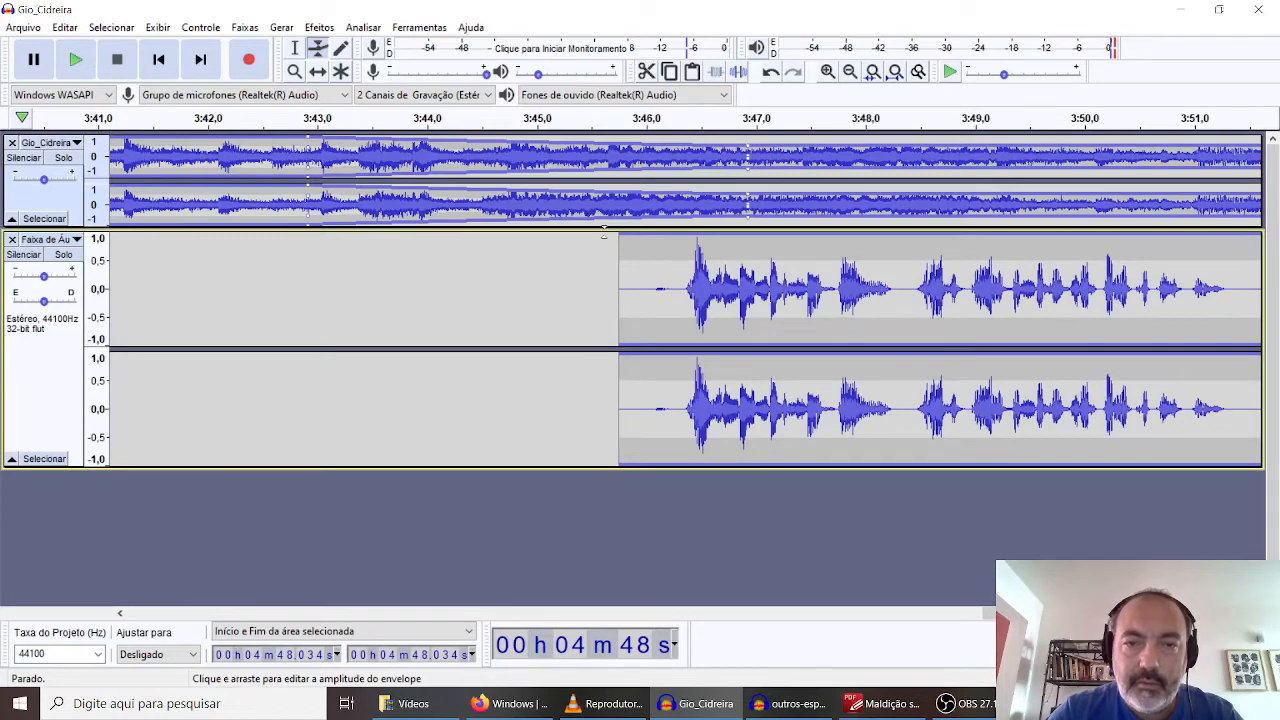
{"action": "left_click_drag", "start_coordinate": [605, 230], "coordinate": [589, 313]}
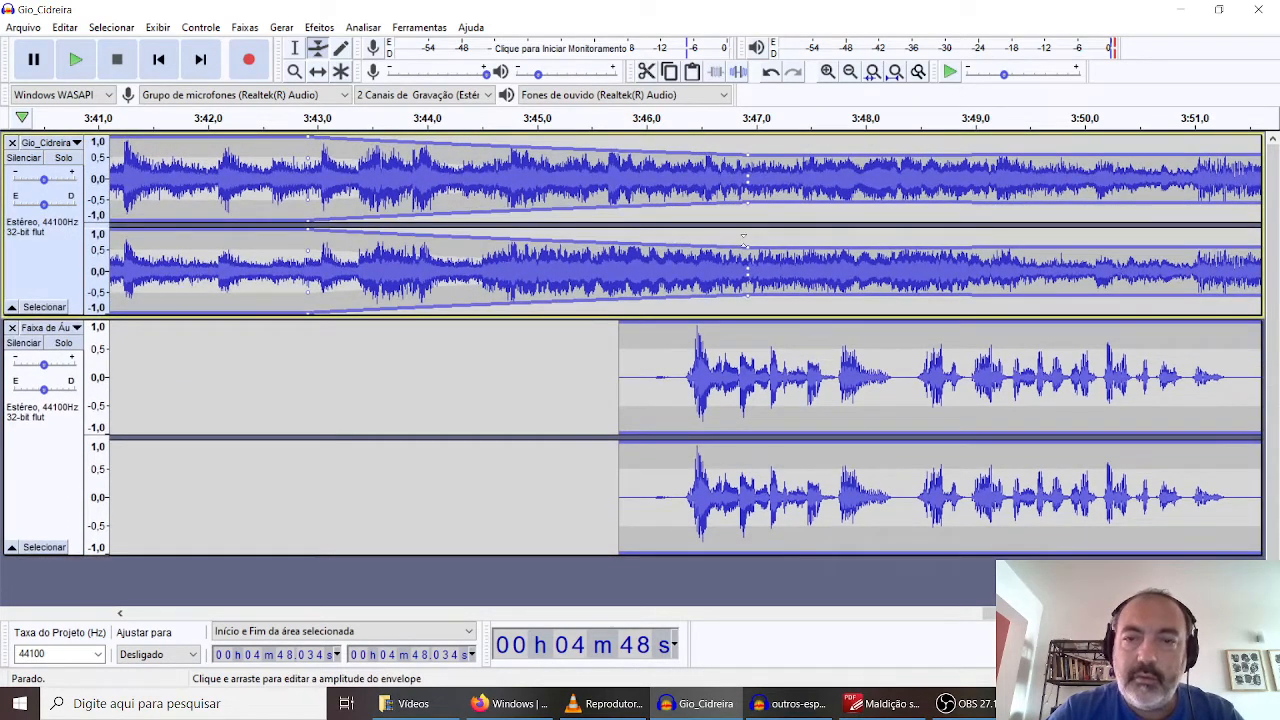
{"action": "mouse_move", "coordinate": [748, 256]}
{"action": "left_mouse_down"}
{"action": "mouse_move", "coordinate": [750, 240]}
{"action": "mouse_move", "coordinate": [749, 265]}
{"action": "left_mouse_up"}
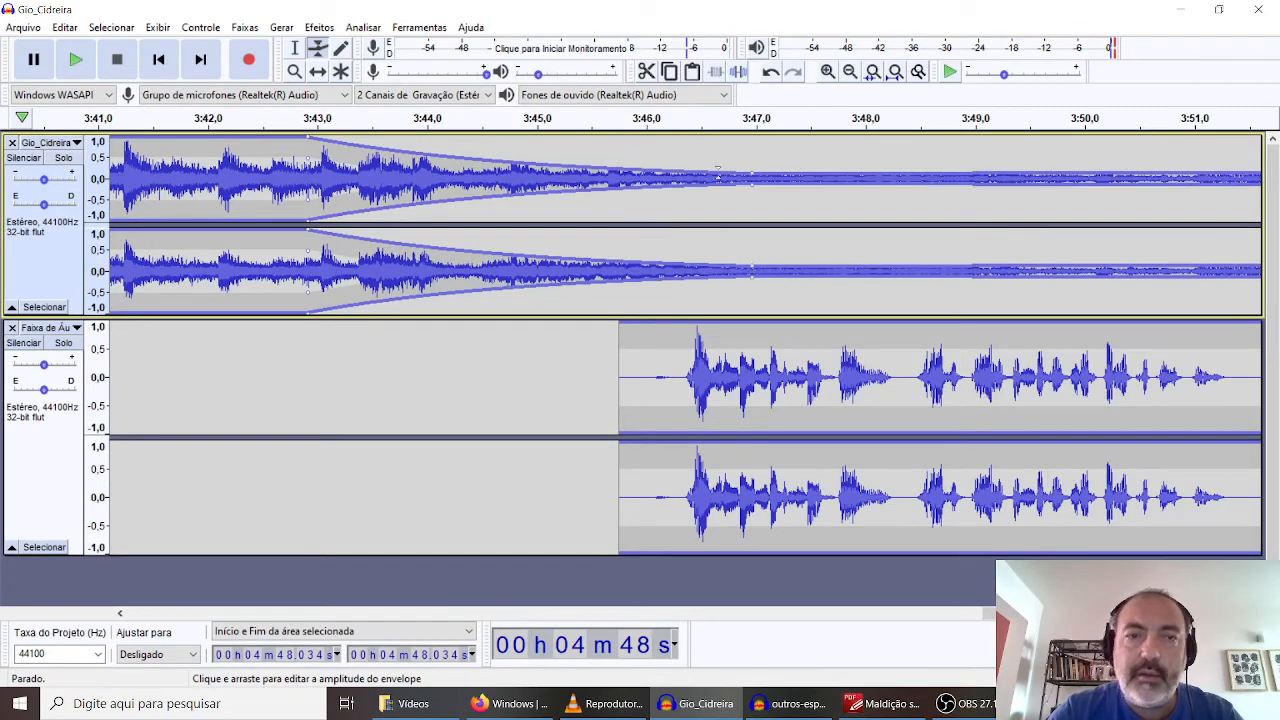
Lower the music's envelope point near 4:33.5, just before the narration ends, to about 0.15
{"action": "scroll", "coordinate": [985, 627], "scroll_direction": "right", "scroll_amount": 10}
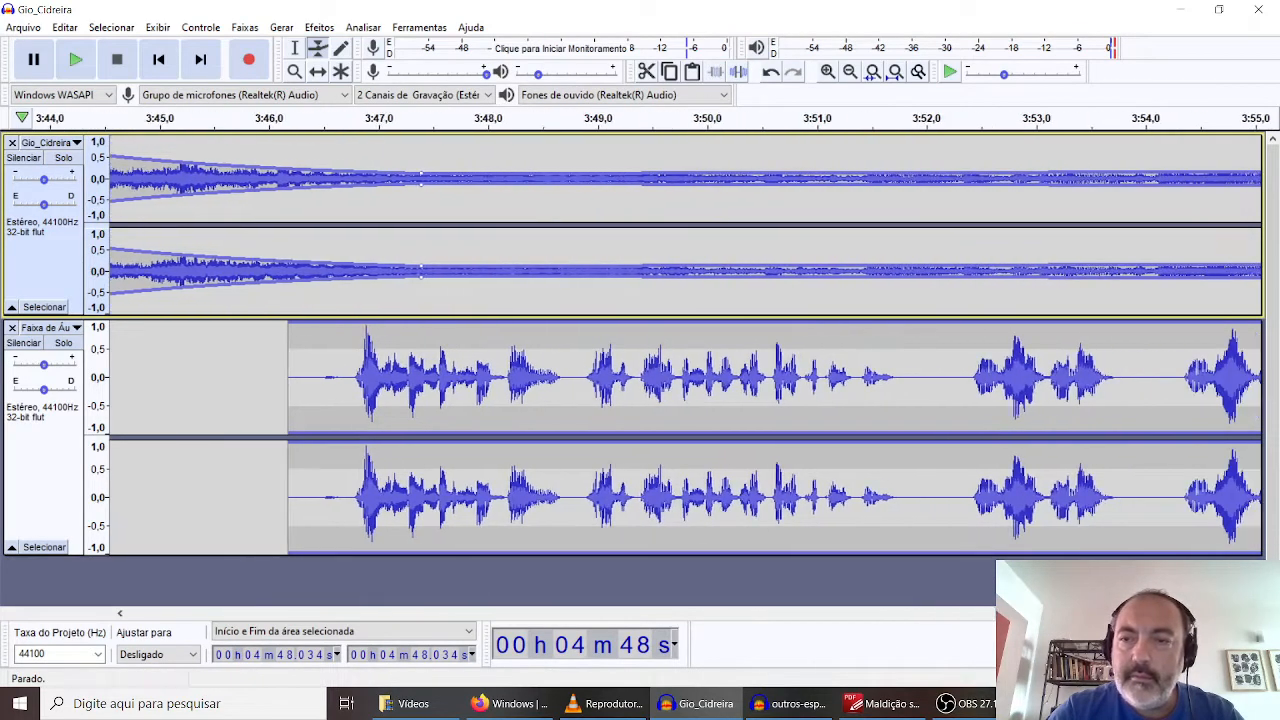
{"action": "scroll", "coordinate": [985, 627], "scroll_direction": "right", "scroll_amount": 14}
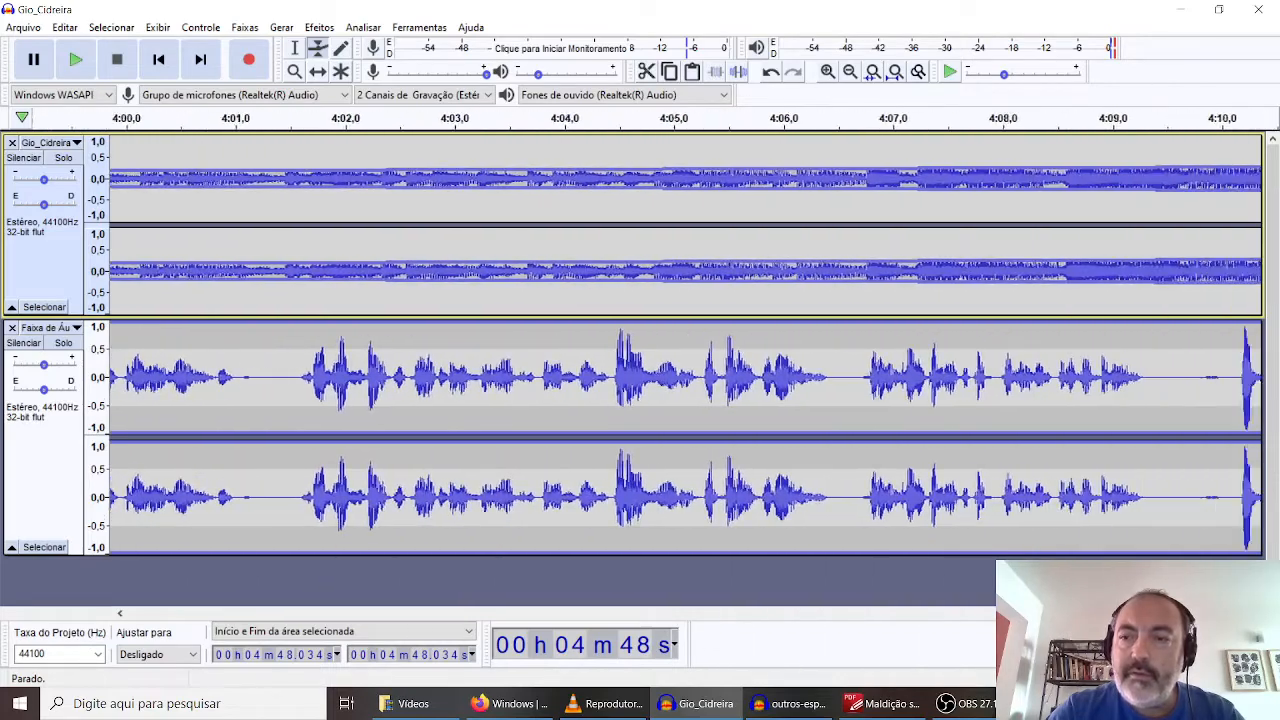
{"action": "scroll", "coordinate": [685, 345], "scroll_direction": "right", "scroll_amount": 13}
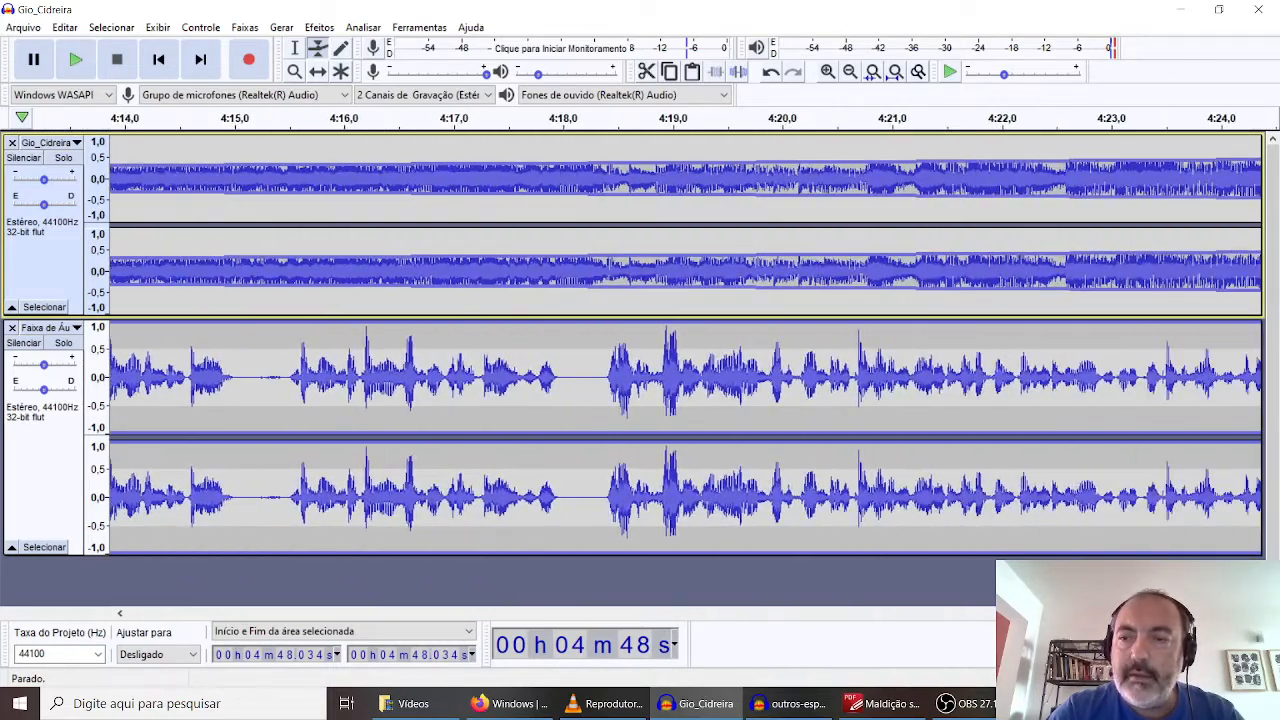
{"action": "scroll", "coordinate": [685, 345], "scroll_direction": "right", "scroll_amount": 5}
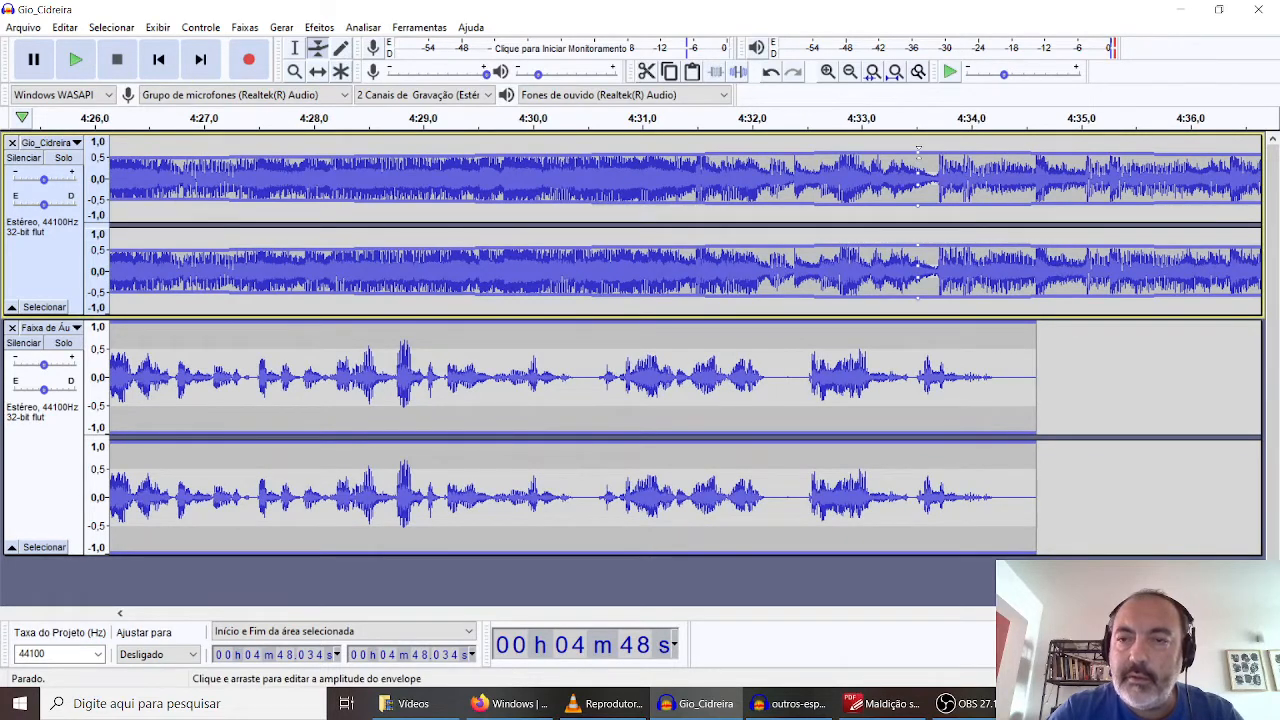
{"action": "mouse_move", "coordinate": [918, 152]}
{"action": "left_mouse_down"}
{"action": "mouse_move", "coordinate": [921, 178]}
{"action": "mouse_move", "coordinate": [920, 167]}
{"action": "left_mouse_up"}
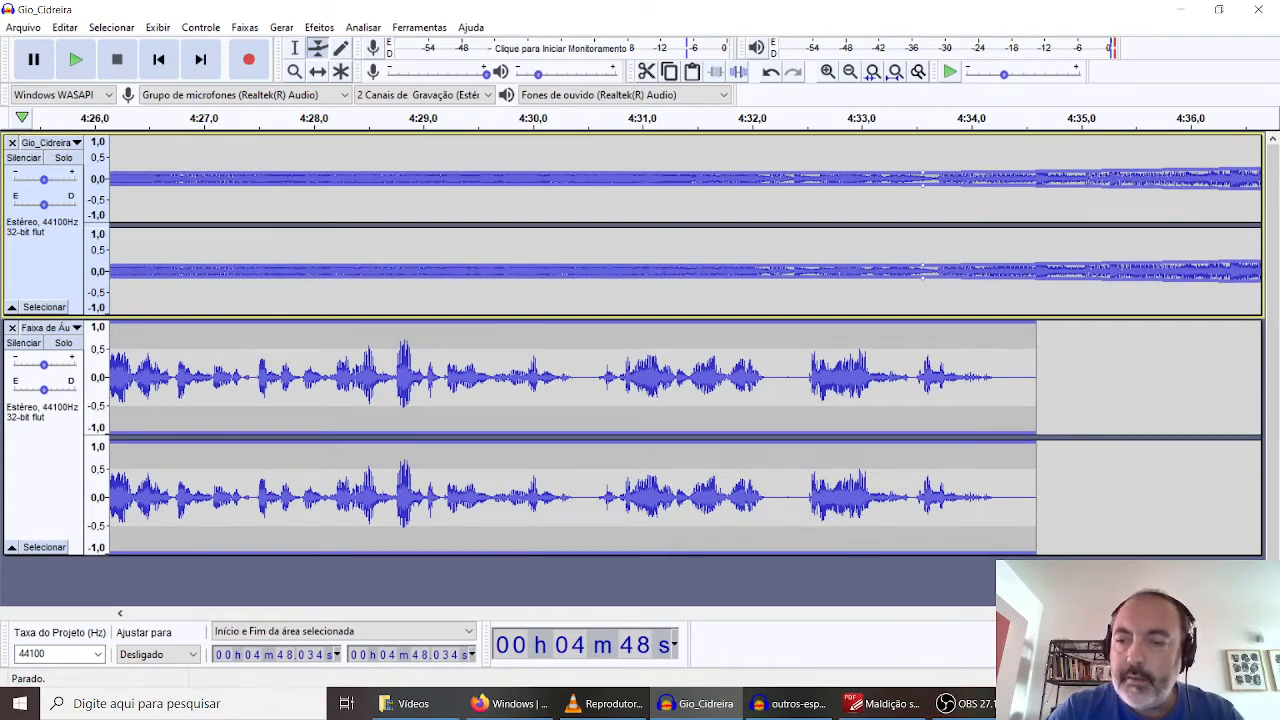
Move the music's last envelope point to about 4:36.6 and raise it to full level, so the music fades back in after the narration
{"action": "scroll", "coordinate": [685, 345], "scroll_direction": "right", "scroll_amount": 6}
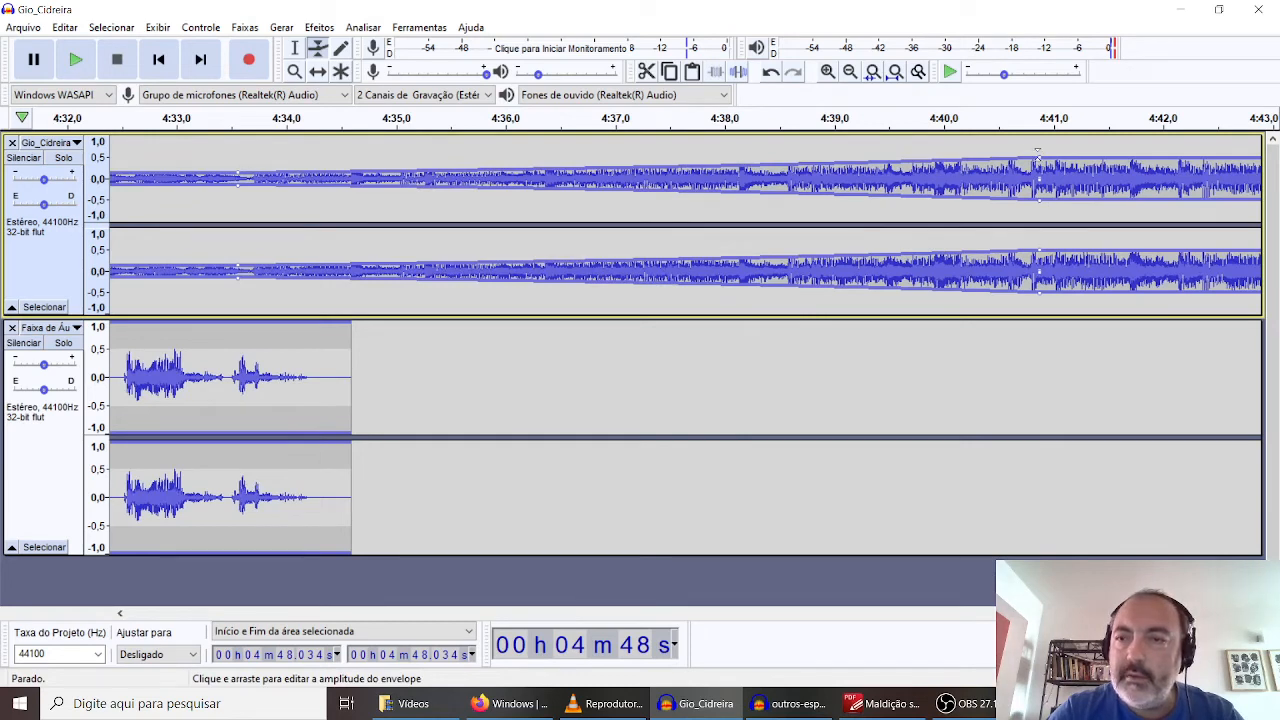
{"action": "left_click_drag", "start_coordinate": [1040, 157], "coordinate": [575, 128]}
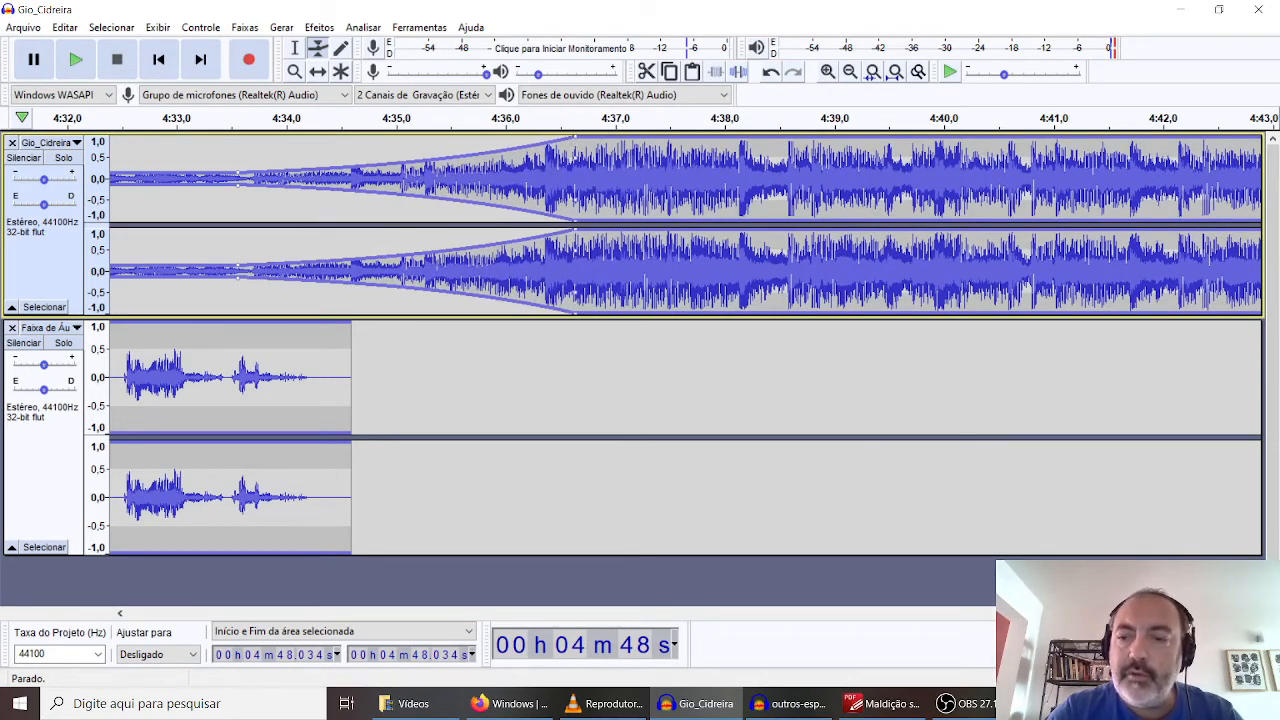
{"action": "scroll", "coordinate": [686, 340], "scroll_direction": "left", "scroll_amount": 10}
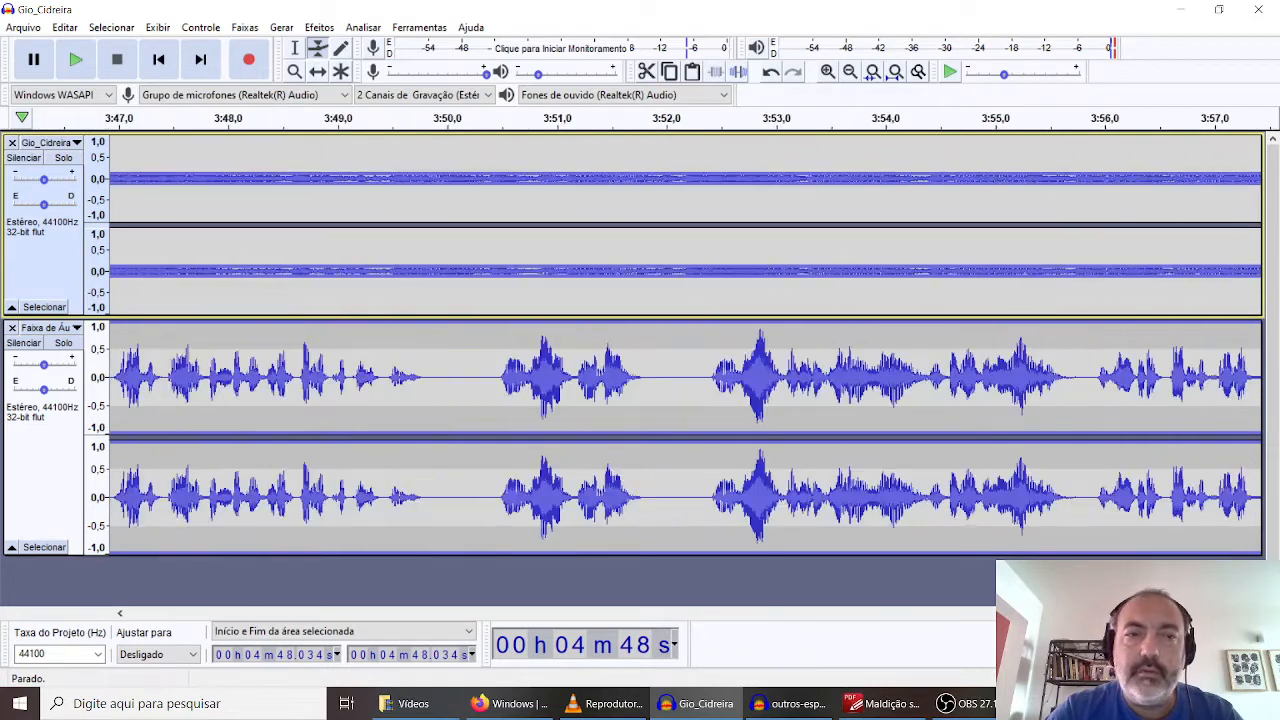
{"action": "left_click_drag", "start_coordinate": [1018, 613], "coordinate": [986, 613]}
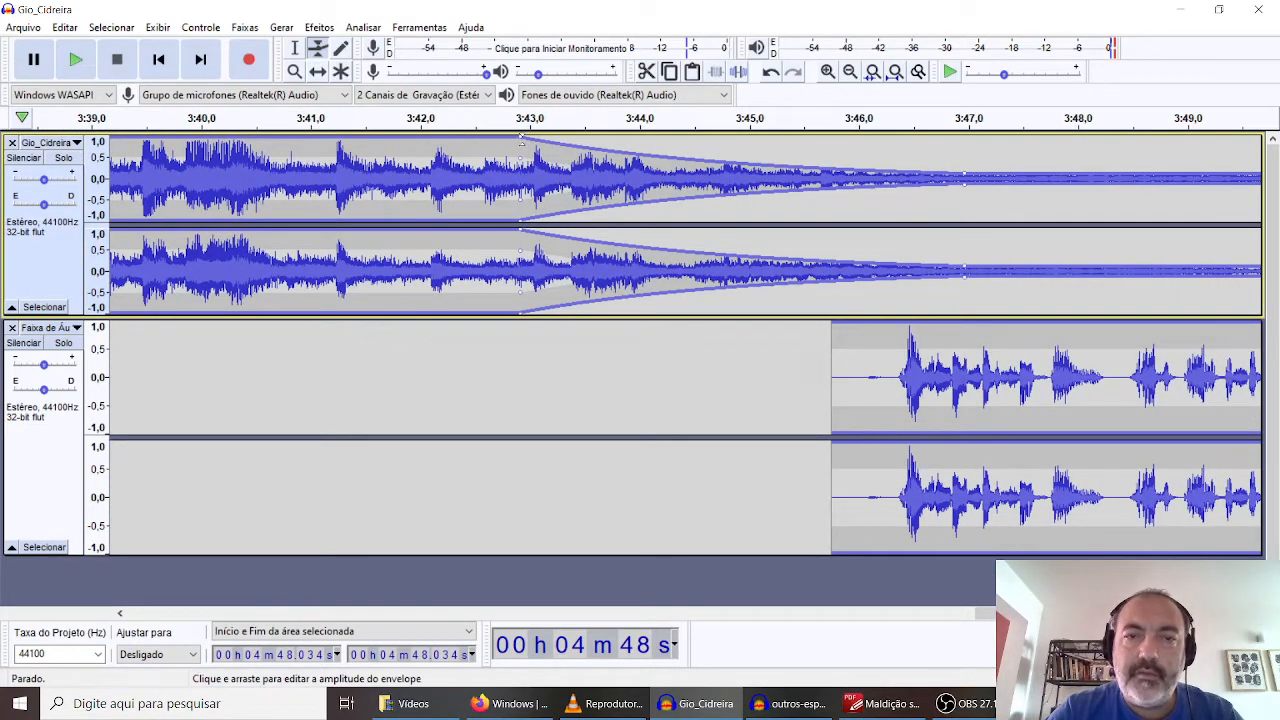
Move the music's full-level envelope point to about 3:44.9 and play the mix from about 3:42.4
{"action": "left_click_drag", "start_coordinate": [521, 140], "coordinate": [737, 136]}
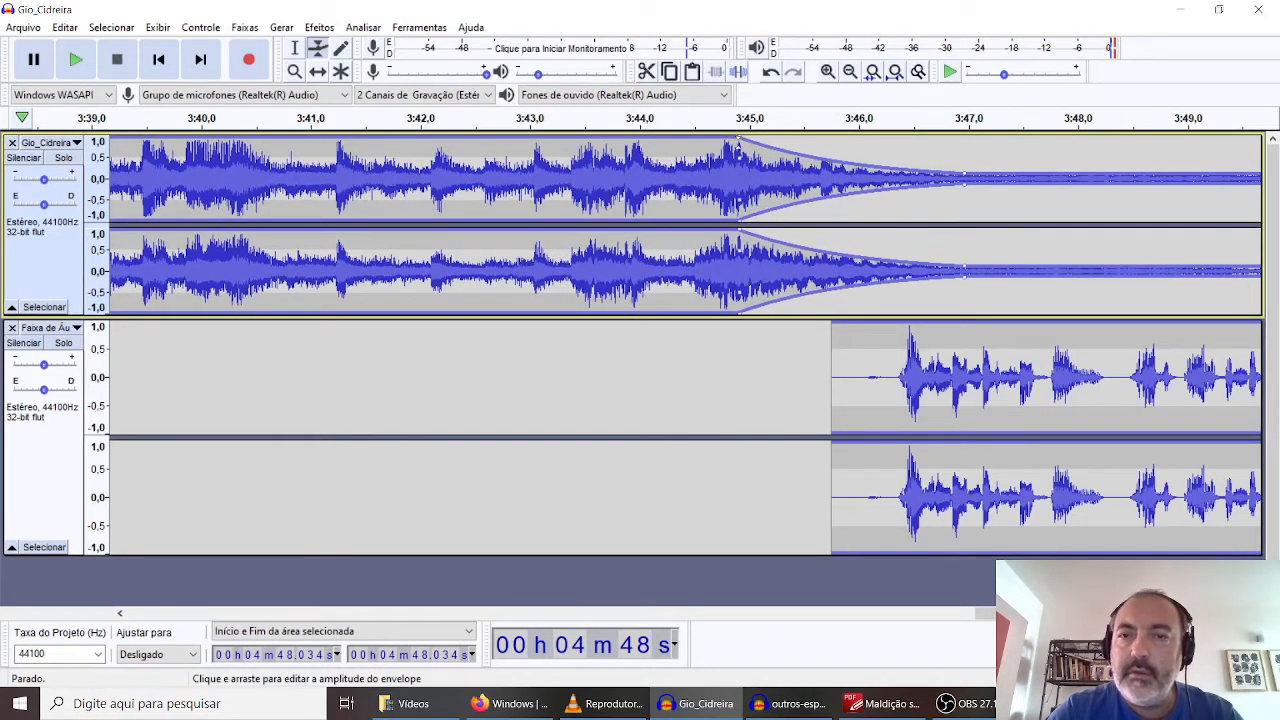
{"action": "left_click", "coordinate": [463, 121]}
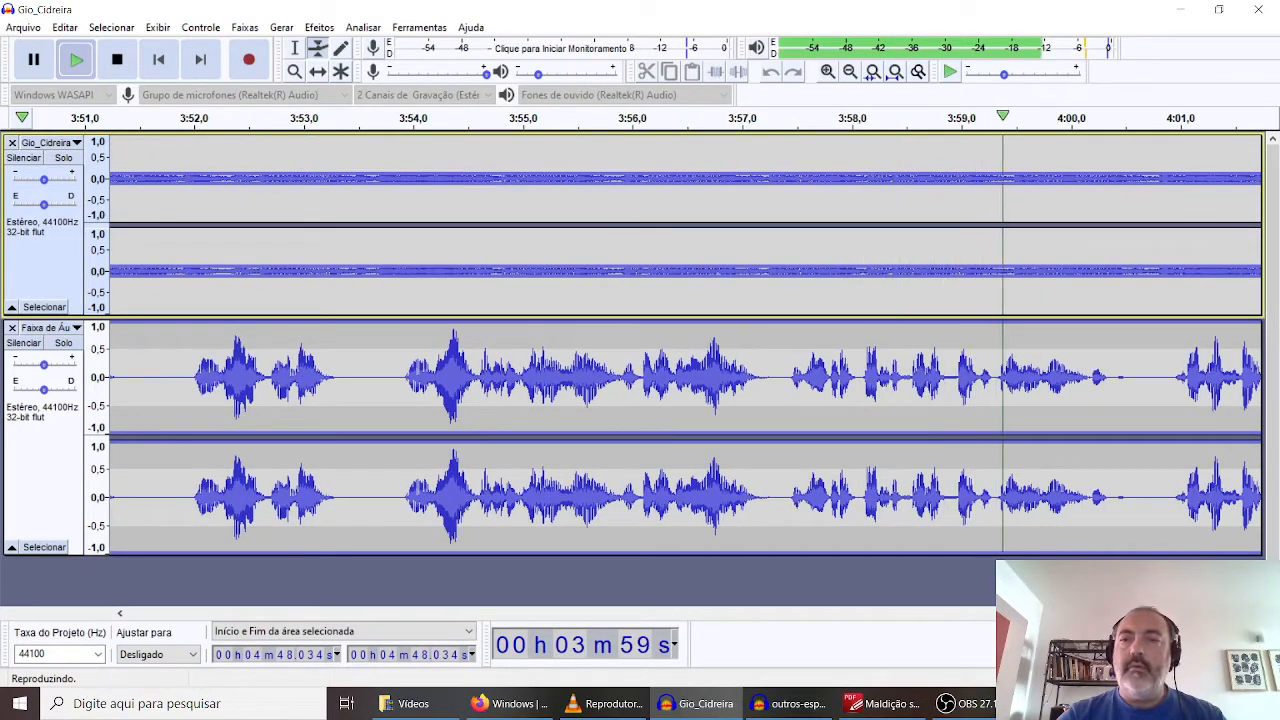
{"action": "key", "text": "space"}
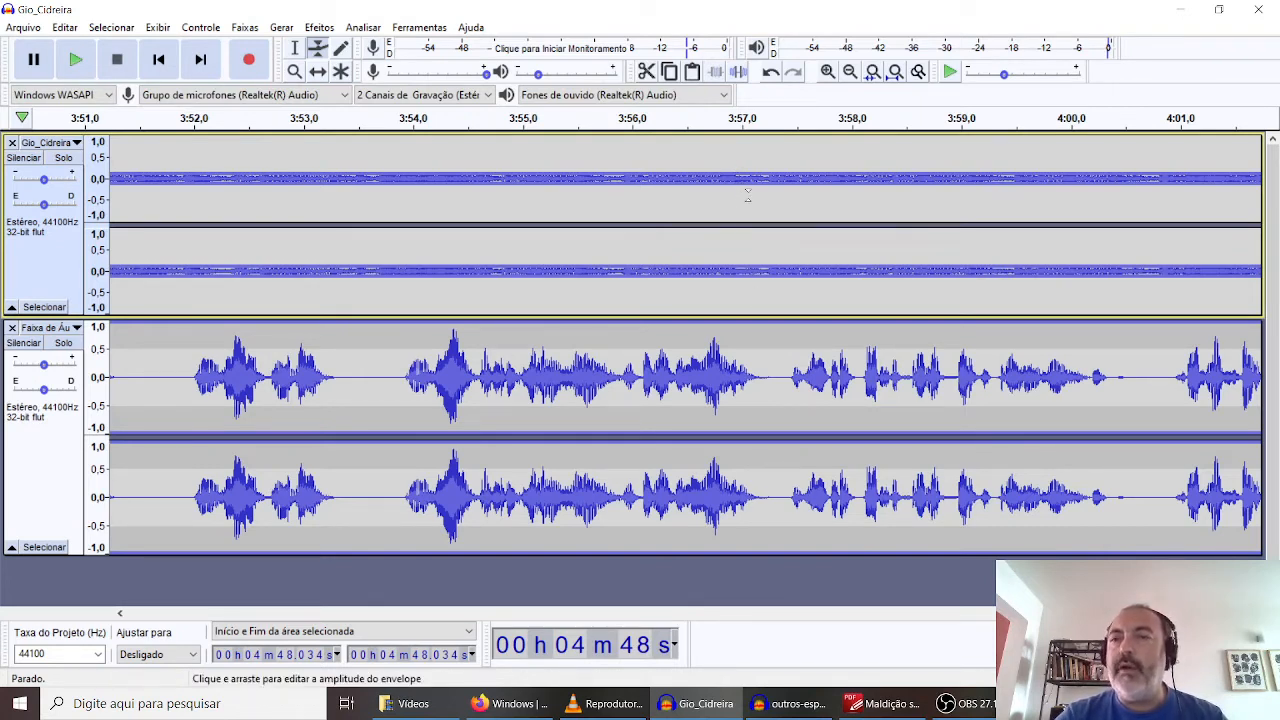
Lower the music's envelope points near 3:47 and 4:33.5 further, to just under 0.1, and play the mix from about 4:28
{"action": "scroll", "coordinate": [685, 345], "scroll_direction": "left", "scroll_amount": 10}
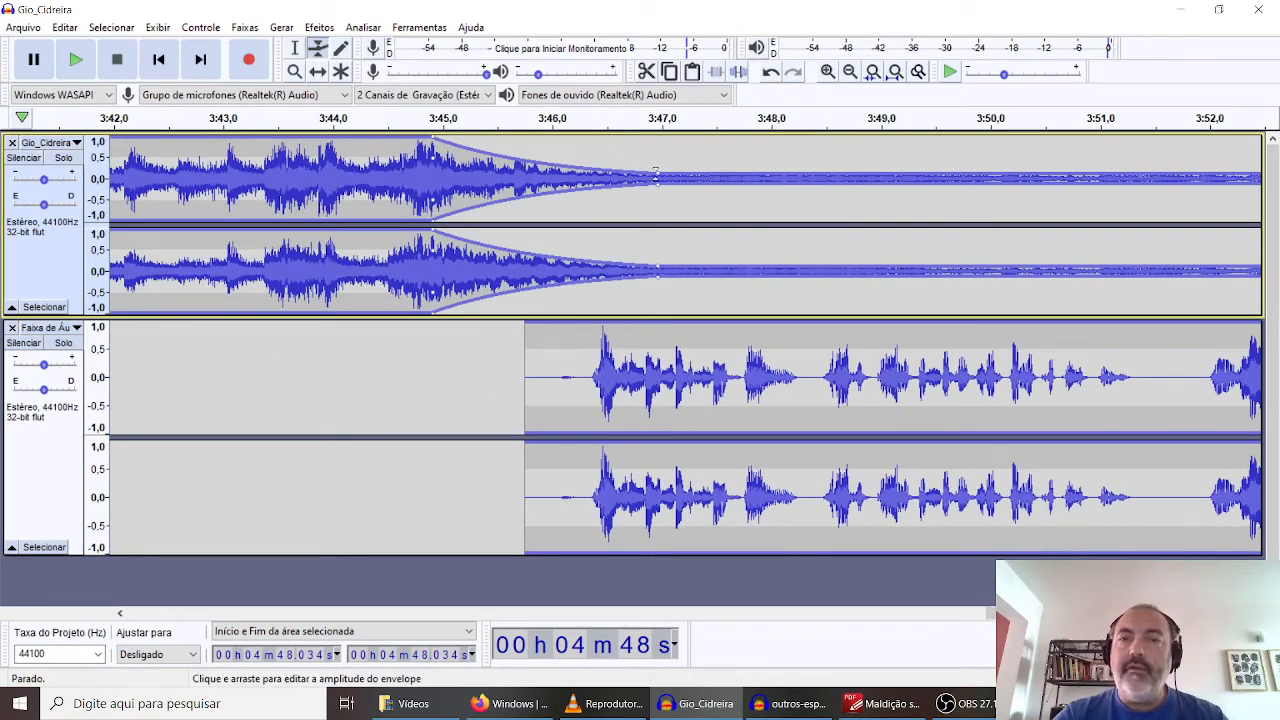
{"action": "left_click", "coordinate": [657, 177]}
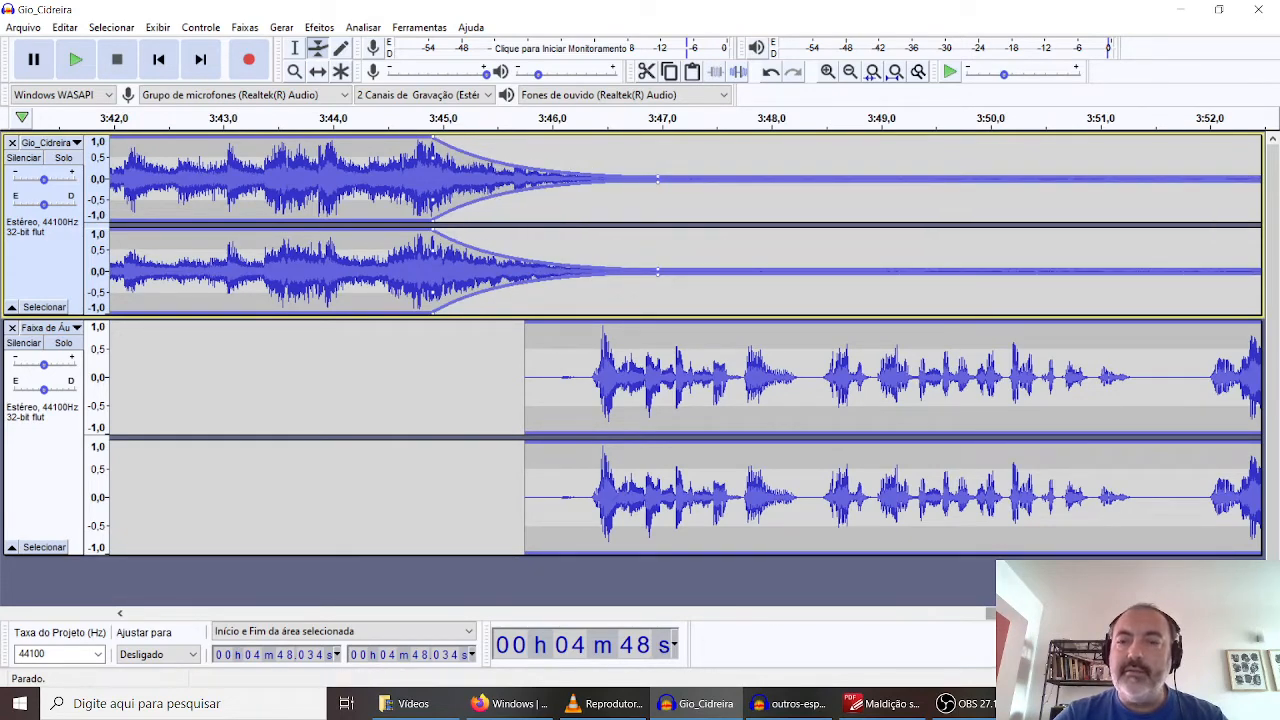
{"action": "scroll", "coordinate": [657, 177], "scroll_direction": "right", "scroll_amount": 20}
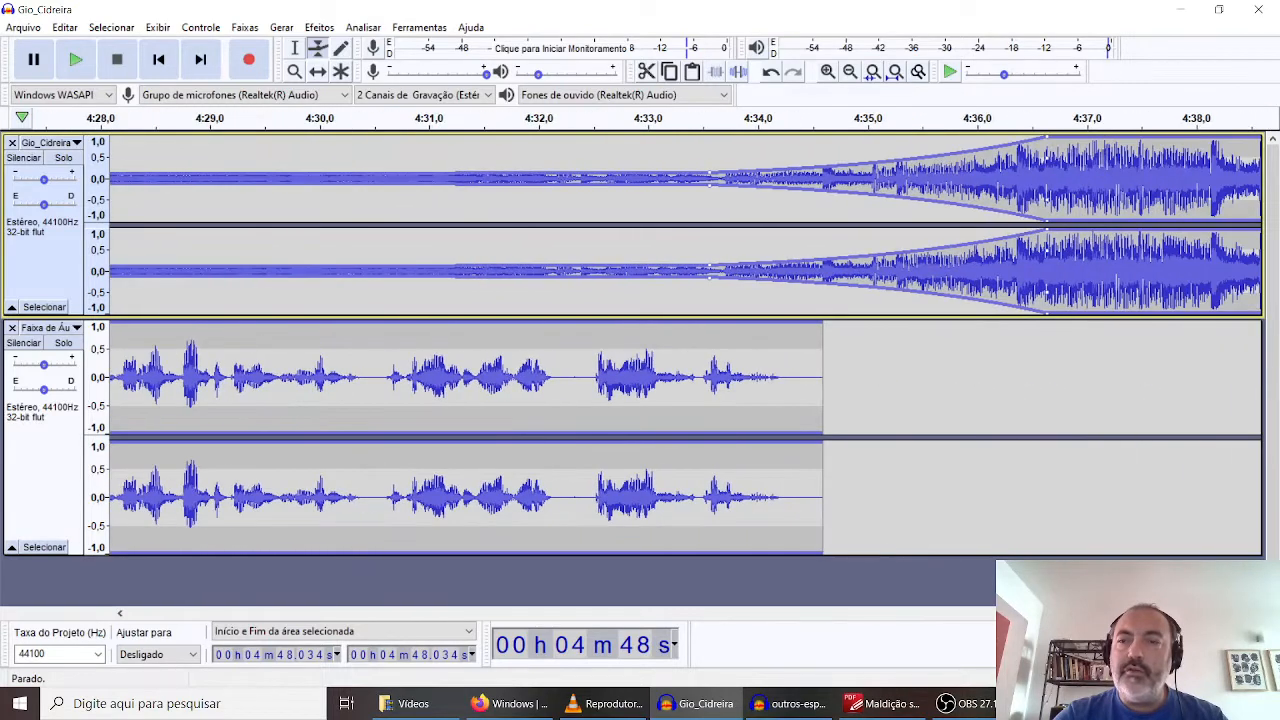
{"action": "scroll", "coordinate": [657, 177], "scroll_direction": "left", "scroll_amount": 2}
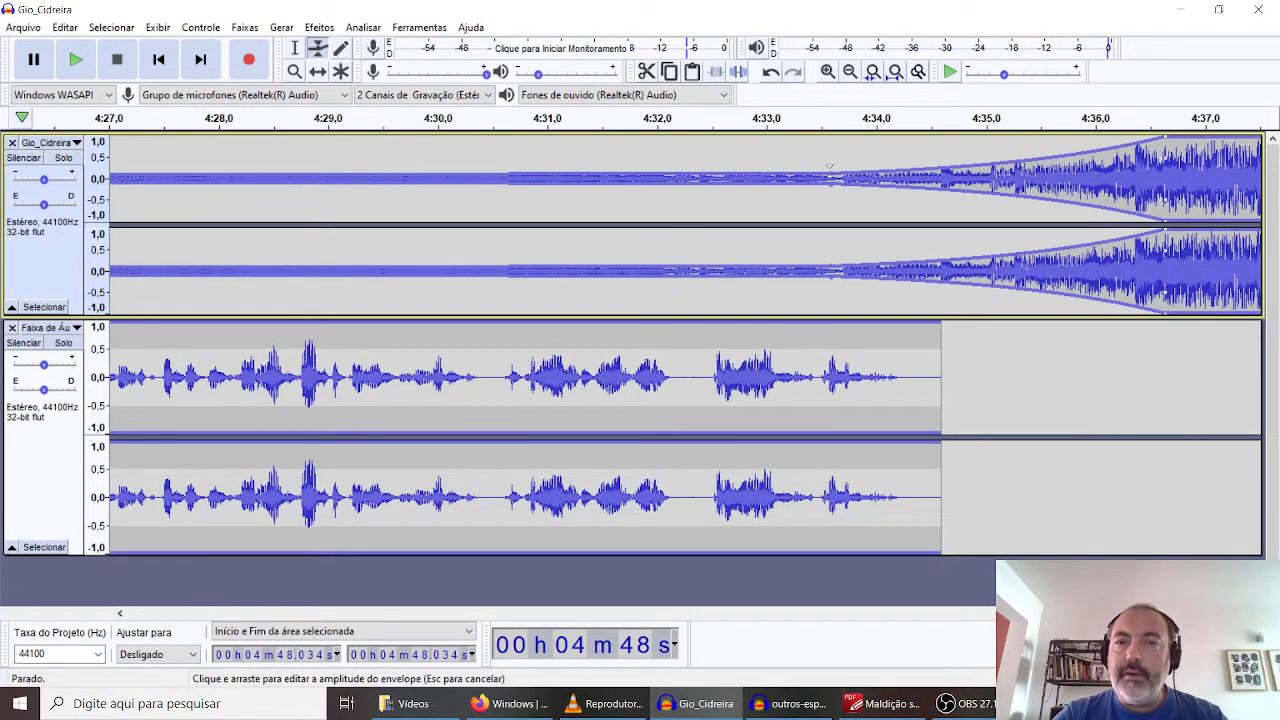
{"action": "left_click_drag", "start_coordinate": [829, 168], "coordinate": [828, 176]}
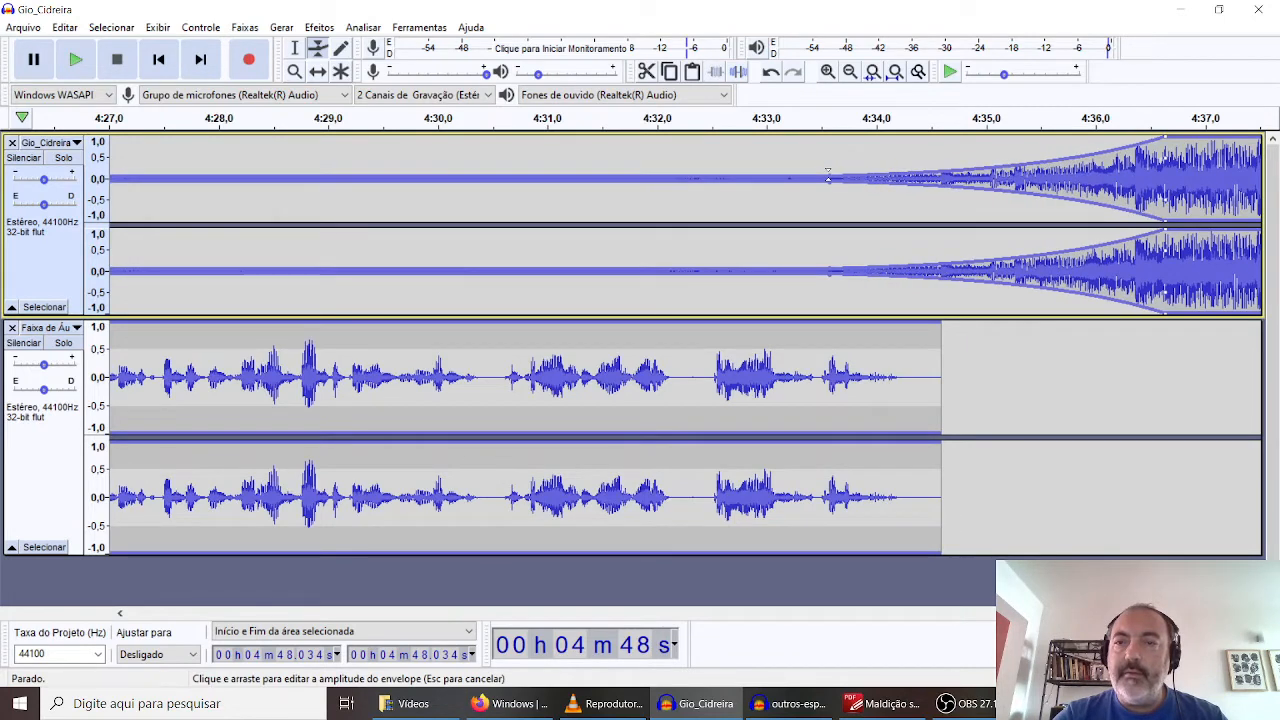
{"action": "left_click", "coordinate": [196, 118]}
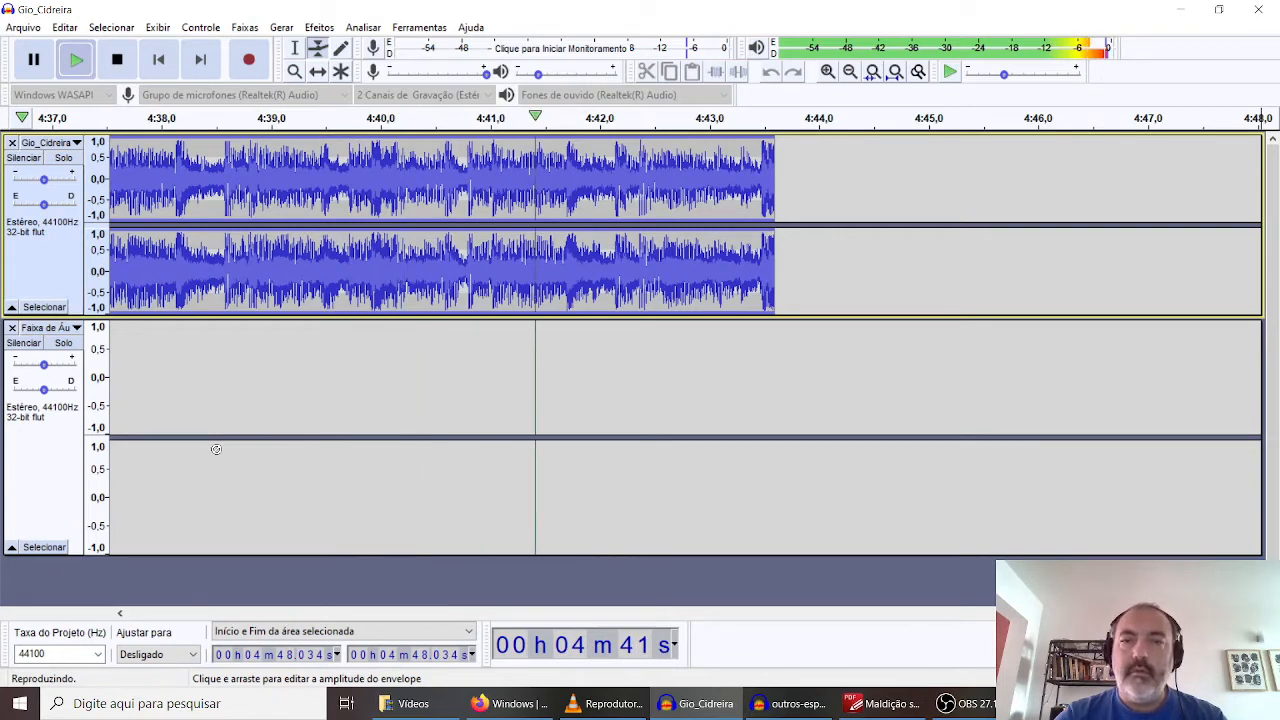
{"action": "key", "text": "space"}
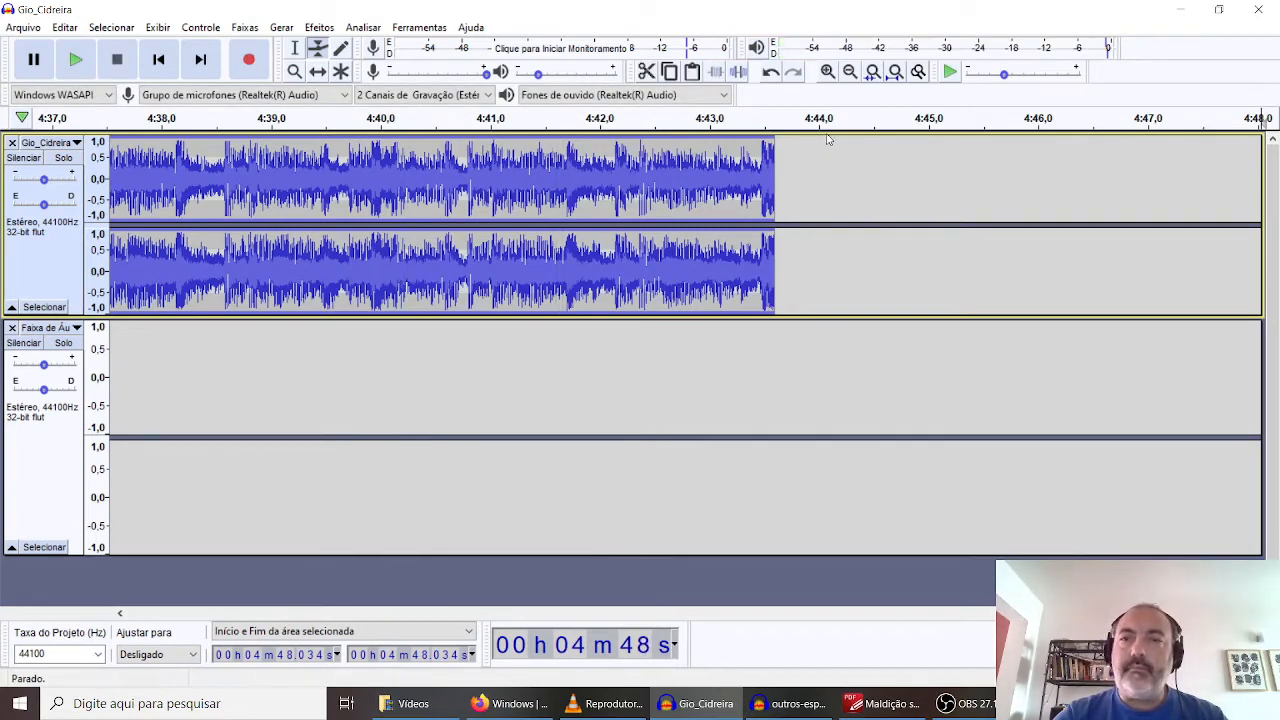
Select both tracks from about 3:13.6 to 4:52.3 and shift their clips together so the music starts near 2:04
{"action": "left_click", "coordinate": [895, 72]}
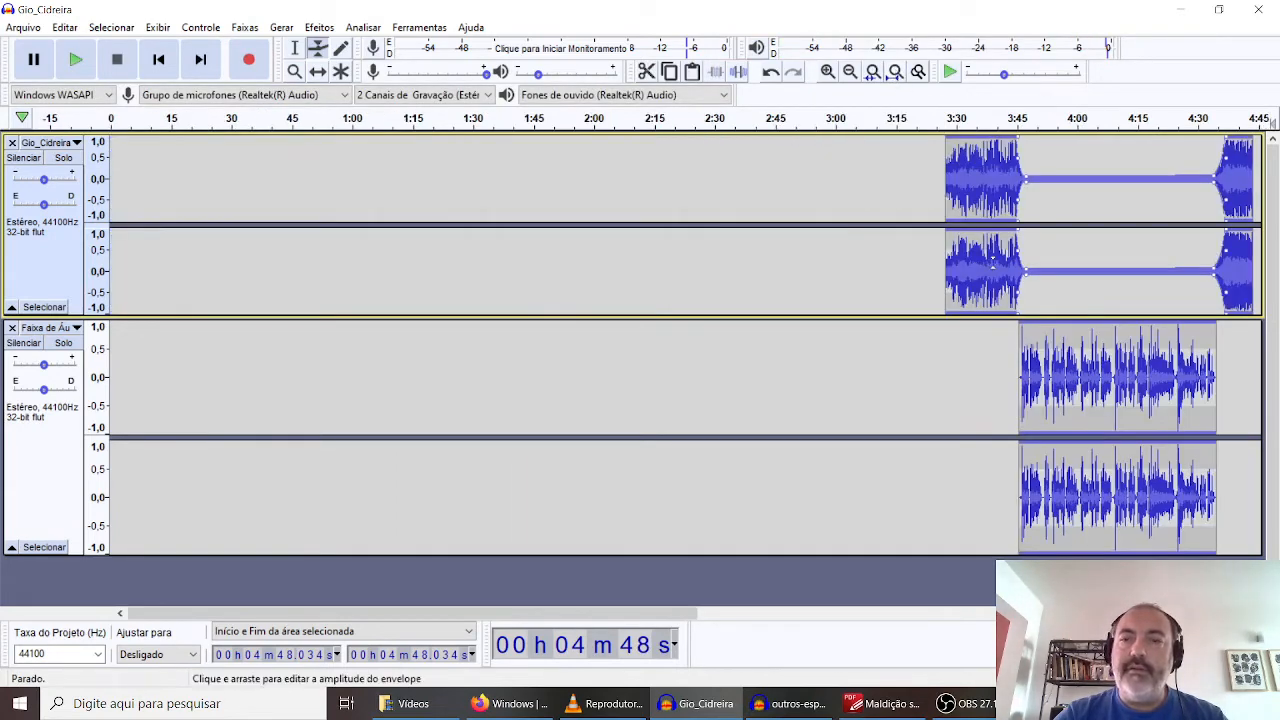
{"action": "left_click_drag", "start_coordinate": [641, 606], "coordinate": [720, 638]}
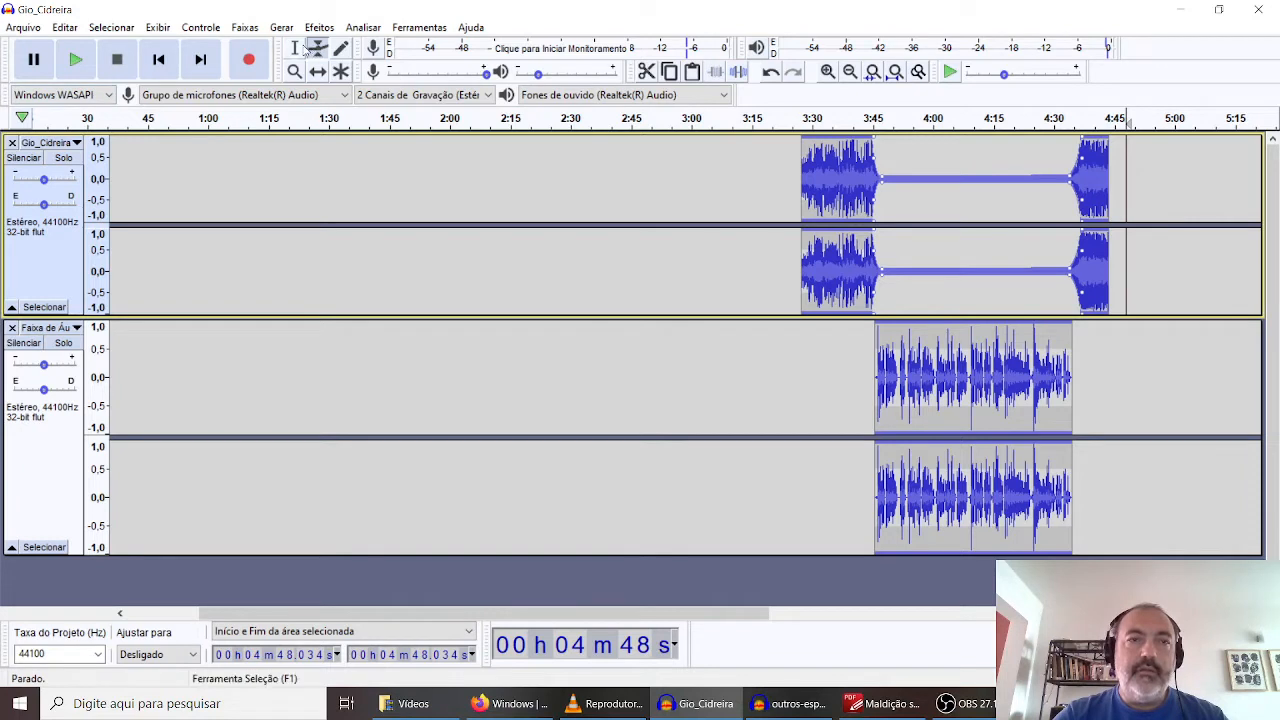
{"action": "left_click", "coordinate": [296, 49]}
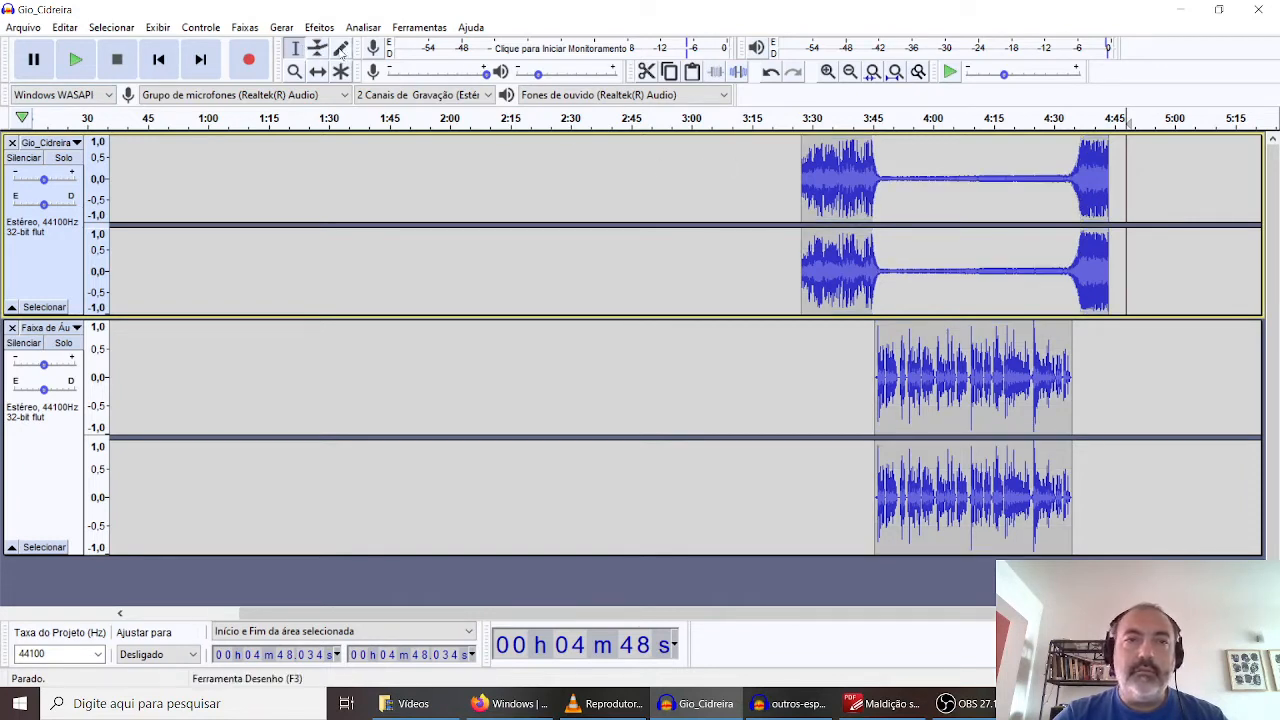
{"action": "mouse_move", "coordinate": [747, 167]}
{"action": "left_mouse_down"}
{"action": "mouse_move", "coordinate": [866, 300]}
{"action": "mouse_move", "coordinate": [1142, 420]}
{"action": "left_mouse_up"}
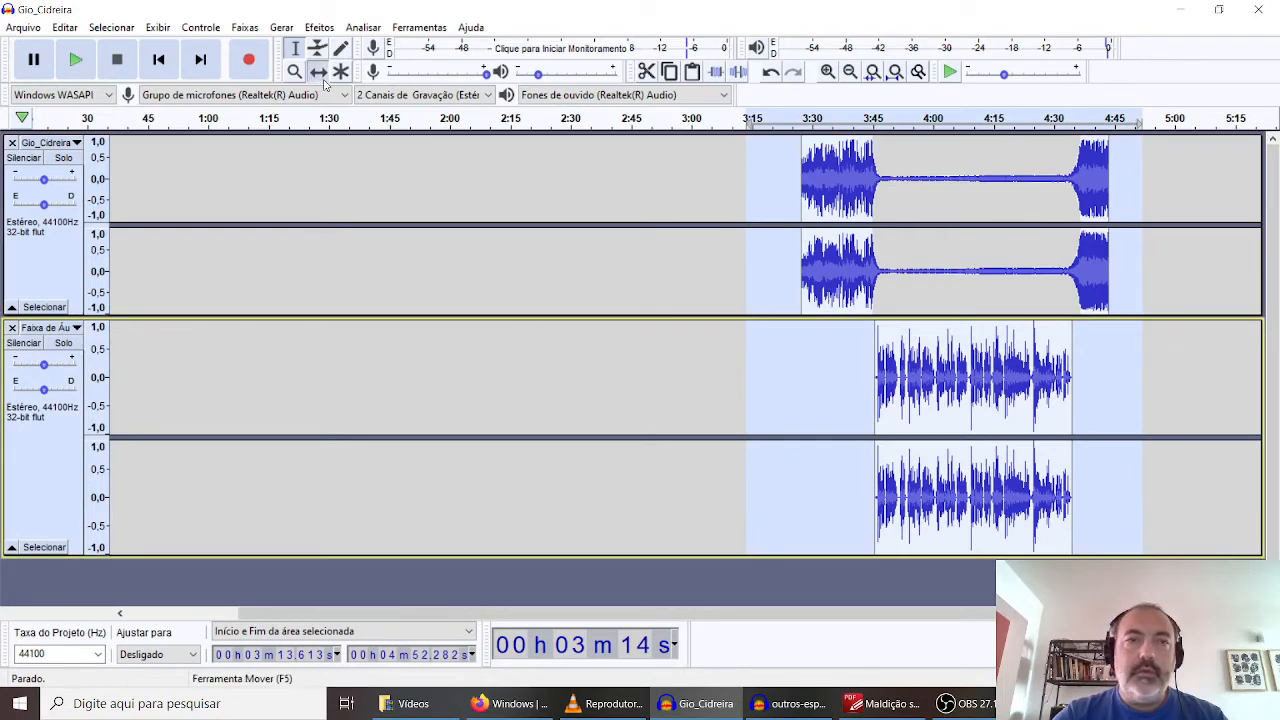
{"action": "left_click_drag", "start_coordinate": [835, 176], "coordinate": [517, 220]}
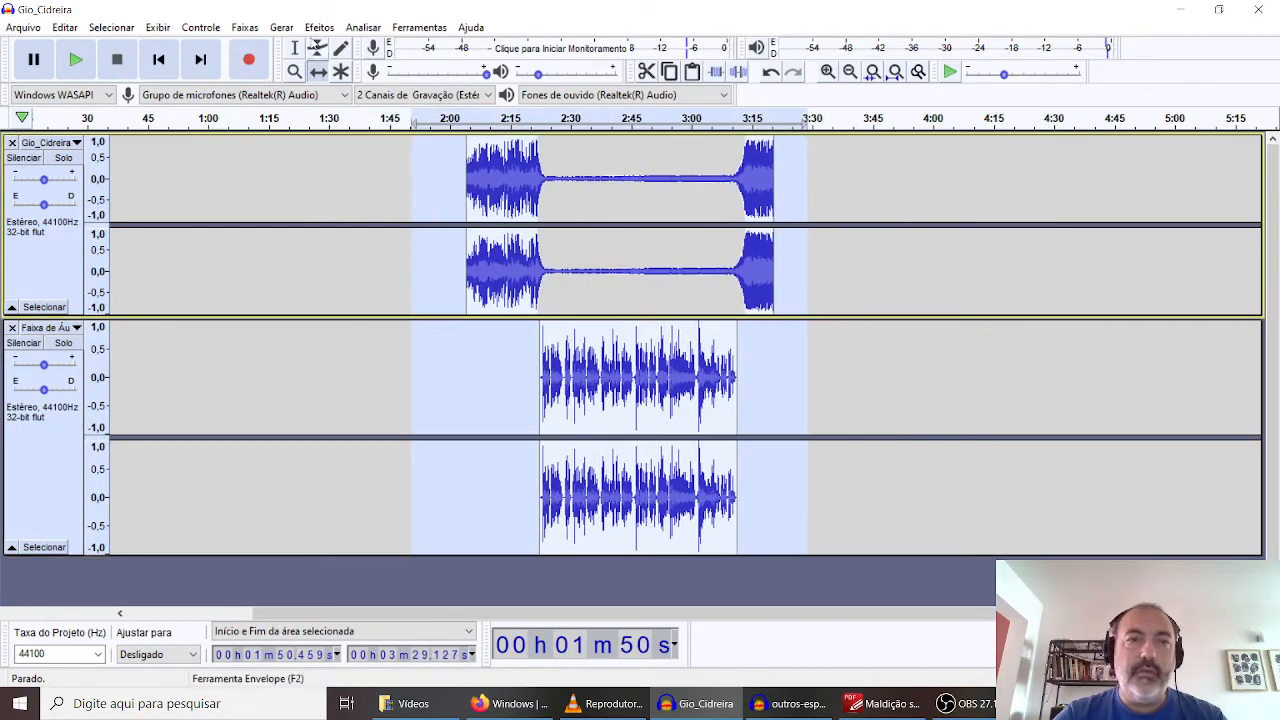
Select only the music track from about 1:52.5 to 3:45.9 and shift its clip about 0.4 seconds earlier on its own
{"action": "left_click", "coordinate": [326, 150]}
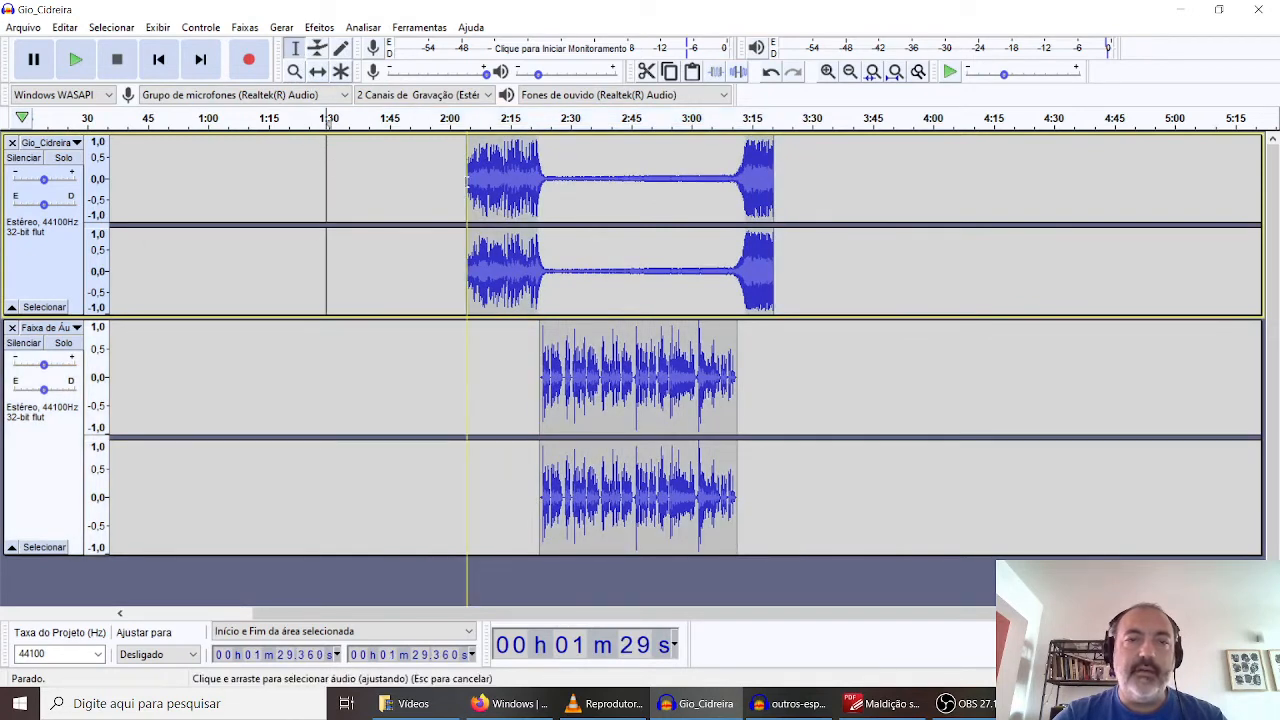
{"action": "left_click_drag", "start_coordinate": [420, 180], "coordinate": [875, 186]}
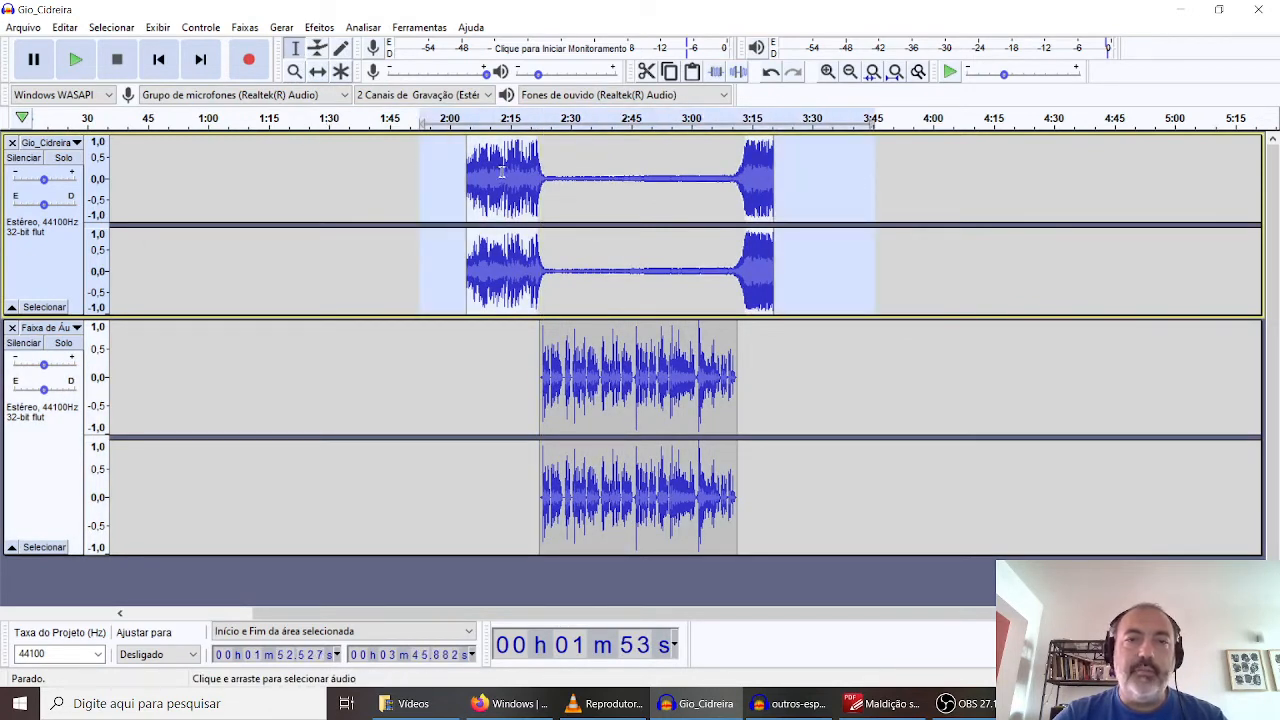
{"action": "left_click_drag", "start_coordinate": [493, 163], "coordinate": [493, 195]}
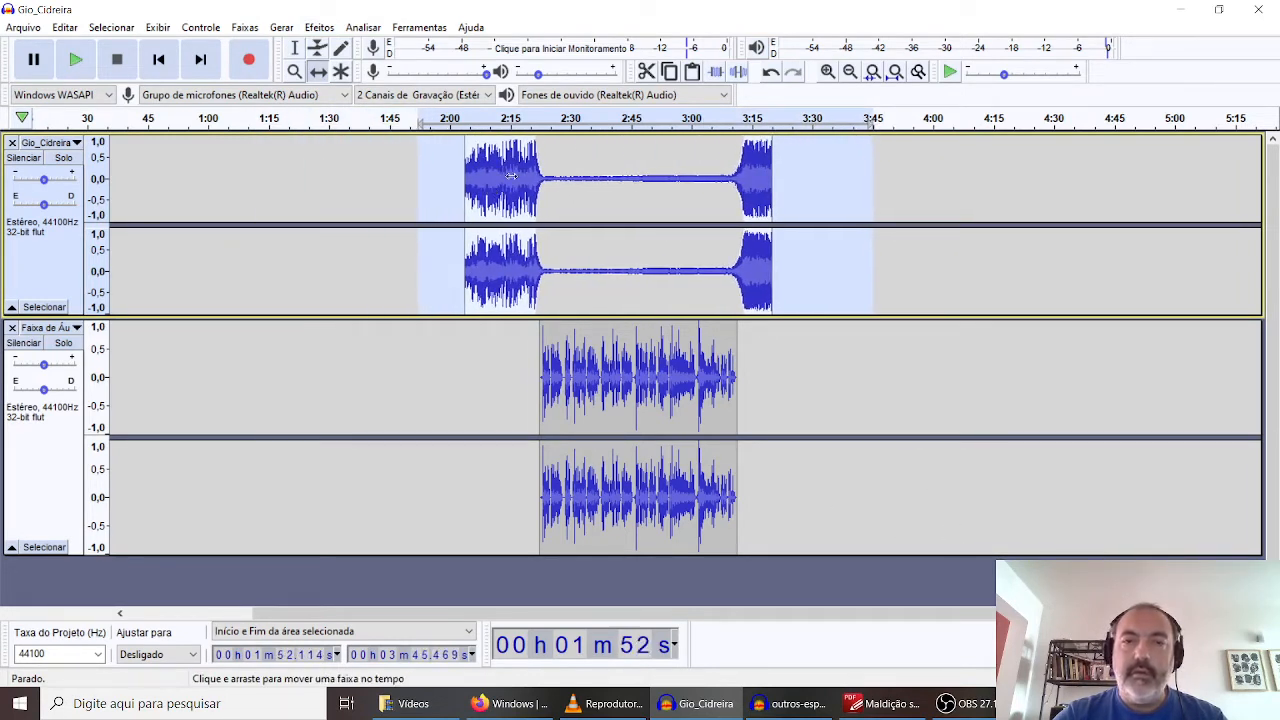
Select both tracks from about 1:48 to 3:57 and shift their clips together until the music starts at 0
{"action": "left_click_drag", "start_coordinate": [921, 500], "coordinate": [401, 194]}
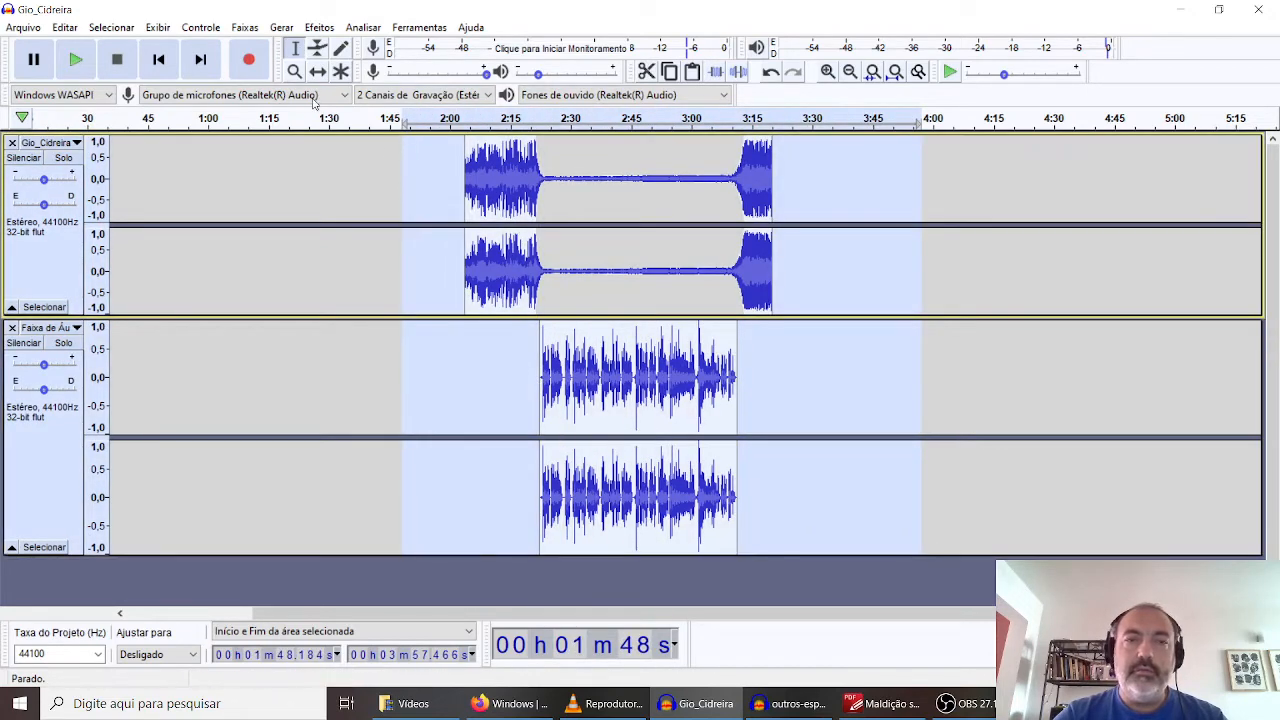
{"action": "left_click", "coordinate": [317, 71]}
{"action": "left_click_drag", "start_coordinate": [495, 187], "coordinate": [252, 190]}
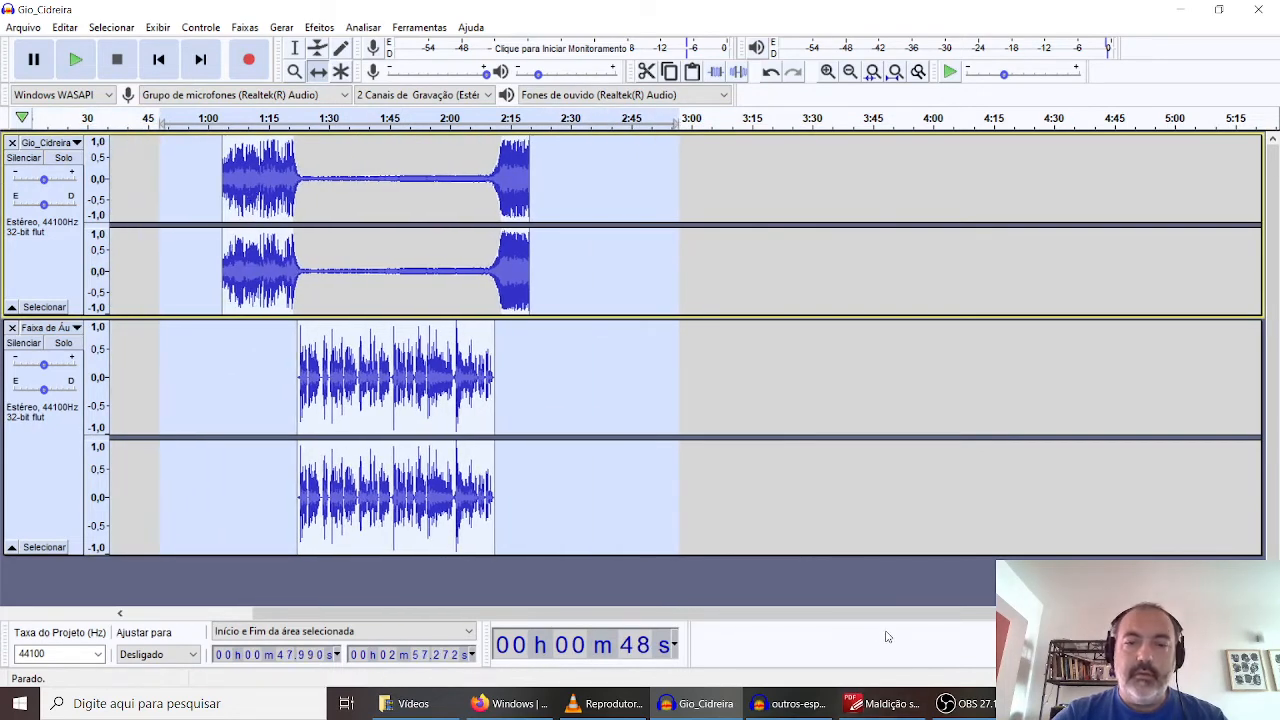
{"action": "left_click_drag", "start_coordinate": [892, 615], "coordinate": [643, 623]}
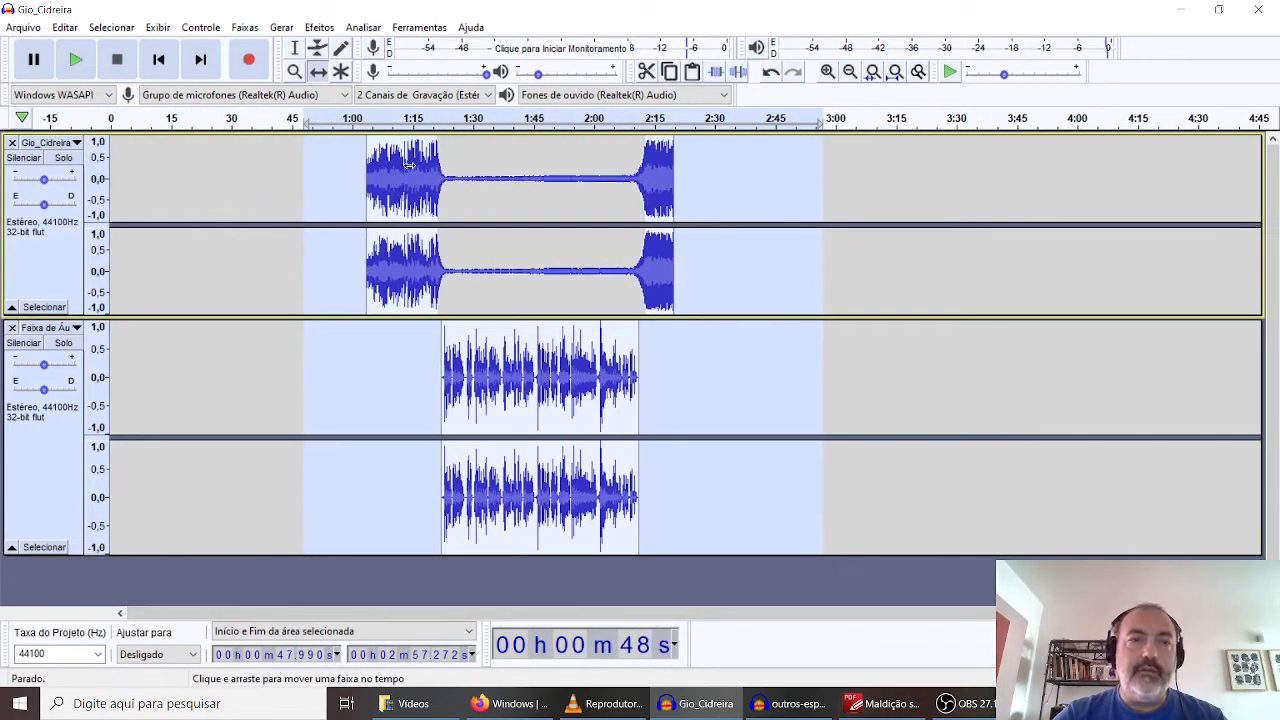
{"action": "left_click_drag", "start_coordinate": [400, 172], "coordinate": [154, 188]}
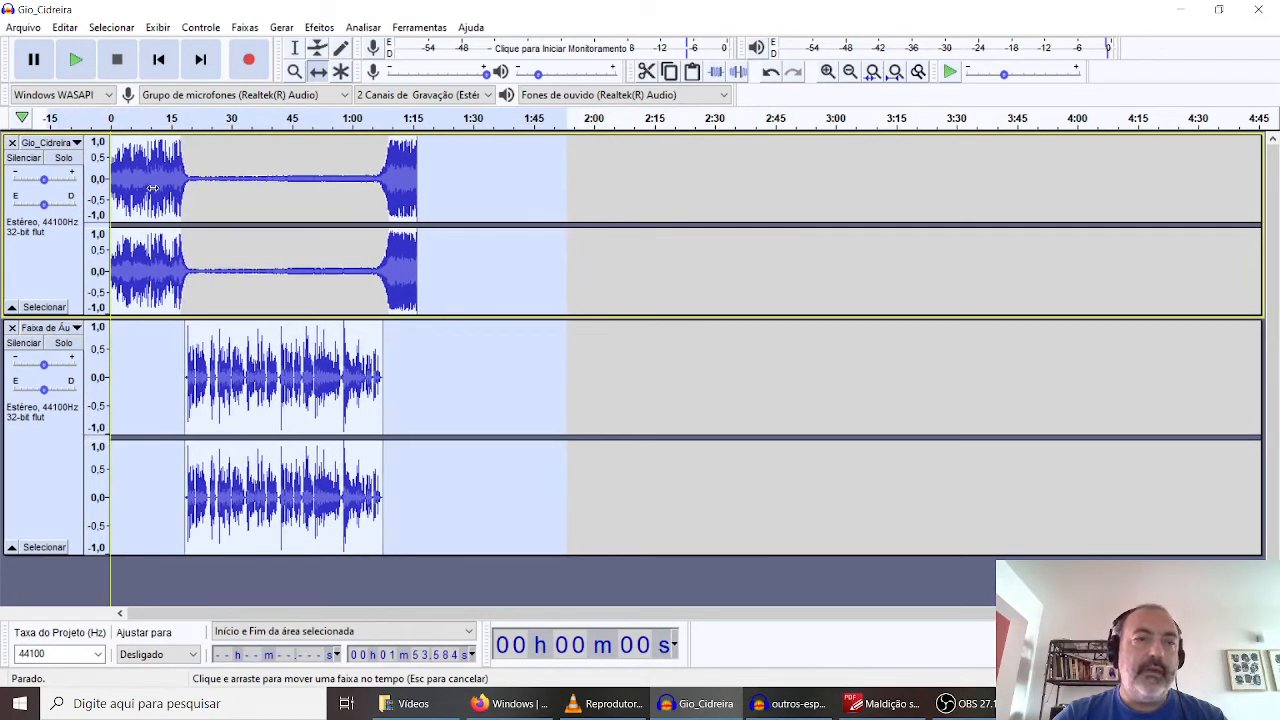
Play the mix from about 0:09 and from about 1:04 to check the music's fade down and fade back in
{"action": "left_click", "coordinate": [147, 117]}
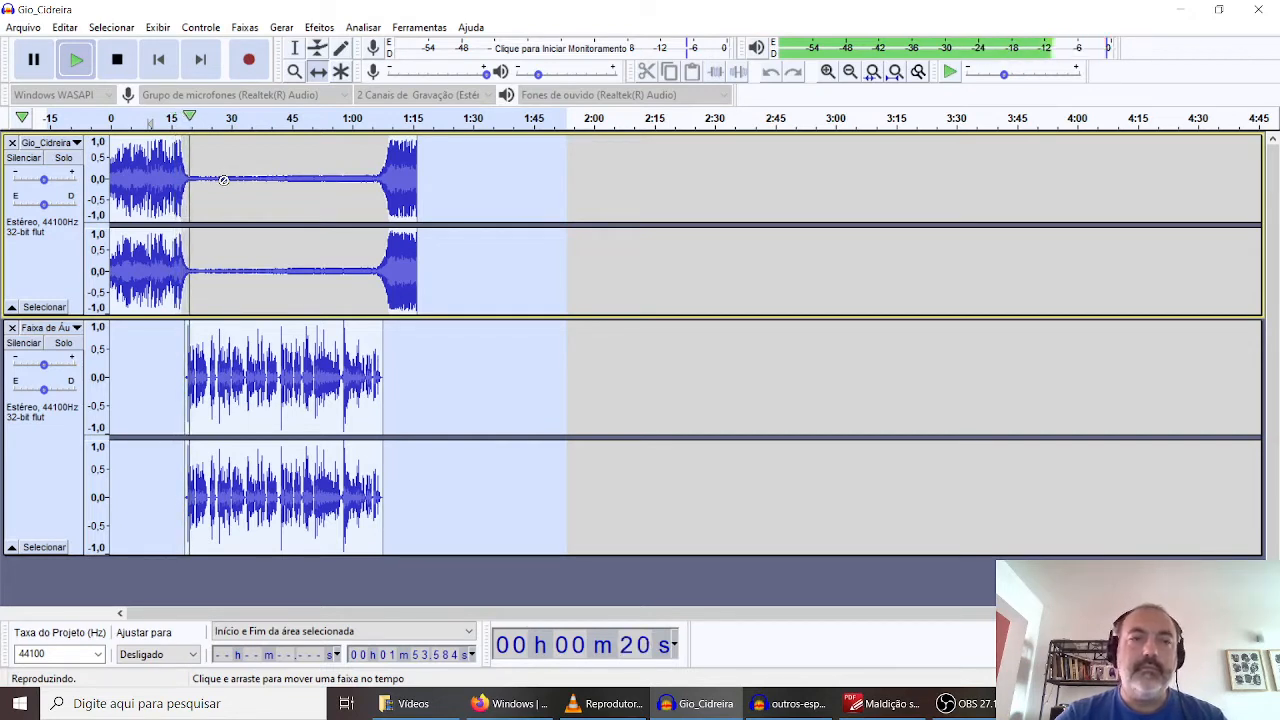
{"action": "left_click", "coordinate": [367, 120]}
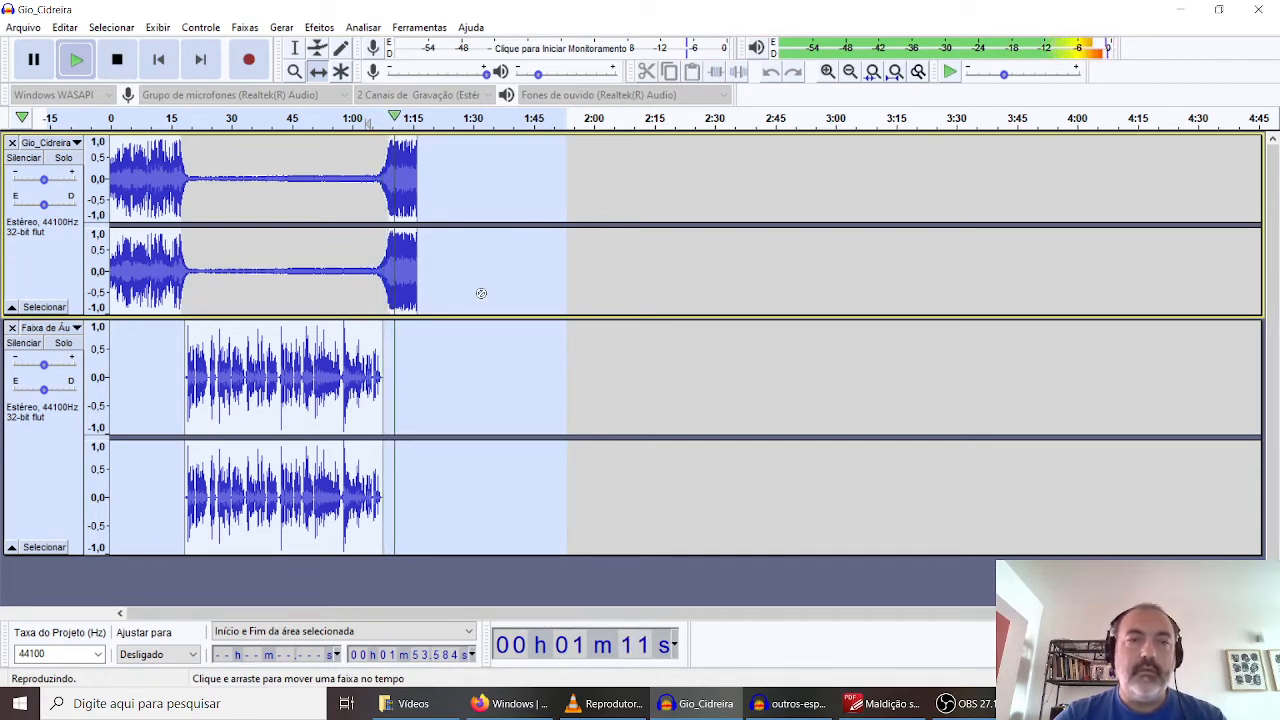
{"action": "key", "text": "space"}
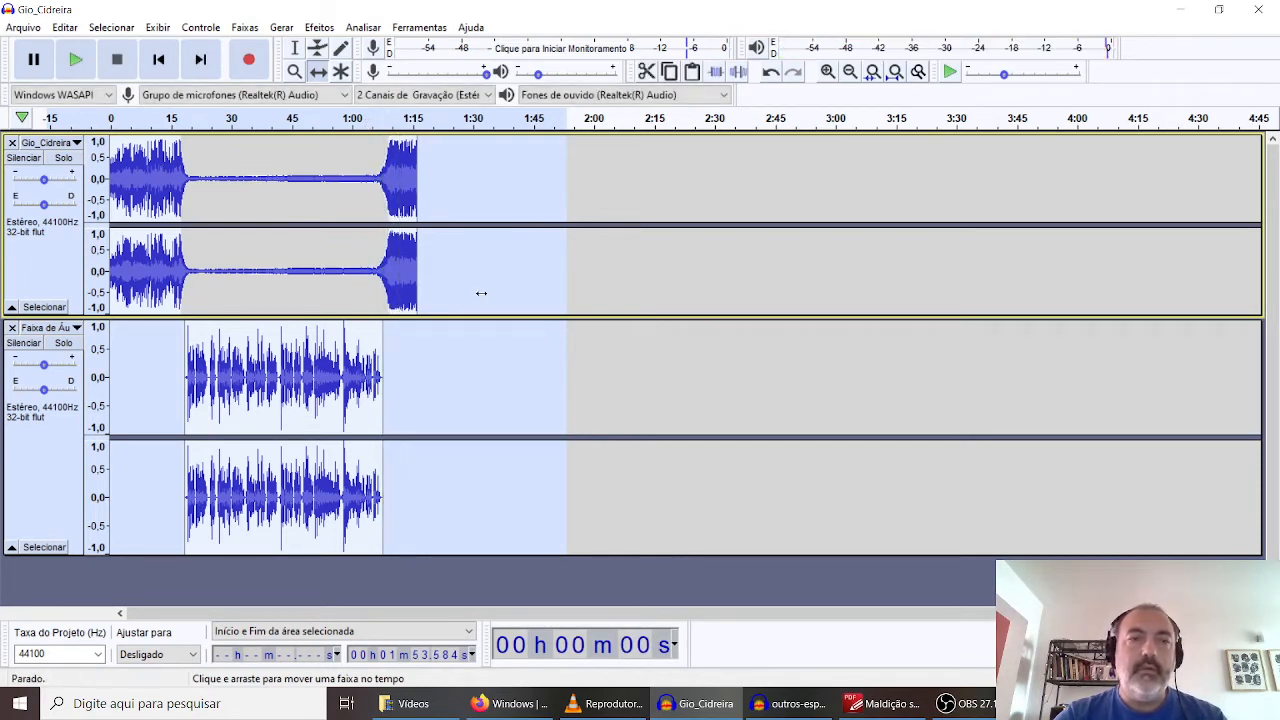
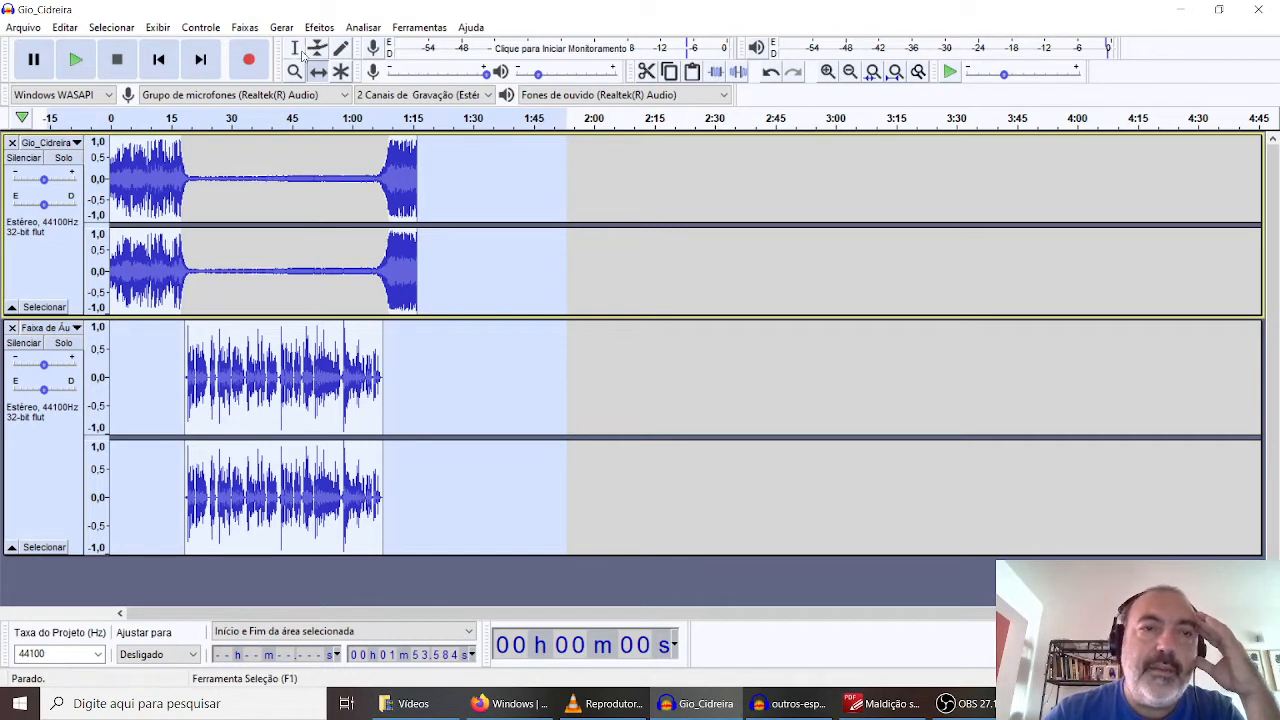
{"action": "left_click", "coordinate": [317, 48]}
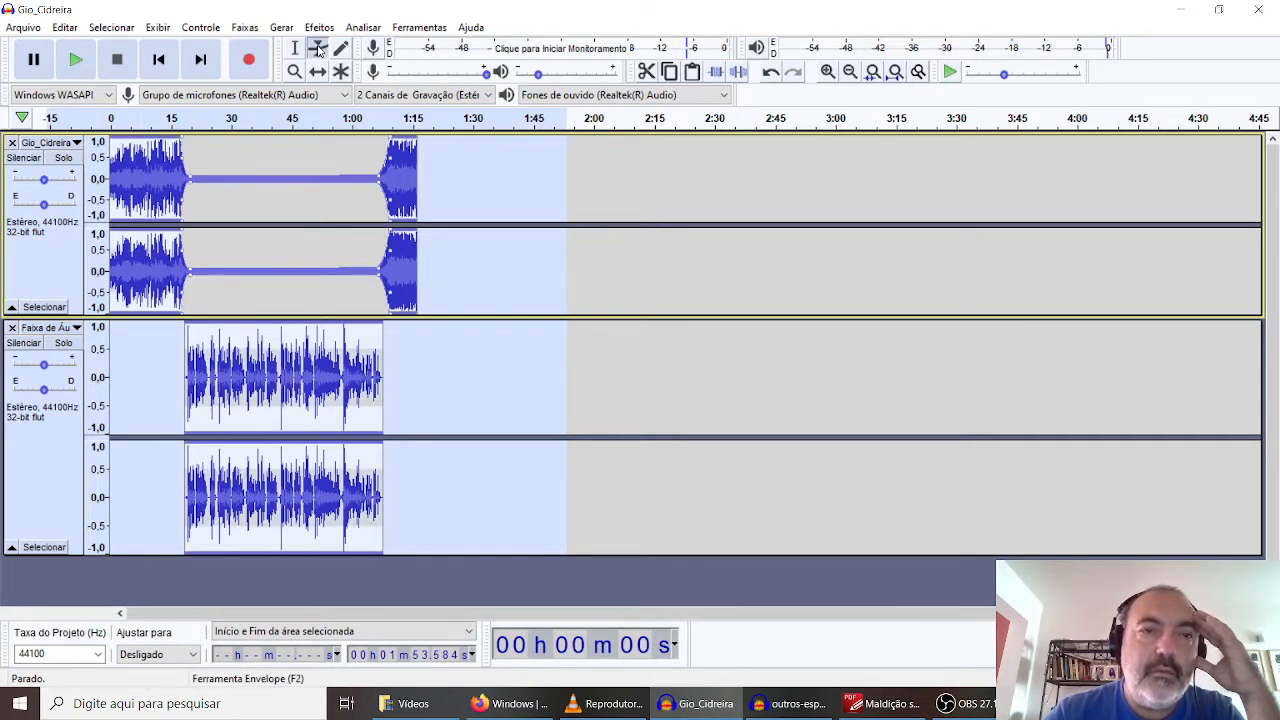
{"action": "left_click", "coordinate": [317, 72]}
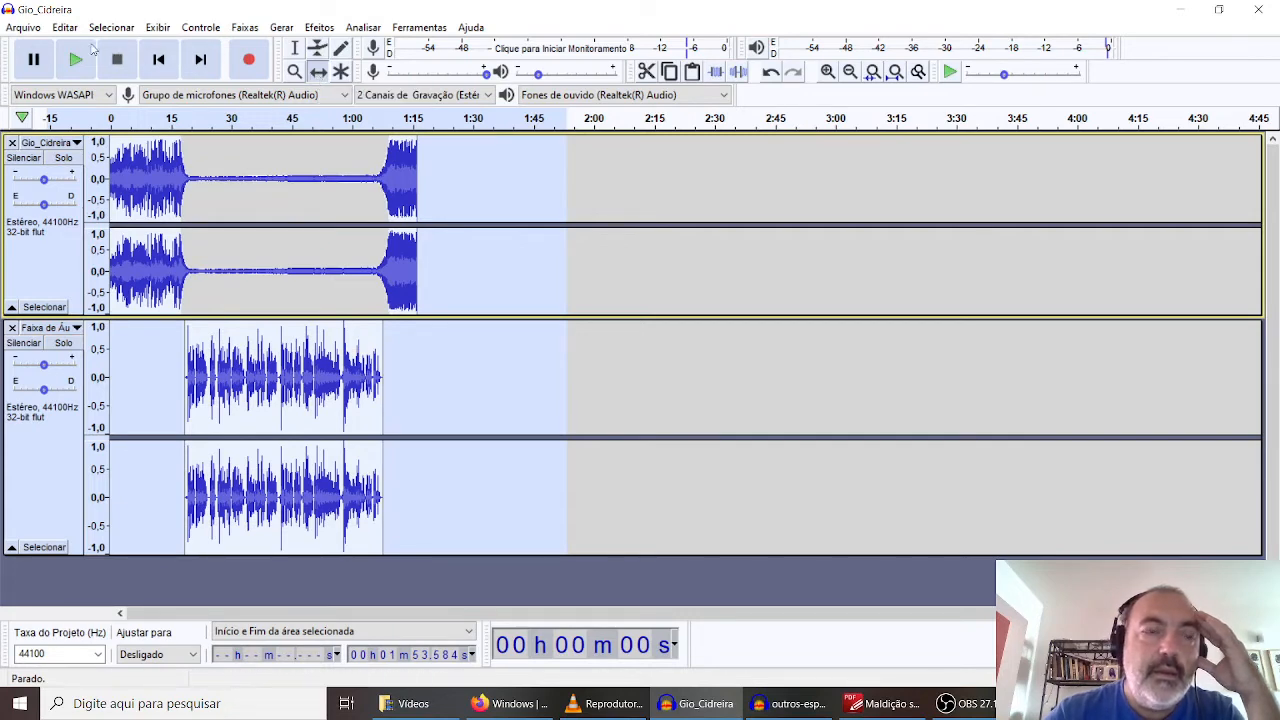
Open the keyboard preferences and examine the shortcuts listed for the Arquivo and Editar menu commands
{"action": "left_click", "coordinate": [66, 28]}
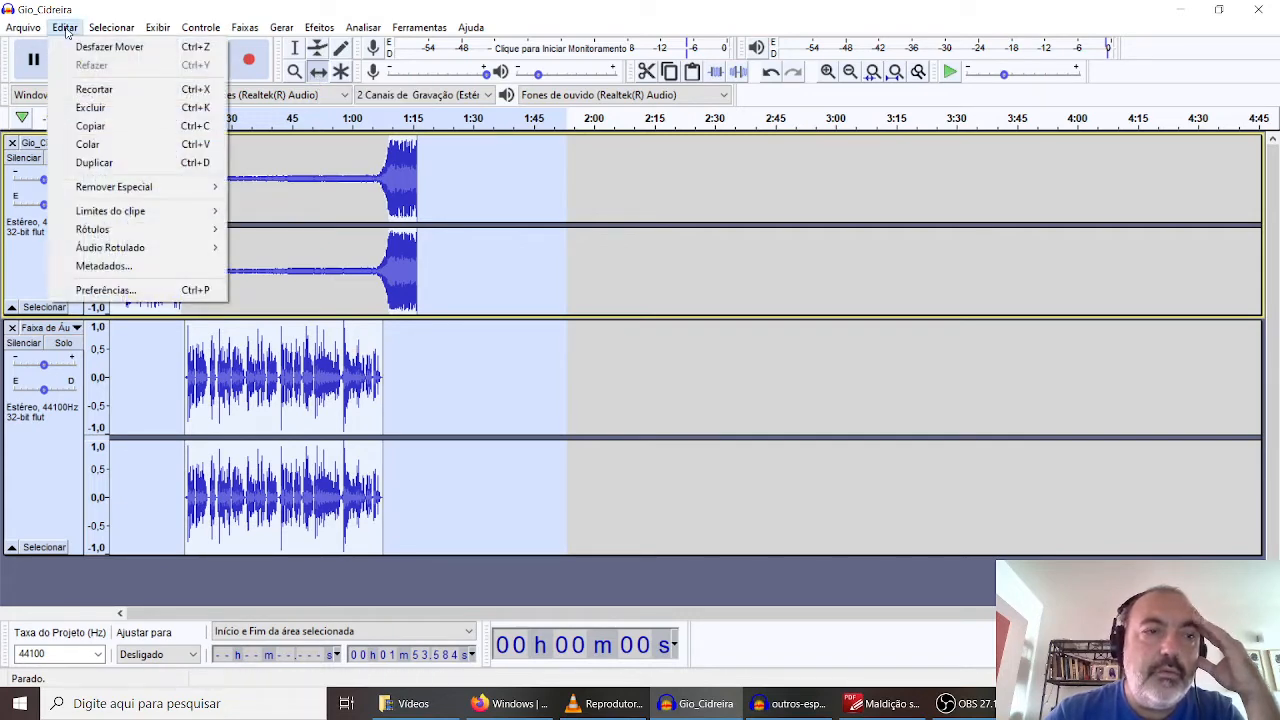
{"action": "left_click", "coordinate": [113, 290]}
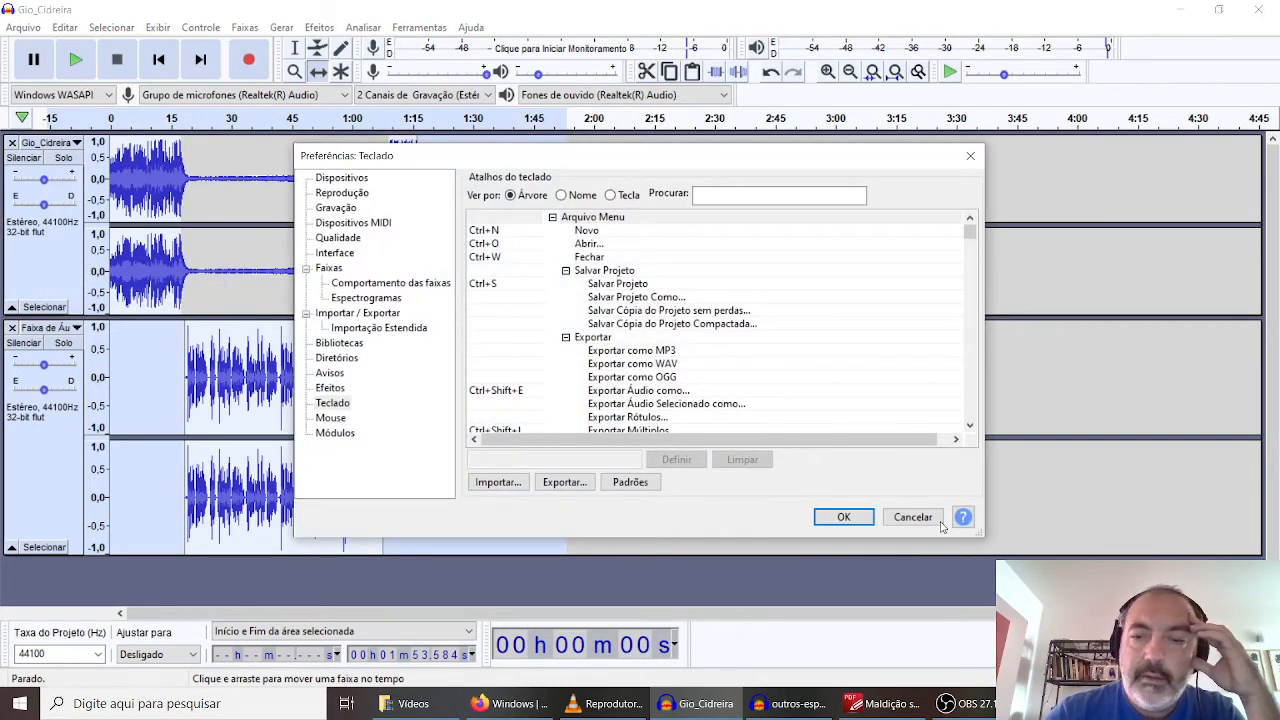
{"action": "left_click", "coordinate": [936, 519]}
{"action": "left_click", "coordinate": [64, 27]}
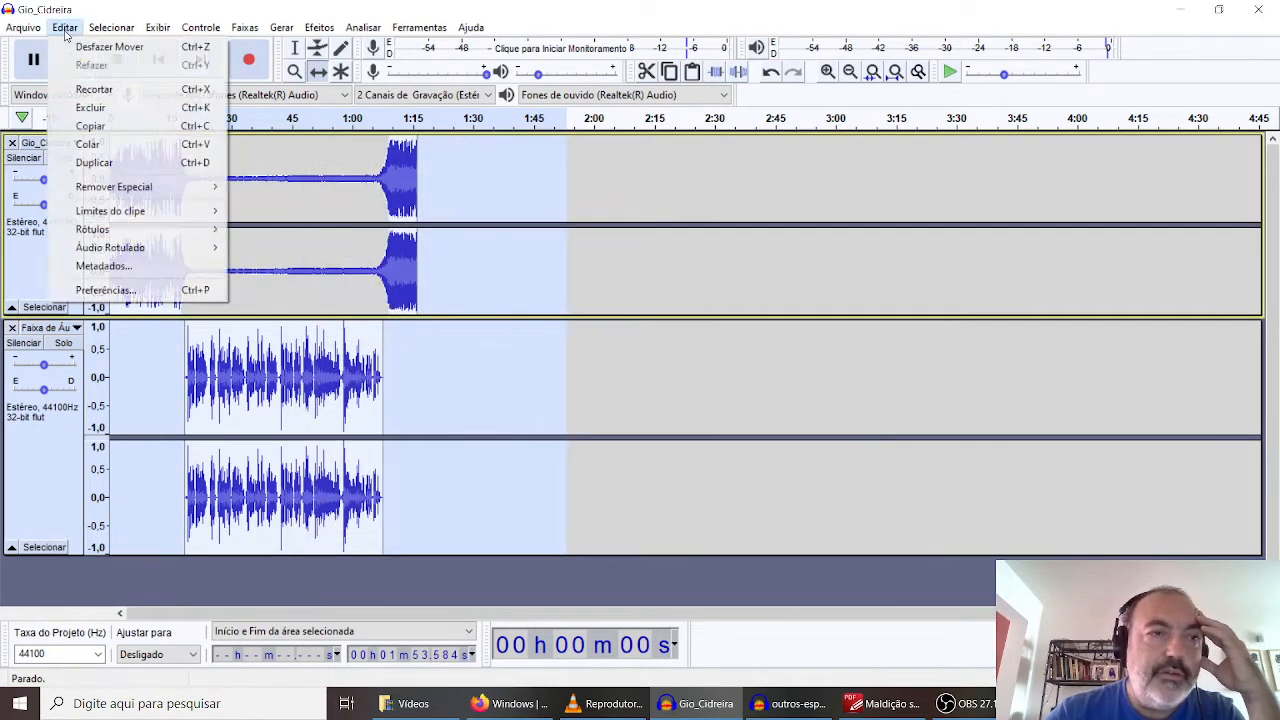
{"action": "left_click", "coordinate": [118, 291]}
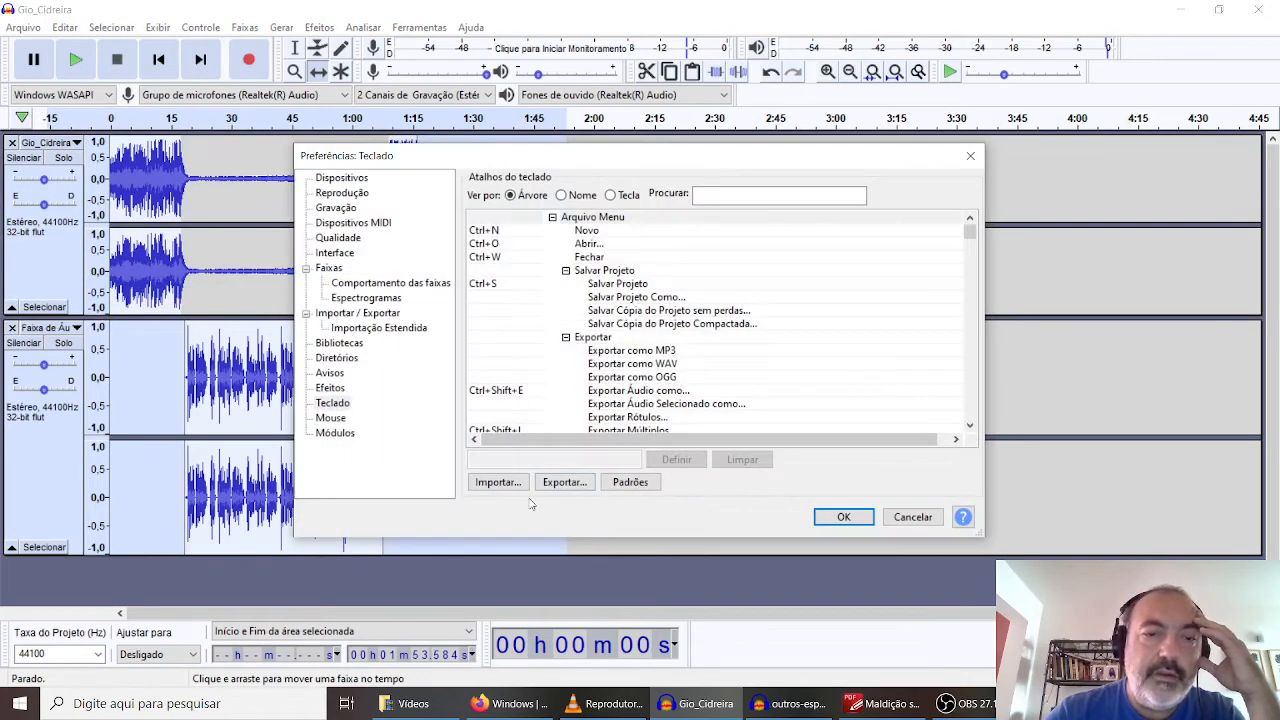
{"action": "left_click", "coordinate": [334, 404]}
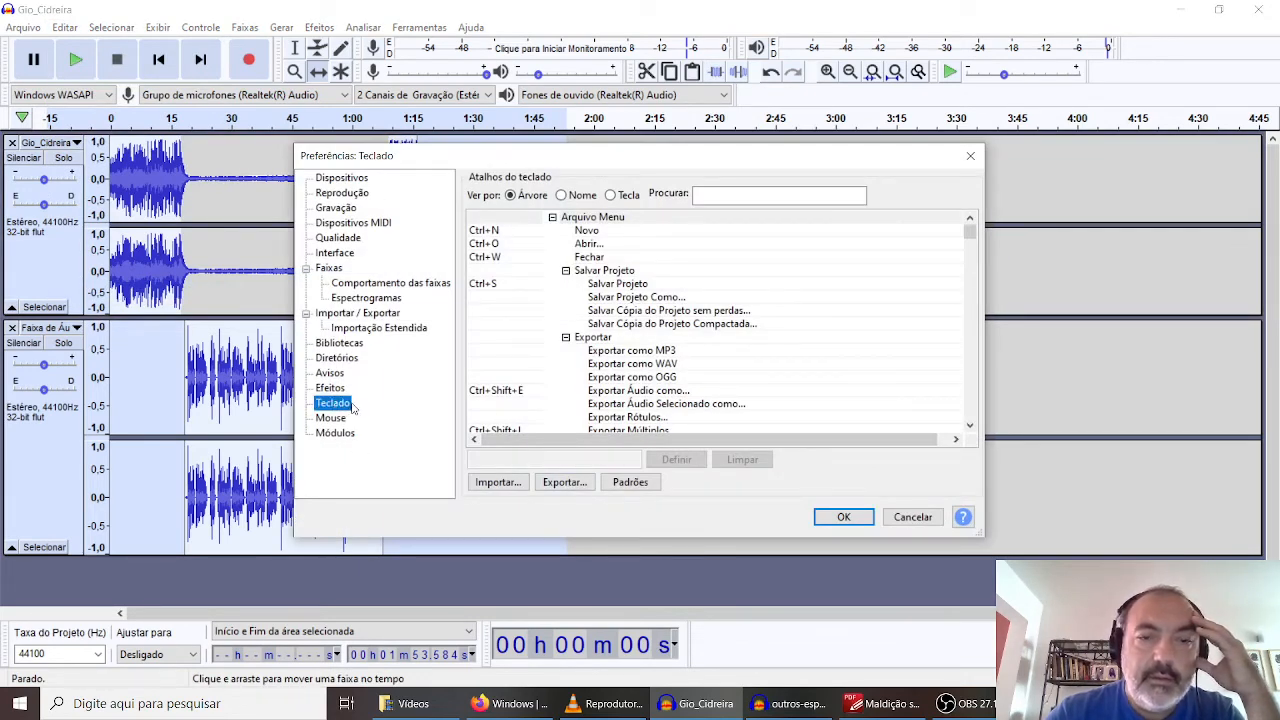
{"action": "scroll", "coordinate": [614, 366], "scroll_direction": "down", "scroll_amount": 3}
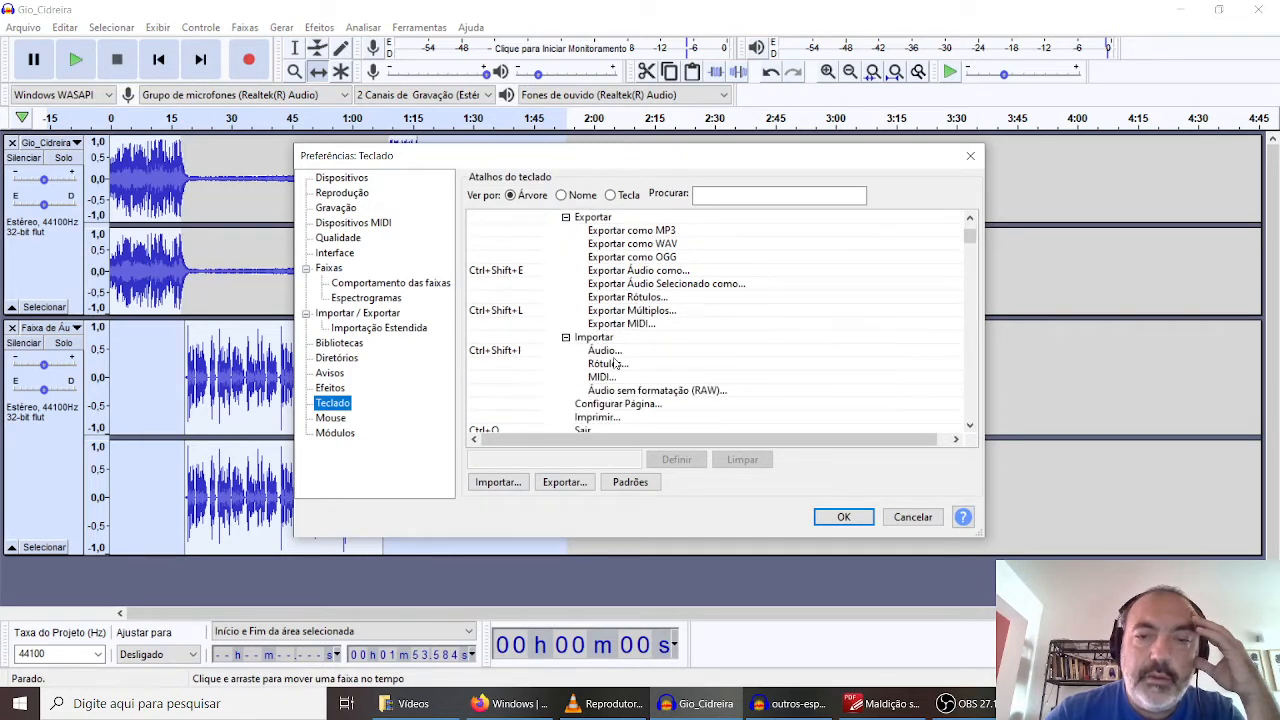
{"action": "scroll", "coordinate": [614, 364], "scroll_direction": "up", "scroll_amount": 1}
{"action": "scroll", "coordinate": [614, 366], "scroll_direction": "down", "scroll_amount": 5}
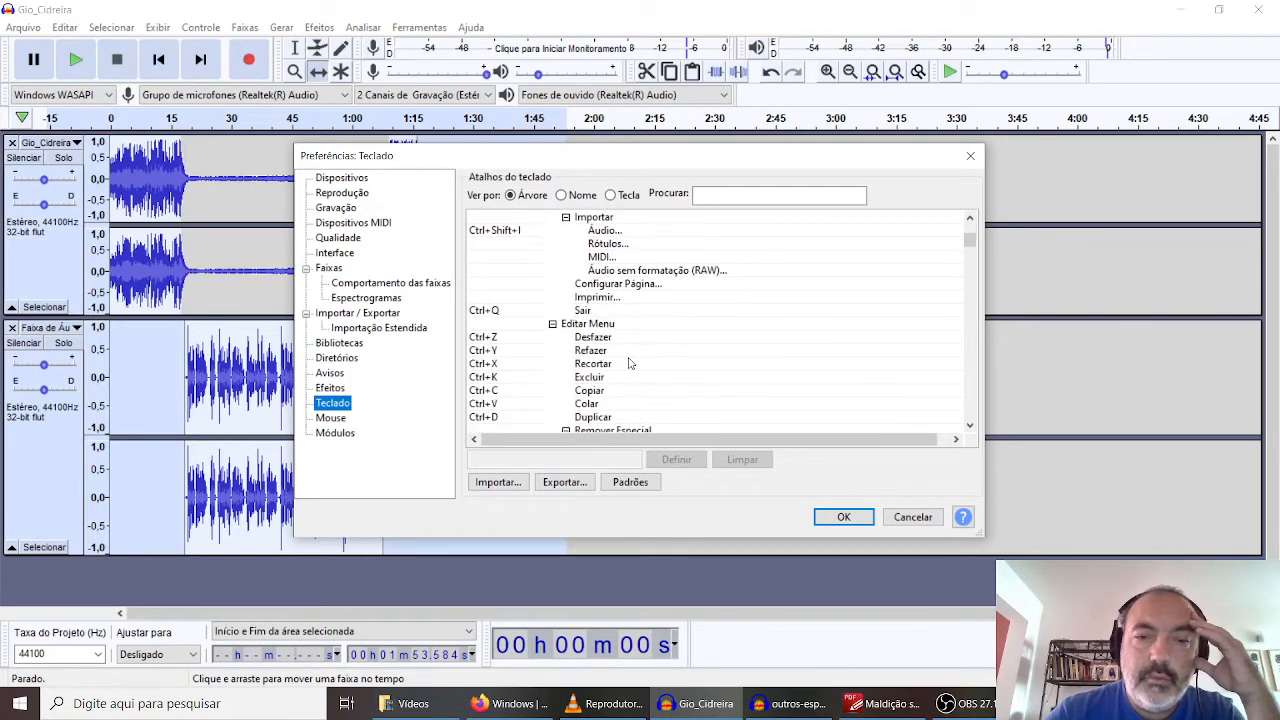
{"action": "scroll", "coordinate": [630, 364], "scroll_direction": "down", "scroll_amount": 1}
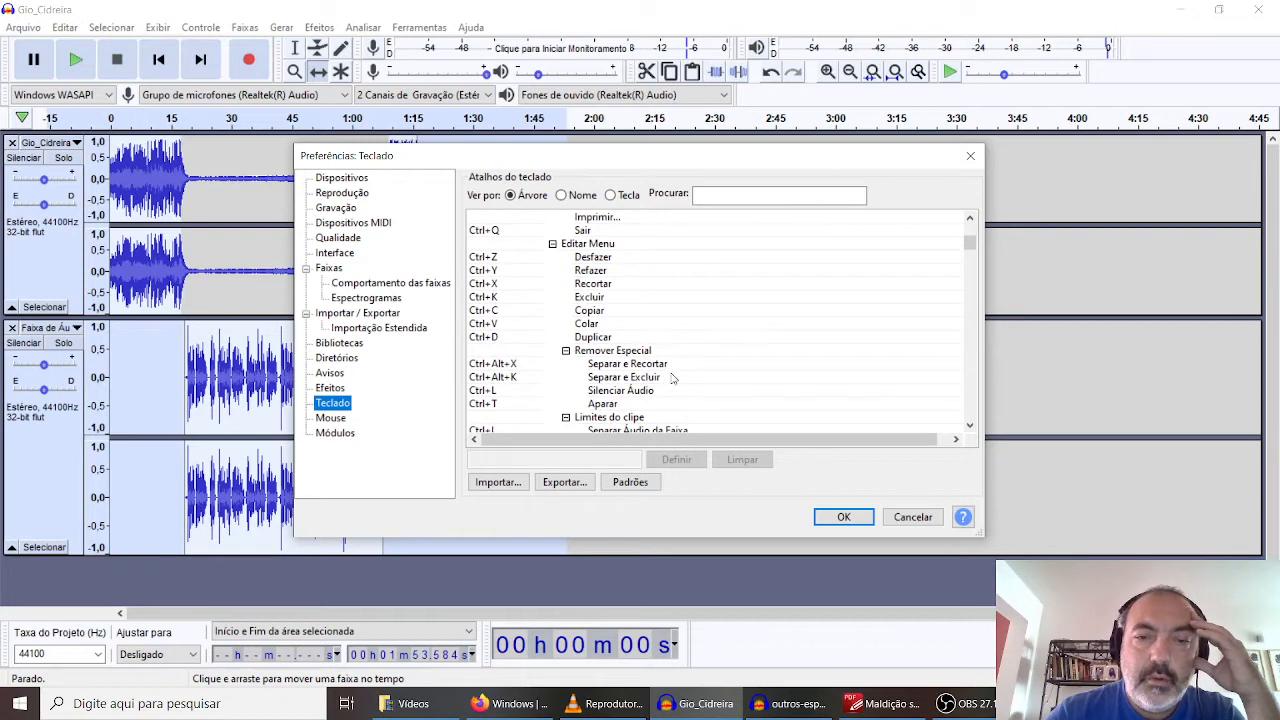
{"action": "scroll", "coordinate": [673, 372], "scroll_direction": "up", "scroll_amount": 5}
{"action": "scroll", "coordinate": [671, 368], "scroll_direction": "down", "scroll_amount": 6}
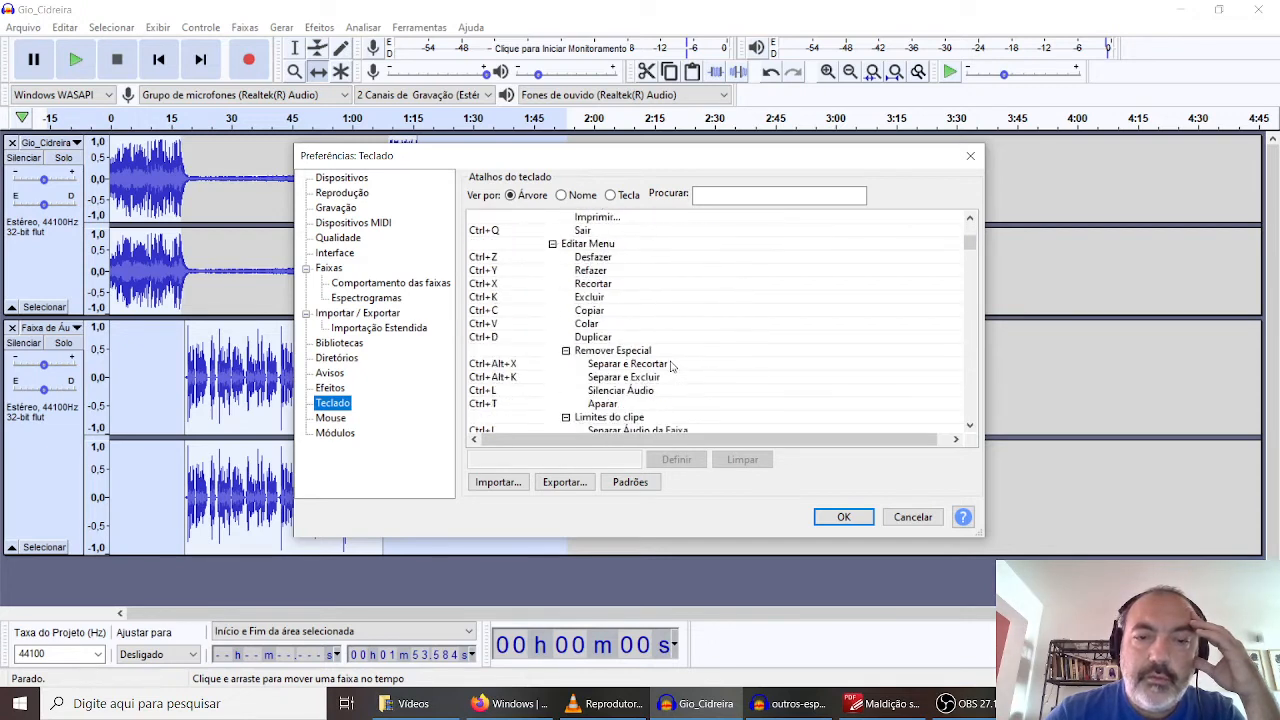
{"action": "scroll", "coordinate": [671, 365], "scroll_direction": "down", "scroll_amount": 1}
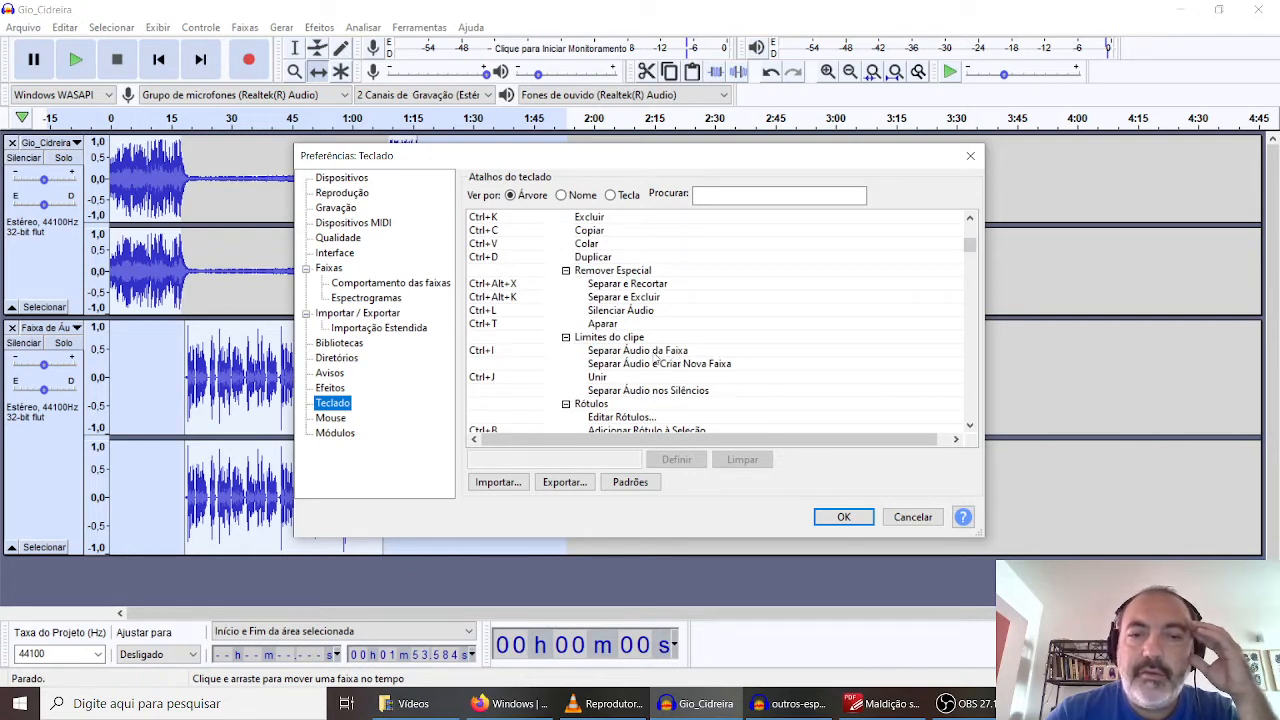
Show how the Separar Áudio da Faixa shortcut can be redefined or cleared, and cancel the preferences
{"action": "left_click", "coordinate": [493, 353]}
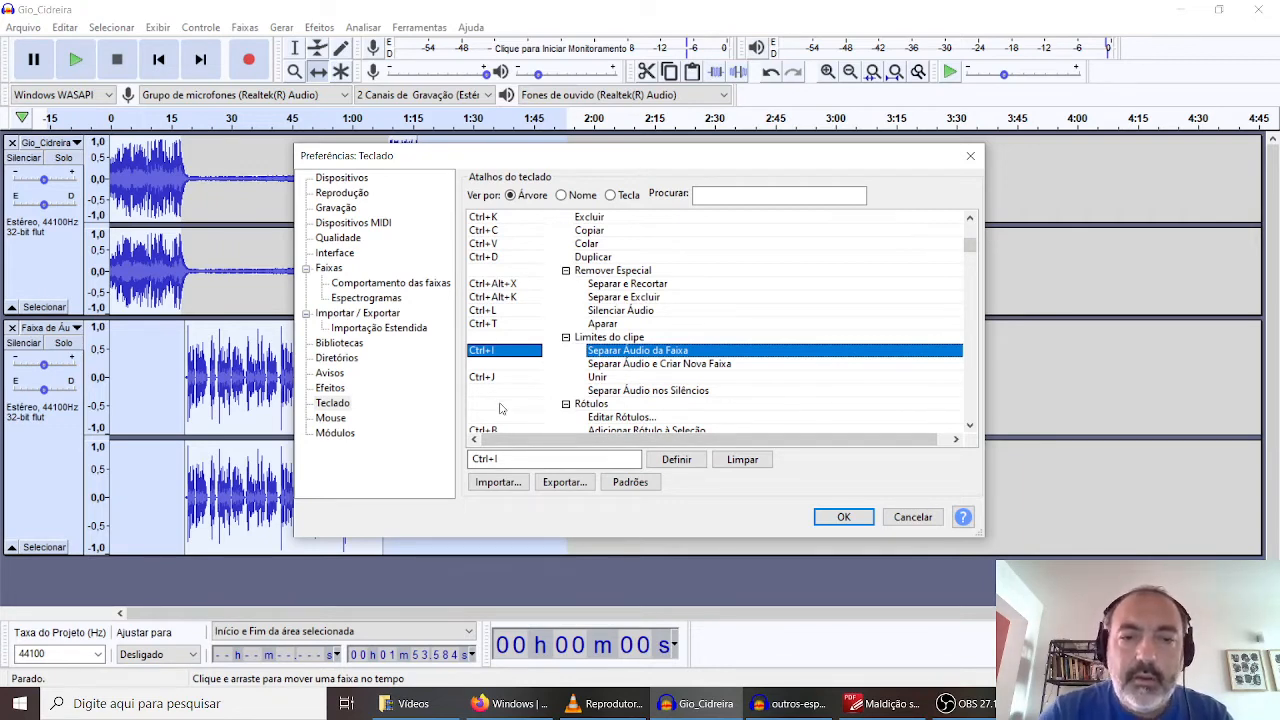
{"action": "left_click", "coordinate": [686, 463]}
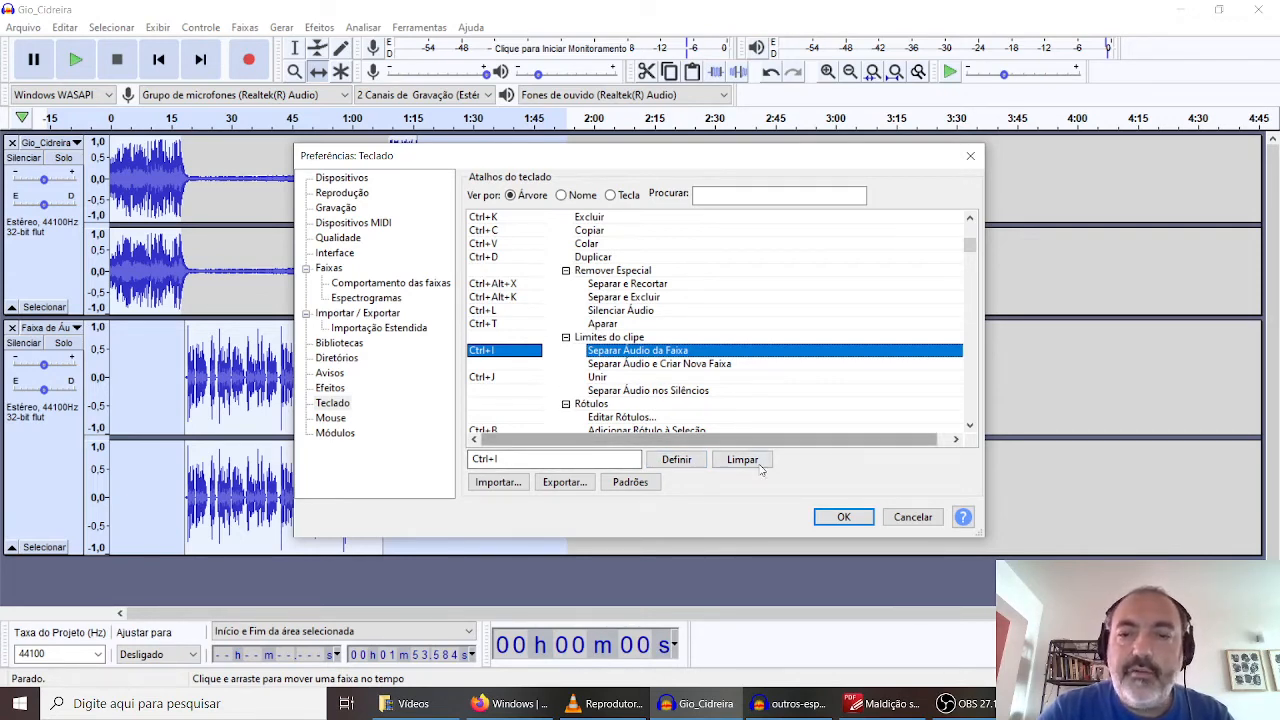
{"action": "left_click", "coordinate": [910, 517]}
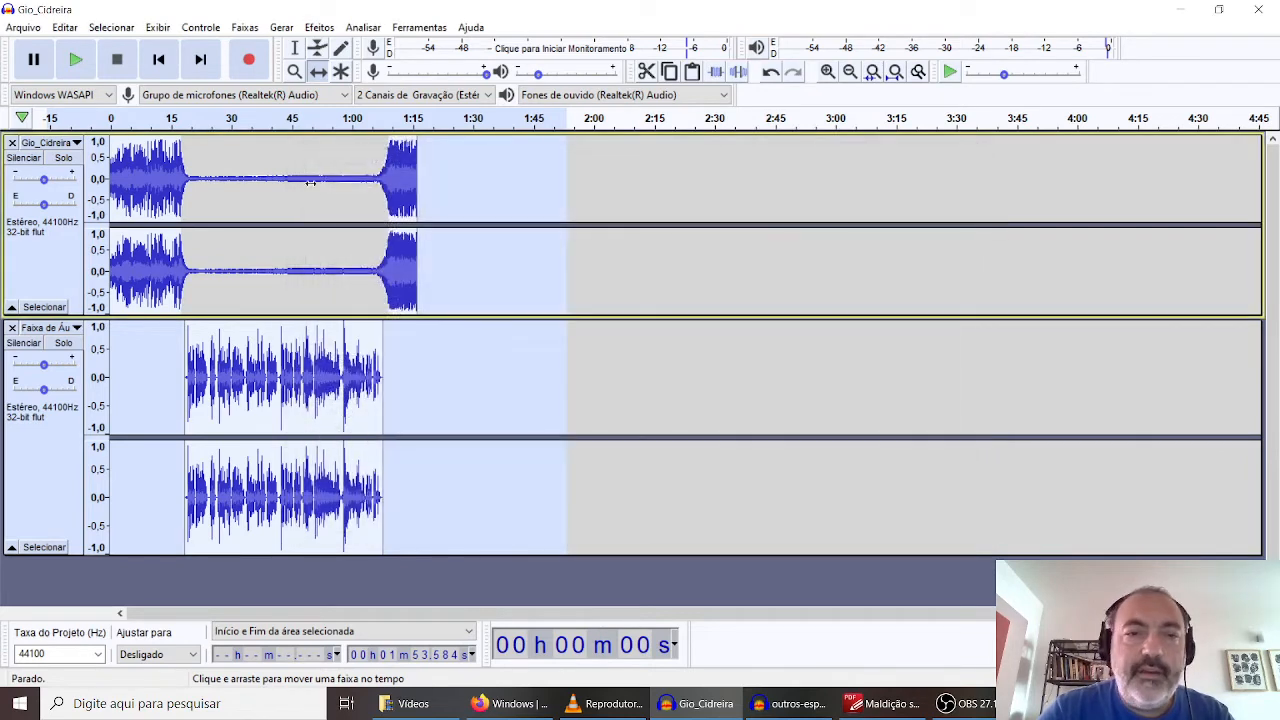
Select the music track's end from about 1:12 to 1:27.7, delete that part and undo the deletion
{"action": "left_click", "coordinate": [294, 48]}
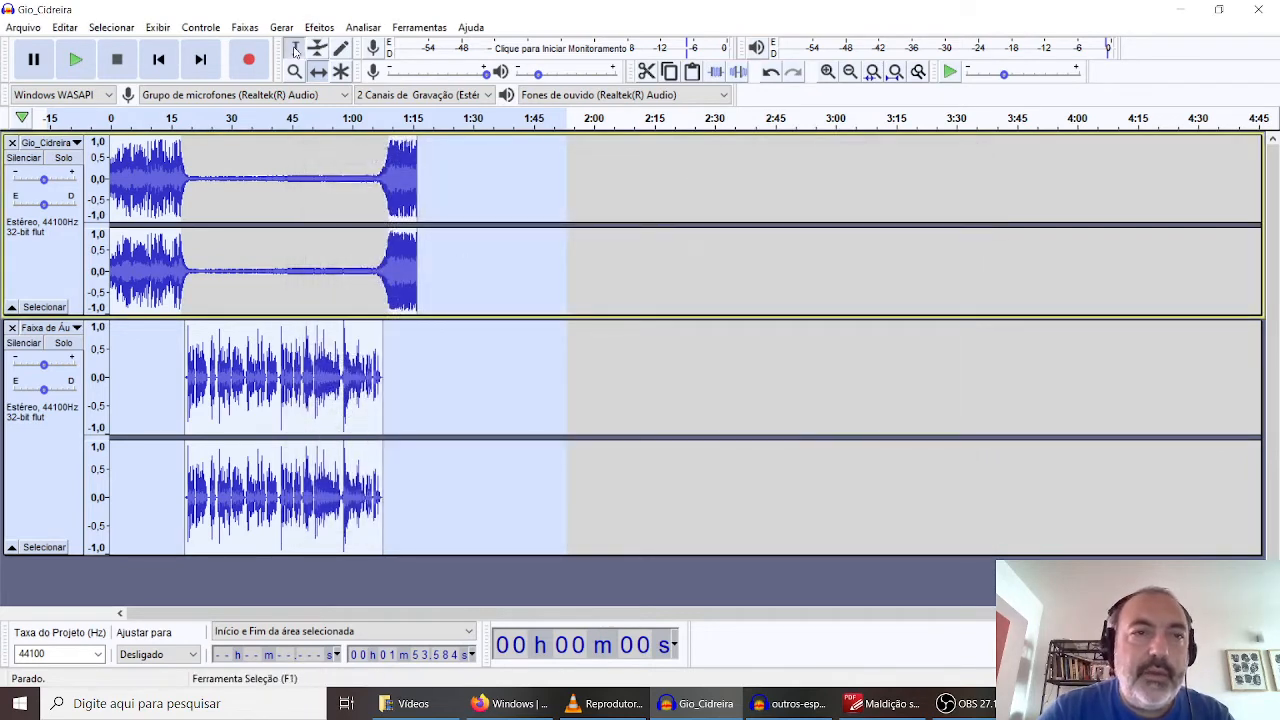
{"action": "left_click", "coordinate": [675, 198]}
{"action": "left_click_drag", "start_coordinate": [400, 160], "coordinate": [463, 163]}
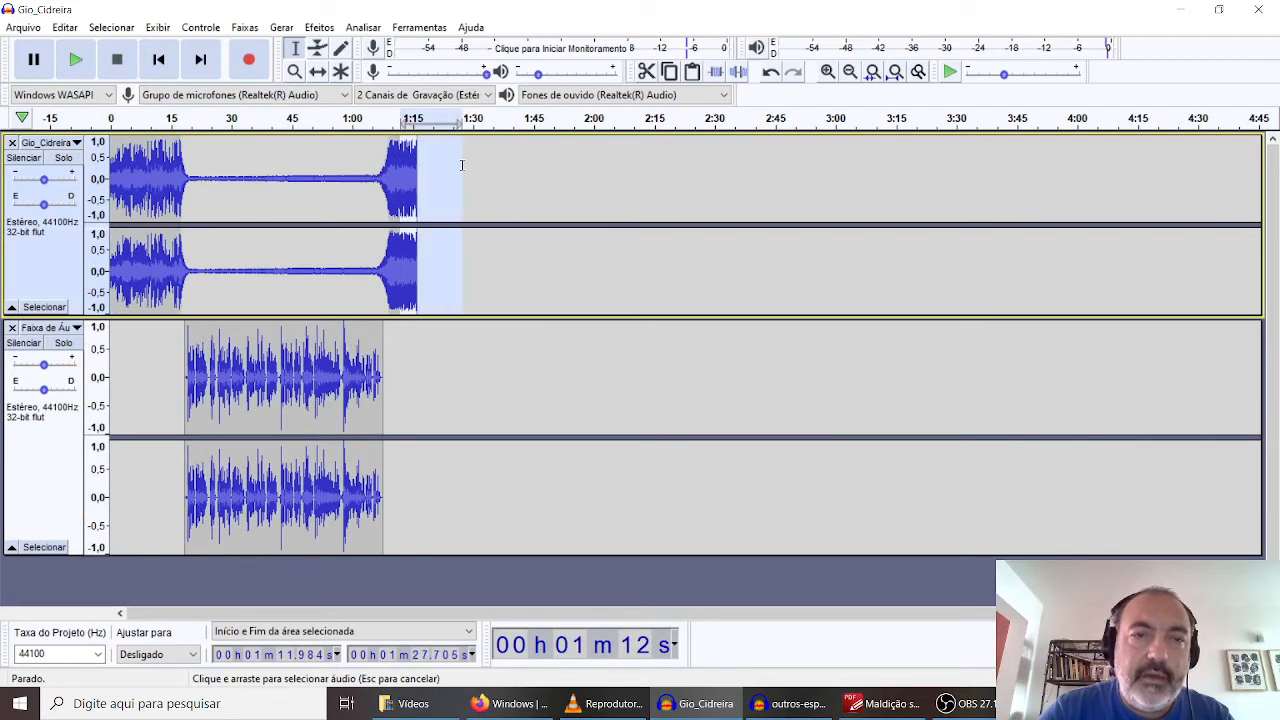
{"action": "key", "text": "Delete"}
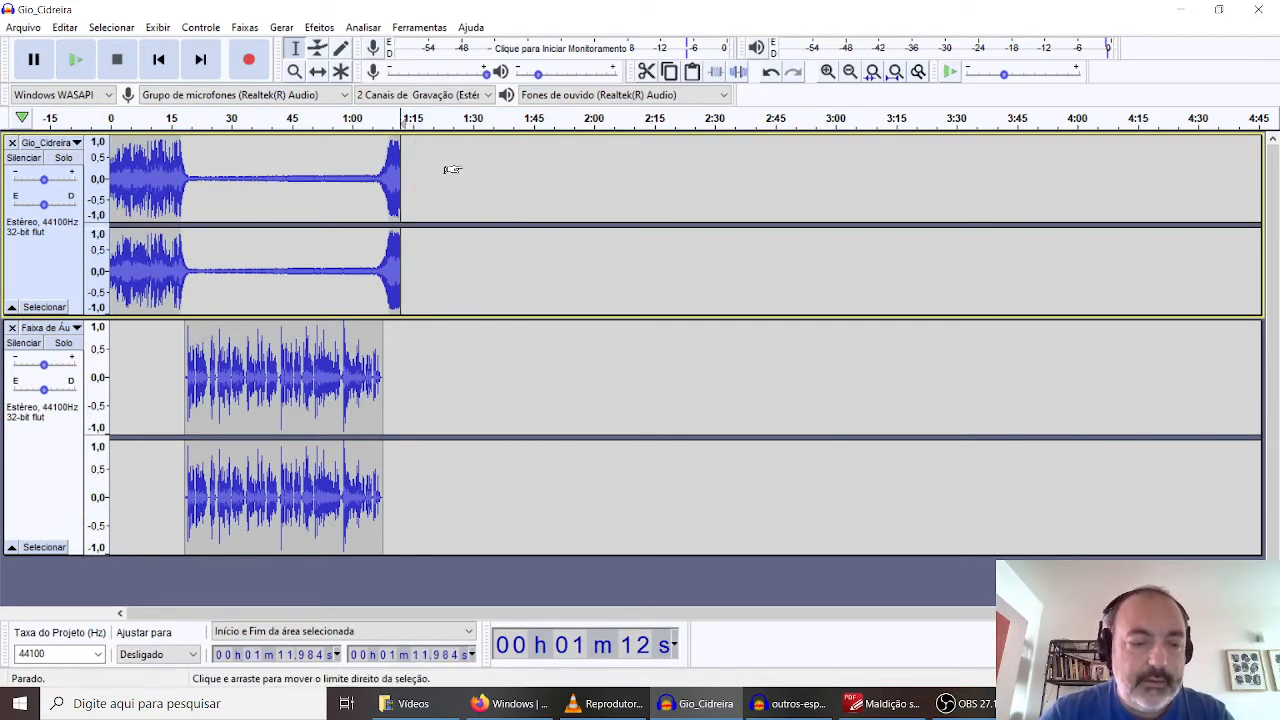
{"action": "key", "text": "ctrl+z"}
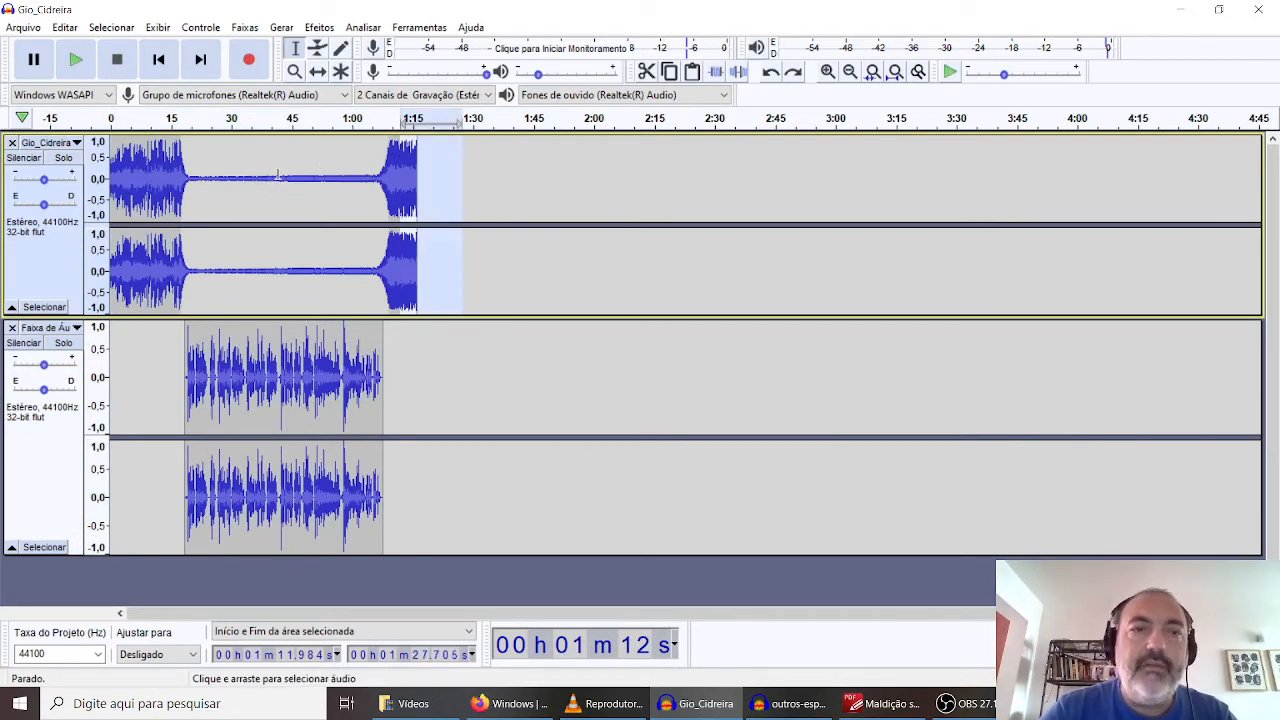
Split the music clip at about 0:40.5 and shift its second part so it starts near 1:07
{"action": "left_click", "coordinate": [274, 161]}
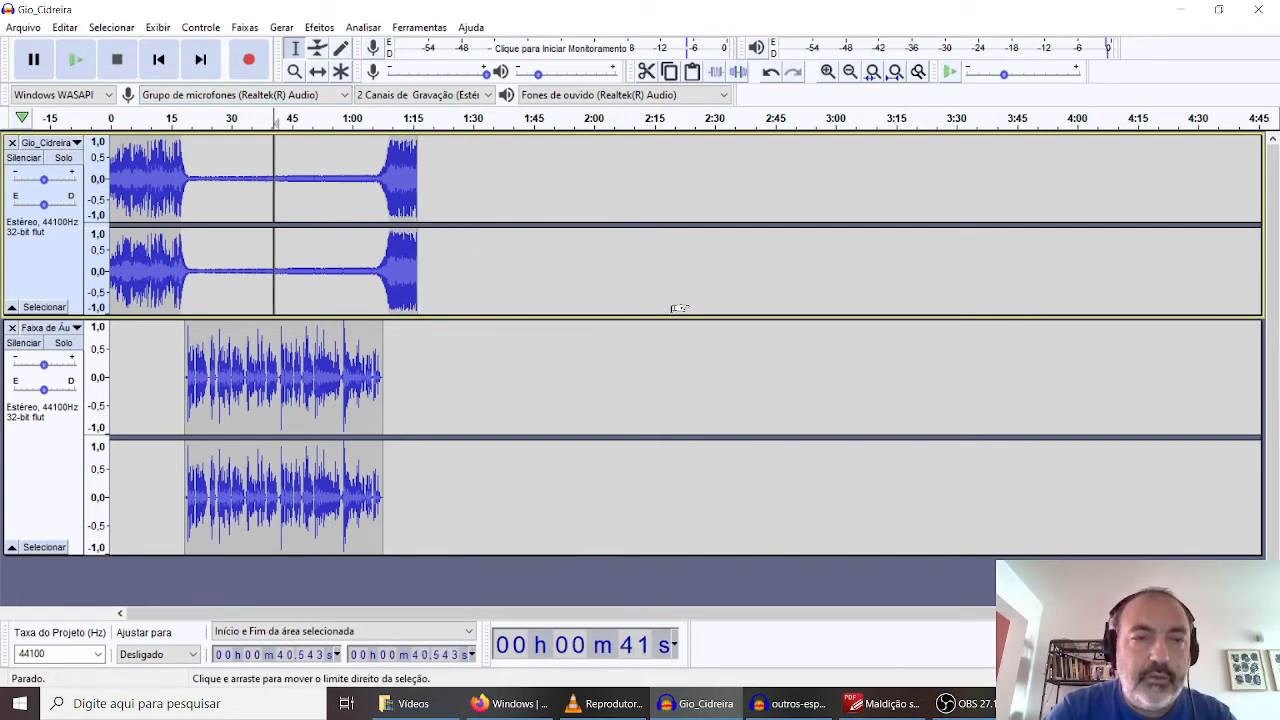
{"action": "left_click", "coordinate": [318, 71]}
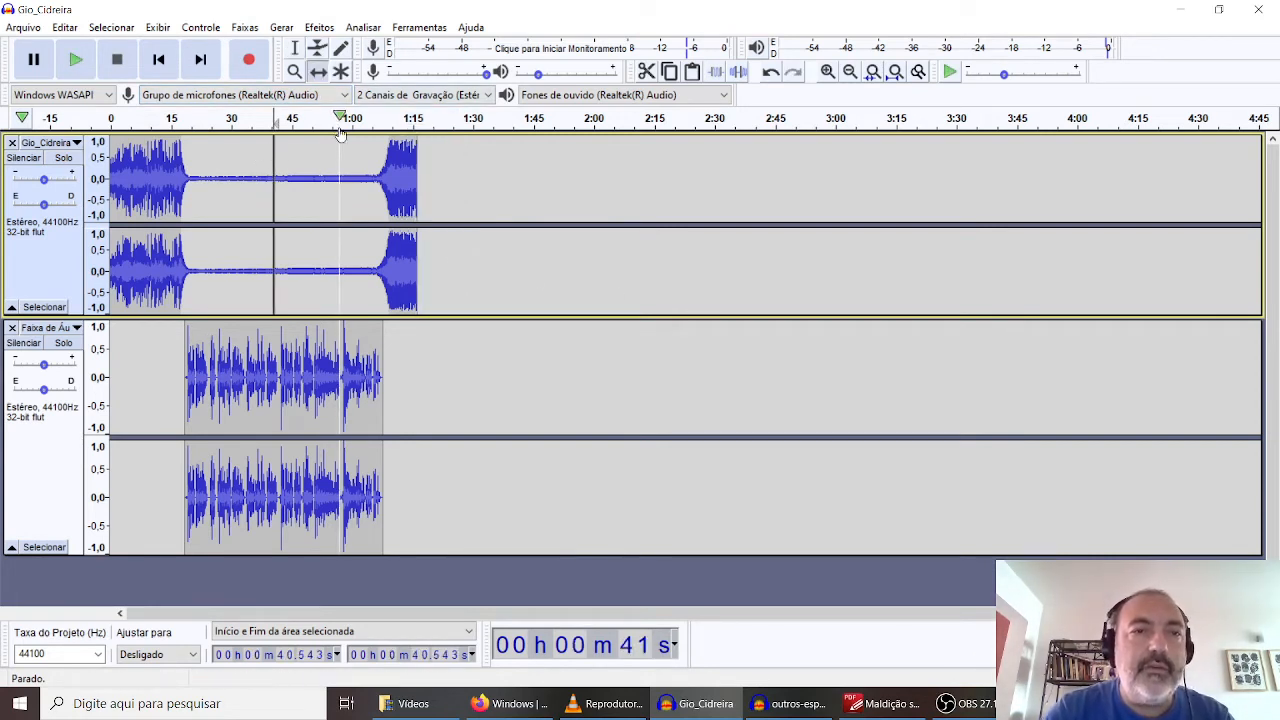
{"action": "left_click_drag", "start_coordinate": [340, 162], "coordinate": [446, 172]}
{"action": "mouse_move", "coordinate": [220, 176]}
{"action": "left_mouse_down"}
{"action": "mouse_move", "coordinate": [246, 176]}
{"action": "mouse_move", "coordinate": [195, 177]}
{"action": "mouse_move", "coordinate": [218, 176]}
{"action": "left_mouse_up"}
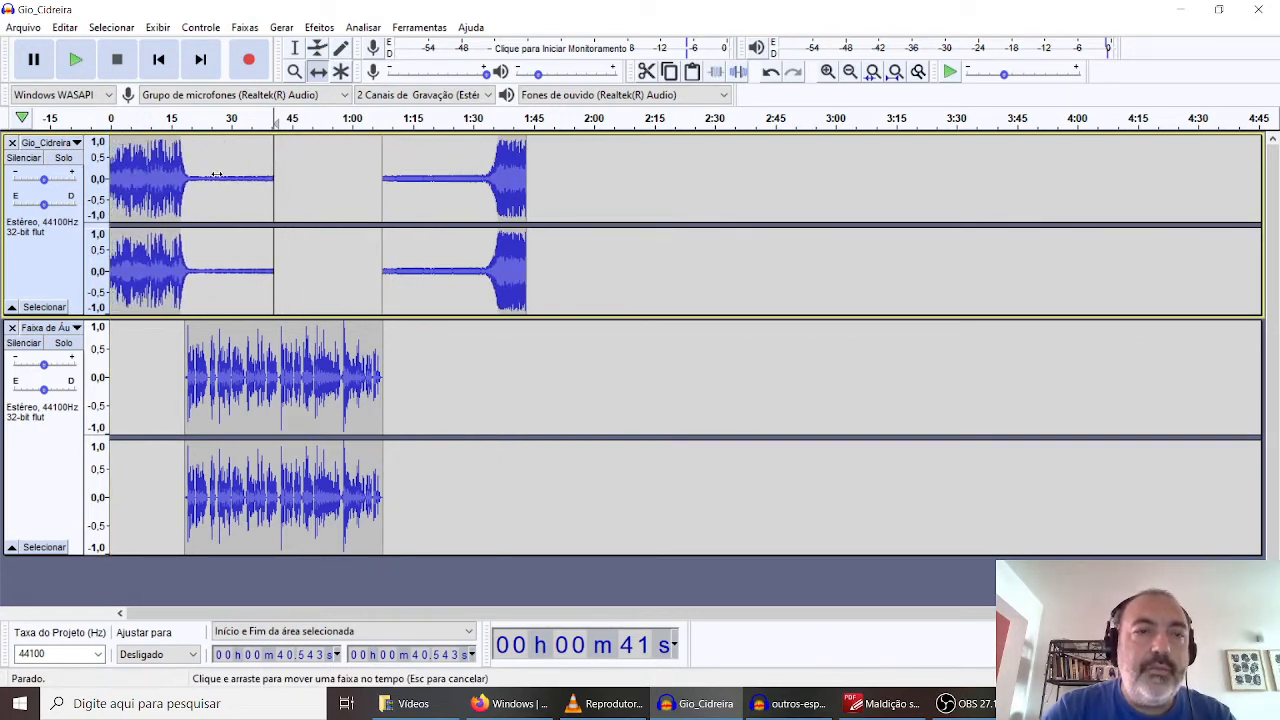
Shift the second music part back against the first and join both across a selection from about 0:37.9 to 0:43.6
{"action": "left_click_drag", "start_coordinate": [458, 162], "coordinate": [350, 170]}
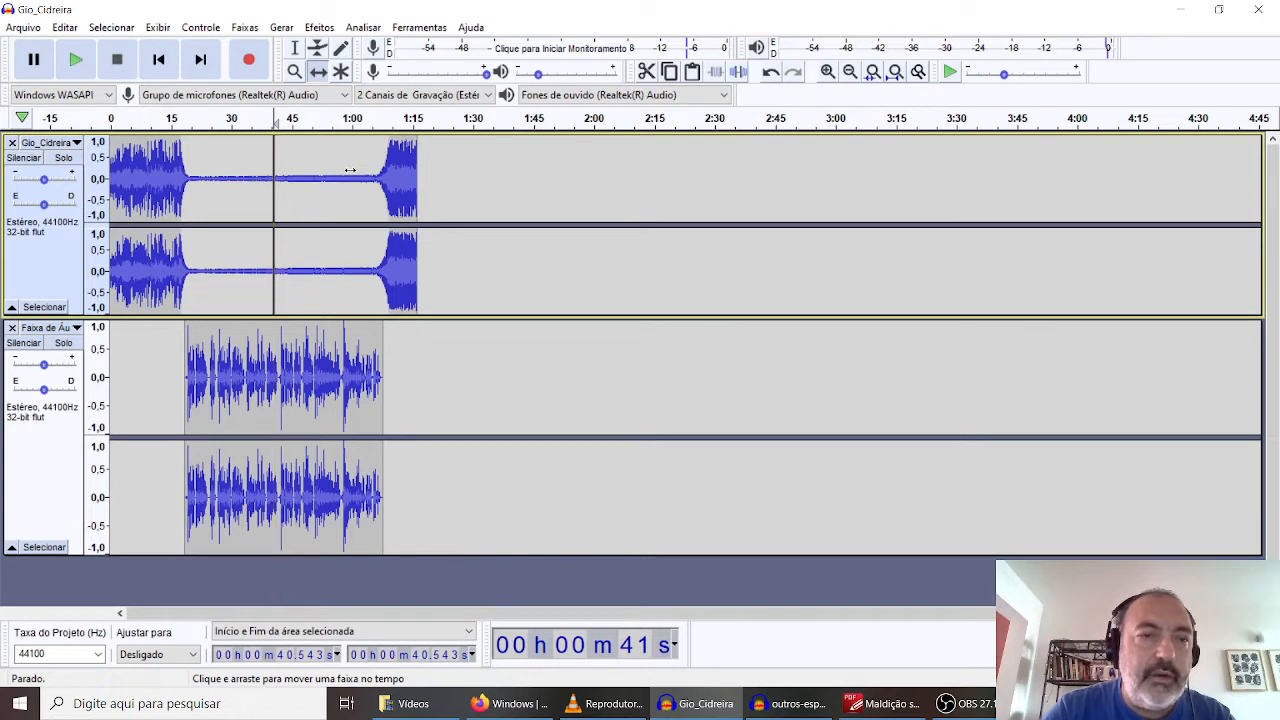
{"action": "left_click", "coordinate": [294, 48]}
{"action": "left_click_drag", "start_coordinate": [262, 150], "coordinate": [286, 152]}
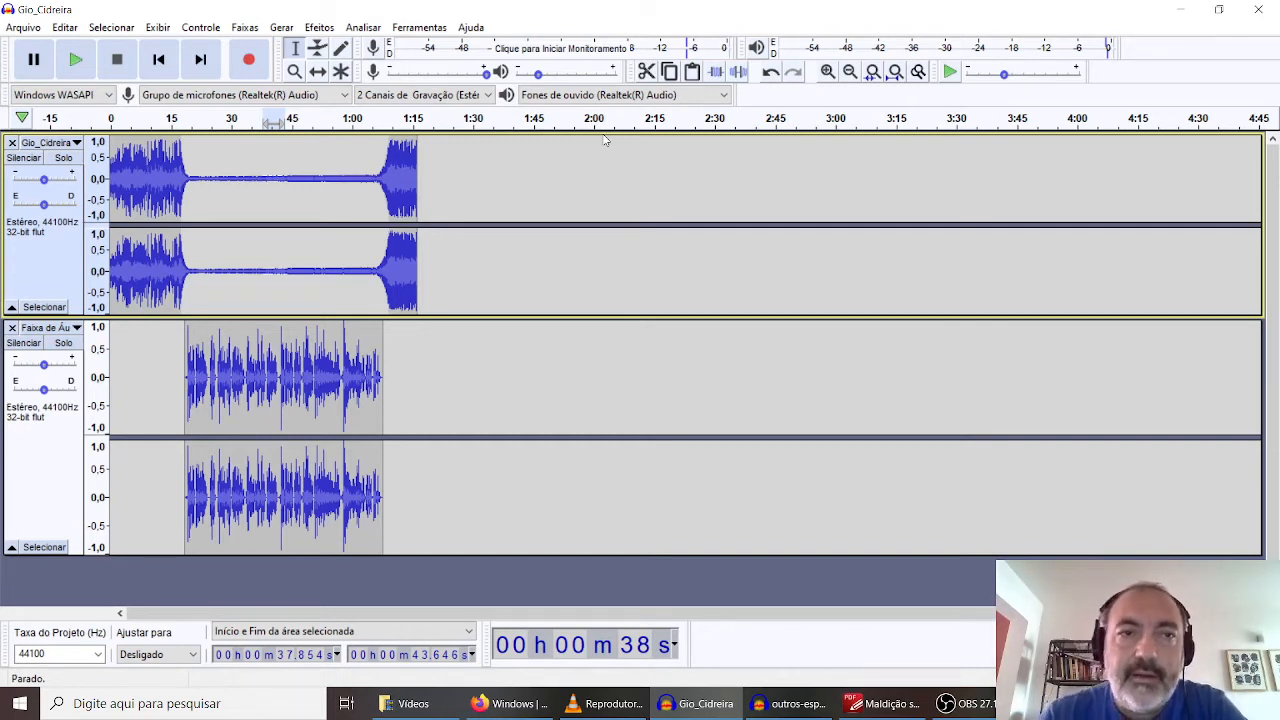
Reopen the keyboard preferences to review the split and join shortcuts under Limites do clipe, and close them
{"action": "left_click", "coordinate": [64, 27]}
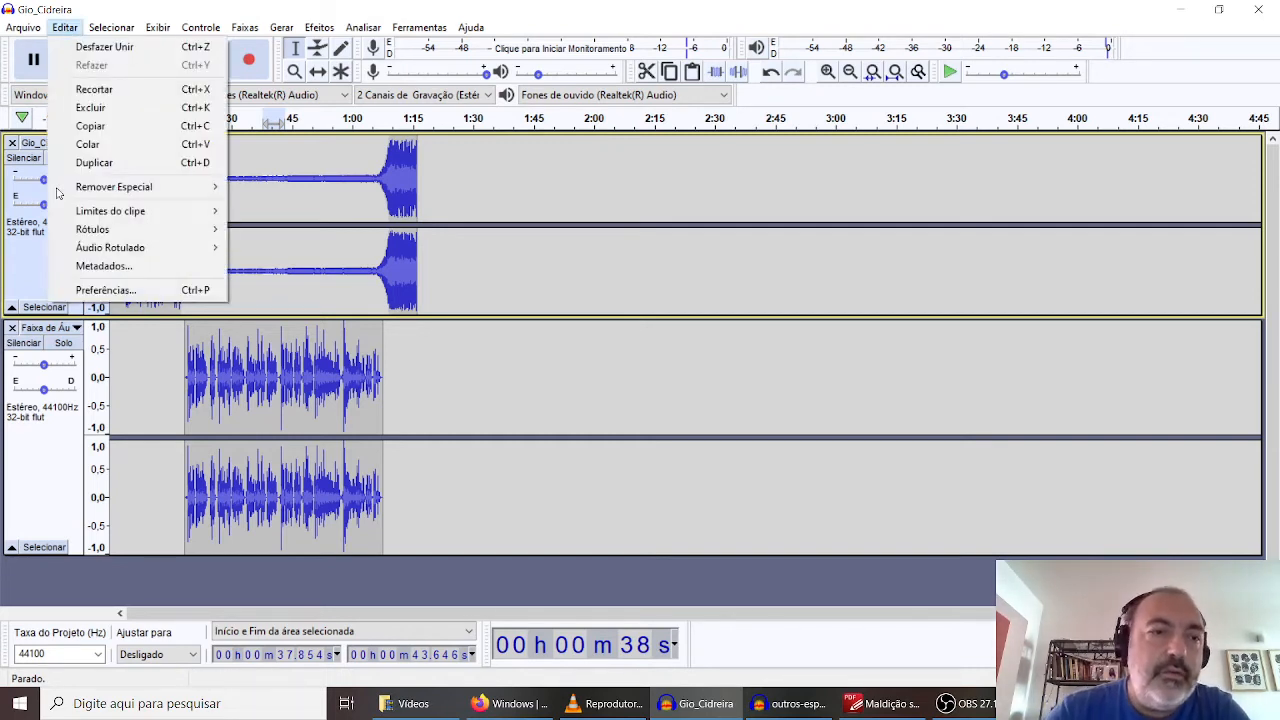
{"action": "left_click", "coordinate": [100, 289]}
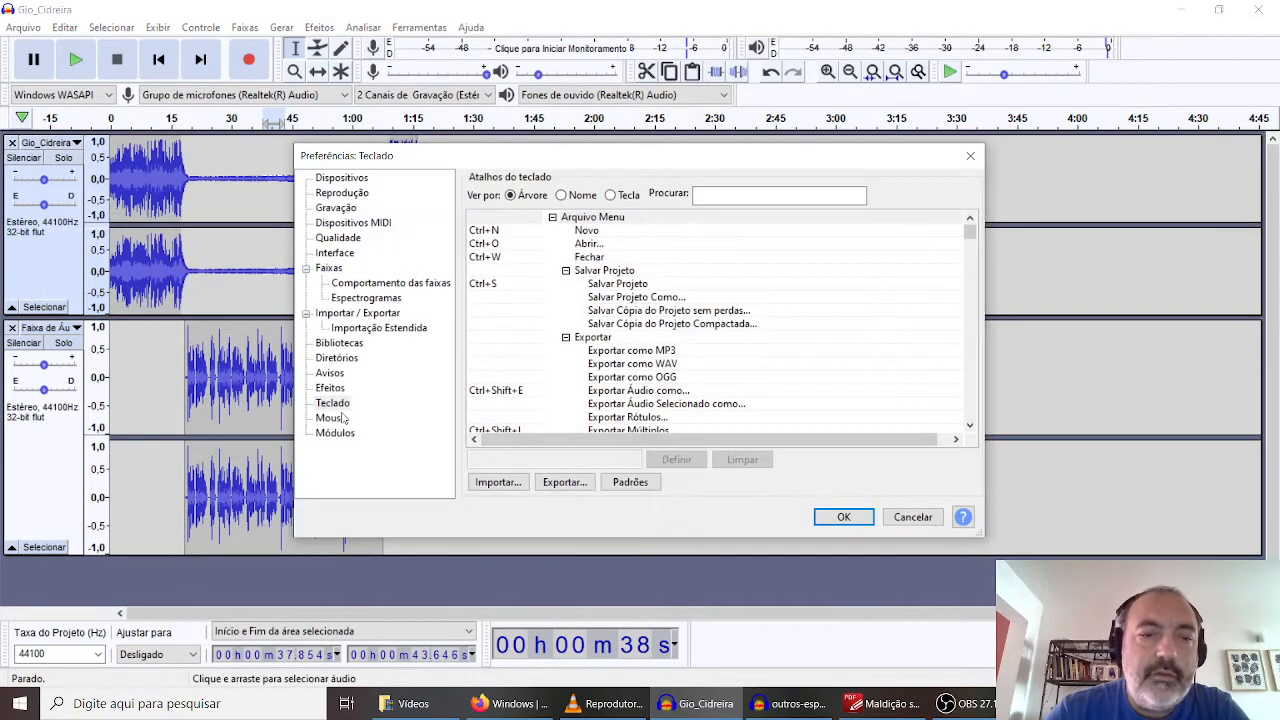
{"action": "scroll", "coordinate": [605, 372], "scroll_direction": "down", "scroll_amount": 12}
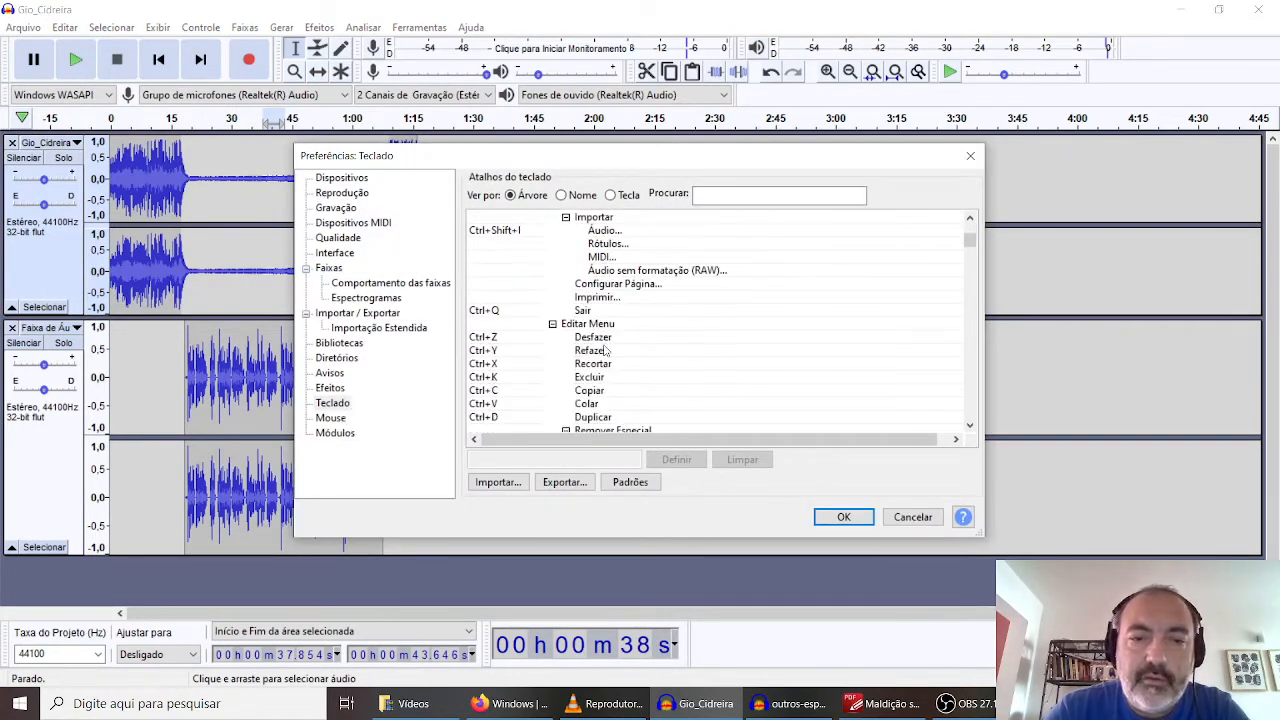
{"action": "scroll", "coordinate": [604, 350], "scroll_direction": "down", "scroll_amount": 1}
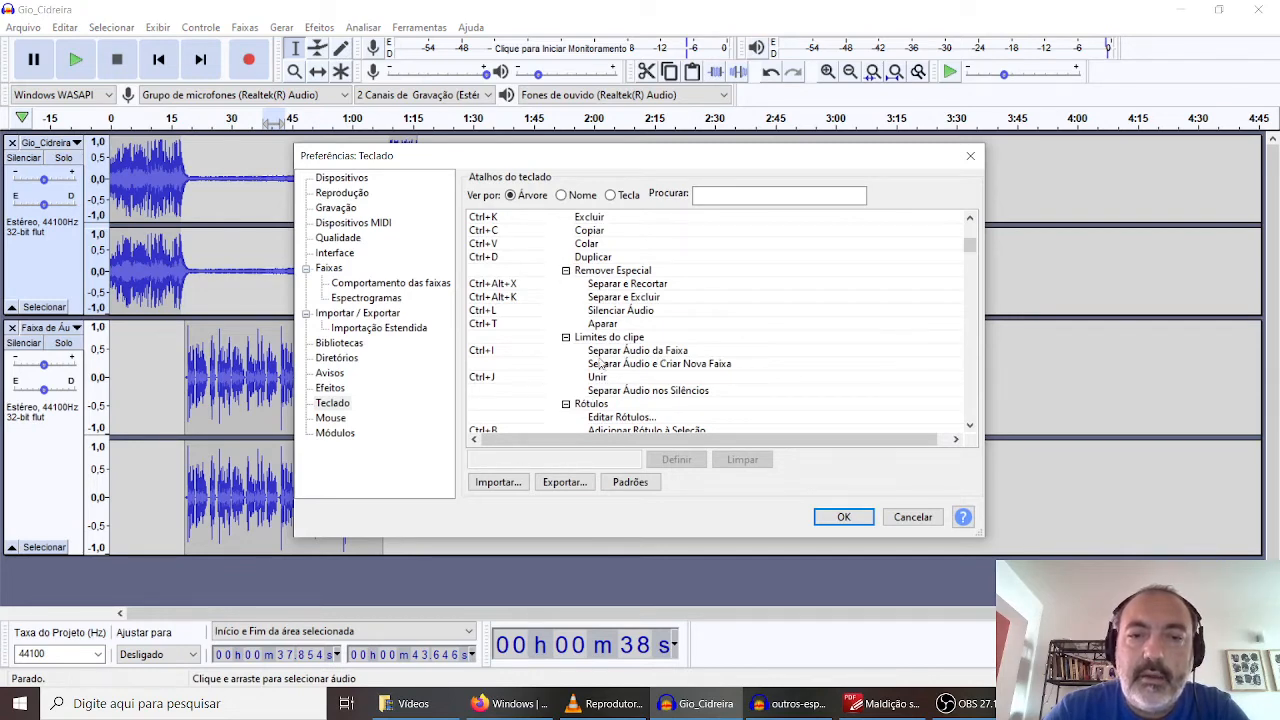
{"action": "left_click", "coordinate": [843, 517]}
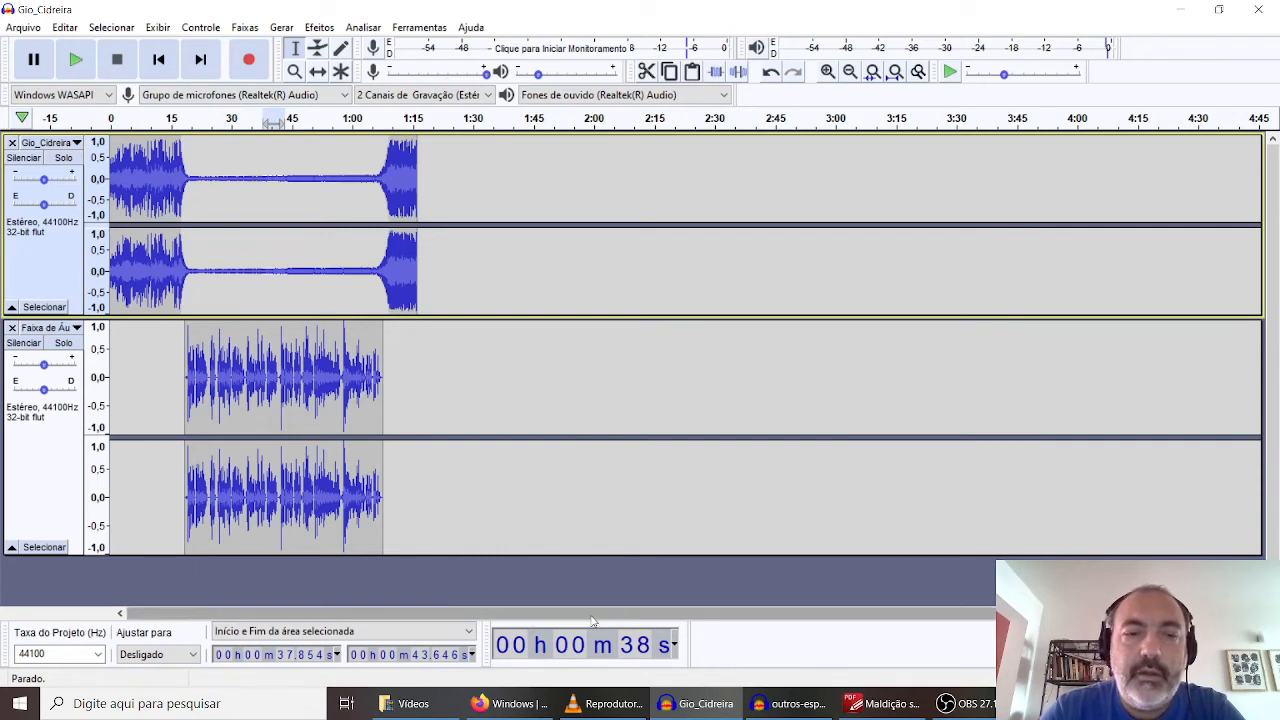
Review the export formats available for the project, such as MP3, WAV and OGG, without choosing one
{"action": "left_click", "coordinate": [24, 28]}
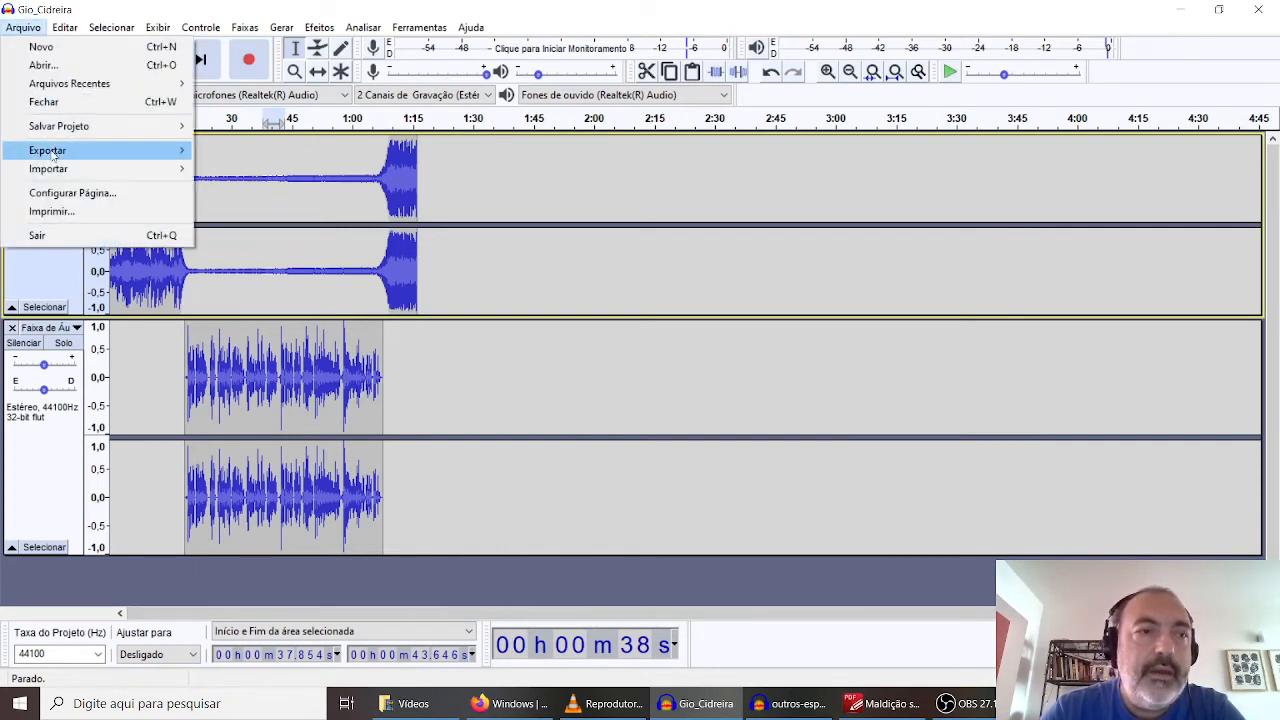
{"action": "mouse_move", "coordinate": [53, 152]}
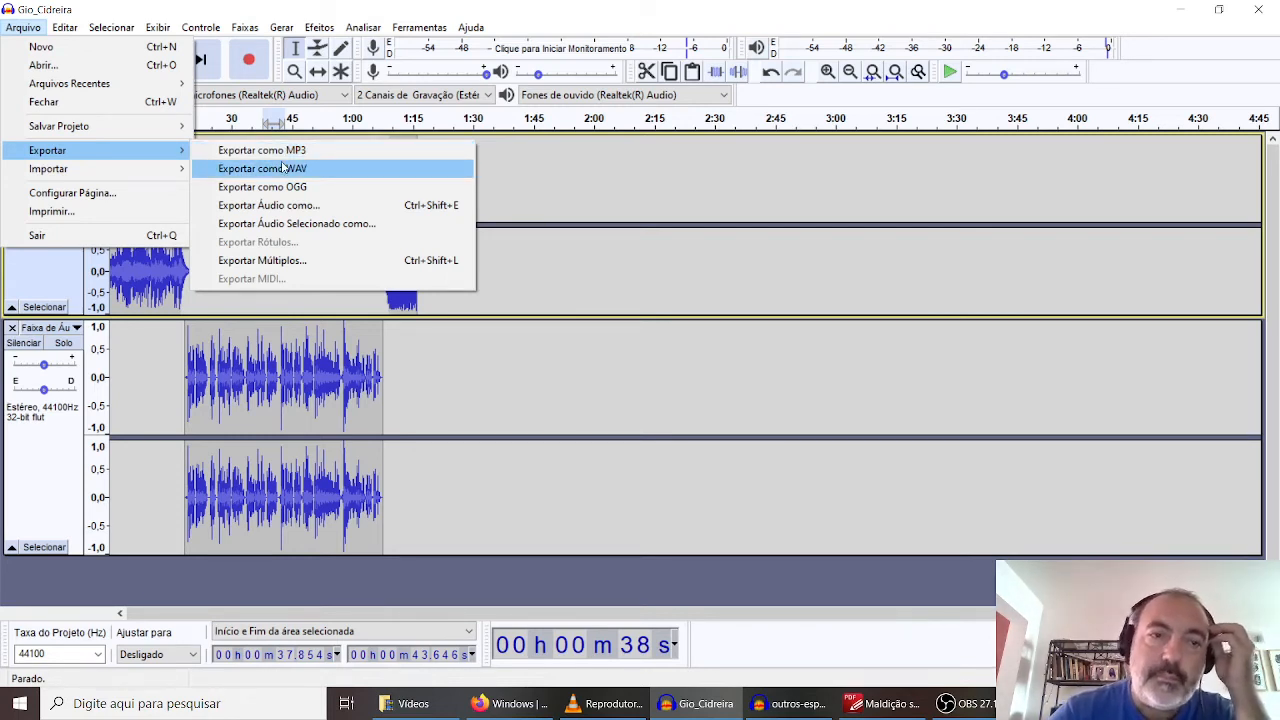
{"action": "left_click", "coordinate": [601, 182]}
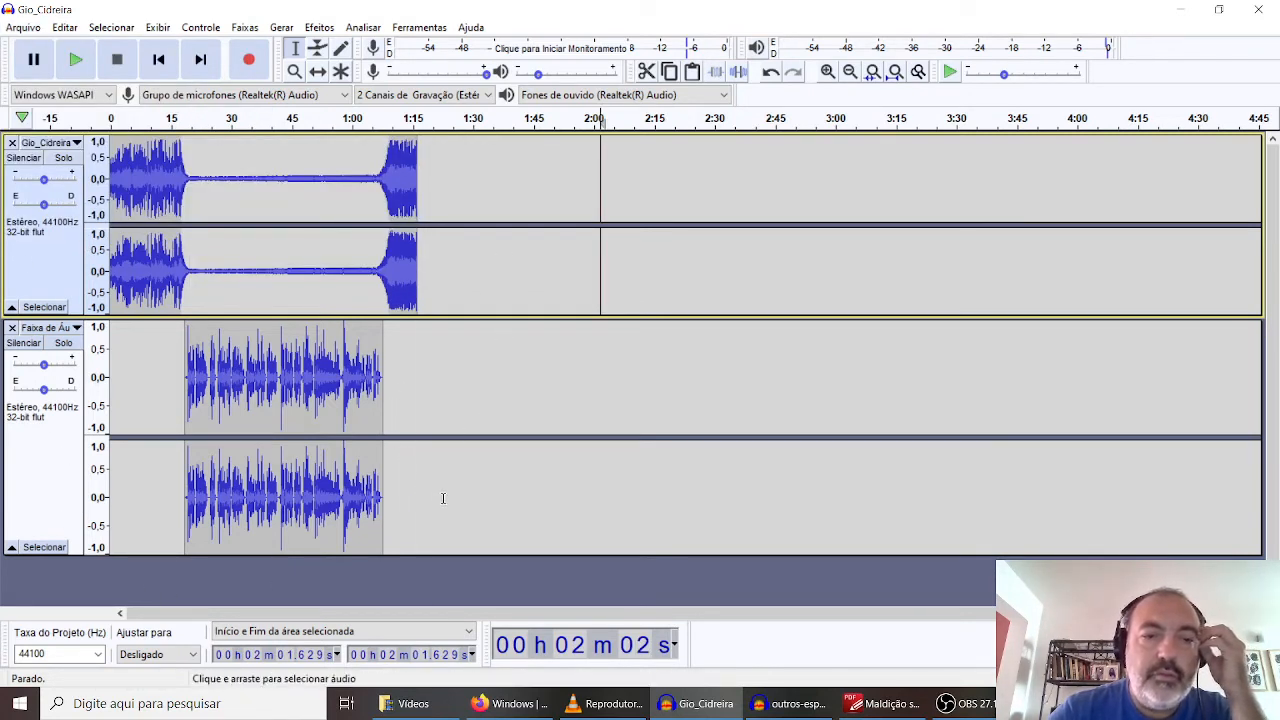
Select the music track and set up an MP3 export into the Músicas folder with the file name teste1.mp3
{"action": "left_click", "coordinate": [71, 477]}
{"action": "left_click", "coordinate": [66, 238]}
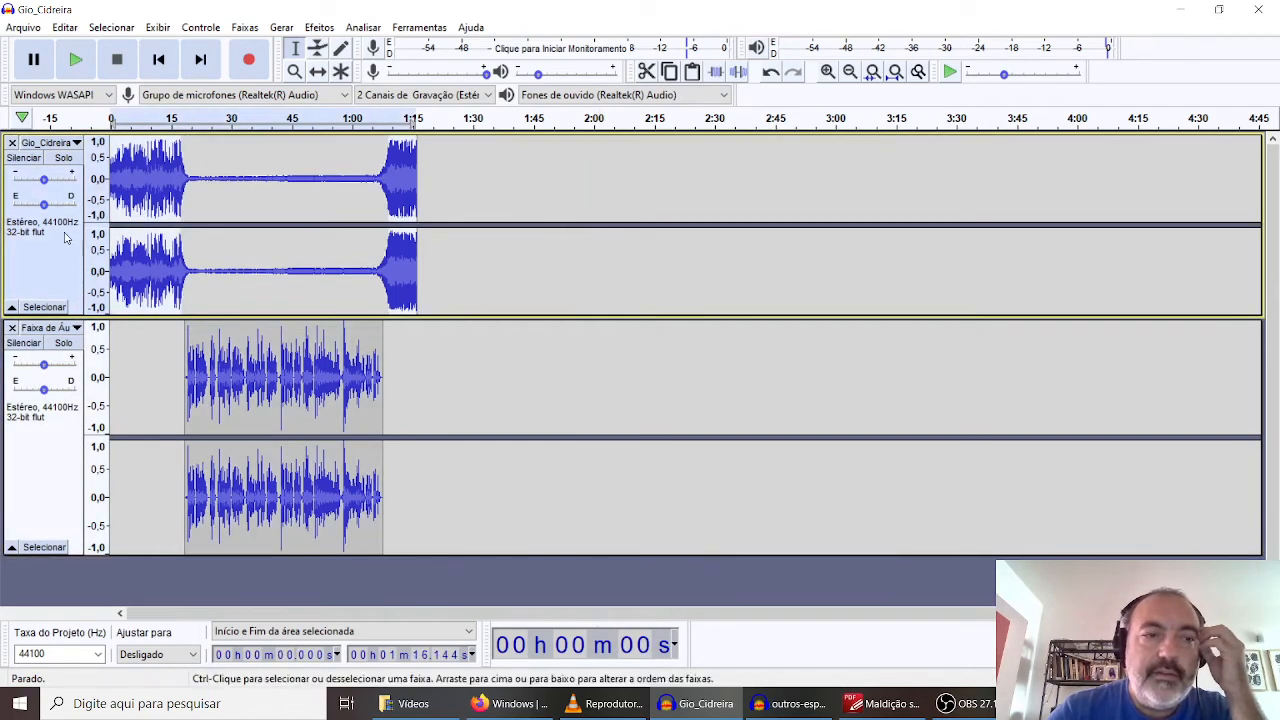
{"action": "left_click", "coordinate": [23, 27]}
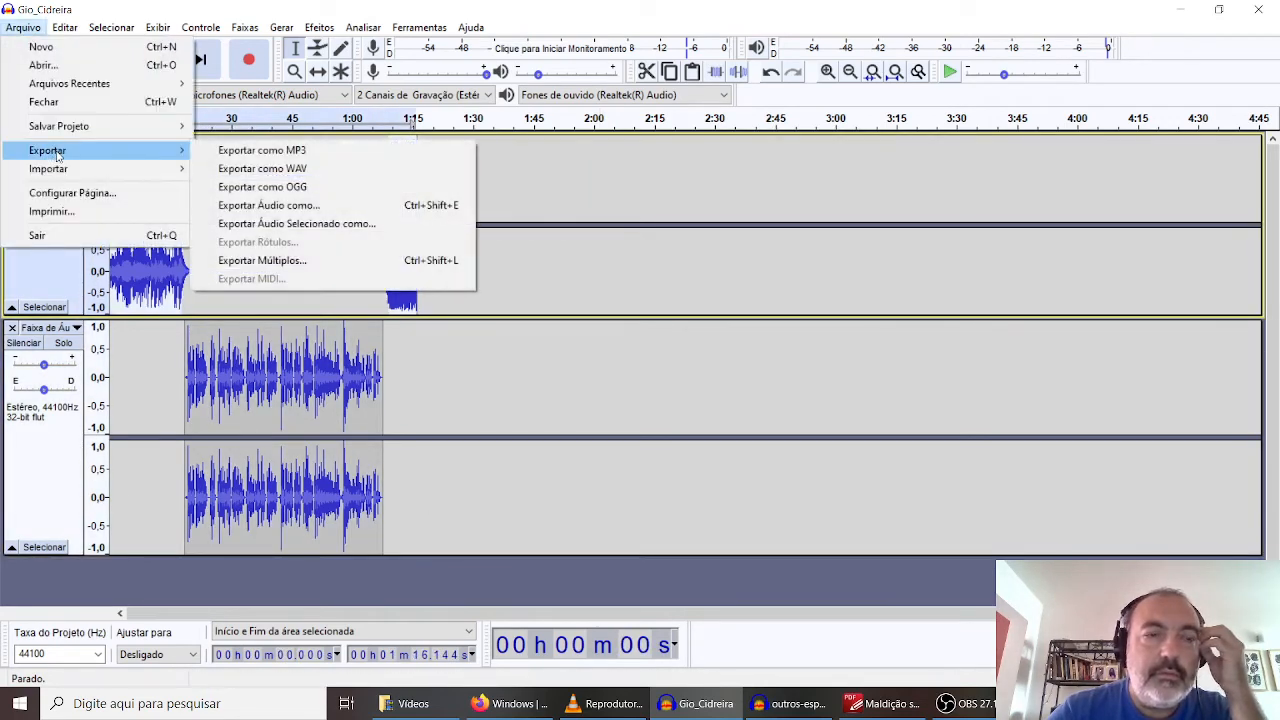
{"action": "left_click", "coordinate": [274, 152]}
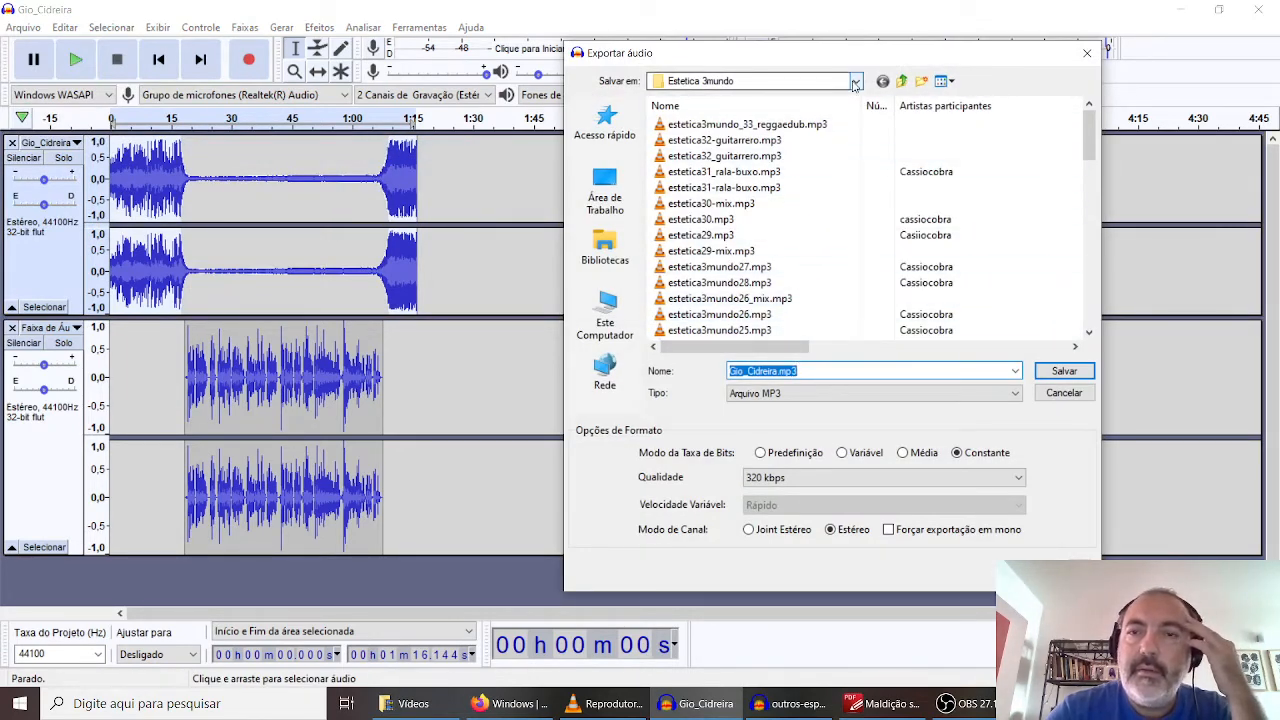
{"action": "left_click", "coordinate": [855, 82]}
{"action": "left_click", "coordinate": [785, 234]}
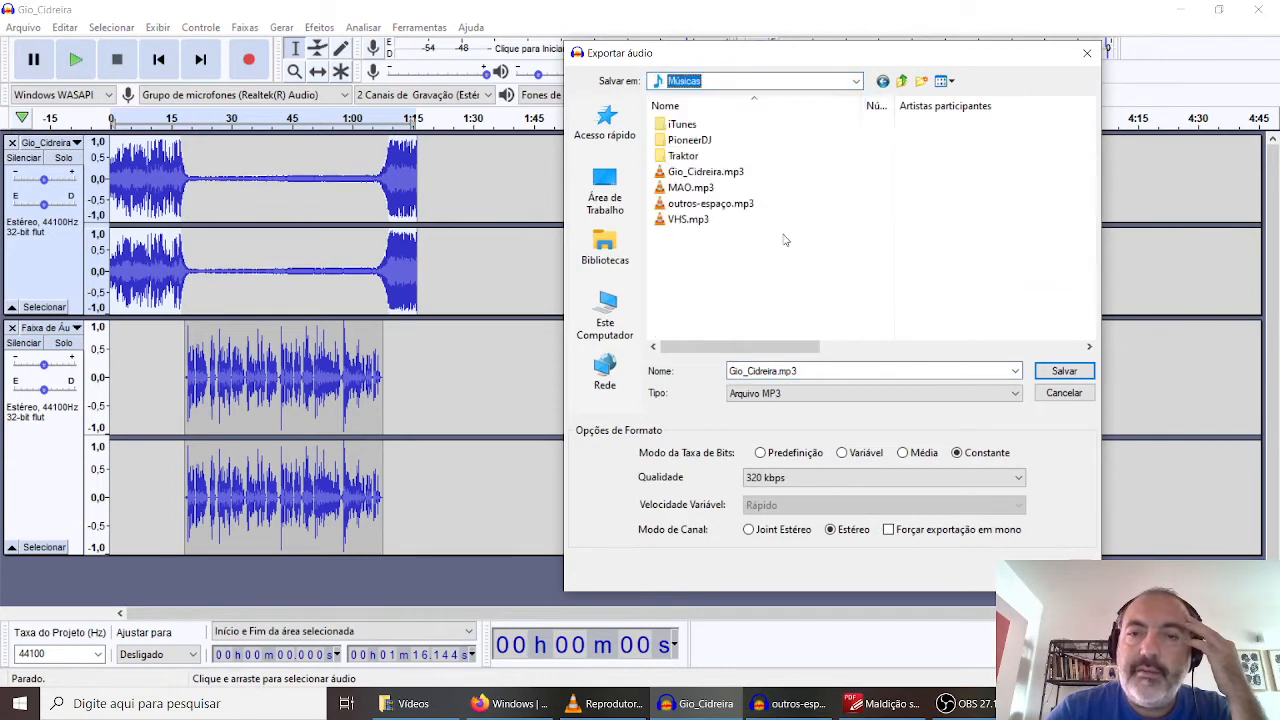
{"action": "left_click", "coordinate": [779, 371]}
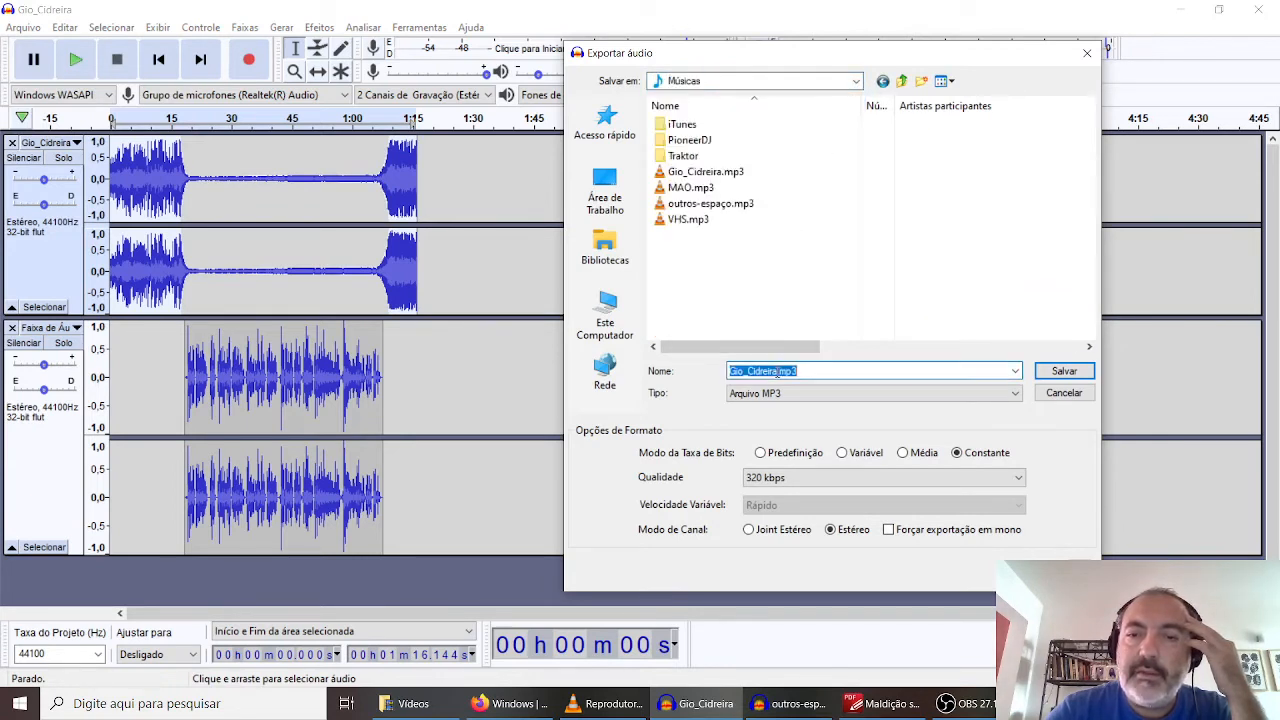
{"action": "left_click", "coordinate": [779, 371]}
{"action": "left_click_drag", "start_coordinate": [779, 371], "coordinate": [702, 377]}
{"action": "type", "text": "teste1"}
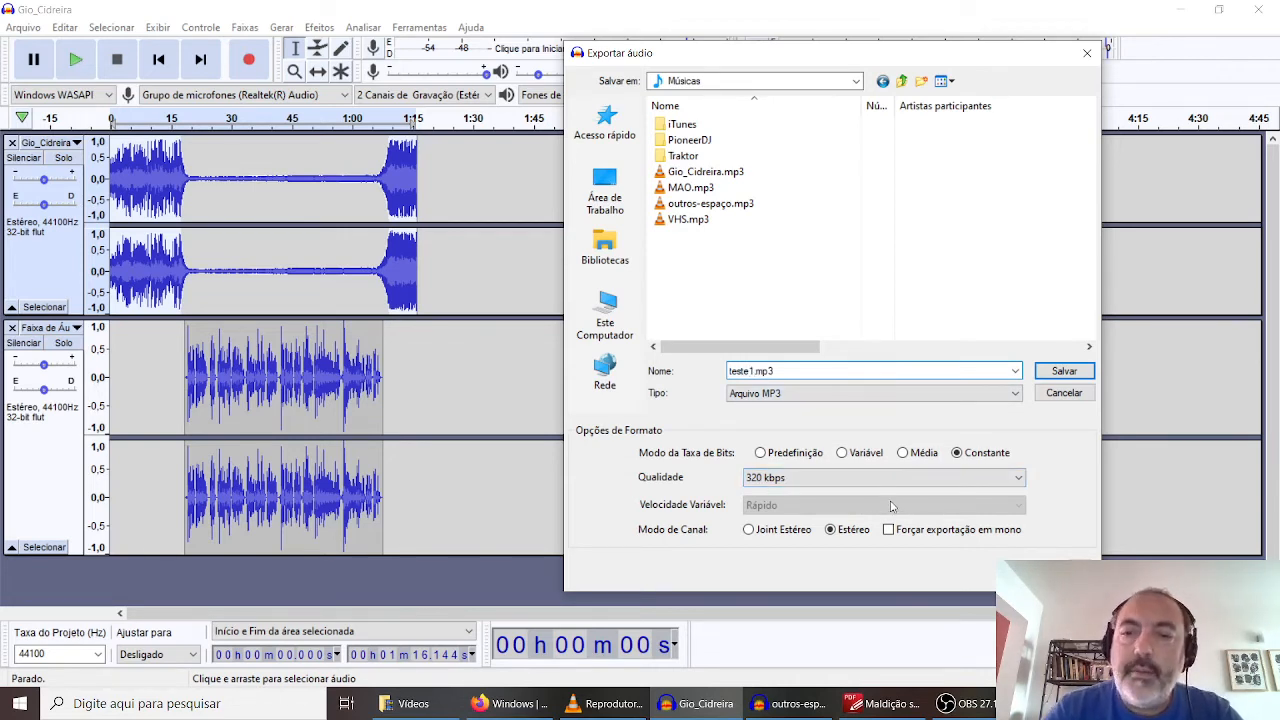
Review the quality and file type choices, keep 320 kbps and Arquivo MP3, and complete the export with the stereo mixdown and existing metadata
{"action": "left_click", "coordinate": [846, 480]}
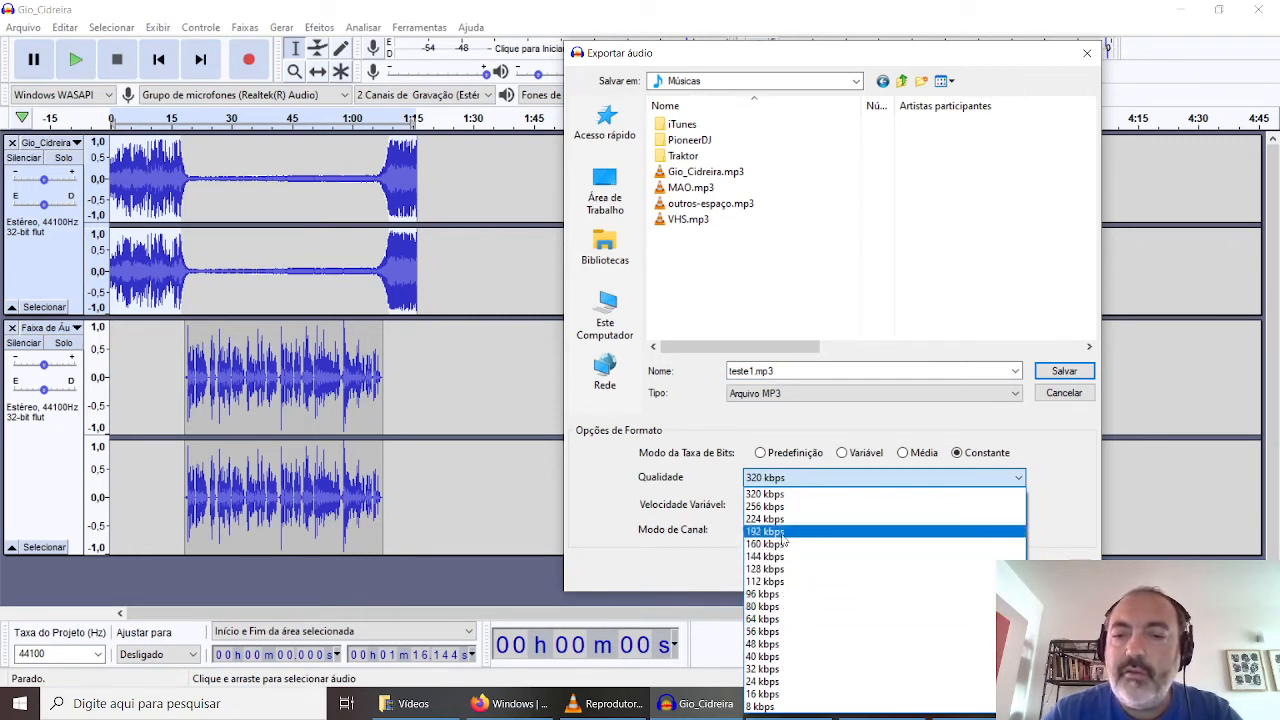
{"action": "left_click", "coordinate": [779, 495]}
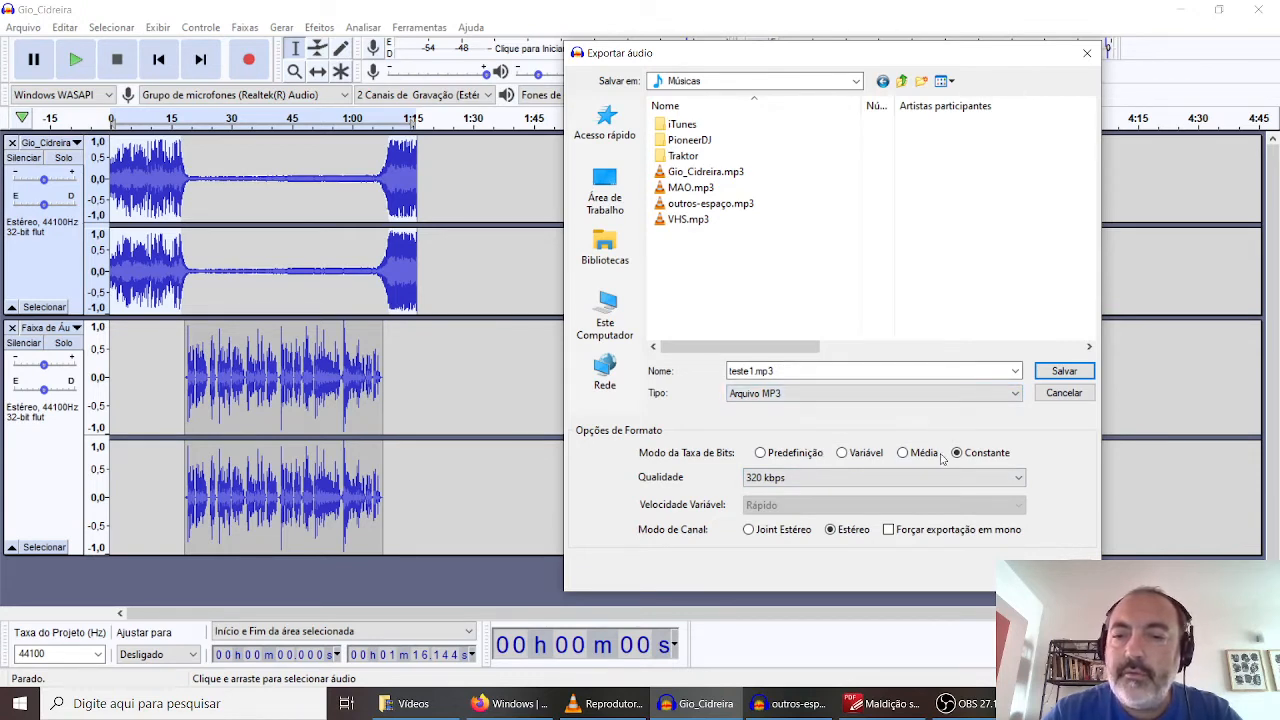
{"action": "left_click", "coordinate": [934, 393]}
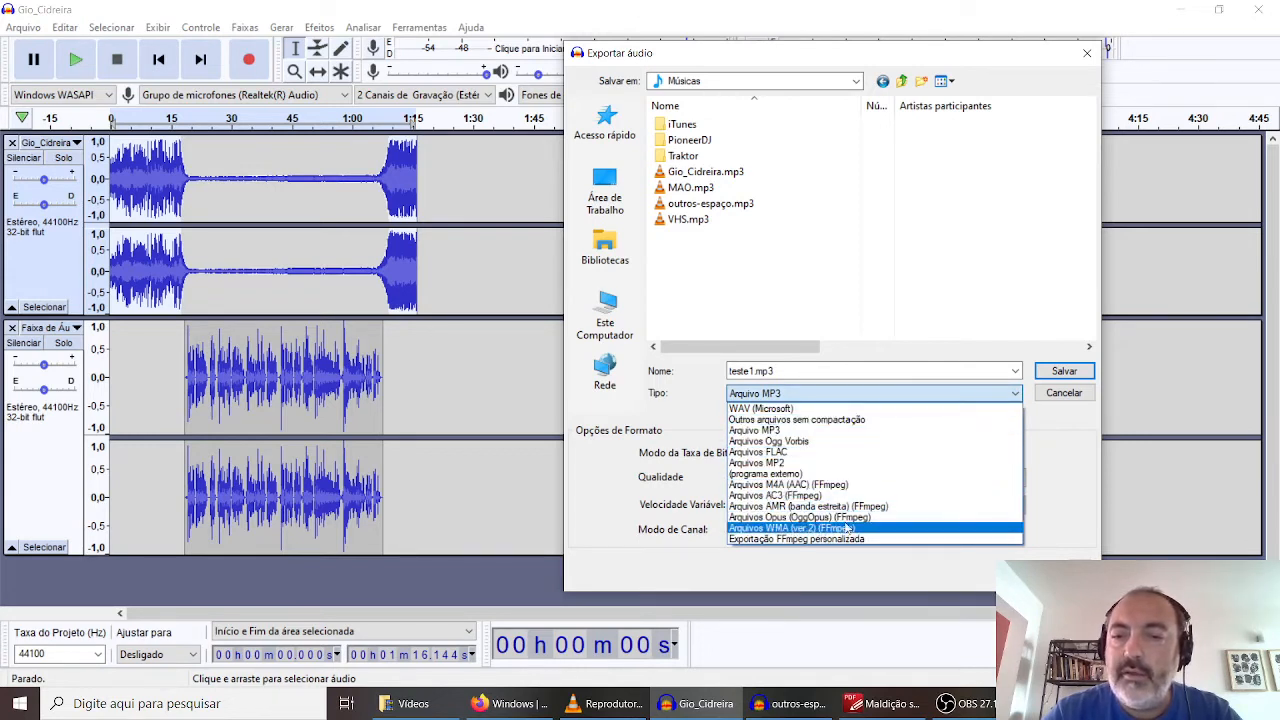
{"action": "left_click", "coordinate": [785, 395]}
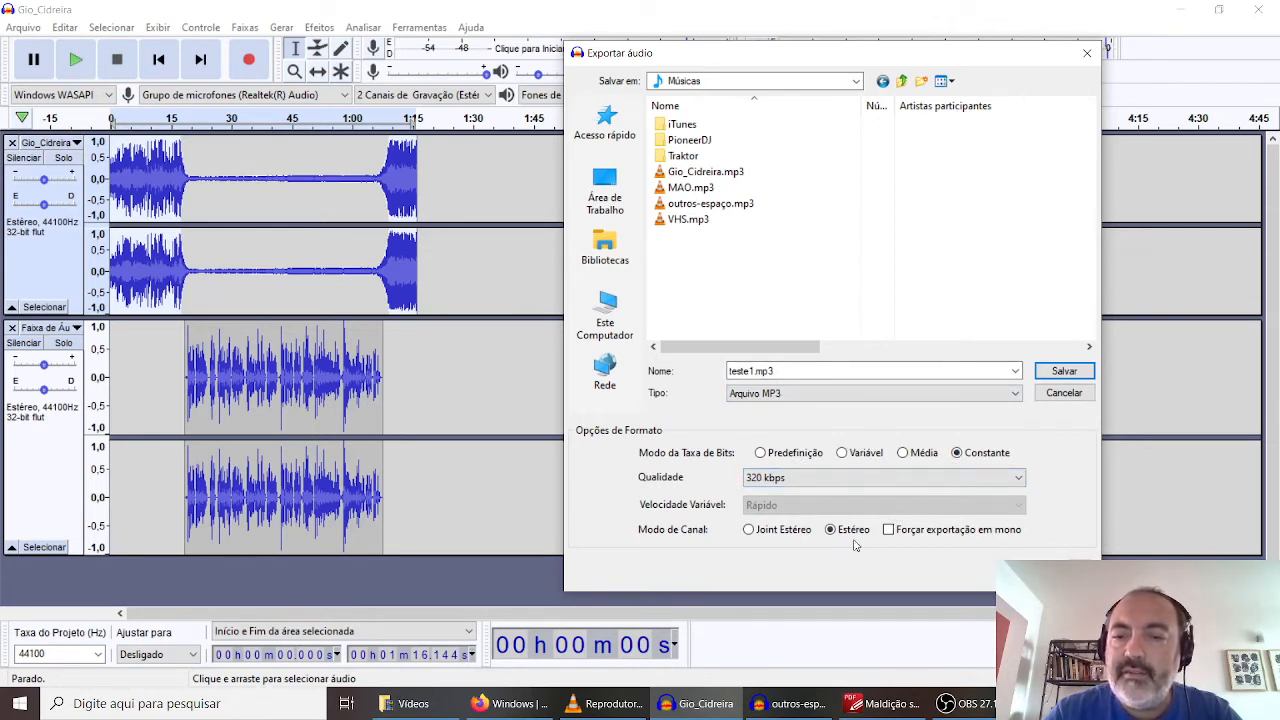
{"action": "left_click", "coordinate": [1064, 371]}
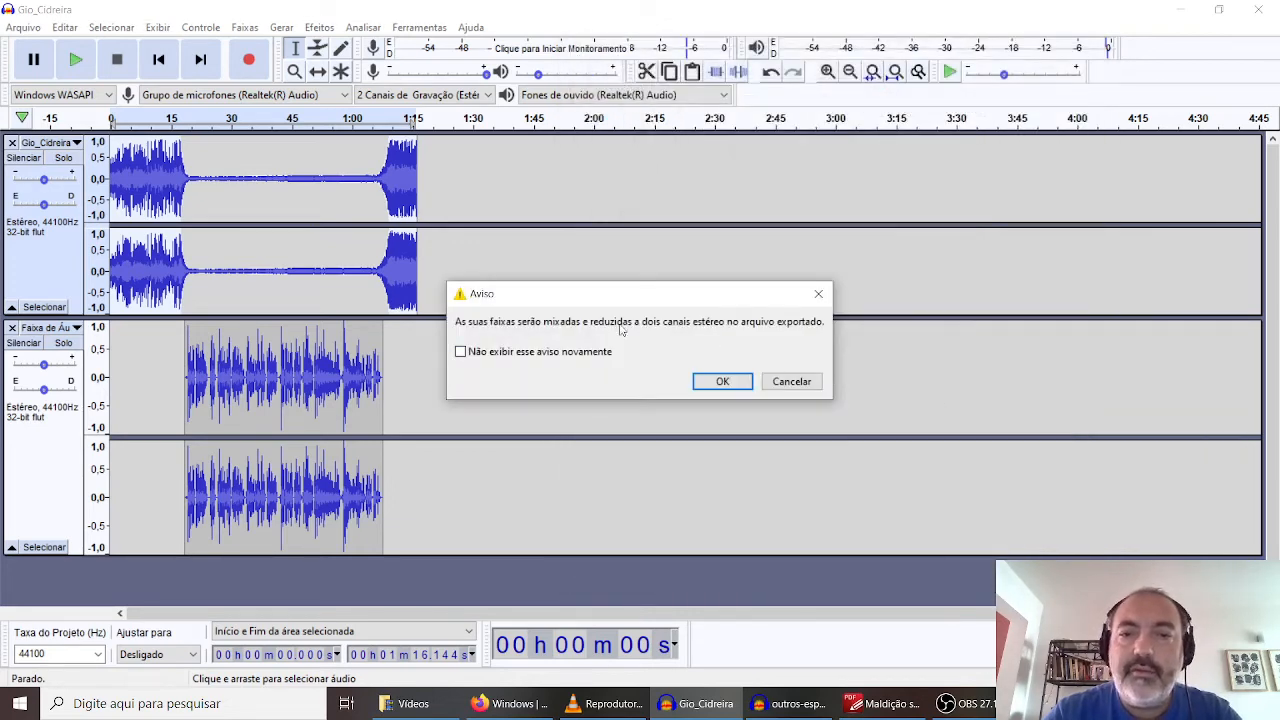
{"action": "left_click", "coordinate": [722, 382]}
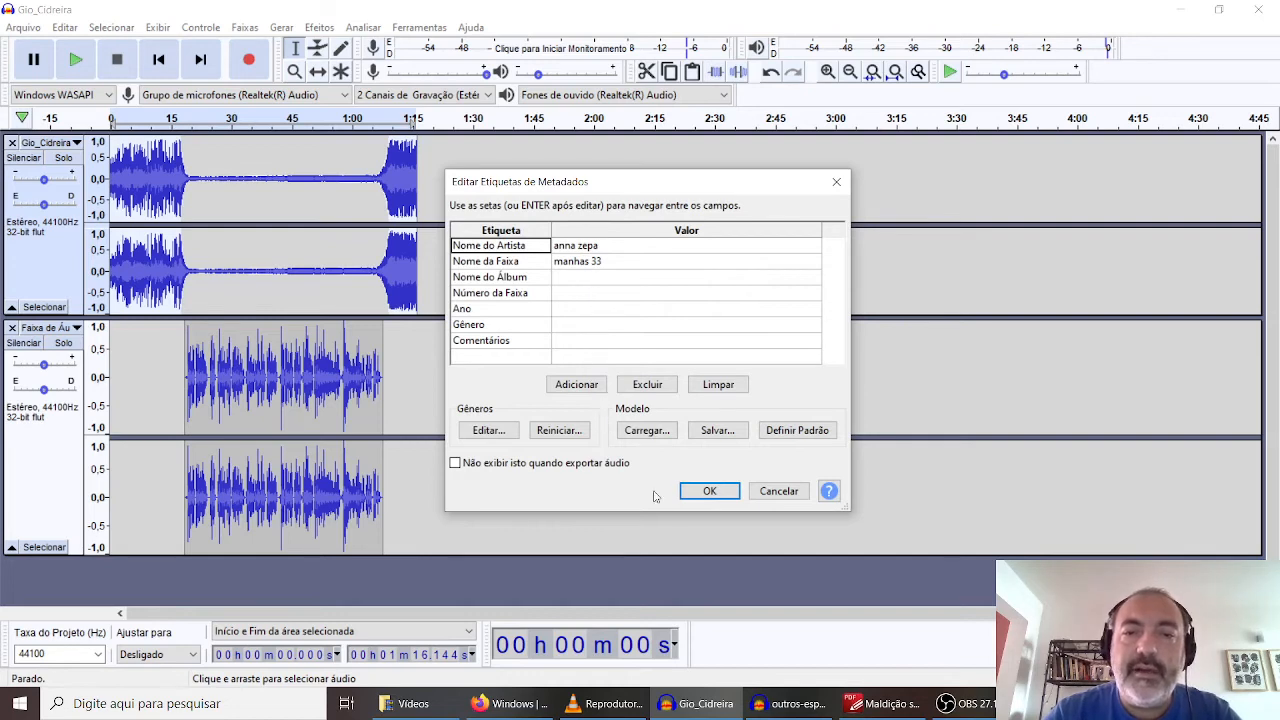
{"action": "left_click", "coordinate": [709, 491]}
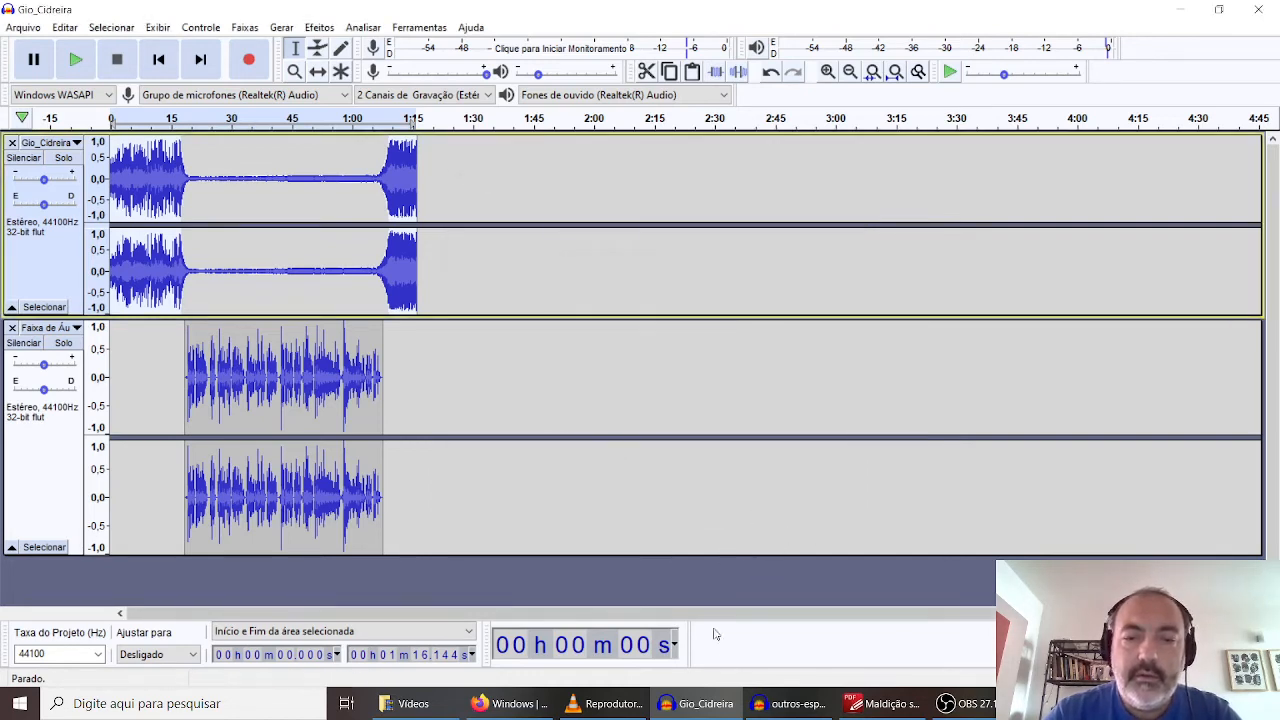
Switch to File Explorer, open teste1.mp3 from the Músicas folder, and bring up the VLC window playing it
{"action": "left_click", "coordinate": [460, 703]}
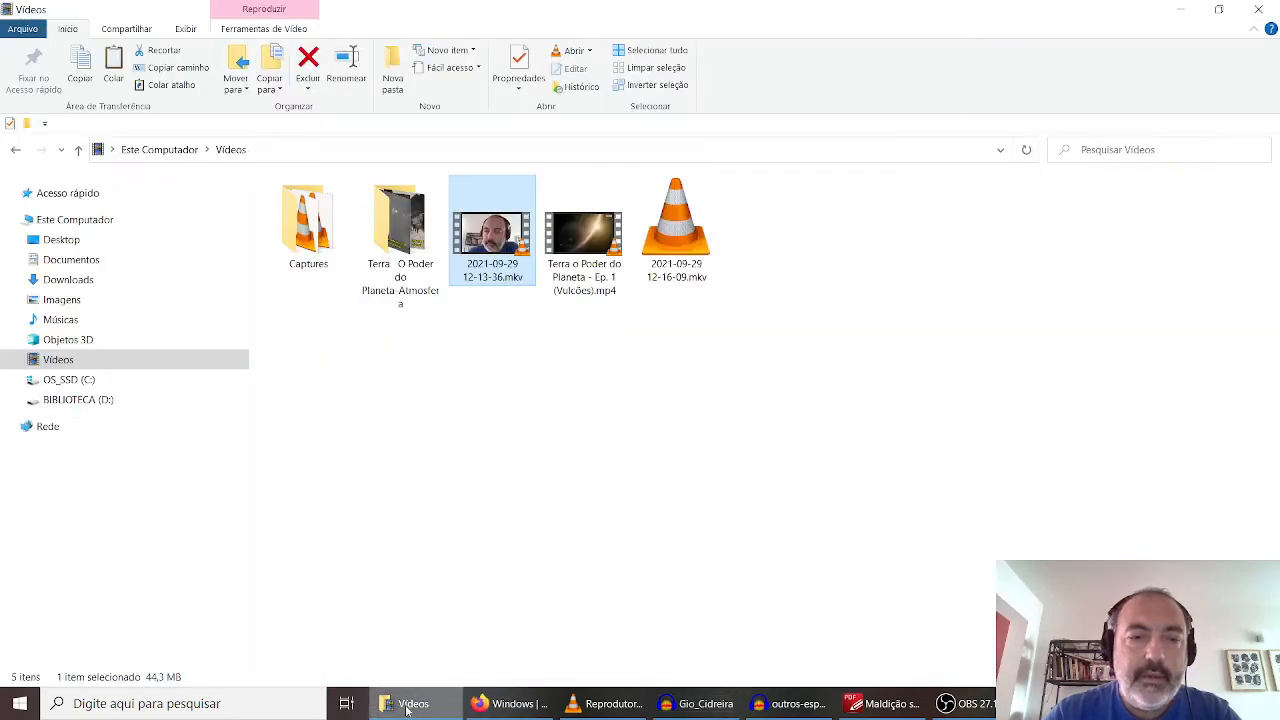
{"action": "left_click", "coordinate": [62, 320]}
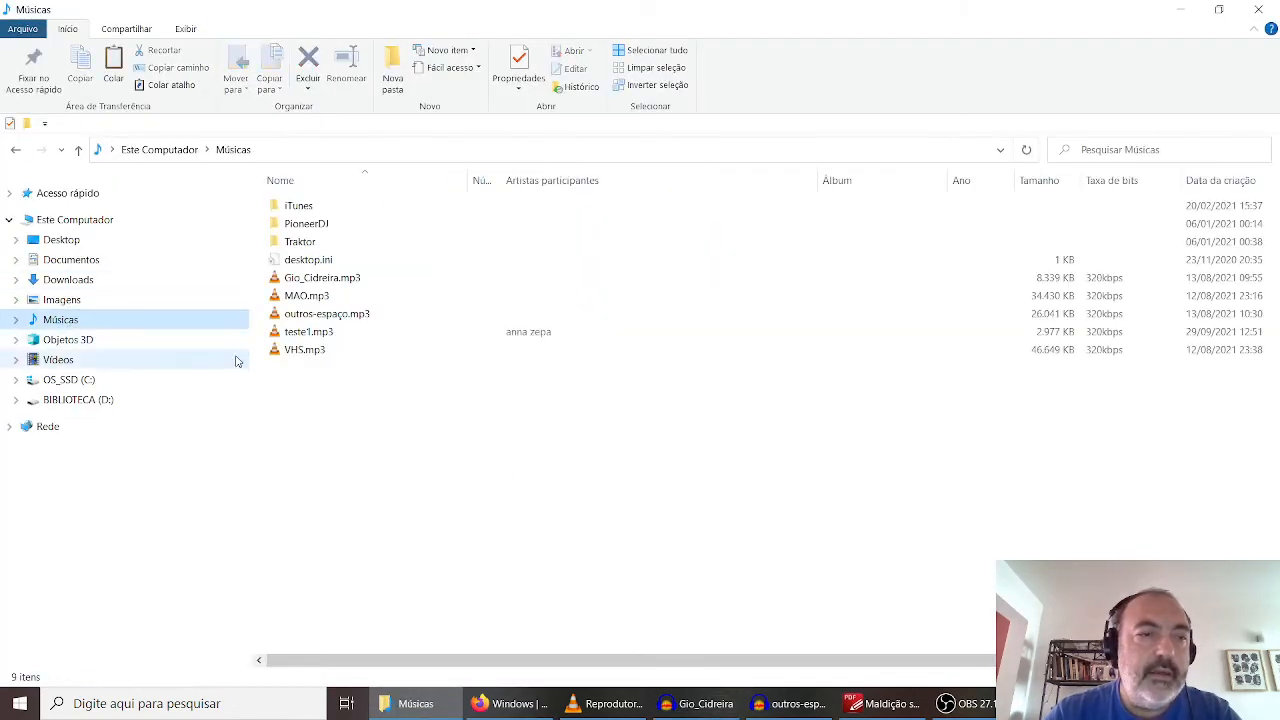
{"action": "double_click", "coordinate": [298, 338]}
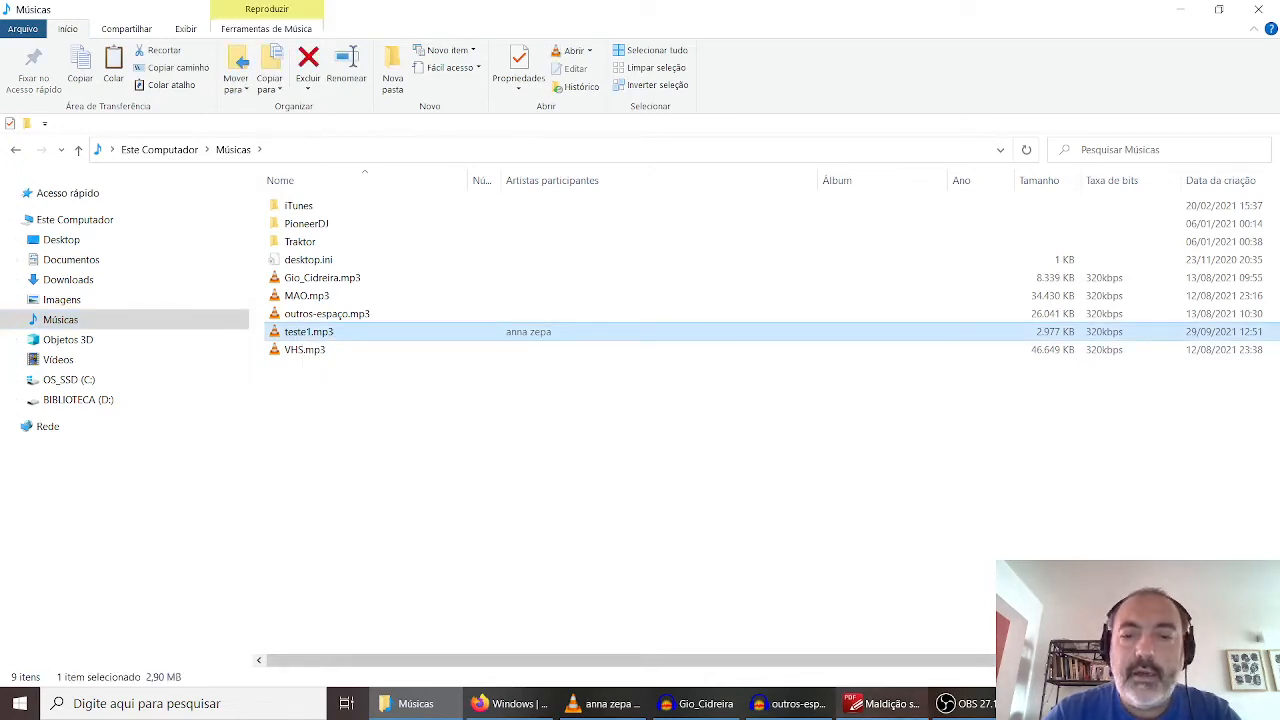
{"action": "left_click", "coordinate": [605, 703]}
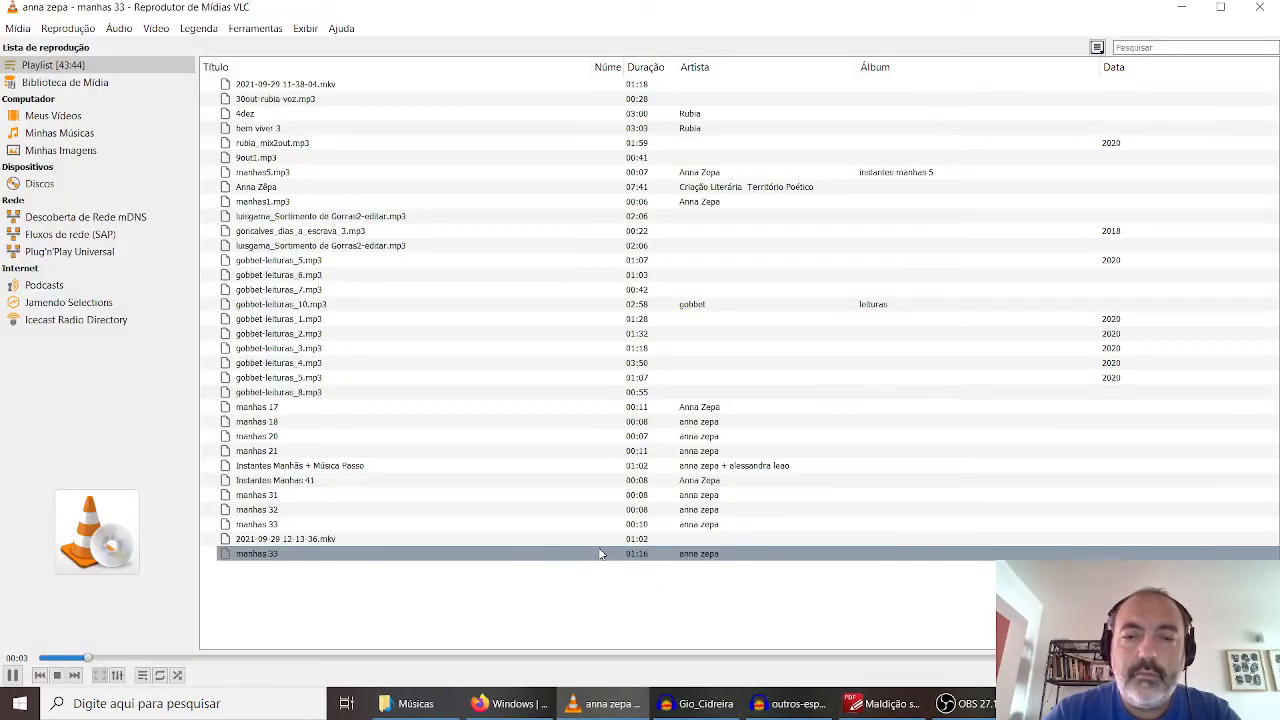
Remove all older entries from the VLC playlist, keeping only the exported track that is playing
{"action": "left_click", "coordinate": [320, 86]}
{"action": "left_click", "coordinate": [282, 541], "text": "shift"}
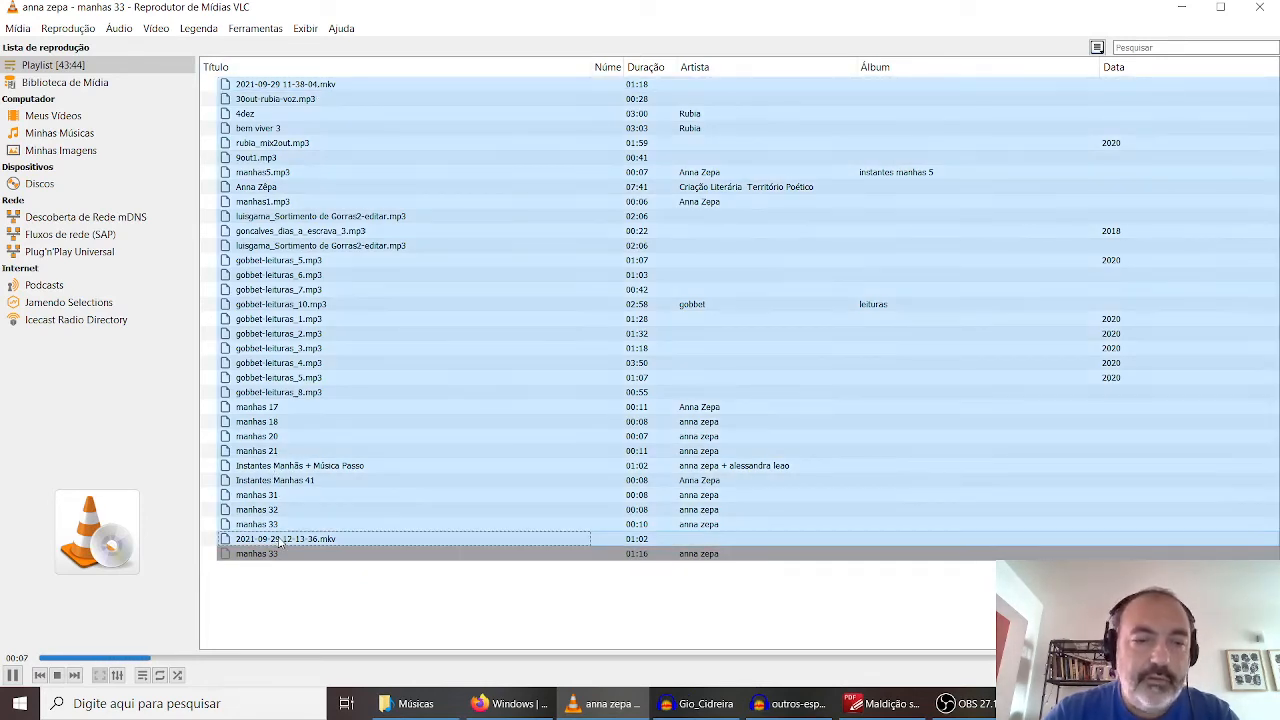
{"action": "key", "text": "Delete"}
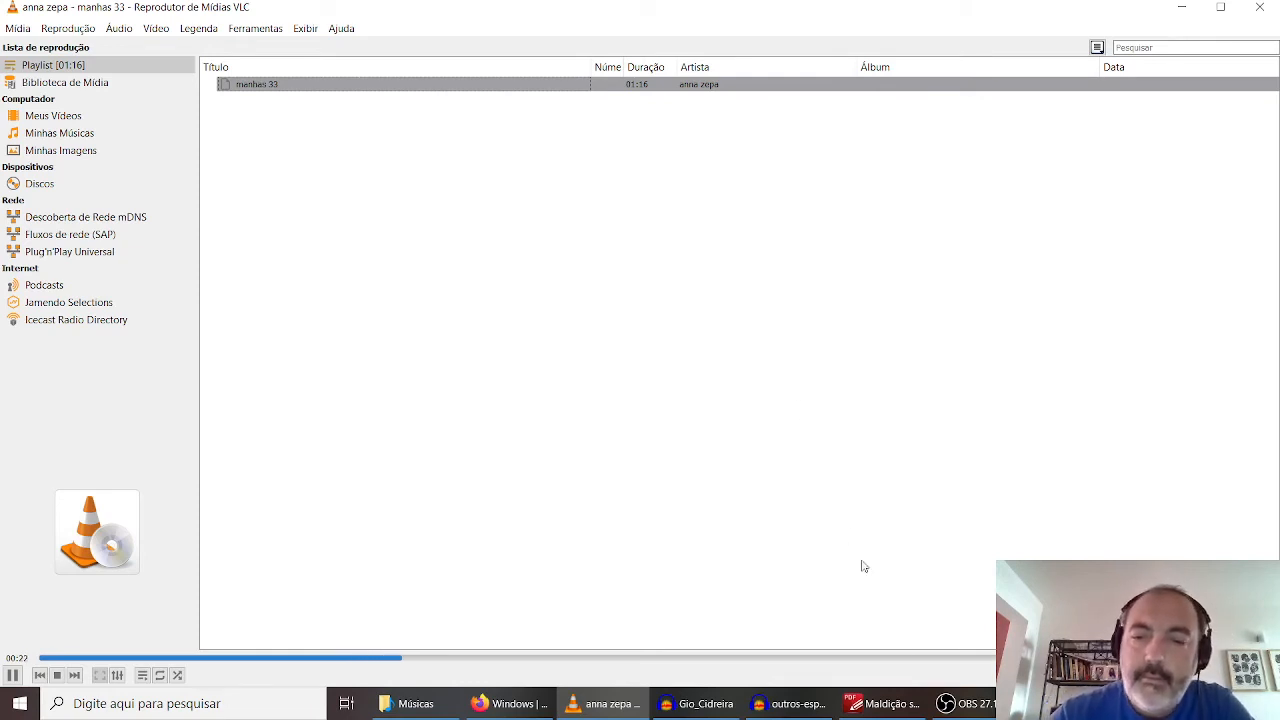
Skip the exported track's playback ahead to about 0:58, close VLC and return to the Gio_Cidreira project in Audacity
{"action": "left_click", "coordinate": [955, 658]}
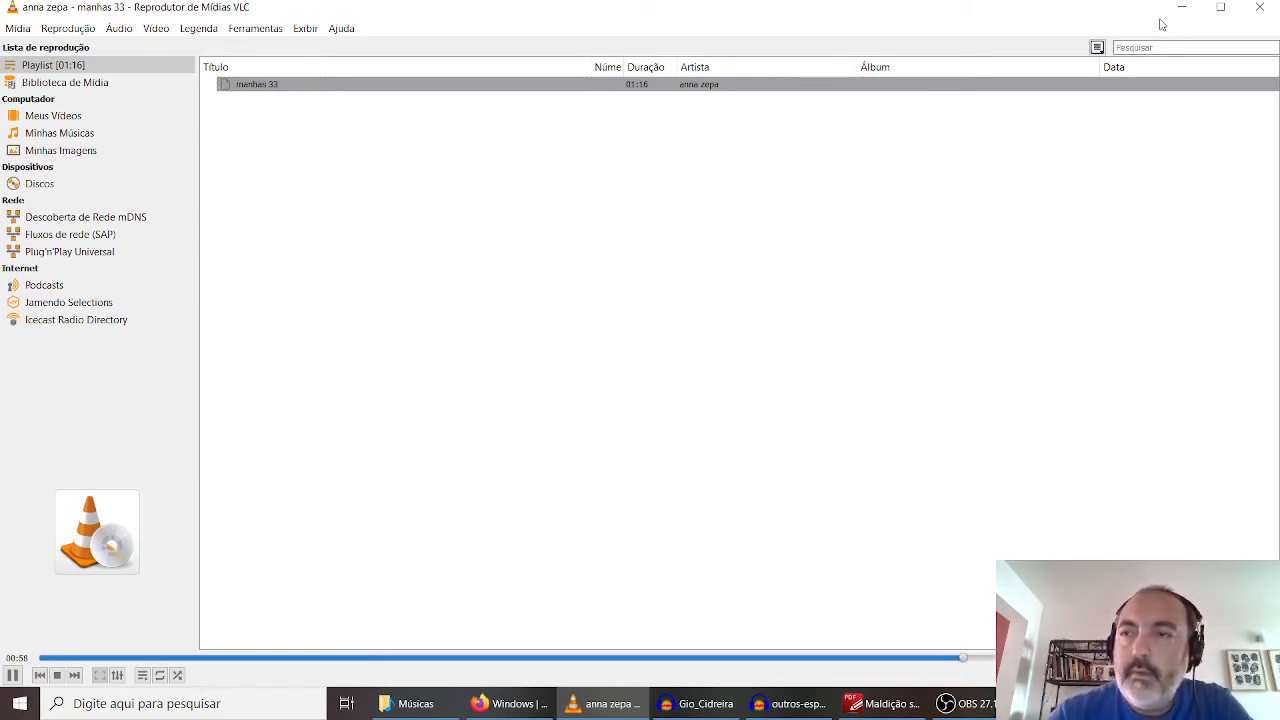
{"action": "left_click", "coordinate": [1259, 8]}
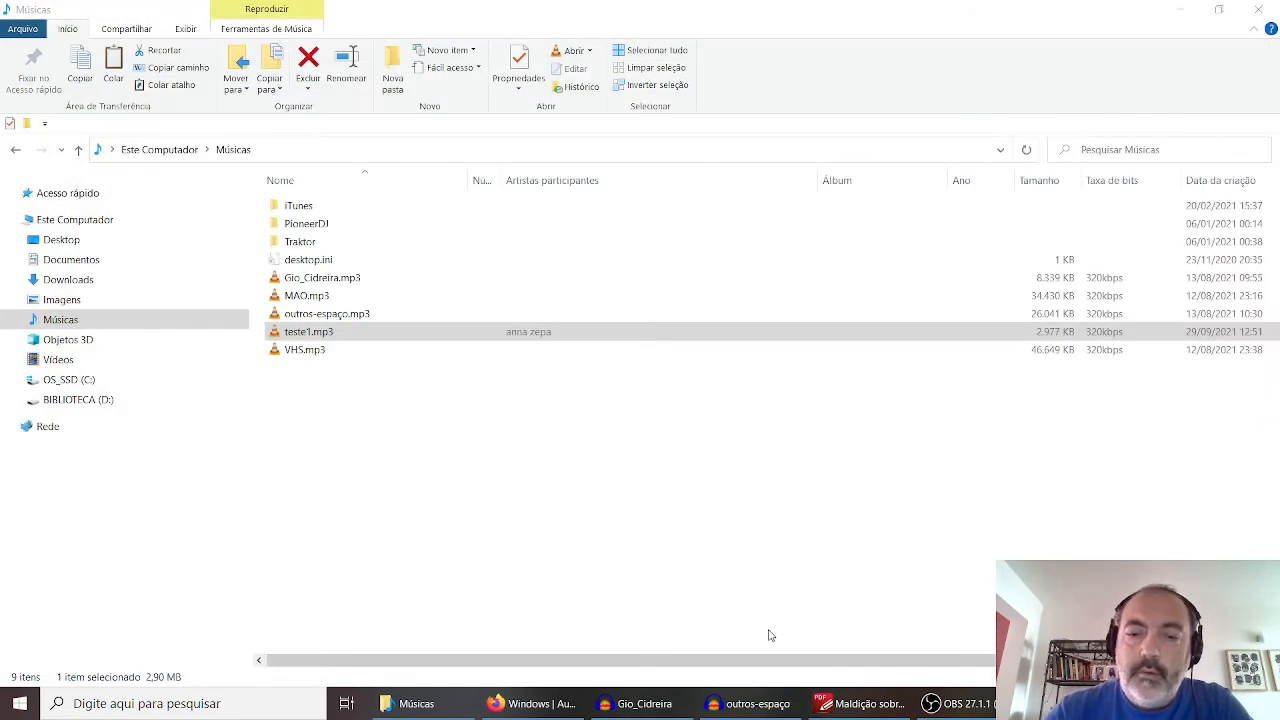
{"action": "left_click", "coordinate": [640, 703]}
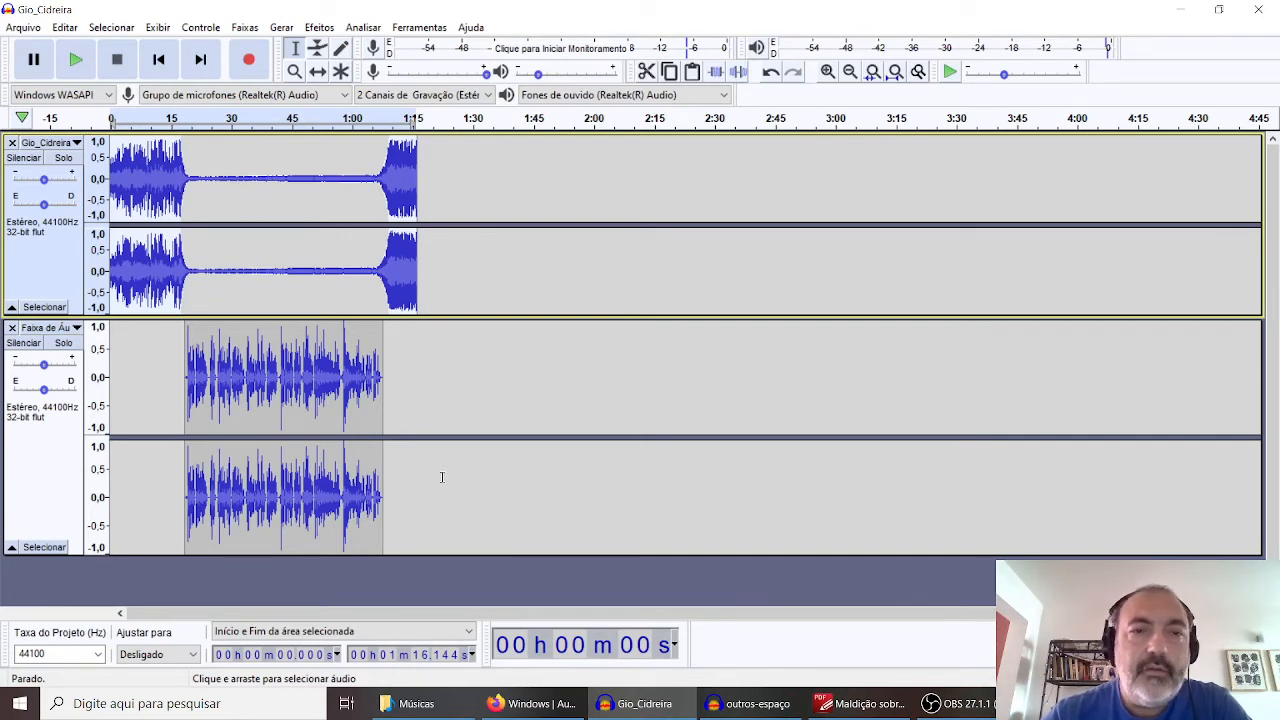
Review the import options without choosing one, and reduce the height of the music track and the narration track
{"action": "left_click", "coordinate": [23, 27]}
{"action": "mouse_move", "coordinate": [54, 172]}
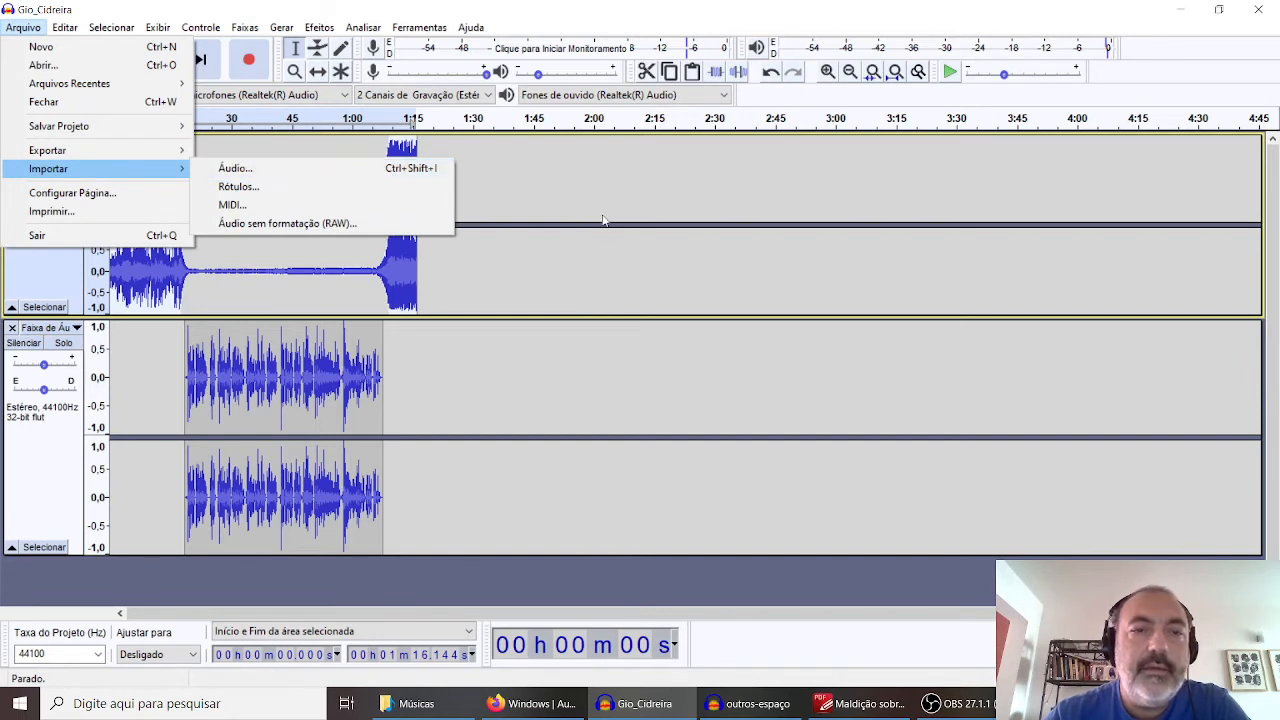
{"action": "left_click", "coordinate": [543, 320]}
{"action": "mouse_move", "coordinate": [545, 300]}
{"action": "left_mouse_down"}
{"action": "mouse_move", "coordinate": [566, 251]}
{"action": "mouse_move", "coordinate": [566, 306]}
{"action": "mouse_move", "coordinate": [563, 271]}
{"action": "mouse_move", "coordinate": [563, 289]}
{"action": "left_mouse_up"}
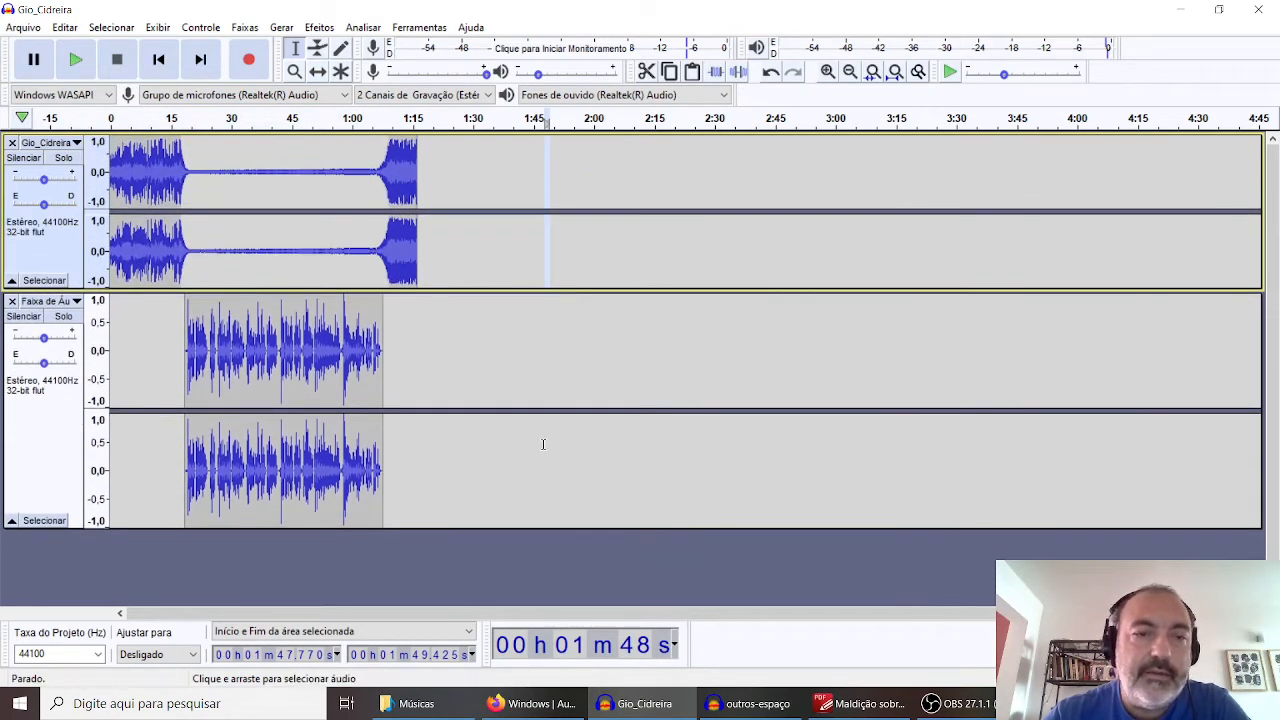
{"action": "left_click_drag", "start_coordinate": [529, 528], "coordinate": [545, 477]}
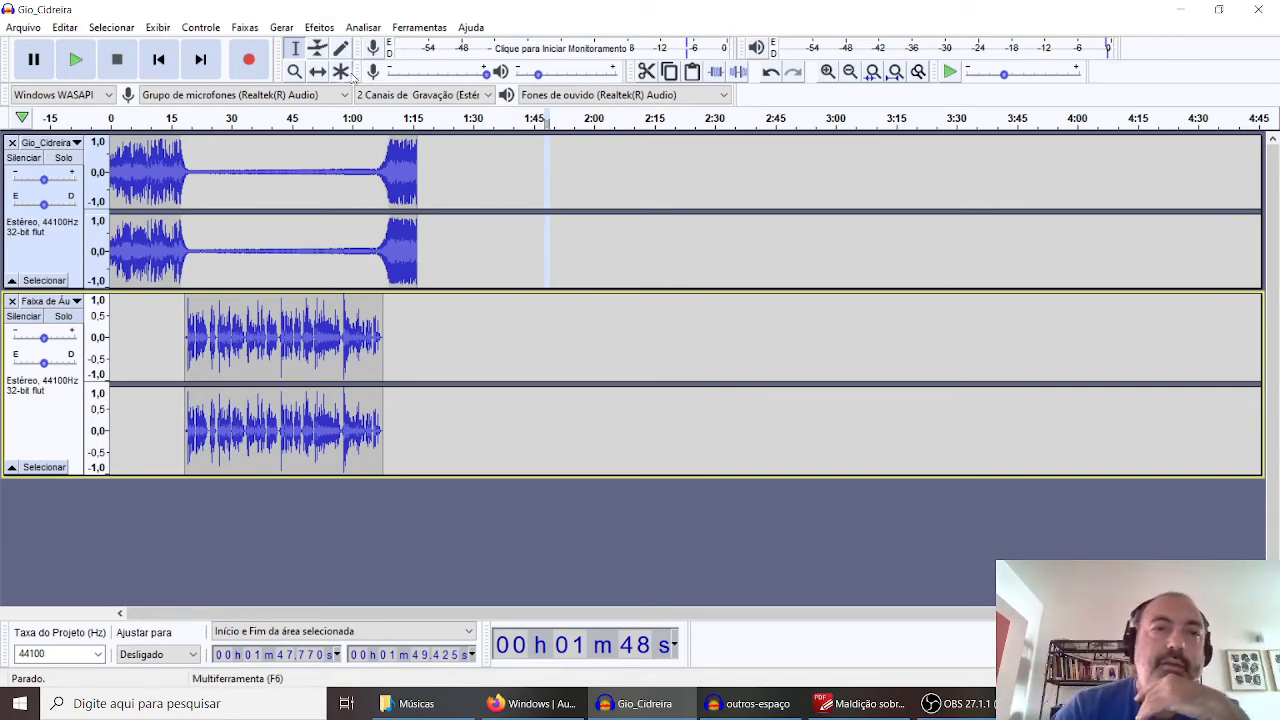
Review the list of available effects without applying any
{"action": "left_click", "coordinate": [320, 27]}
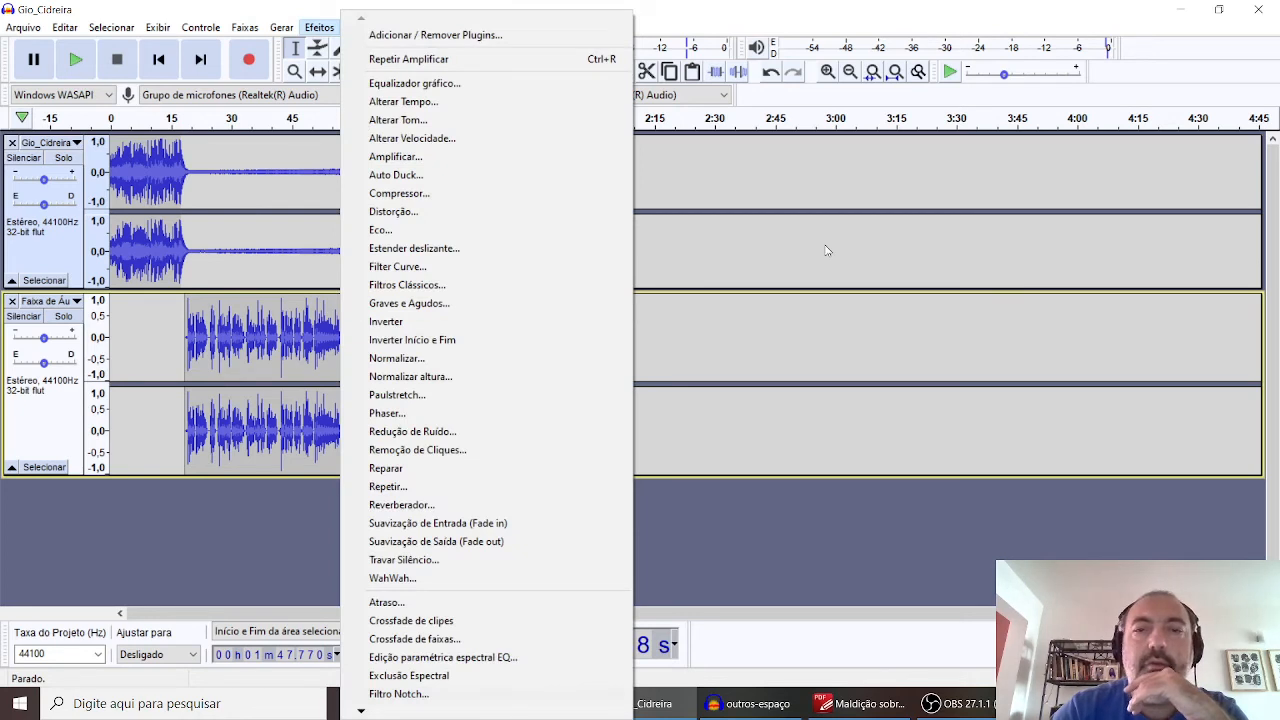
{"action": "left_click", "coordinate": [792, 186]}
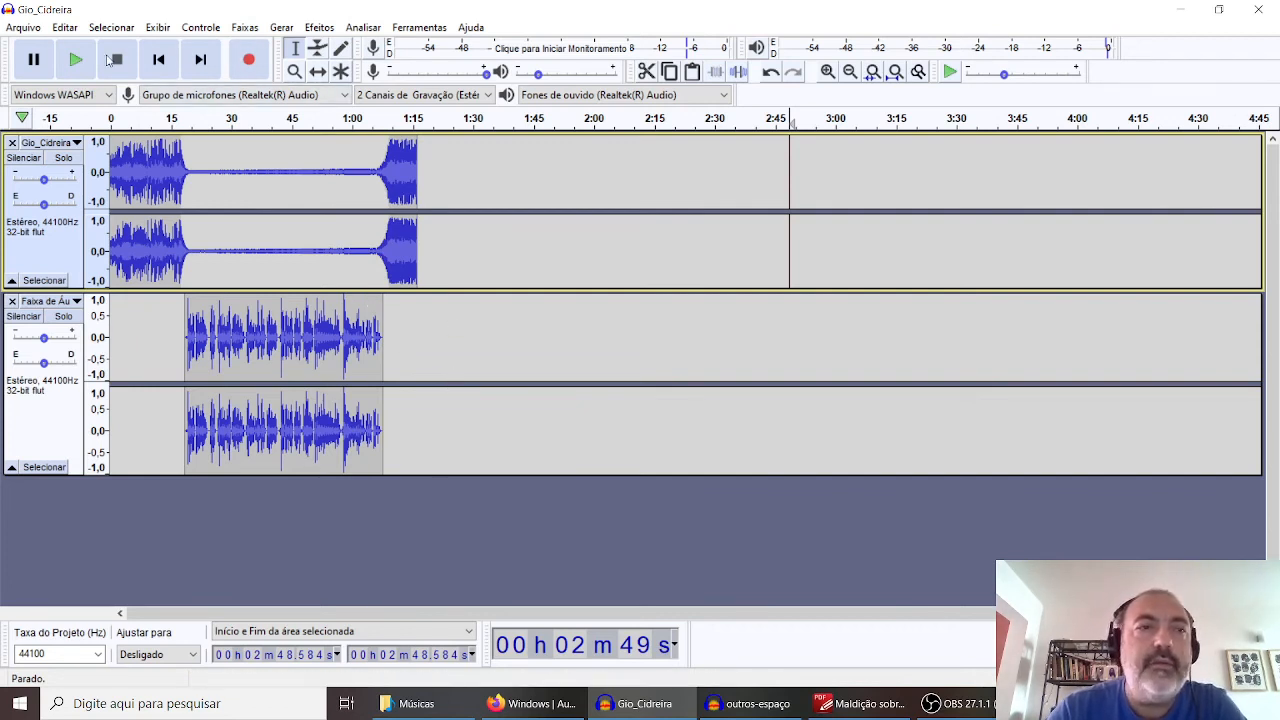
Save the project as Gio_Cidreira.aup in the Músicas folder
{"action": "left_click", "coordinate": [14, 29]}
{"action": "mouse_move", "coordinate": [133, 134]}
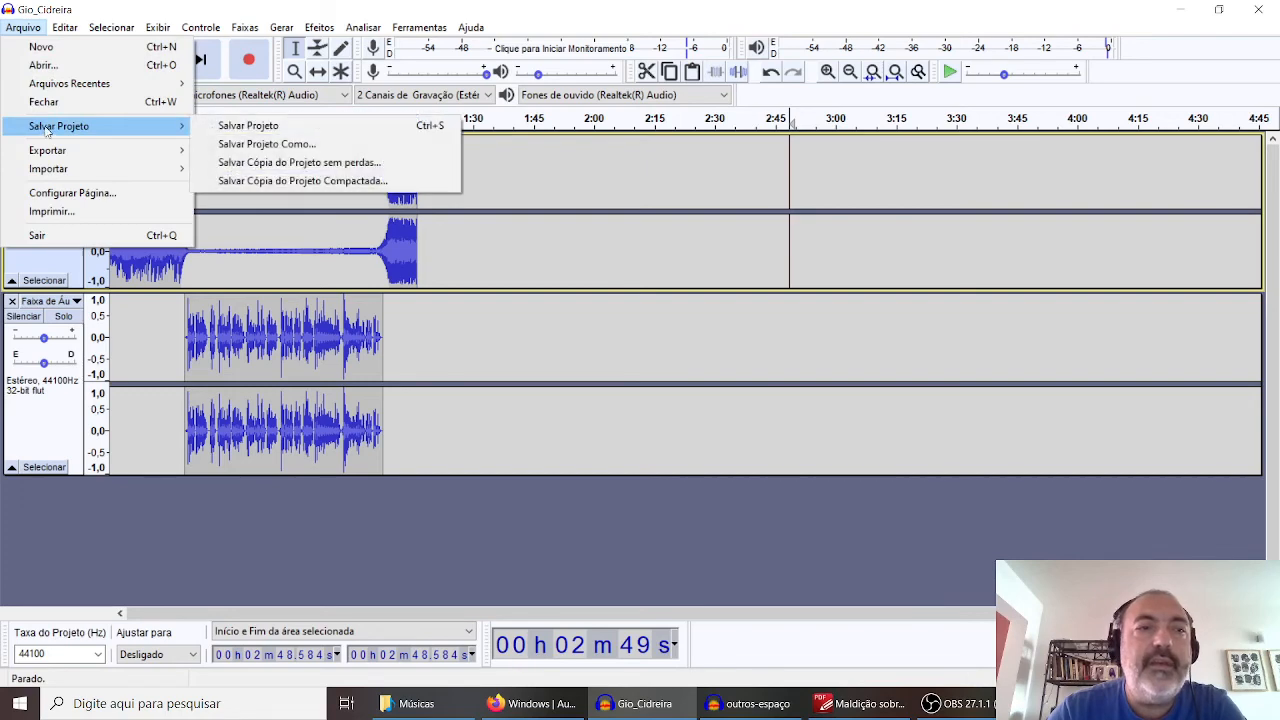
{"action": "left_click", "coordinate": [240, 130]}
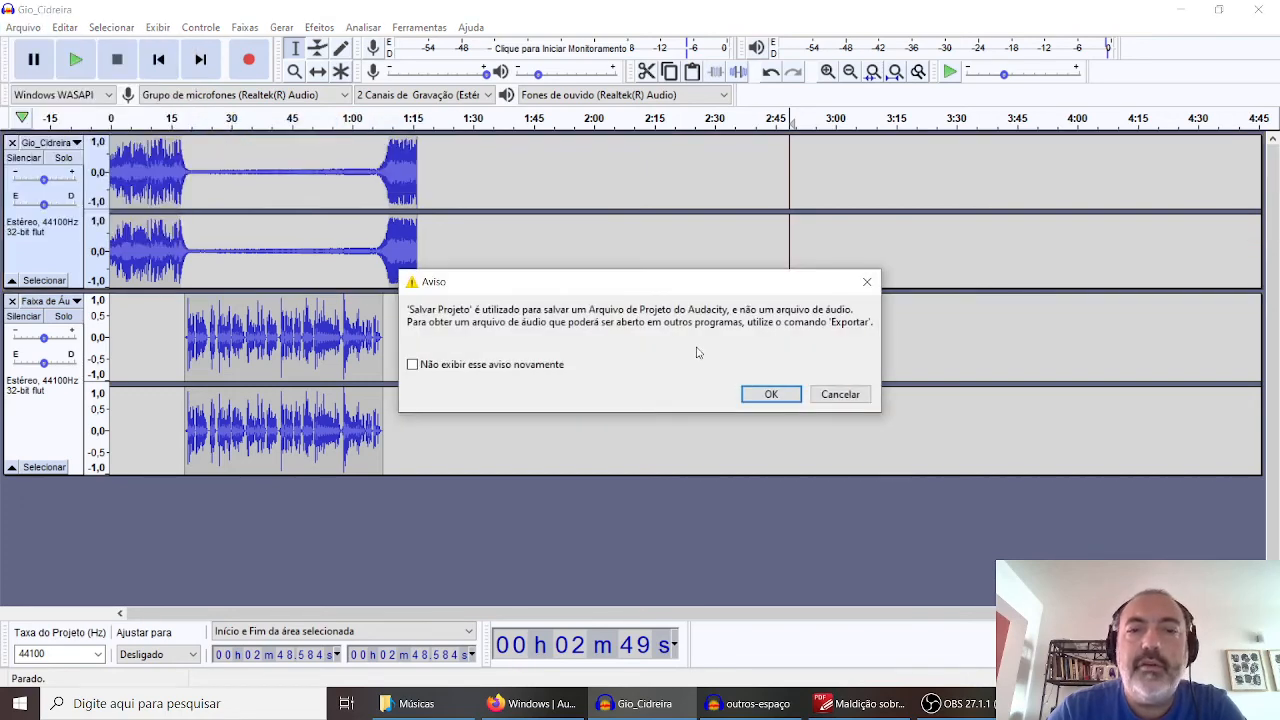
{"action": "left_click", "coordinate": [771, 396]}
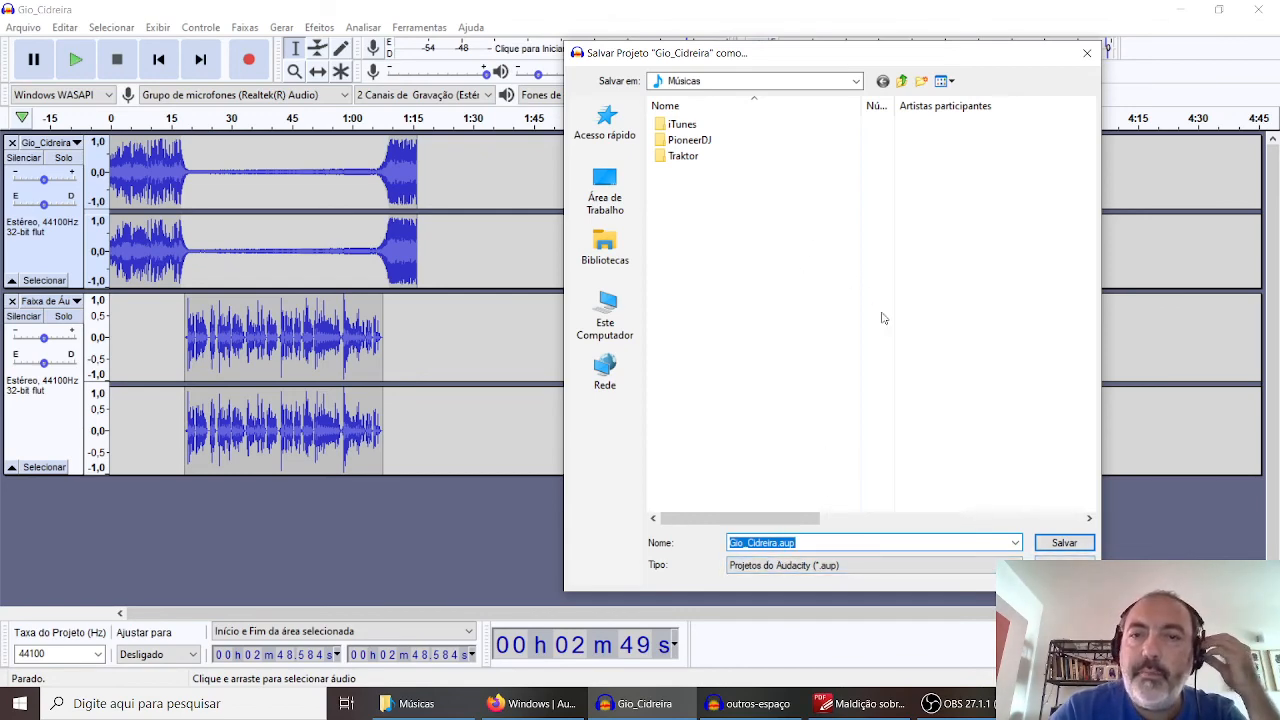
{"action": "left_click", "coordinate": [1060, 542]}
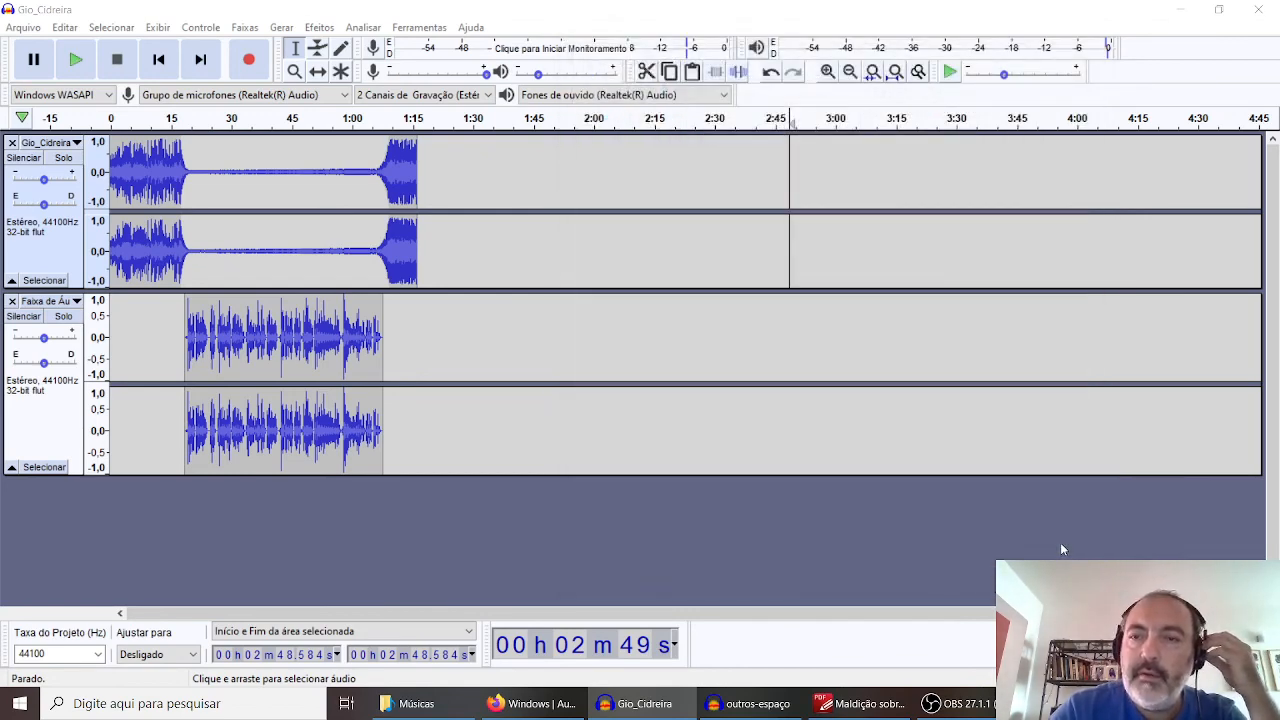
Close the project window and reopen the project from the Gio_Cidreira.aup file in the Músicas folder
{"action": "left_click", "coordinate": [1262, 10]}
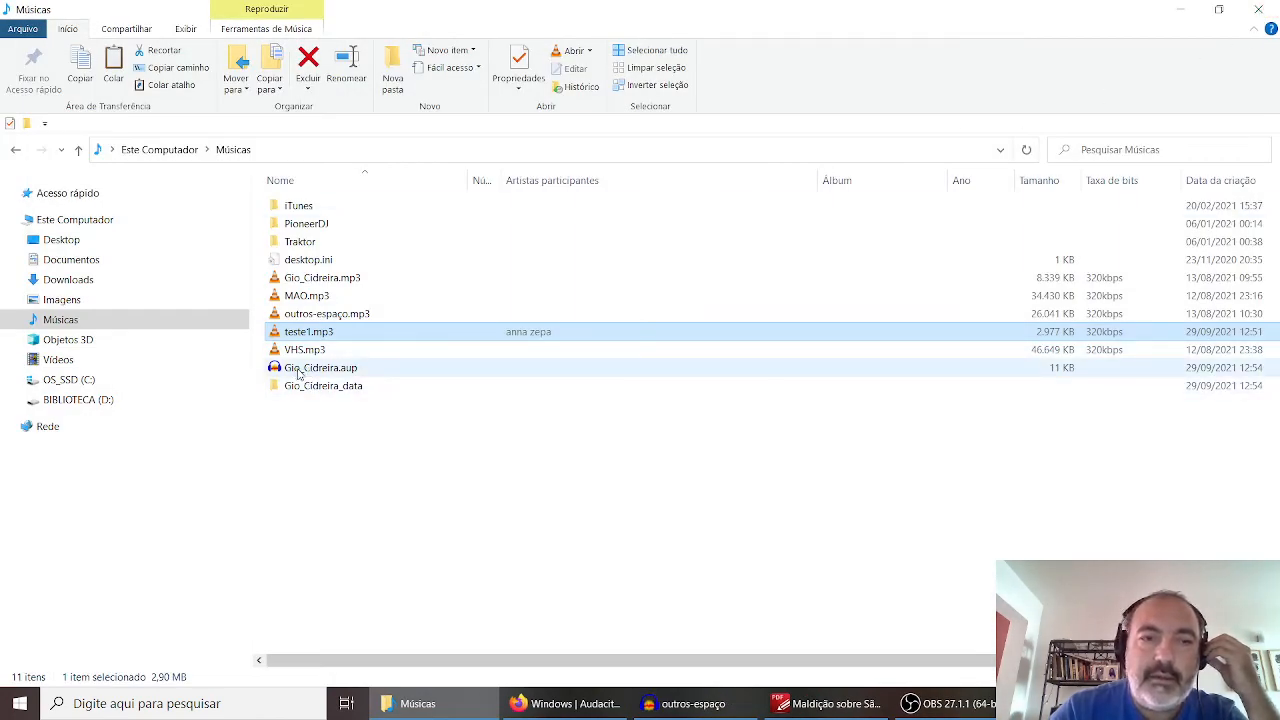
{"action": "left_click", "coordinate": [314, 526]}
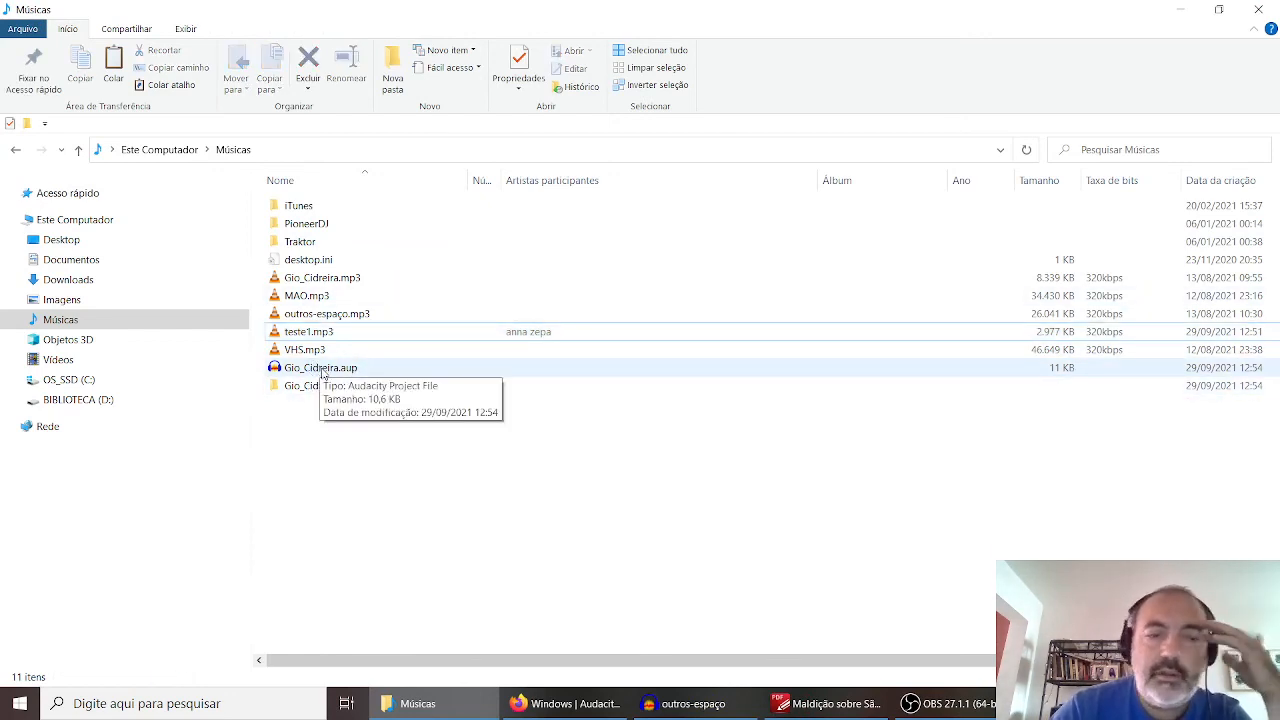
{"action": "double_click", "coordinate": [322, 370]}
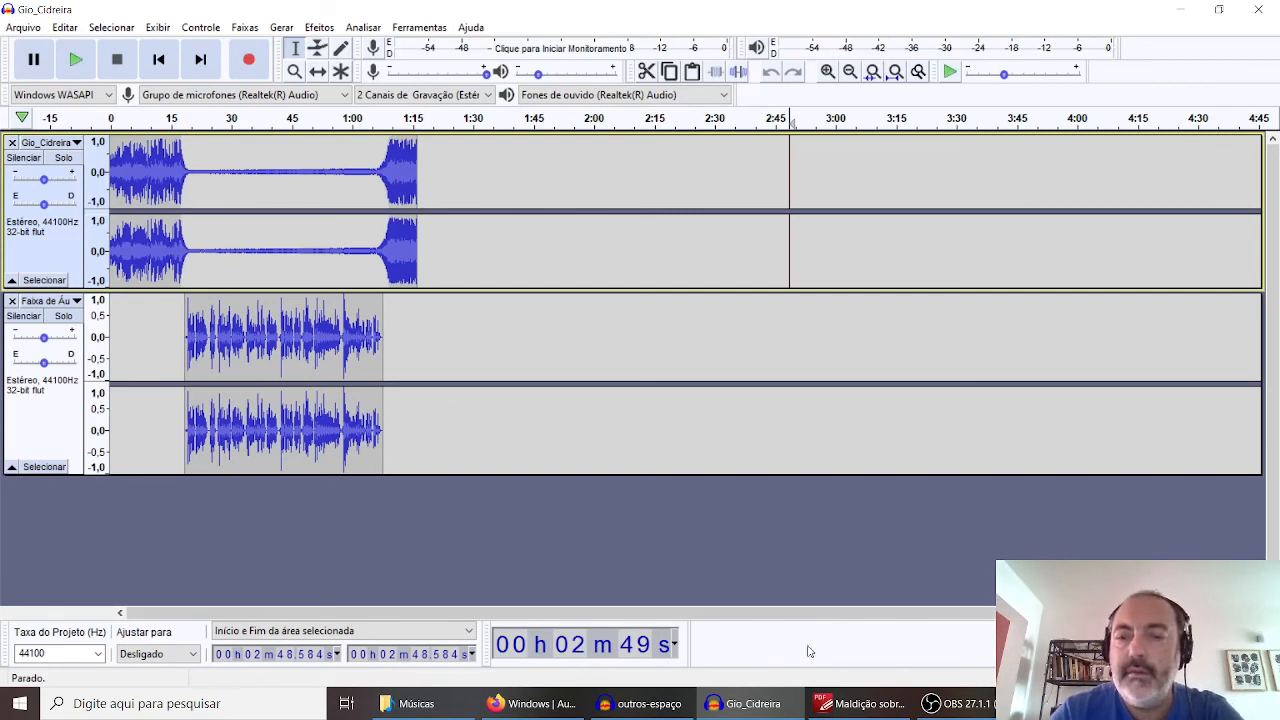
{"action": "left_click", "coordinate": [955, 703]}
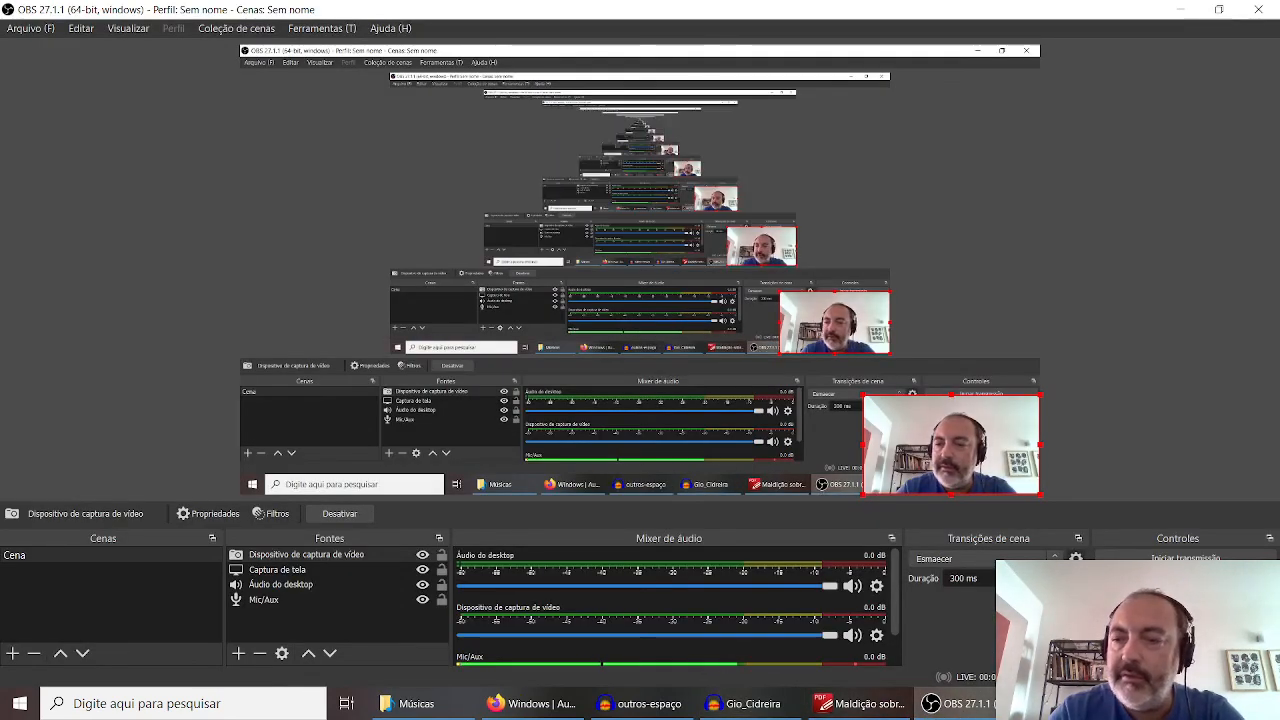